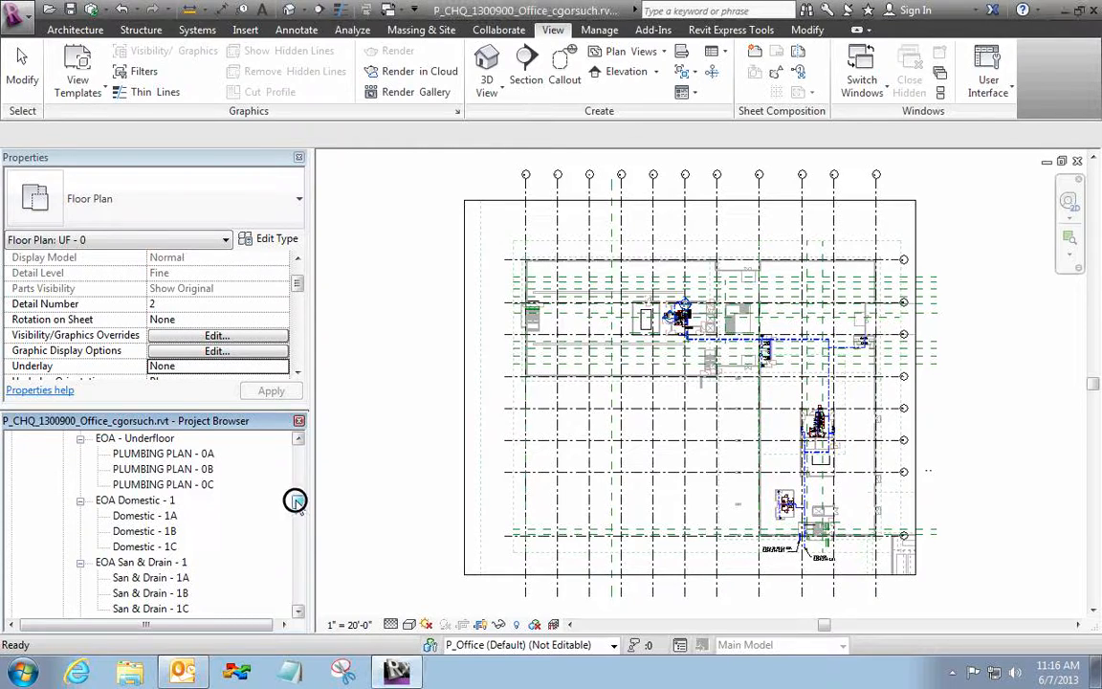
- Open the project's phasing settings and rename the New Construction phase to Interiors
mouse_move(296, 499)
left_mouse_down()
mouse_move(294, 527)
mouse_move(298, 450)
mouse_move(299, 492)
left_mouse_up()
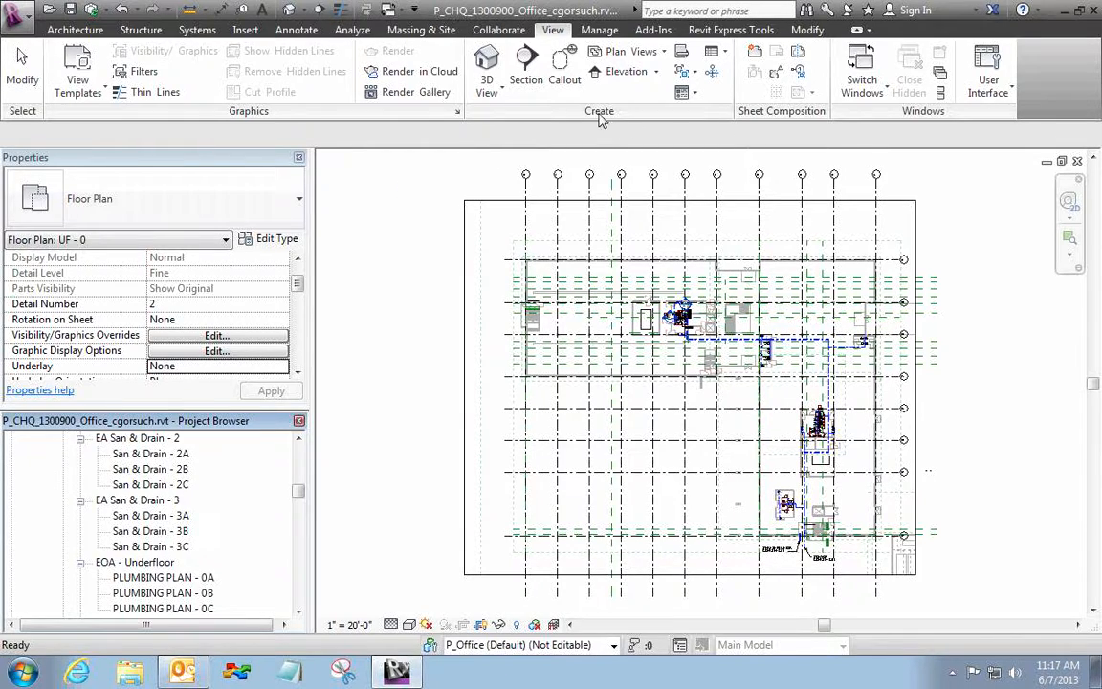
left_click(600, 30)
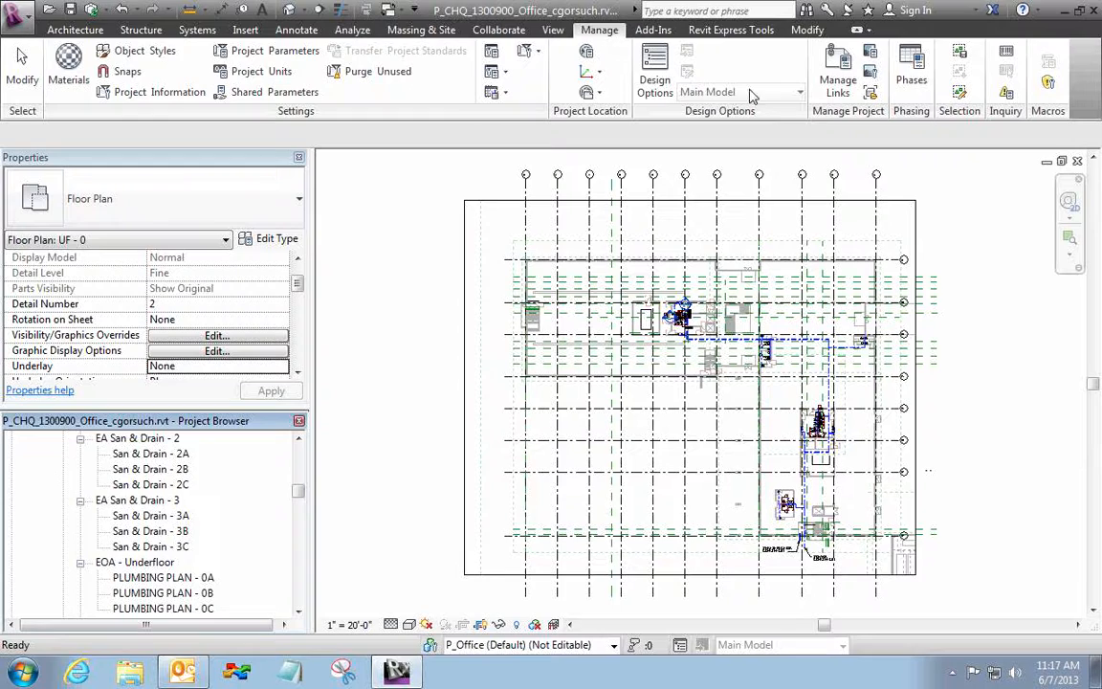
left_click(911, 69)
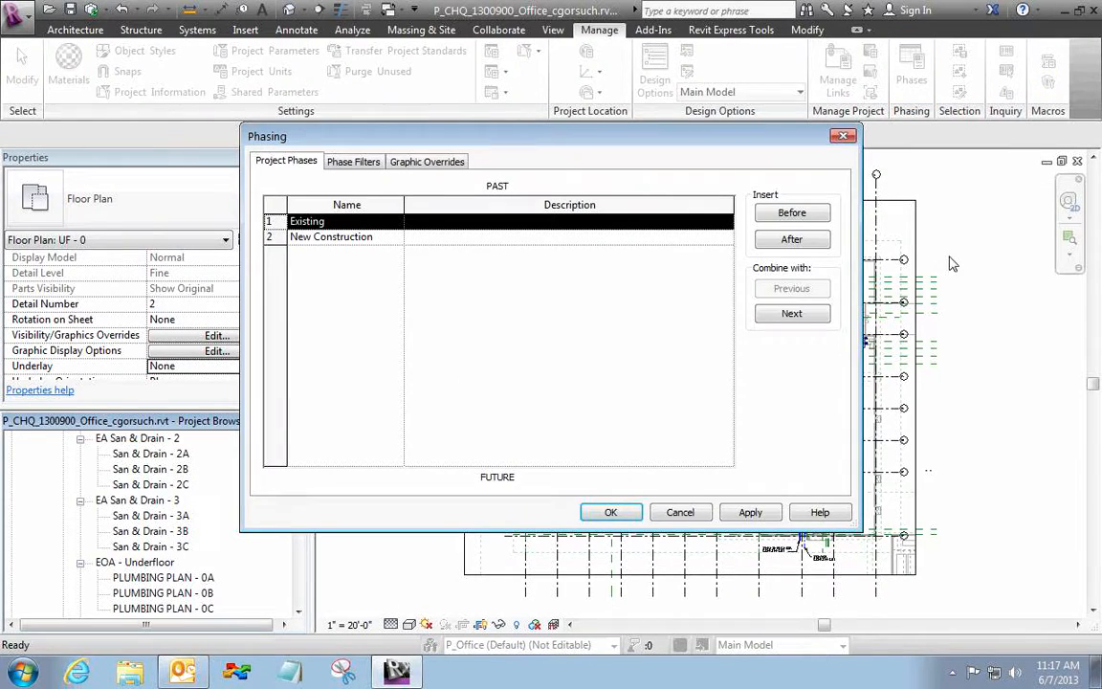
left_click(396, 244)
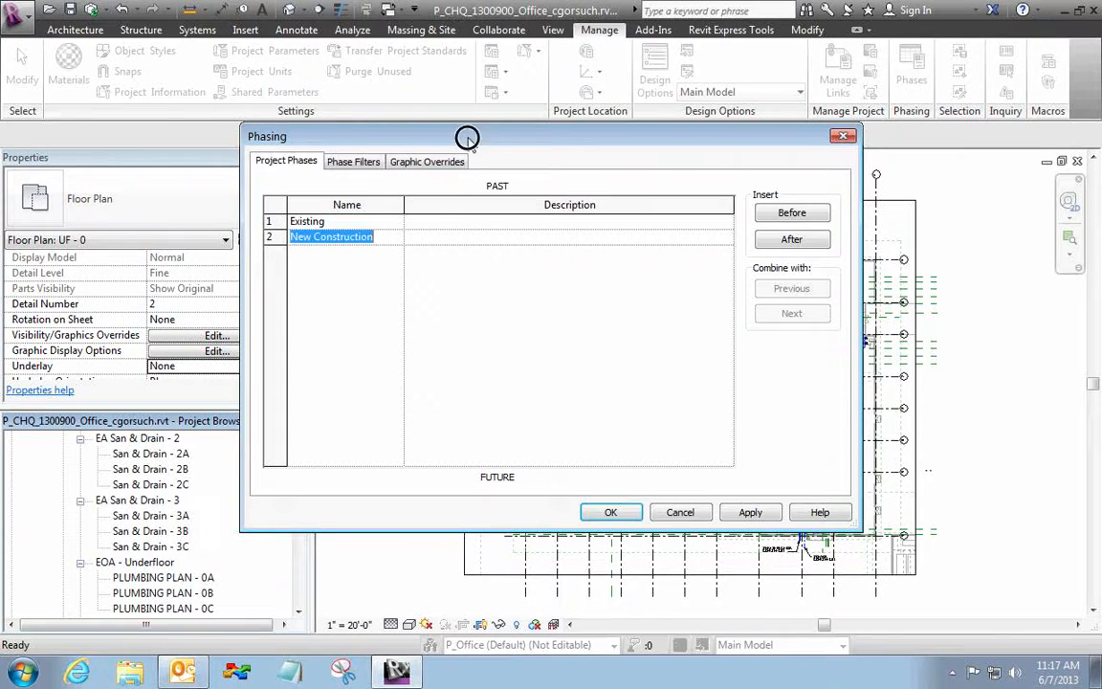
left_click_drag(467, 138, 255, 120)
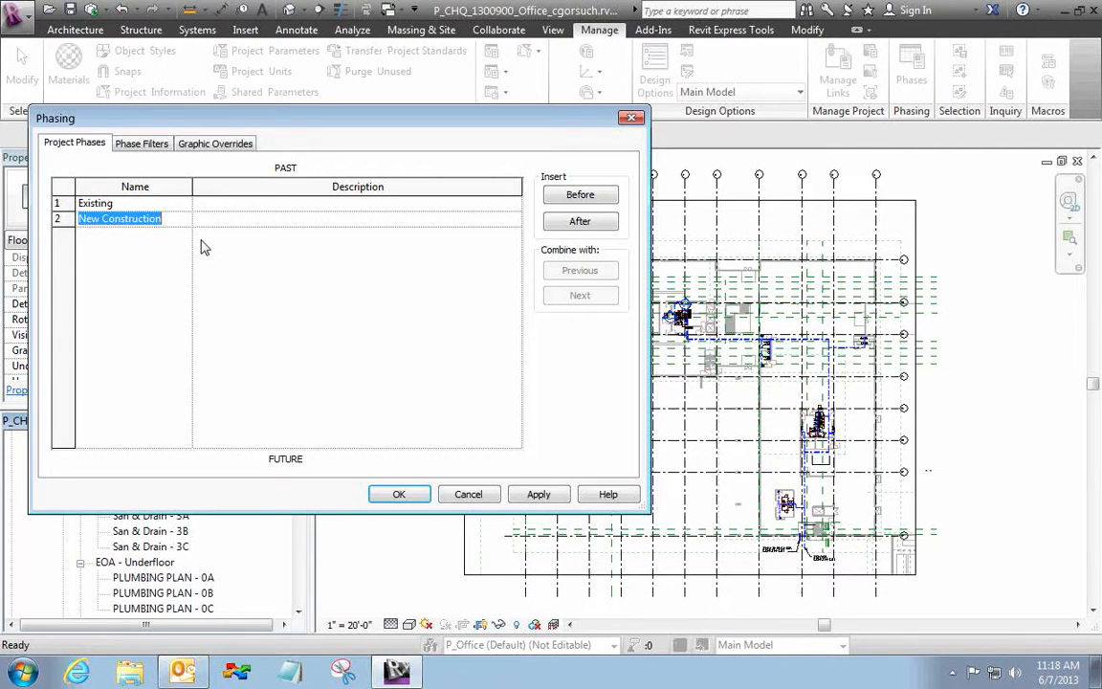
left_click_drag(170, 219, 71, 217)
type("Interiors")
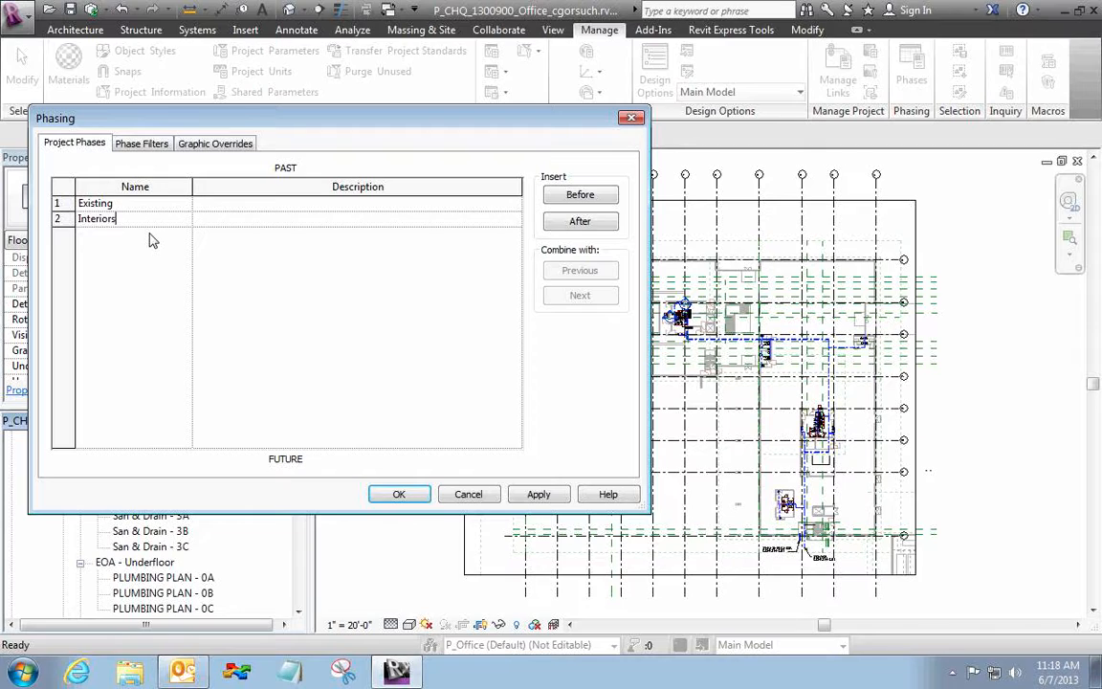
key("Tab")
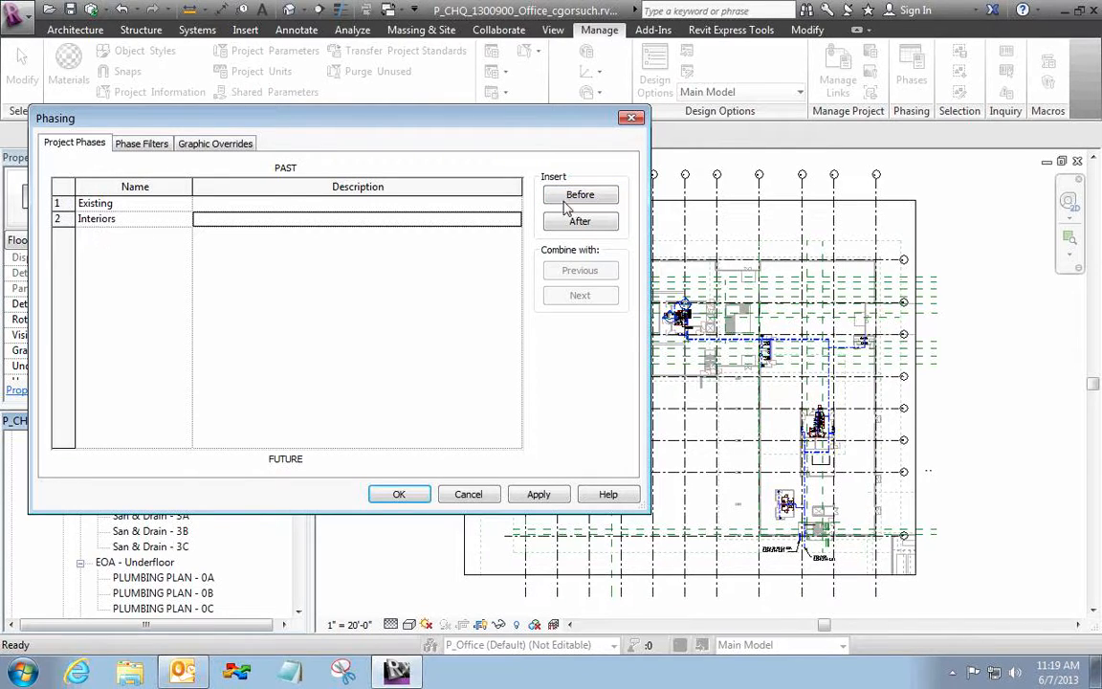
- Insert two new phases between the Existing and Interiors phases
left_click(593, 197)
left_click(590, 196)
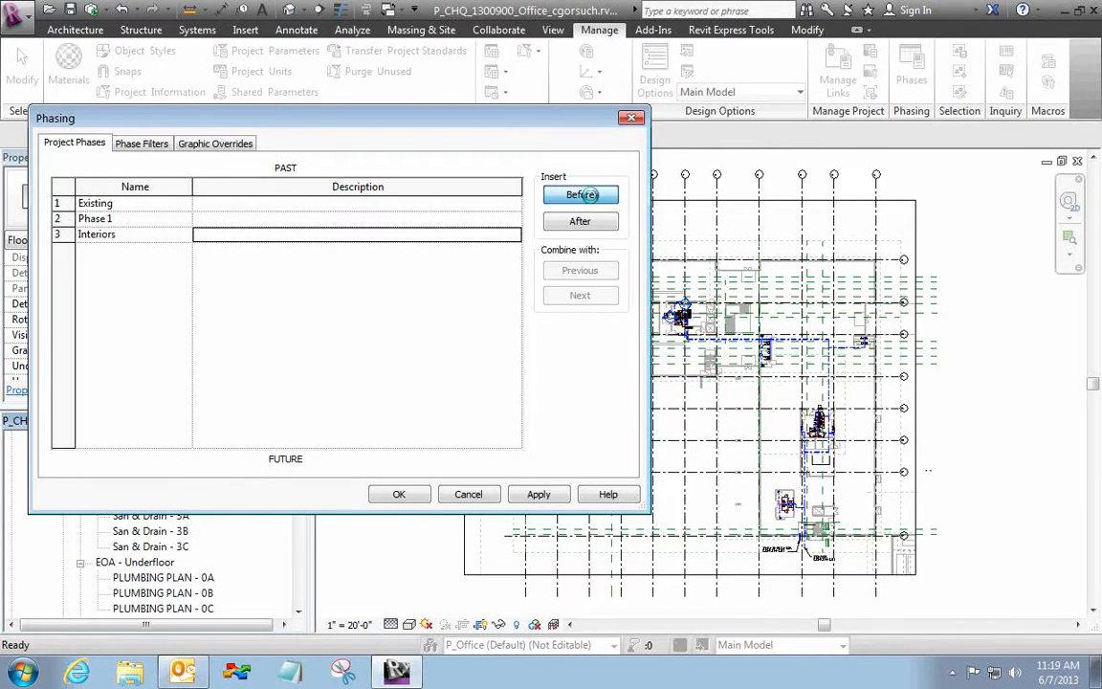
left_click(564, 192)
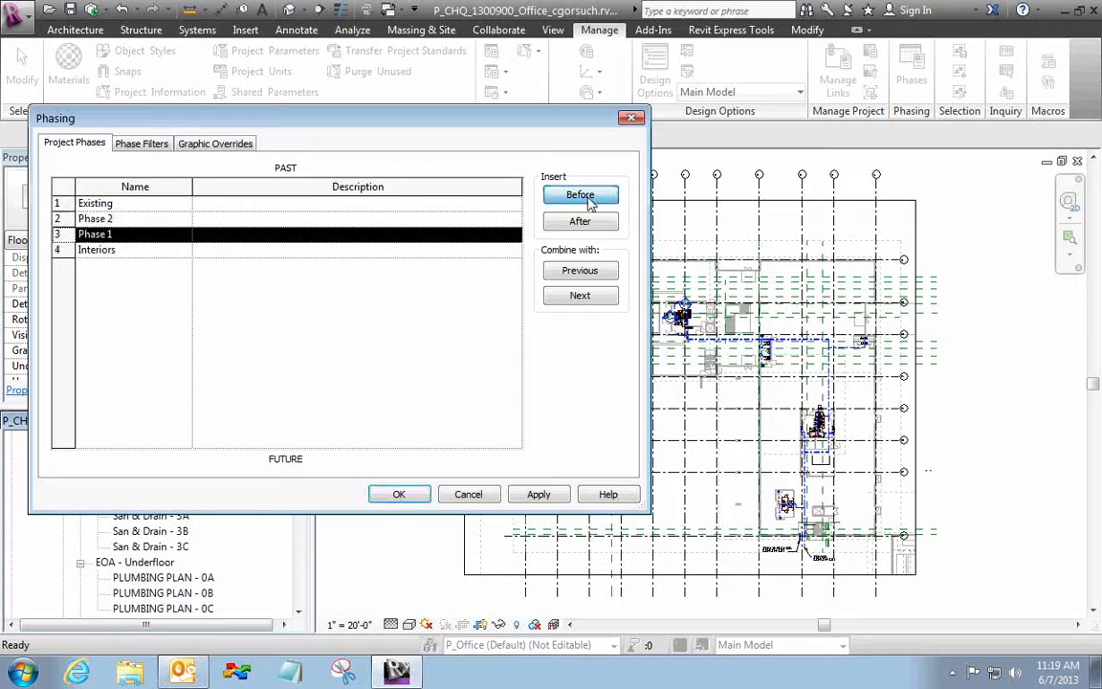
- Rename the phase directly before Interiors to Core and Shell
left_click(116, 234)
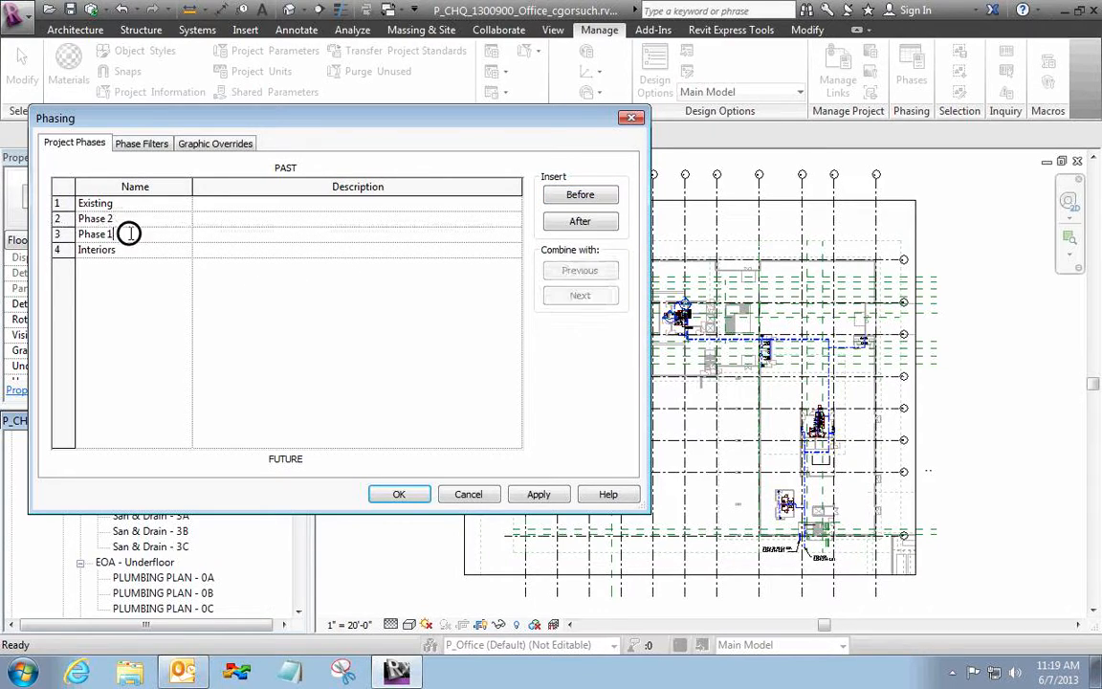
left_click_drag(128, 233, 69, 234)
type("Core and")
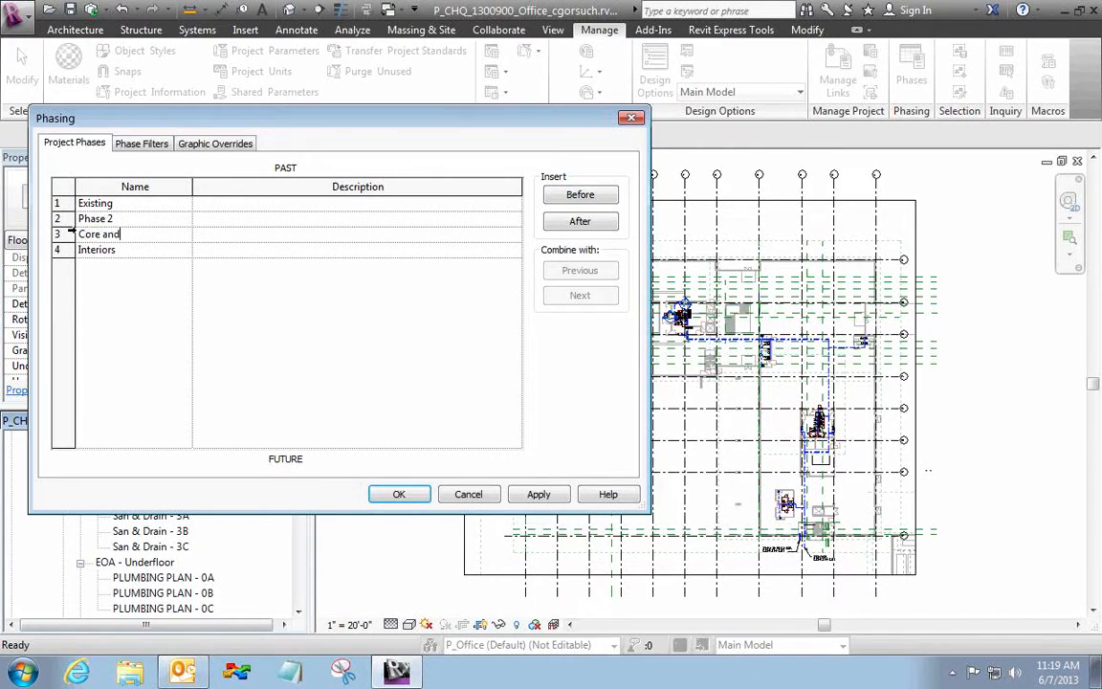
type(" Shell")
key("Tab")
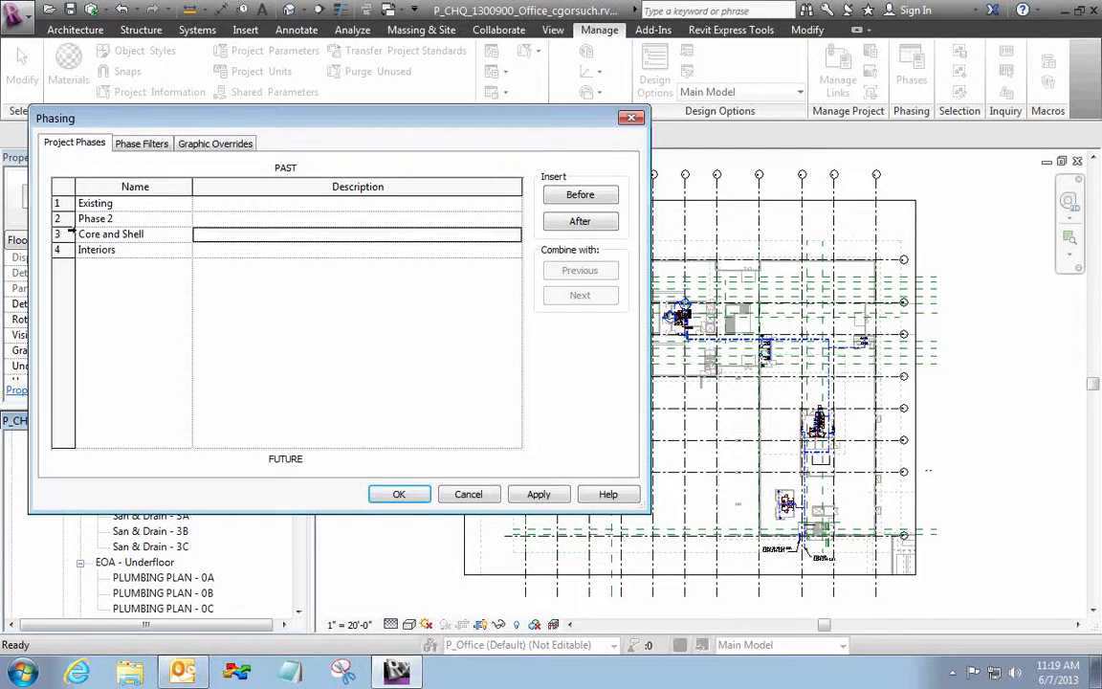
- Rename the phase directly after Existing to Underfloor and accept the phasing settings
left_click(134, 219)
type("U")
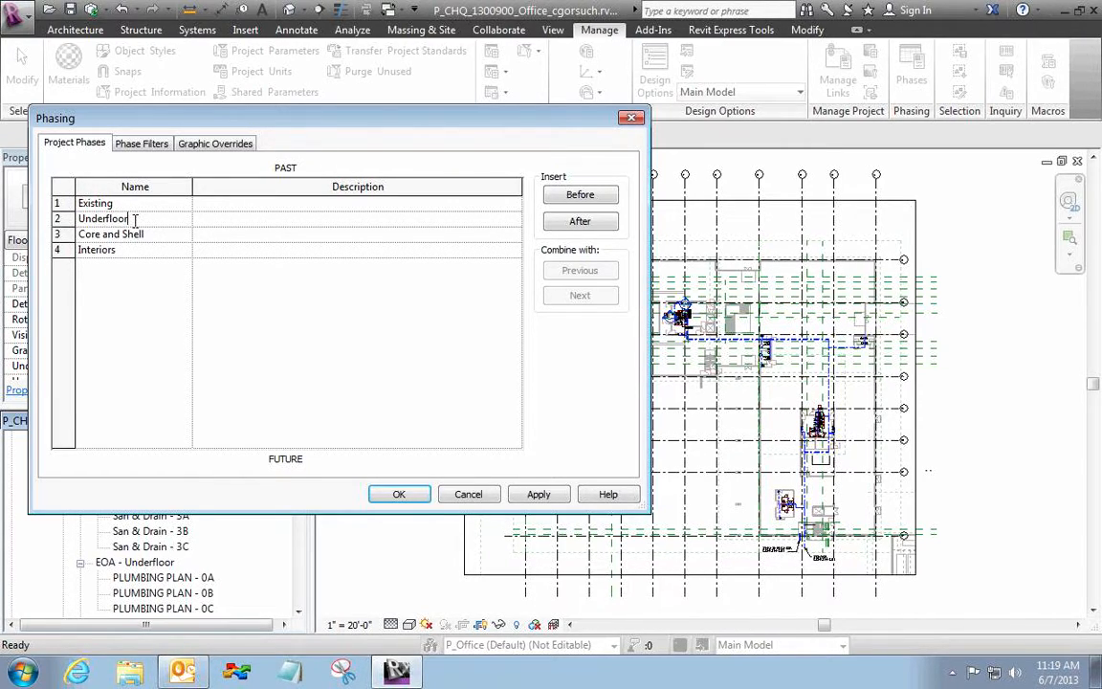
type("nderfloor")
key("Tab")
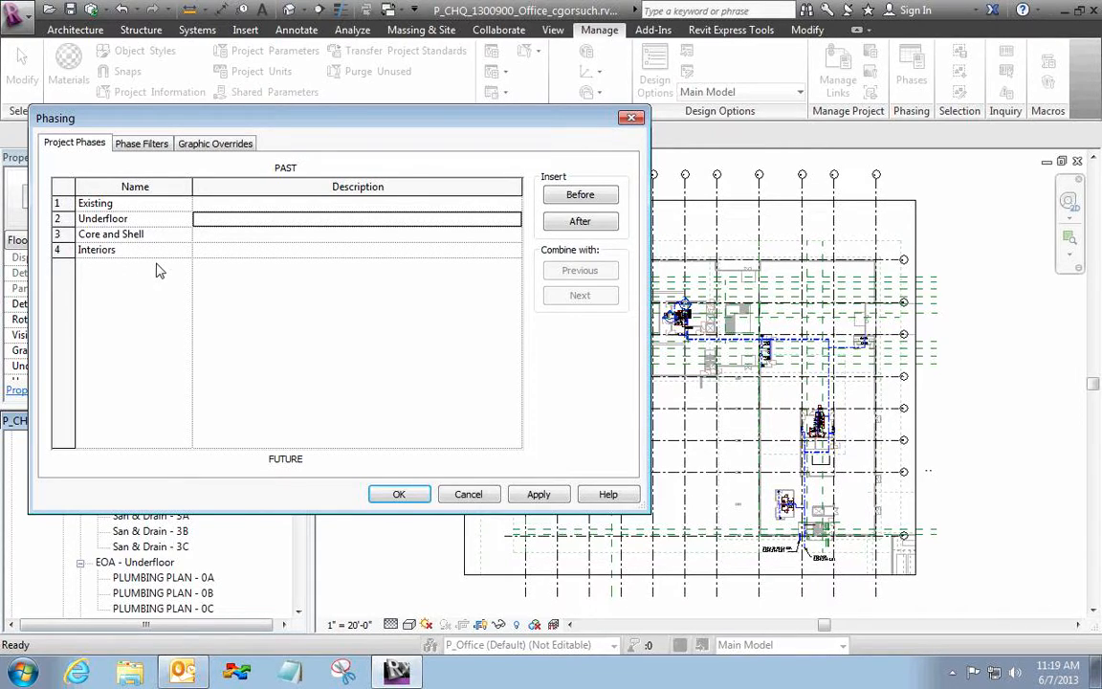
left_click(399, 492)
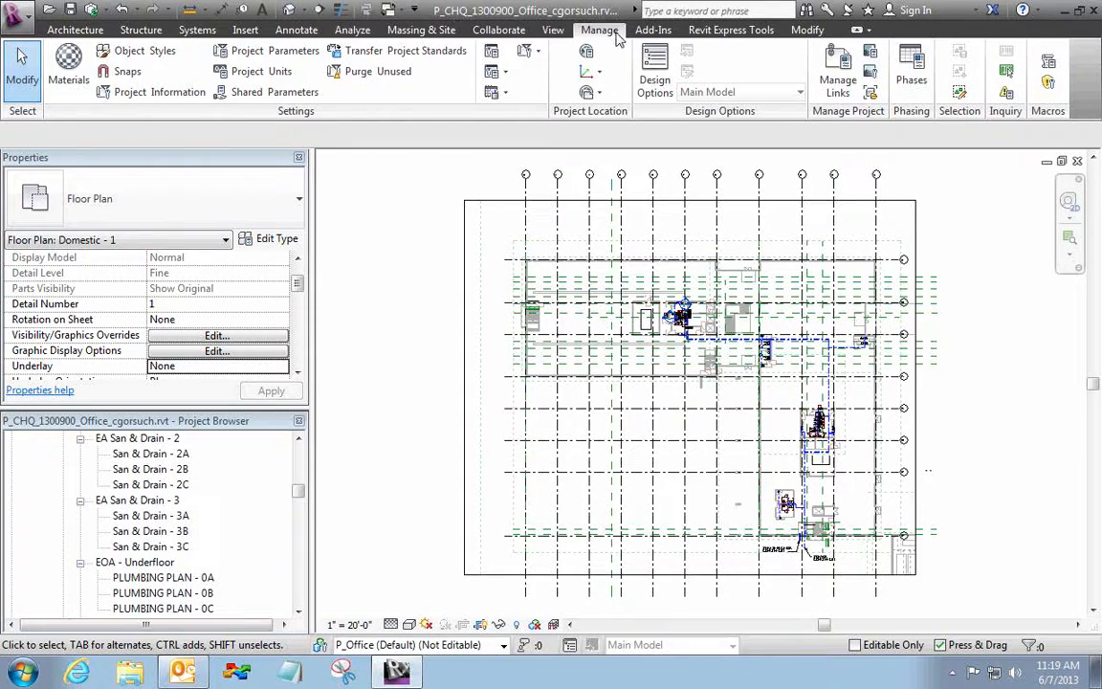
- Check the browser organization set for views and examine how the Project Browser groups them by discipline
left_click(553, 30)
left_click(987, 81)
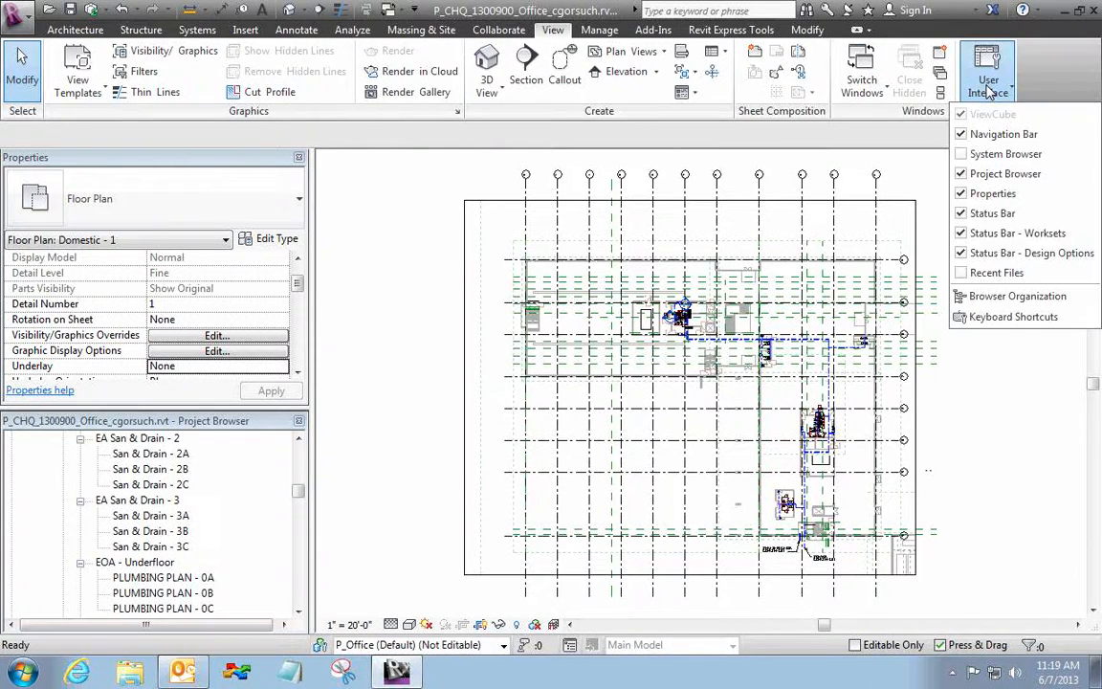
left_click(1020, 298)
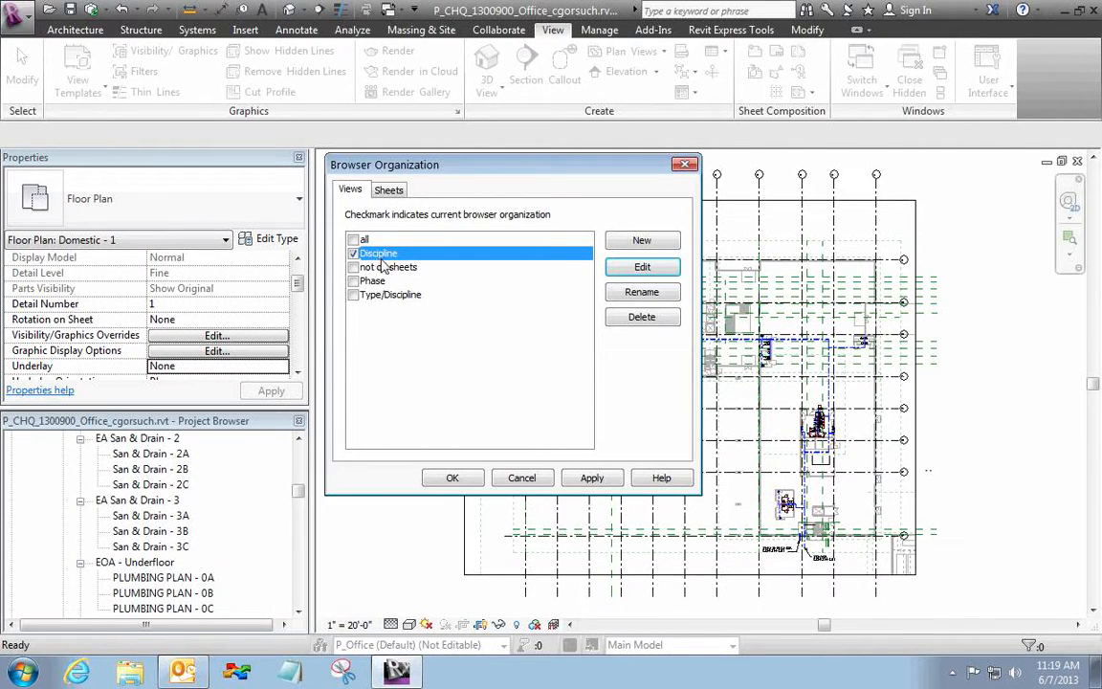
left_click(524, 478)
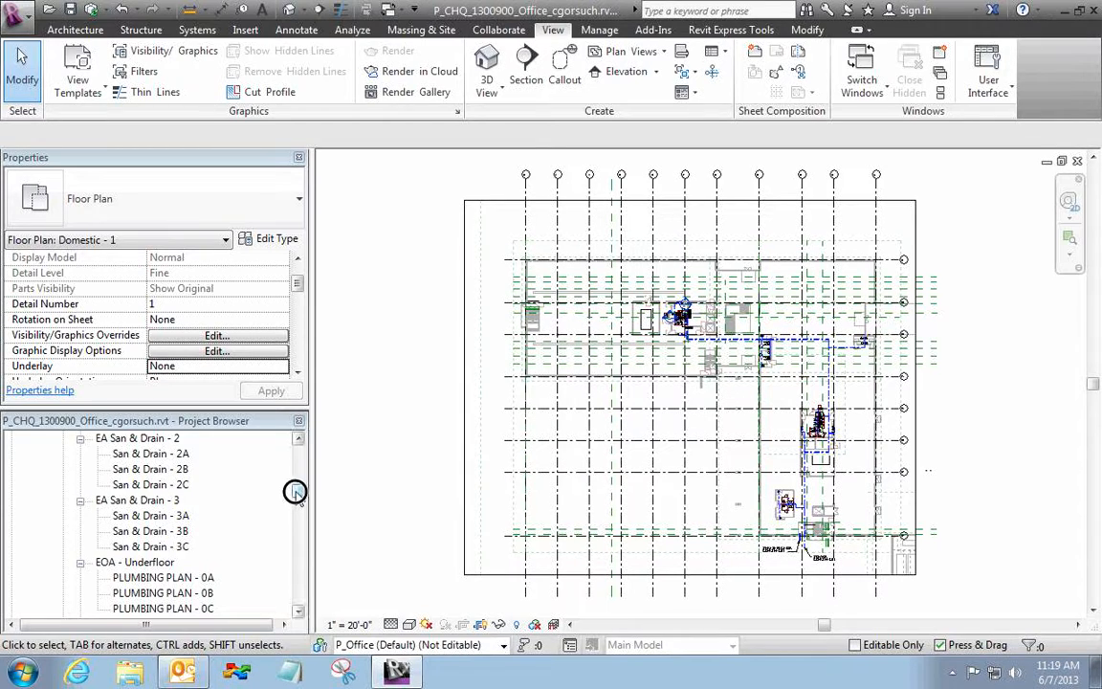
scroll(297, 481, "up", 2)
scroll(298, 474, "up", 7)
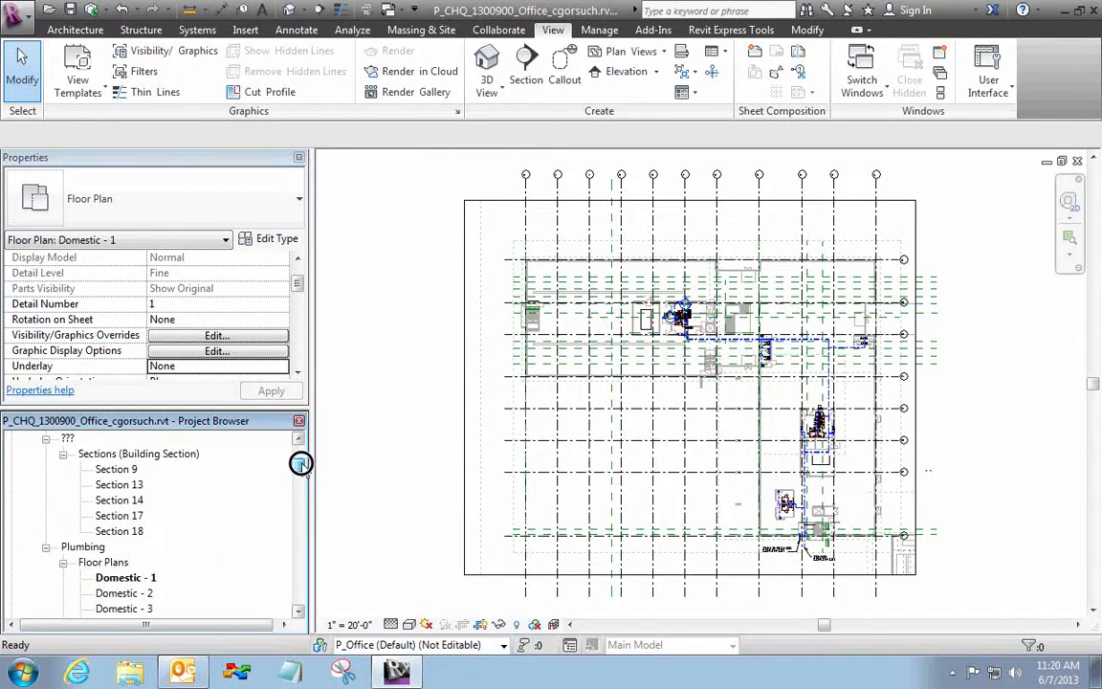
left_click_drag(301, 462, 305, 443)
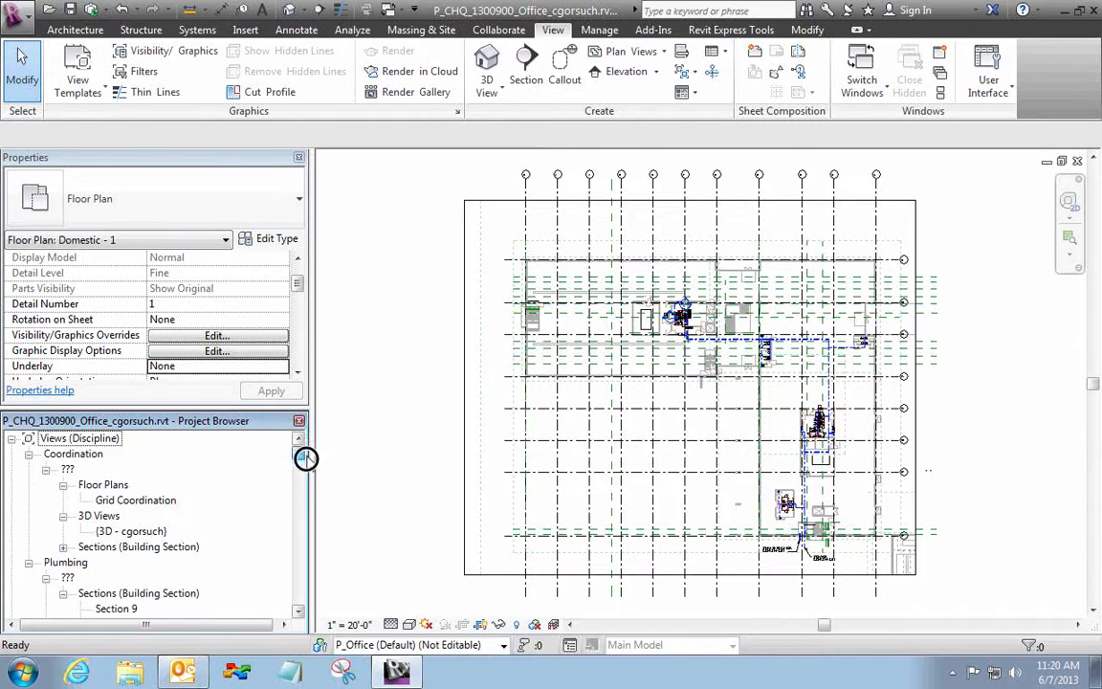
left_click_drag(303, 457, 301, 502)
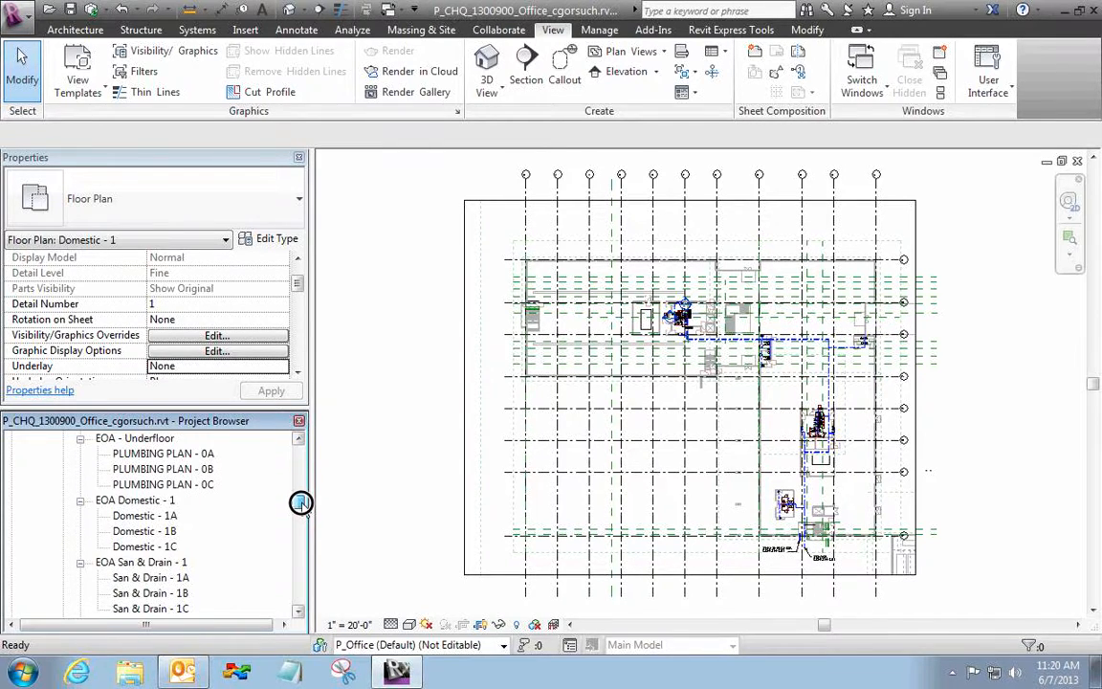
- Switch the browser organization for views from Discipline to Phase and go to the start of the view tree
left_click(988, 81)
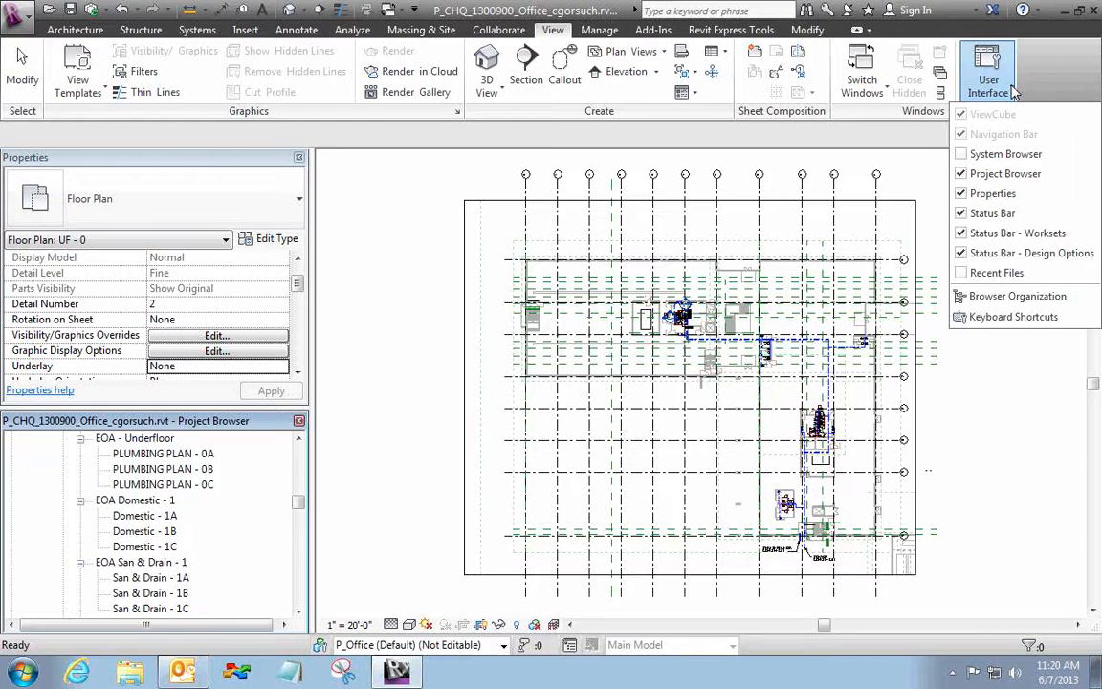
left_click(1016, 296)
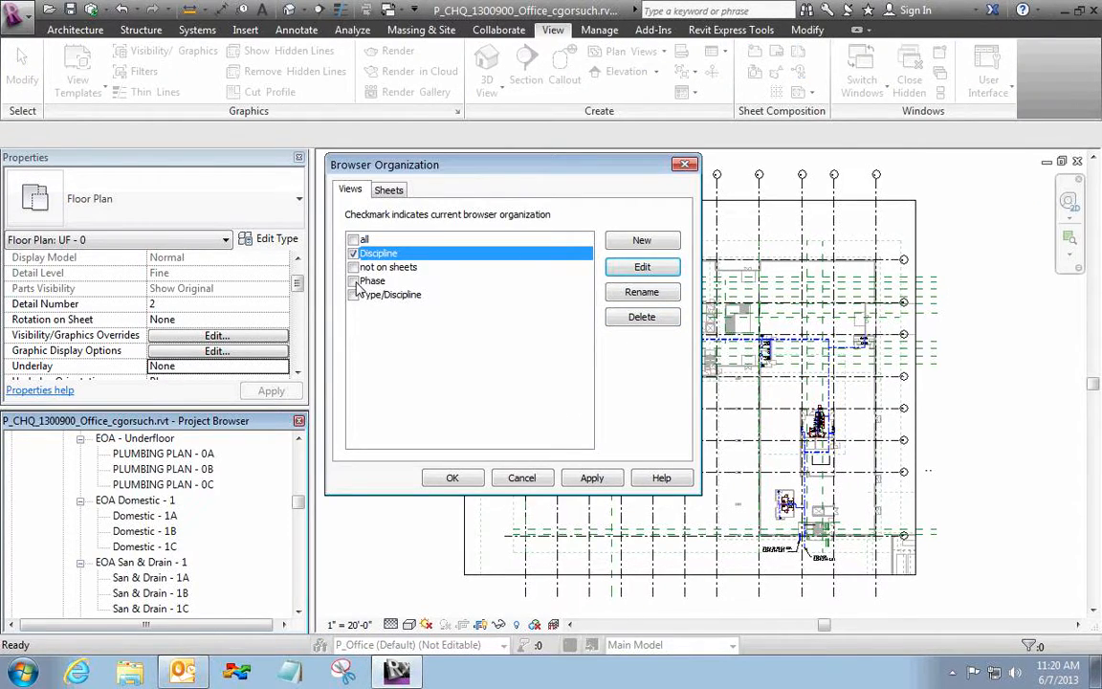
left_click(353, 281)
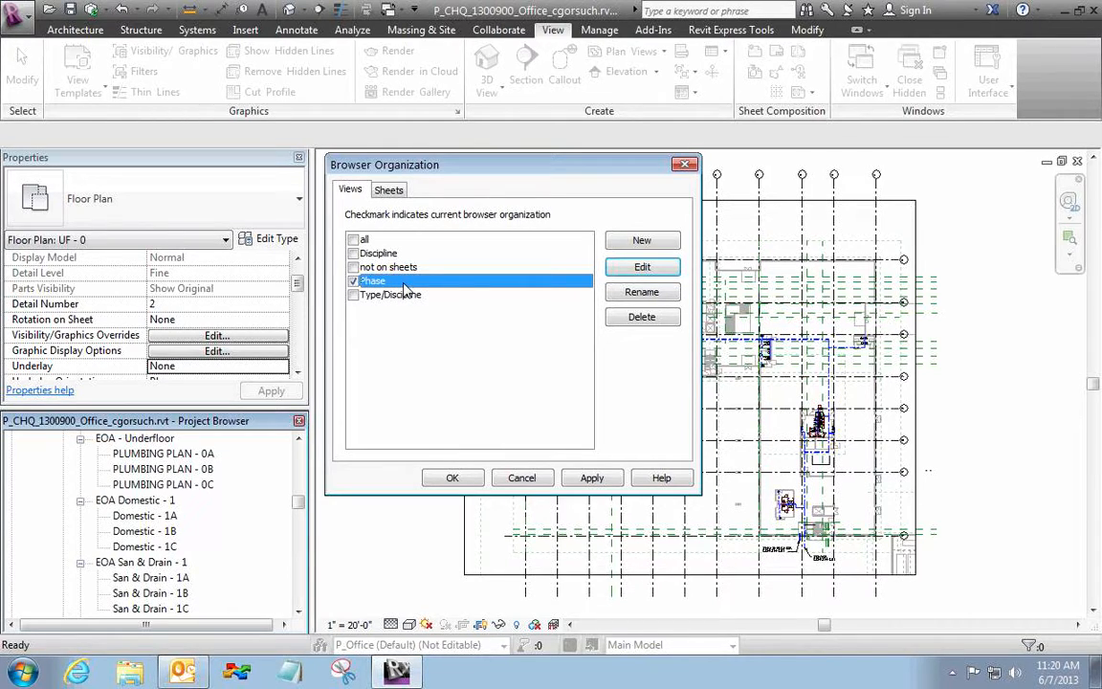
left_click(457, 478)
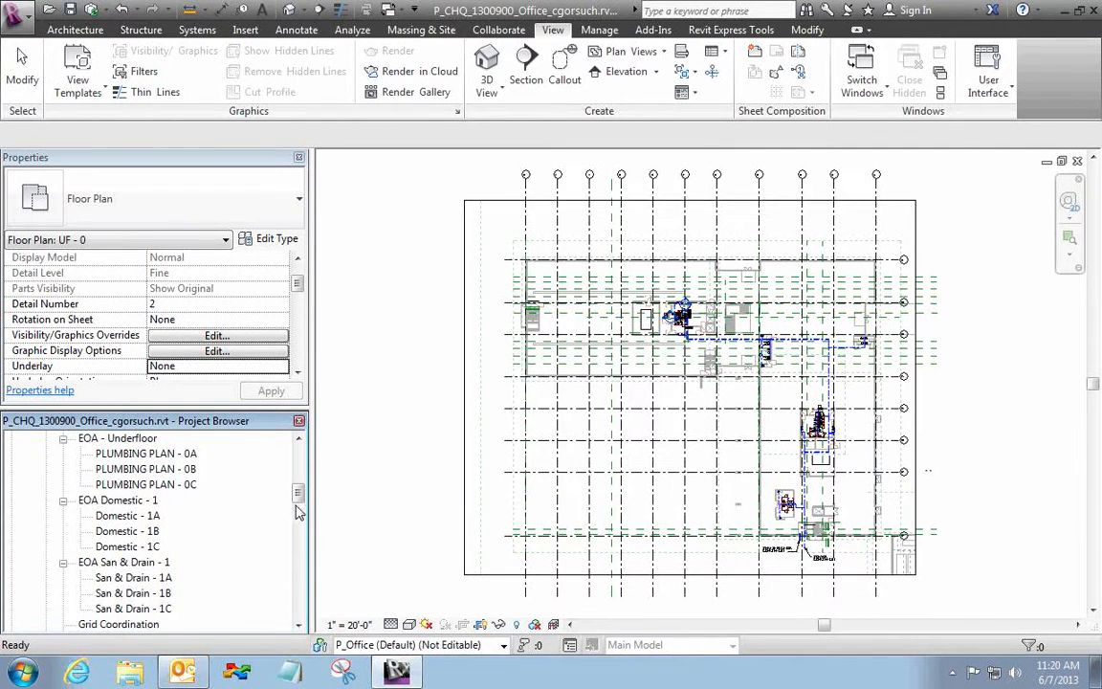
left_click_drag(296, 493, 298, 444)
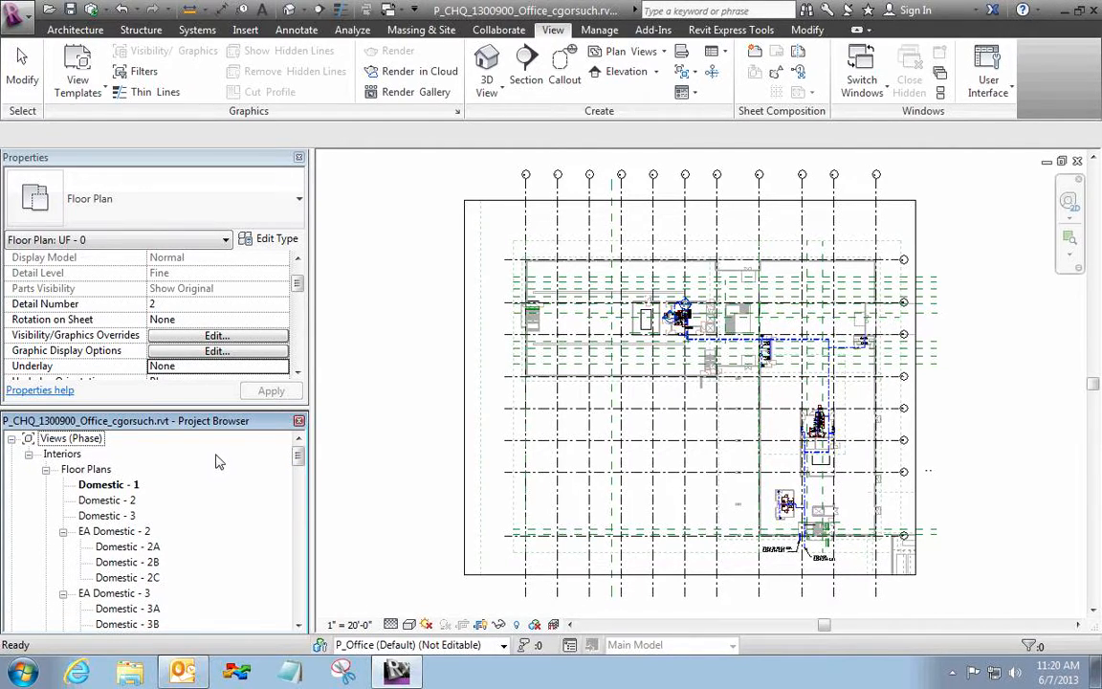
- Open the View List schedule from the Project Browser
left_click_drag(297, 451, 297, 541)
left_click(64, 501)
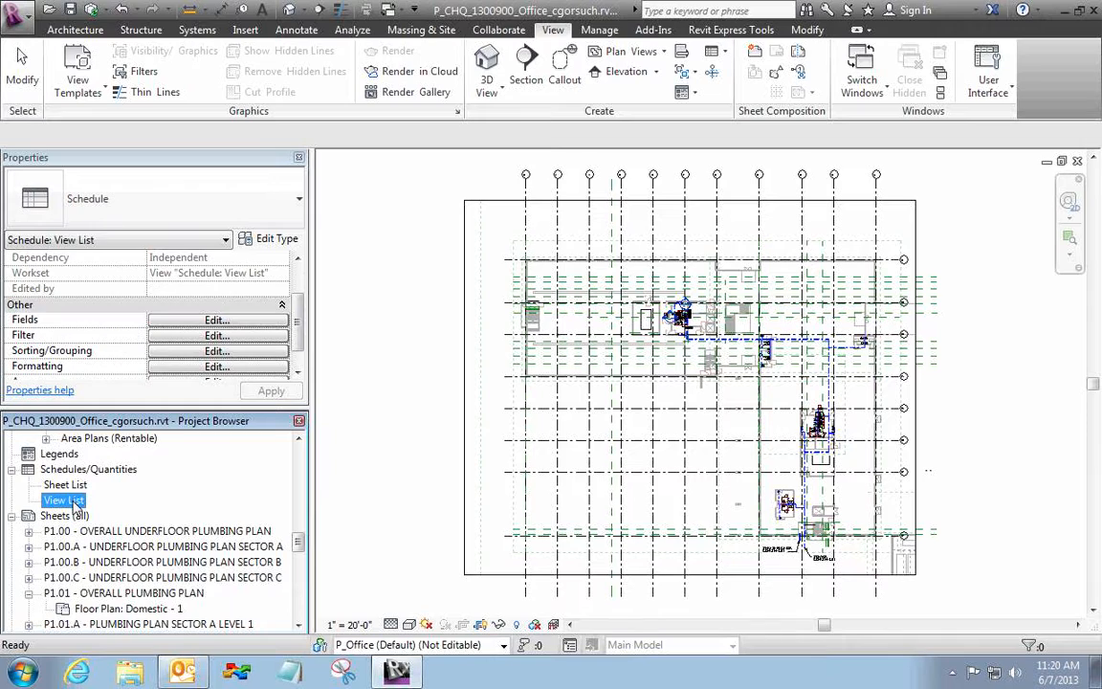
double_click(65, 500)
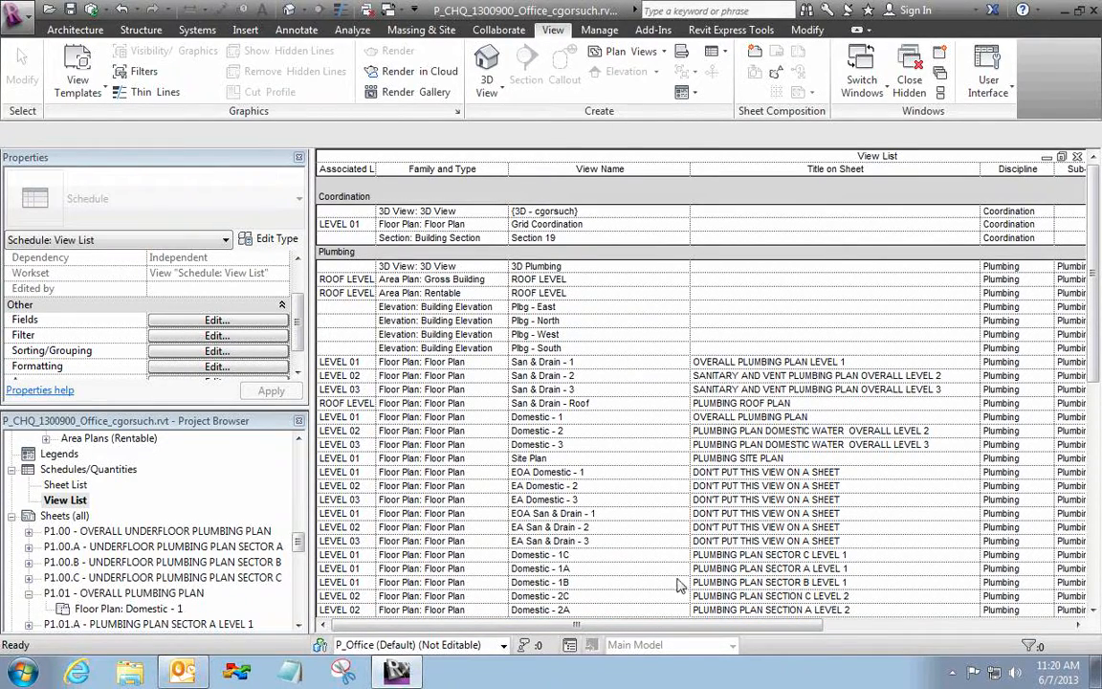
- Examine the Phase and Phase Filter columns of the view list, including the row of the UF - 0 underfloor plan
left_click_drag(713, 627, 970, 627)
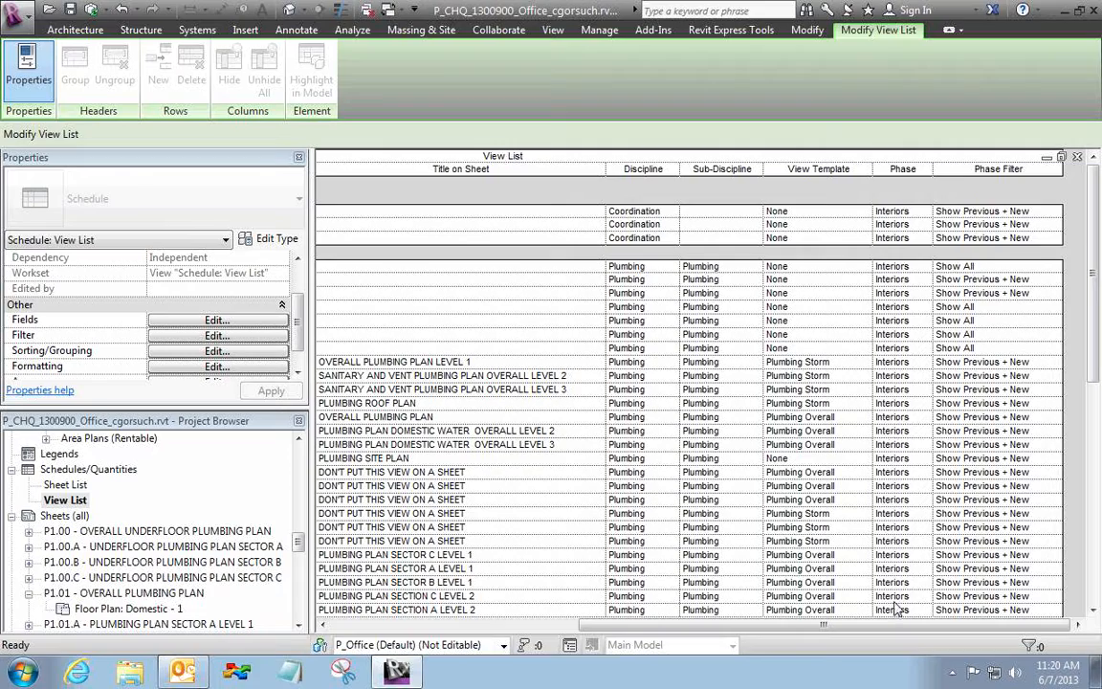
left_click_drag(733, 623, 488, 624)
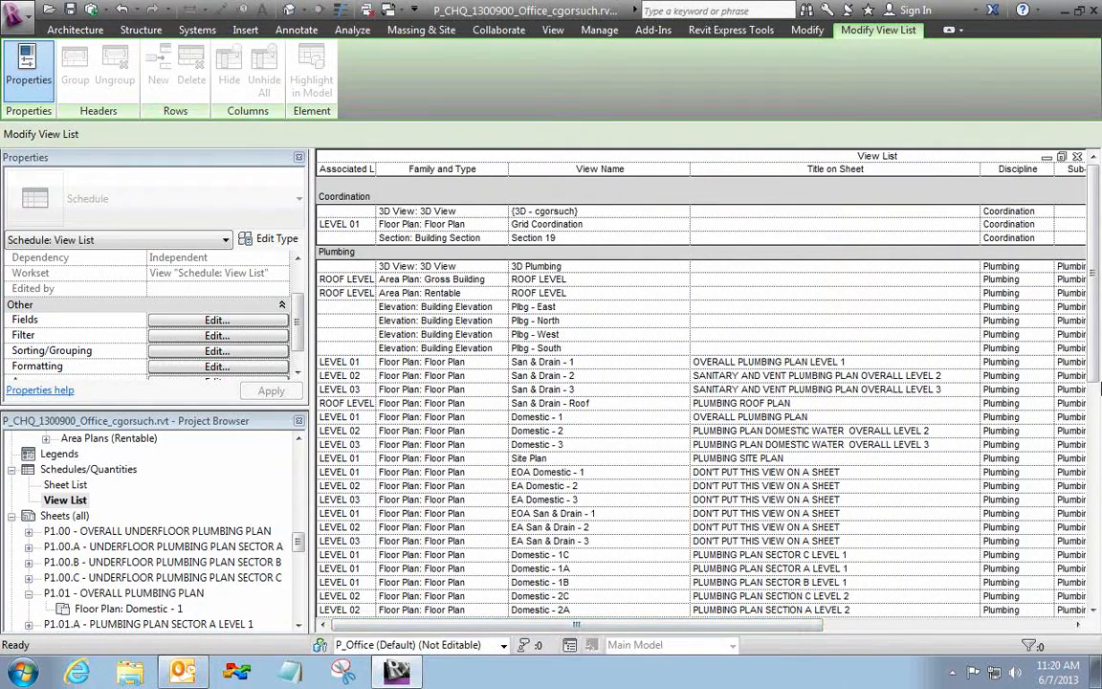
left_click_drag(1091, 337, 660, 429)
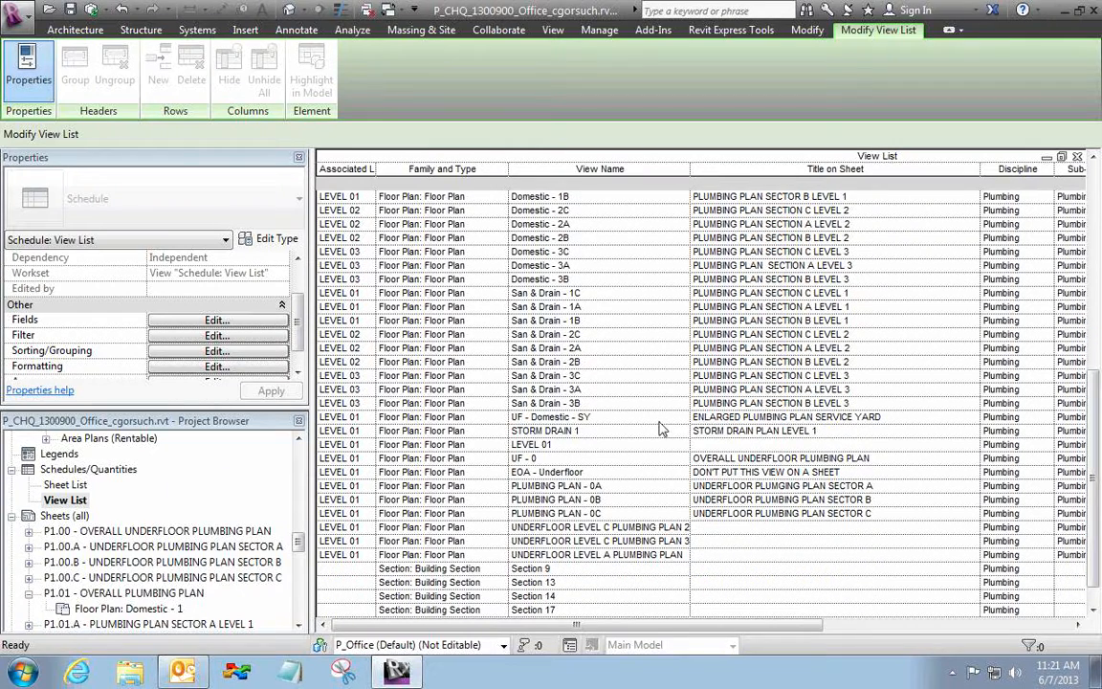
left_click(582, 459)
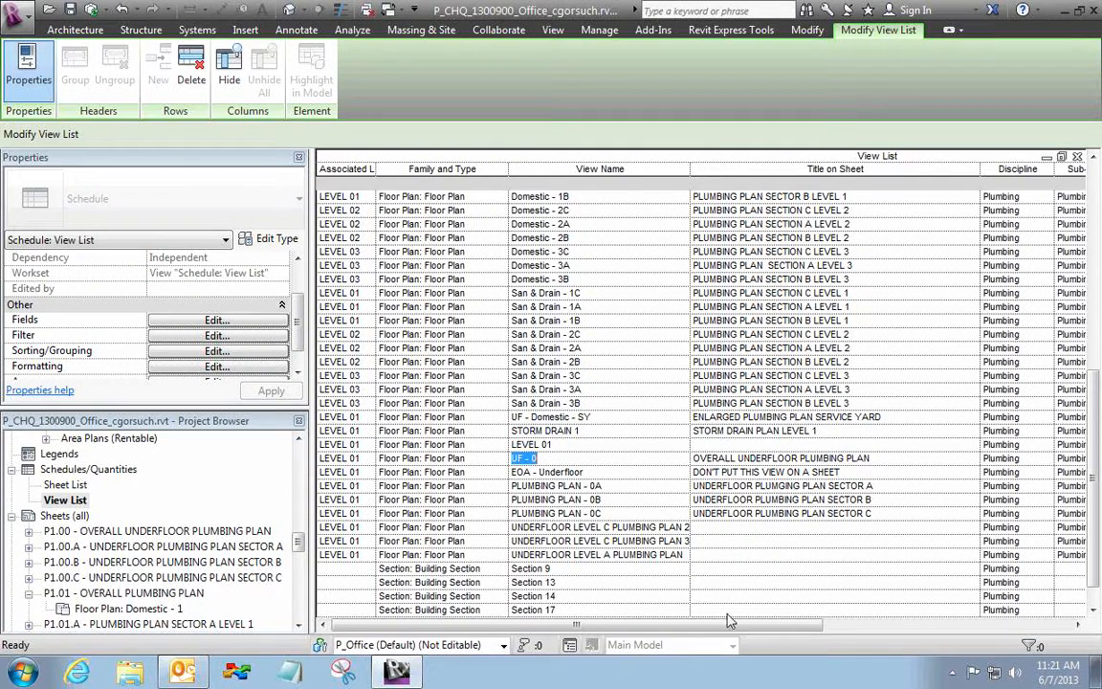
left_click_drag(729, 628, 864, 624)
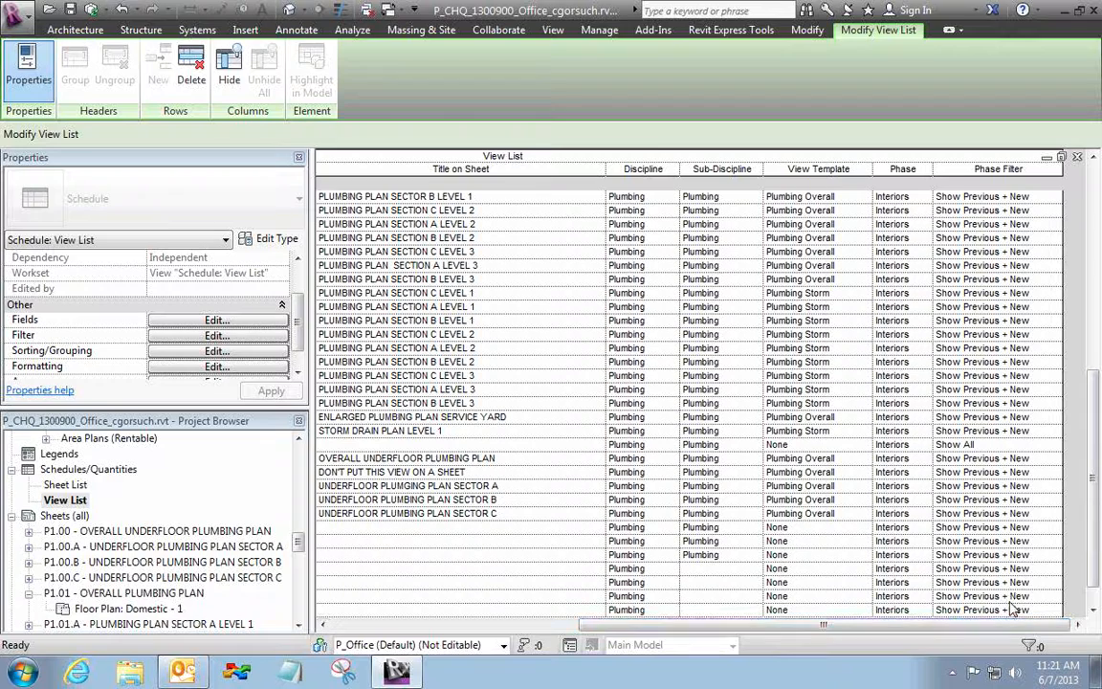
left_click_drag(792, 627, 546, 626)
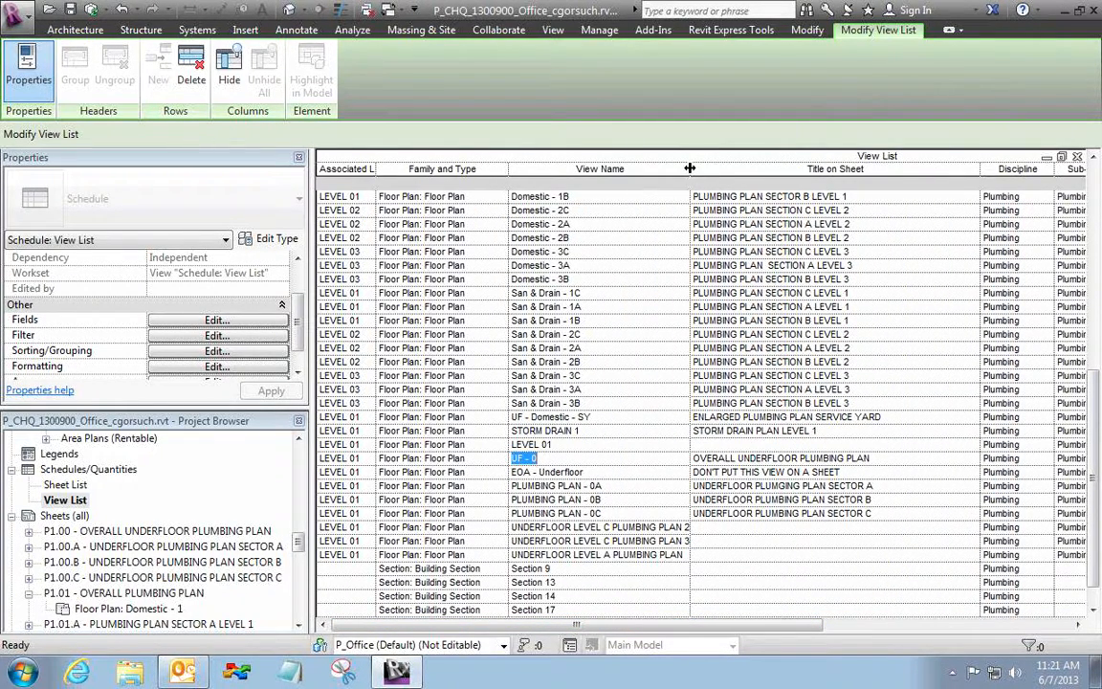
- Narrow the Family and Type, View Name, Title on Sheet, Discipline and Sub-Discipline columns of the view list to bring the Phase column into view
left_click_drag(688, 168, 635, 168)
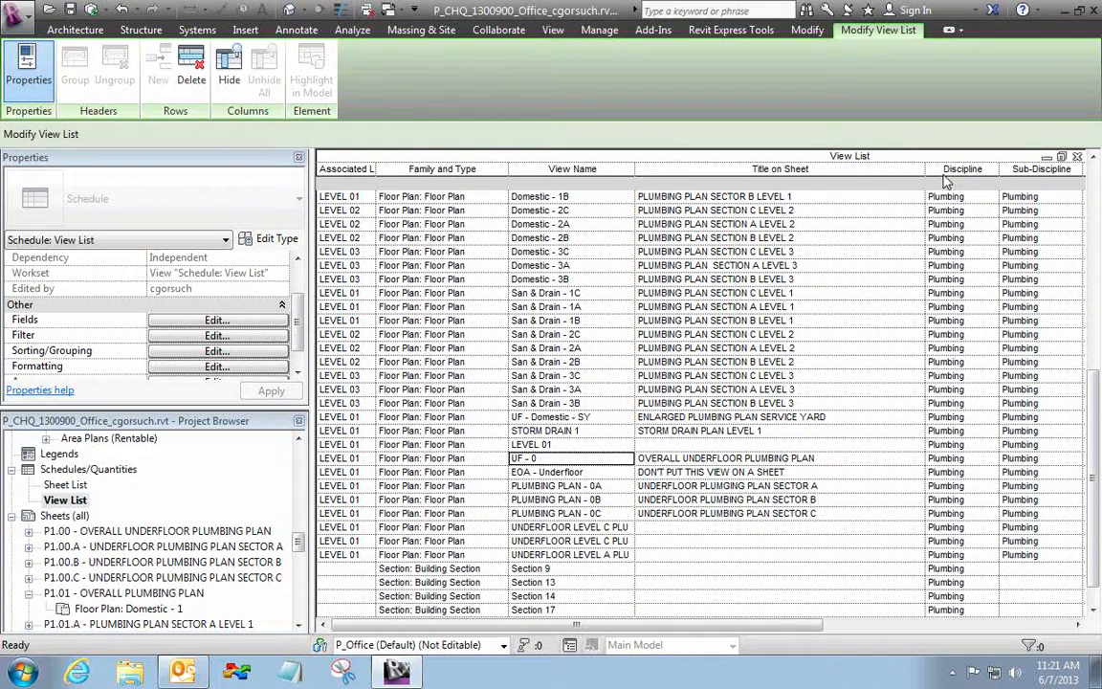
left_click_drag(925, 169, 851, 169)
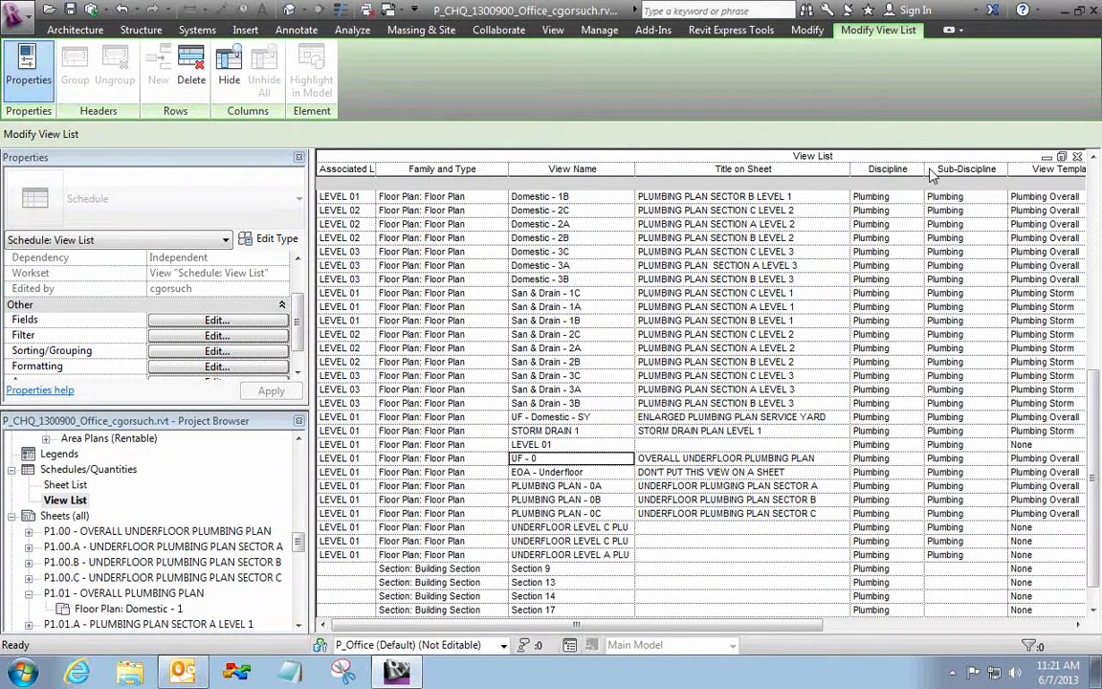
left_click_drag(924, 168, 907, 169)
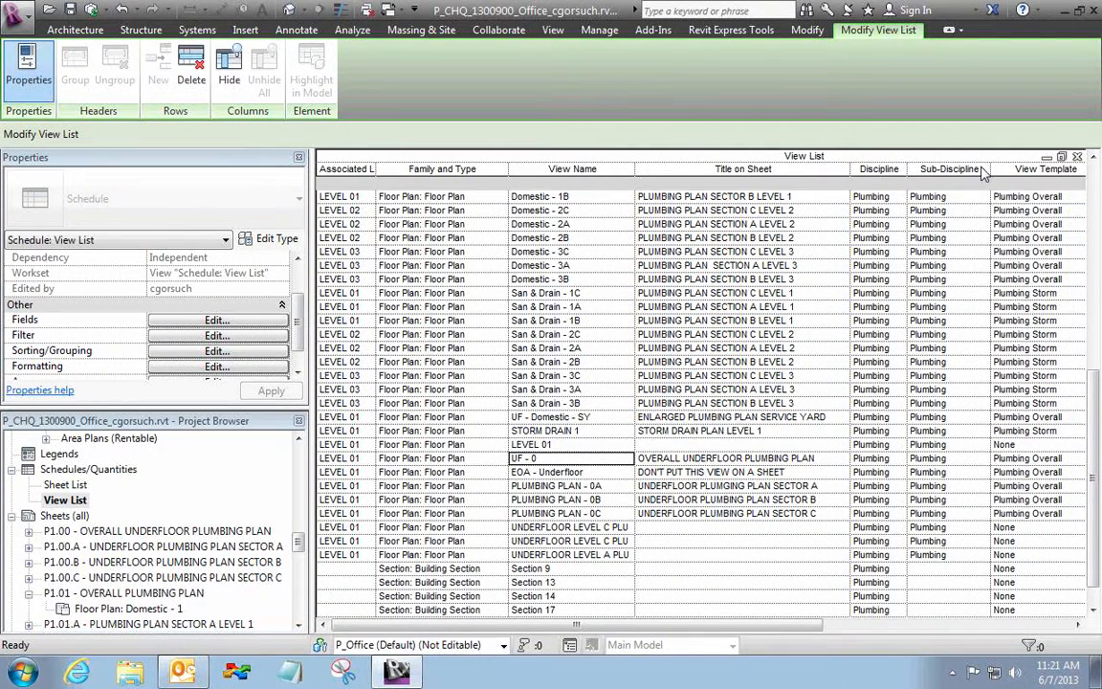
left_click_drag(989, 169, 962, 169)
left_click_drag(510, 169, 417, 168)
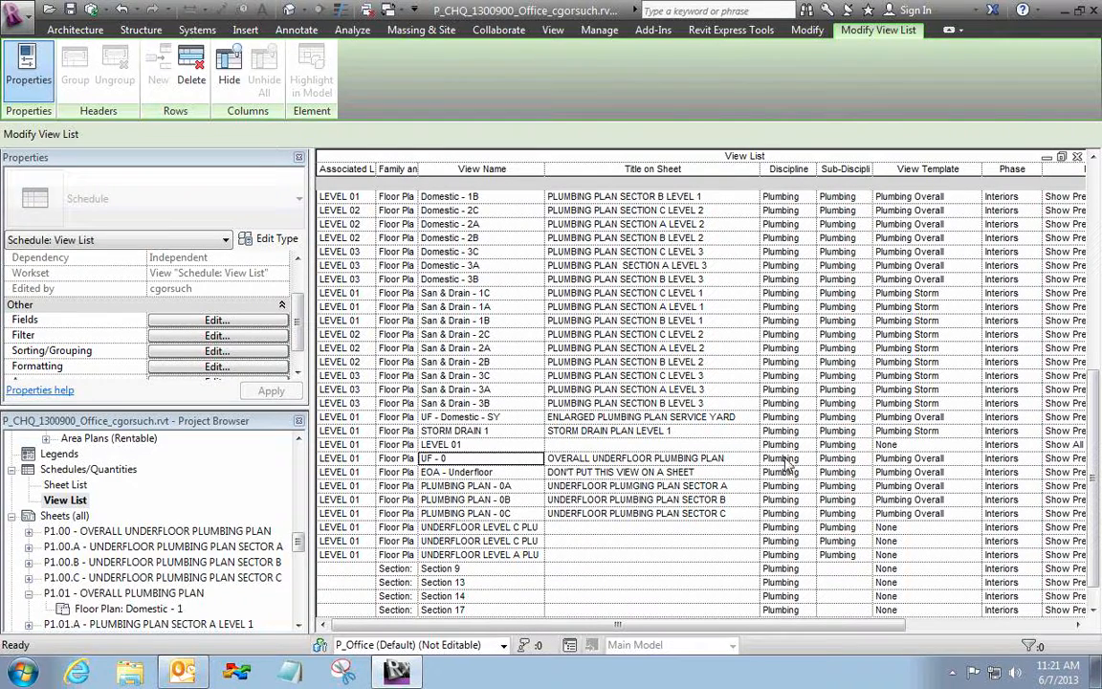
- Set the phase of the UF - 0 and EOA - Underfloor views, including dependent plans 0A to 0C, to Underfloor in the view list
left_click(1033, 459)
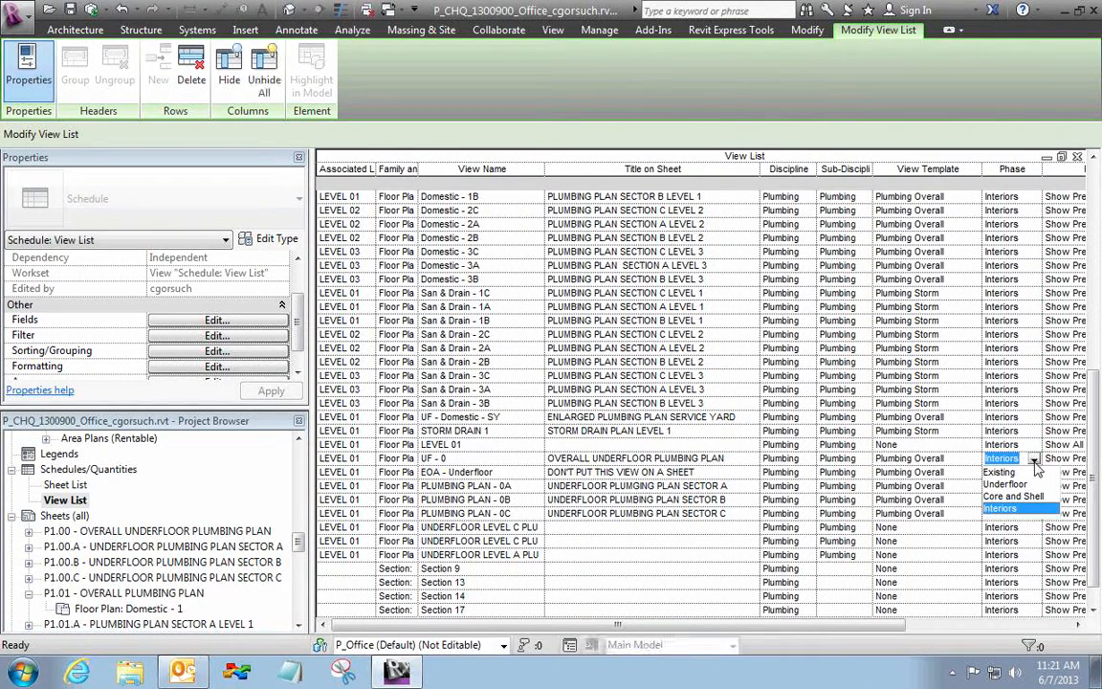
left_click(1031, 484)
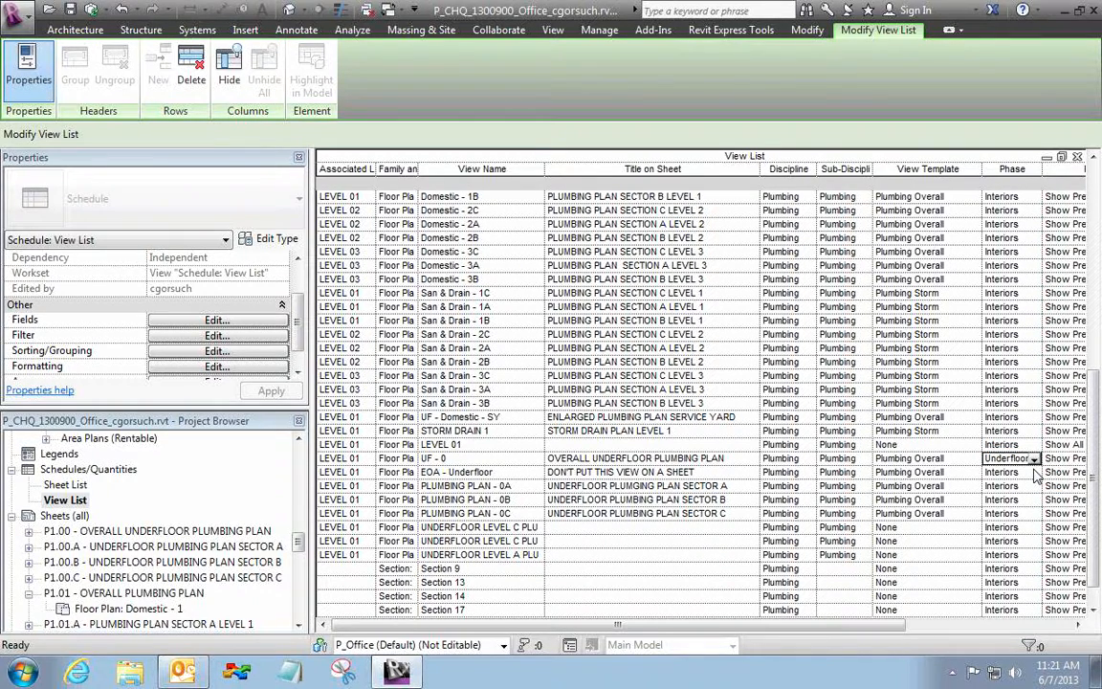
left_click(1033, 473)
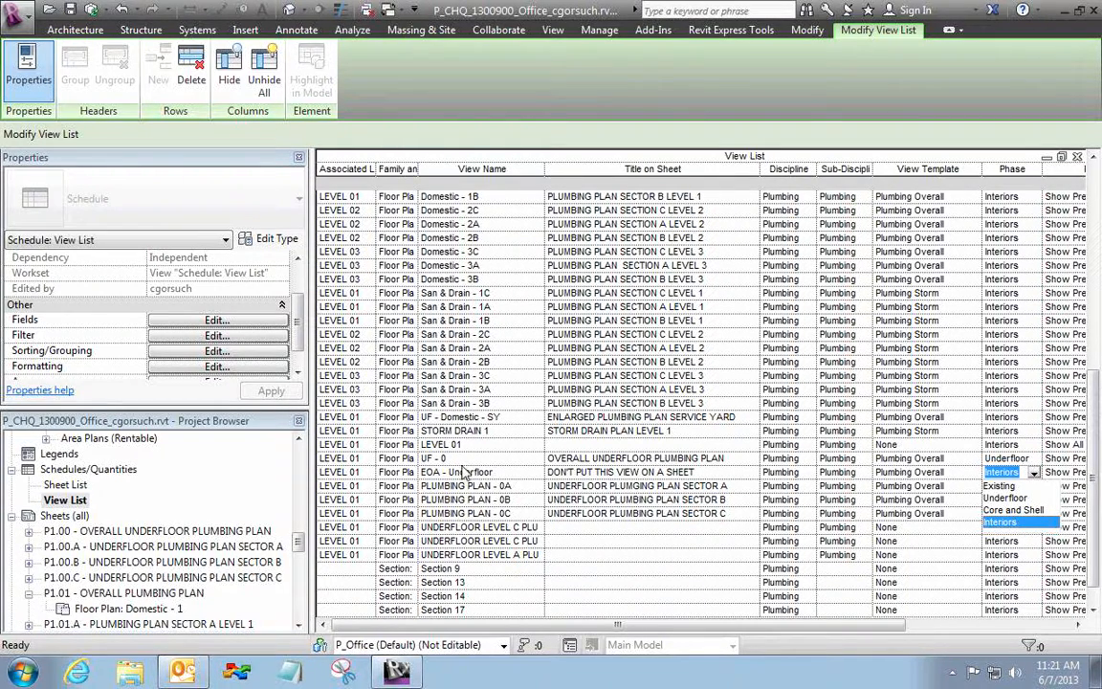
left_click(1030, 500)
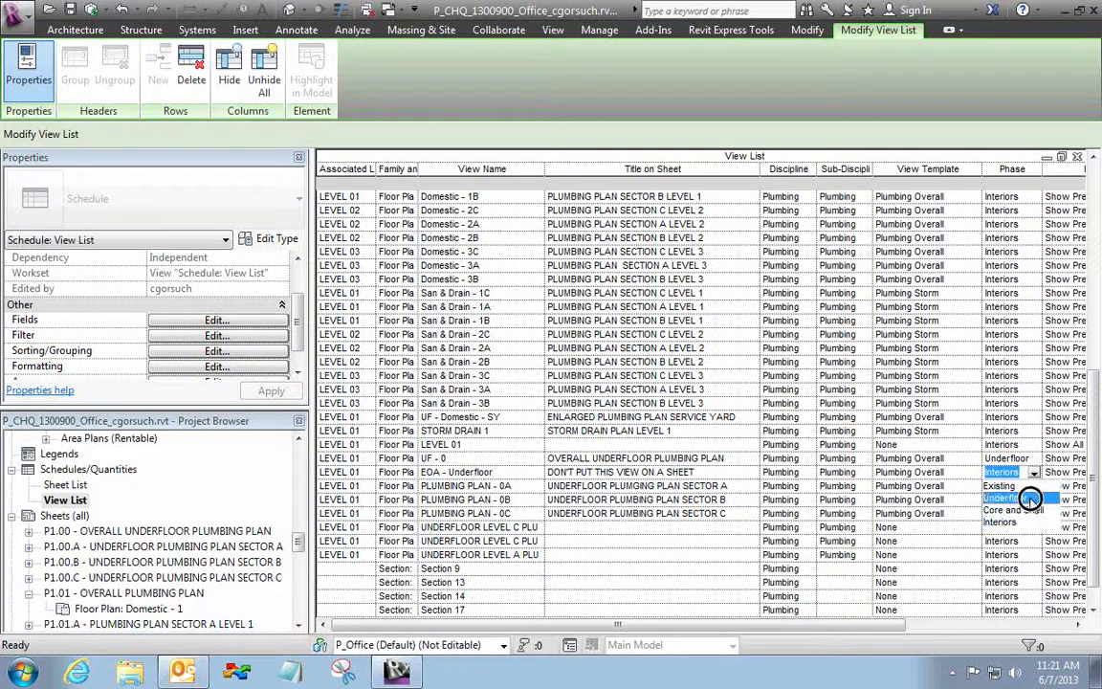
left_click(1033, 487)
left_click(1033, 487)
left_click(1034, 487)
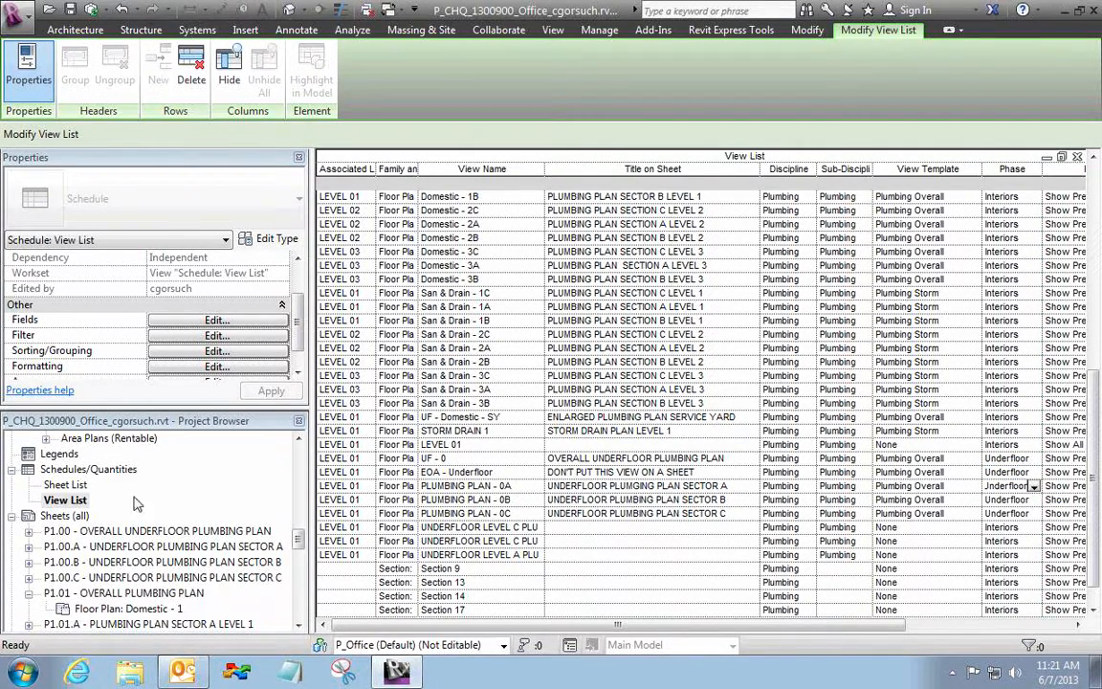
- Expand the Underfloor phase group's floor plans in the Project Browser and open the UF - 0 plan at its spill-into-bubbler notes
left_click_drag(298, 538, 298, 434)
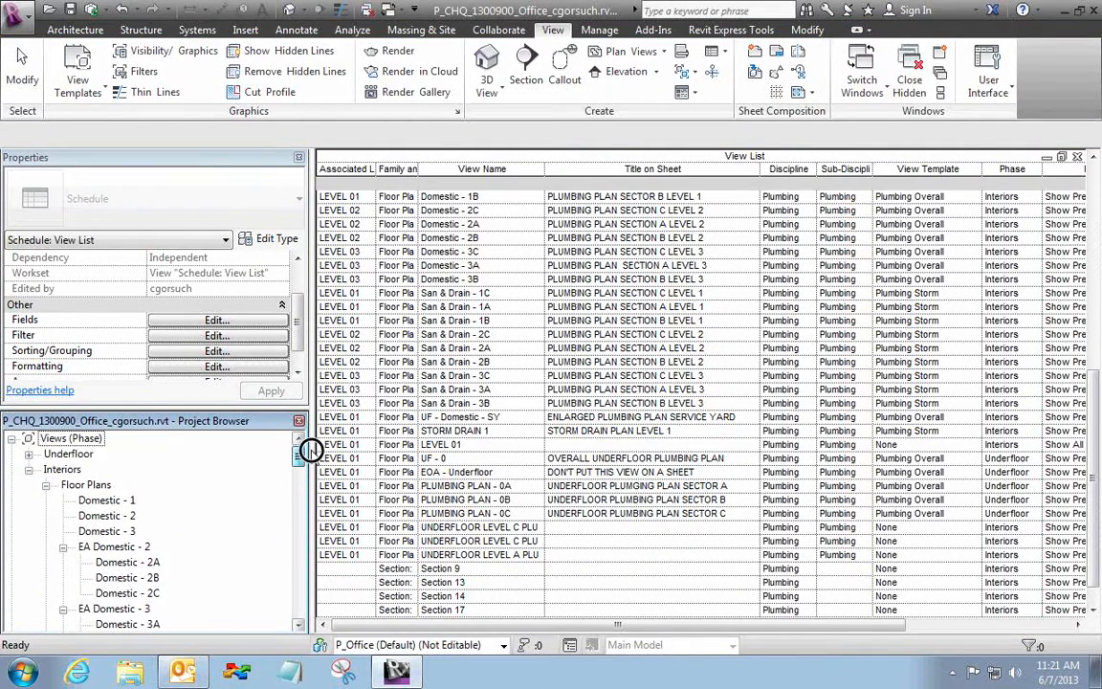
left_click(29, 454)
left_click(45, 470)
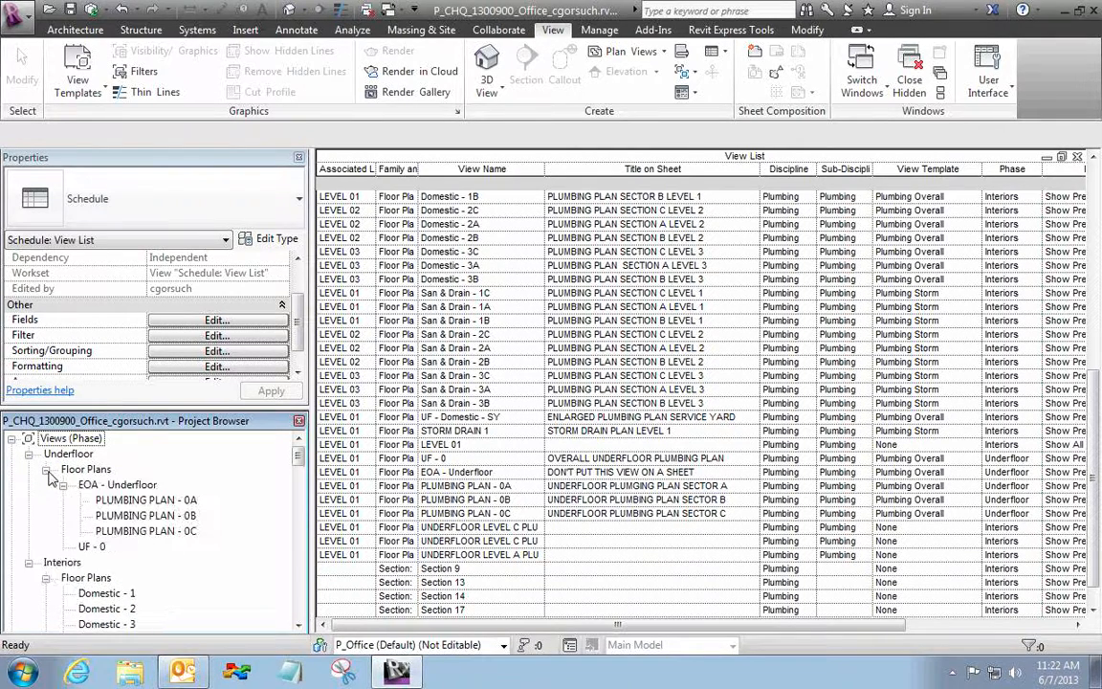
double_click(92, 546)
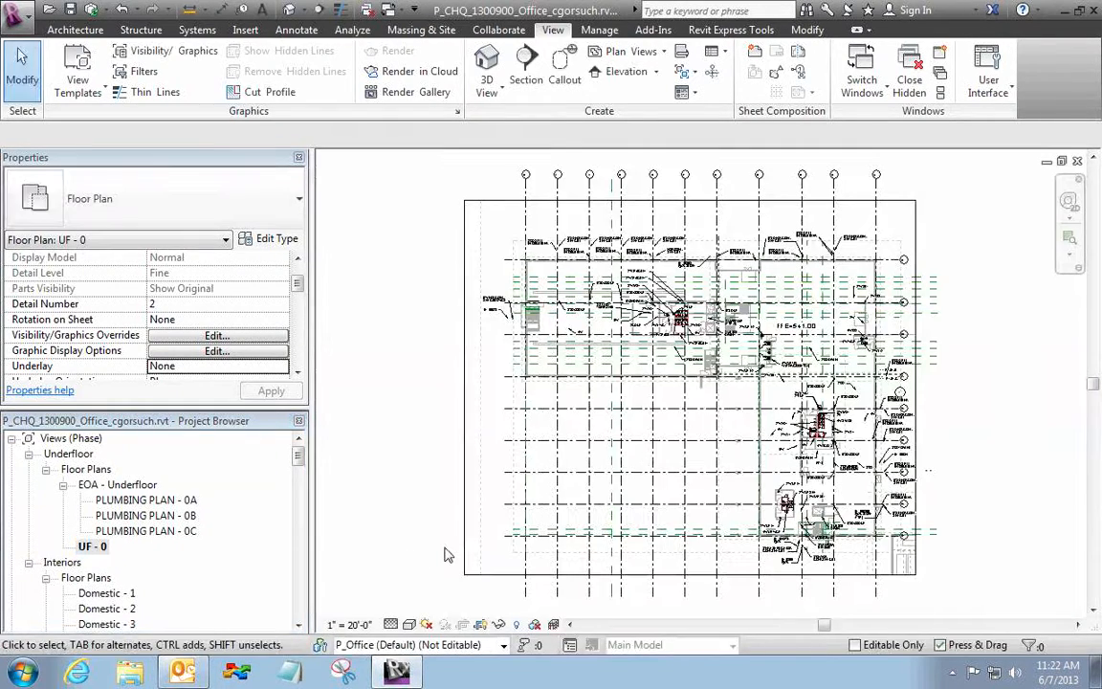
scroll(631, 256, "up", 5)
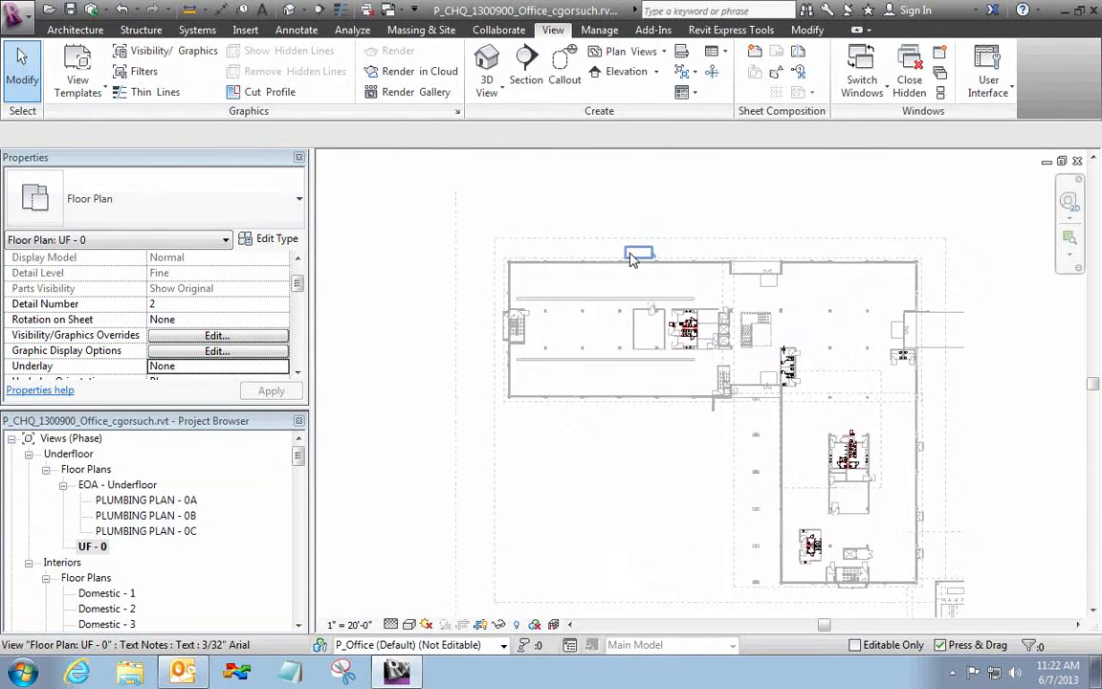
scroll(632, 256, "up", 6)
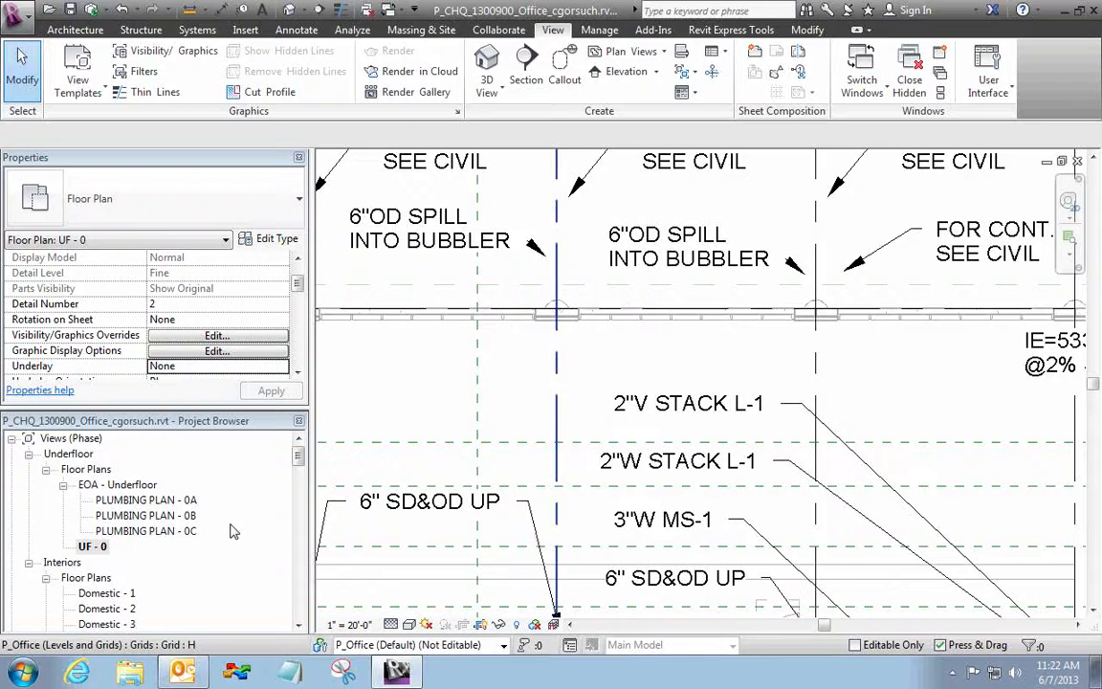
- Set the phase of the UF - 0 floor plan view to Interiors in its properties
left_click(298, 452)
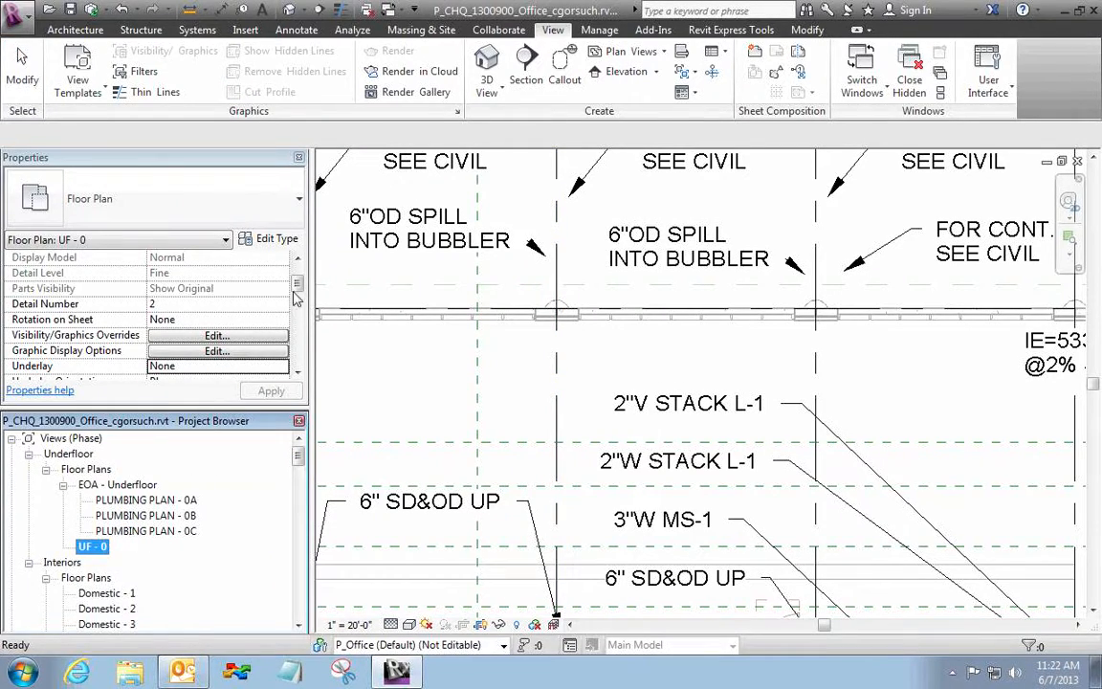
left_click_drag(297, 284, 301, 364)
left_click(283, 352)
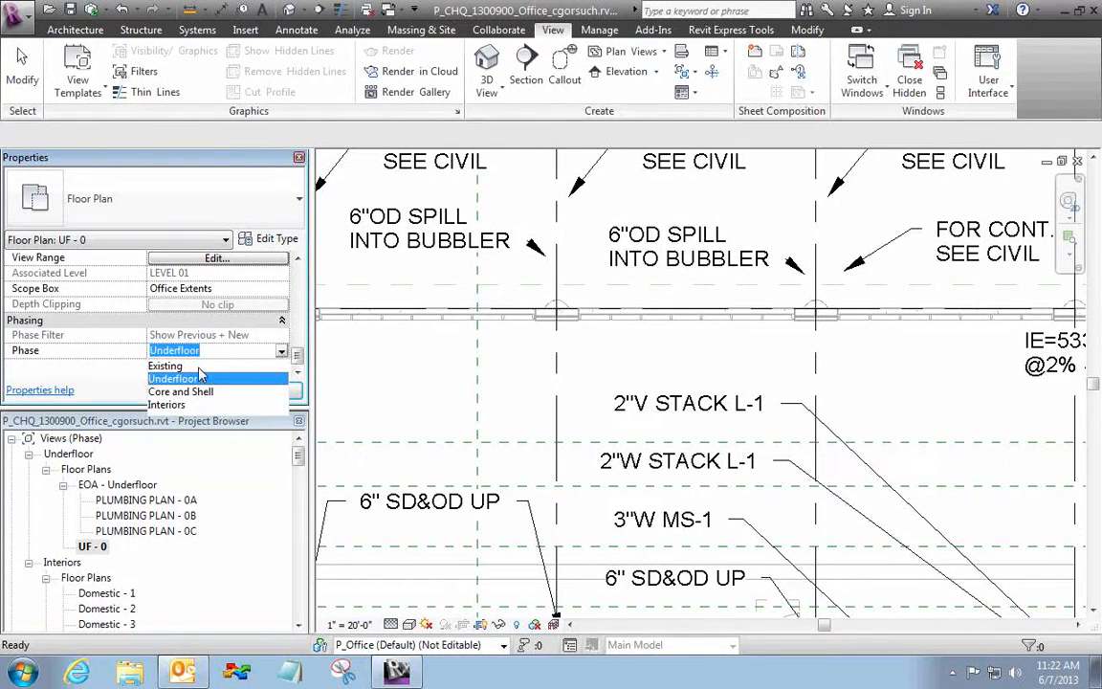
left_click(176, 402)
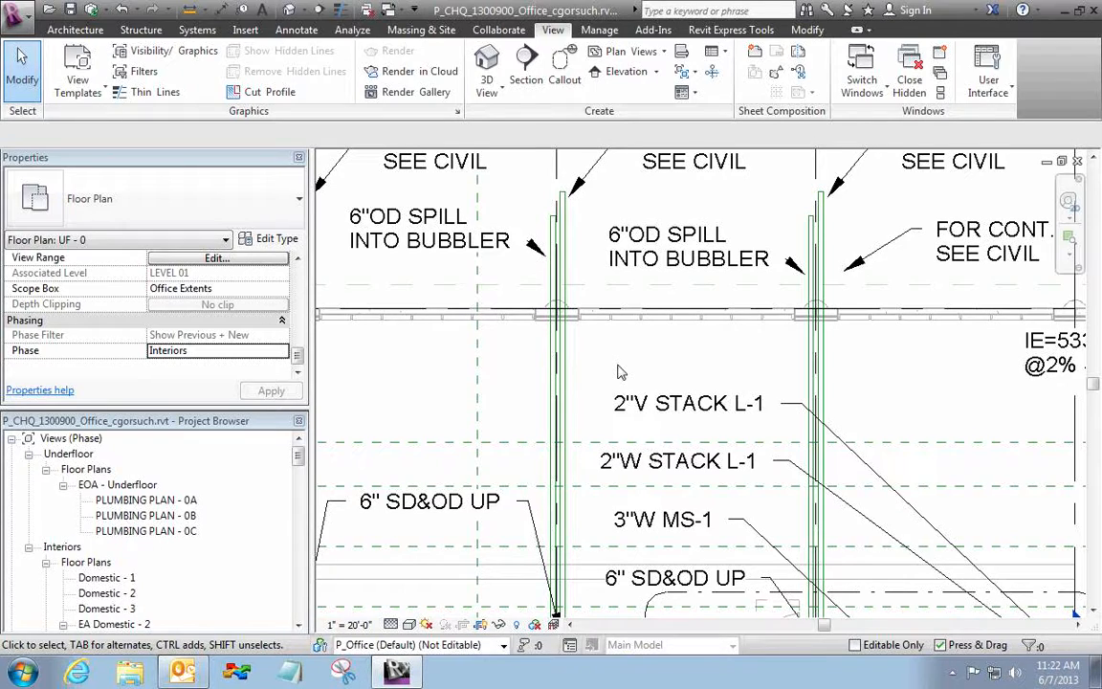
- Review the order of the project phases from Existing to Interiors in the Phasing settings
left_click(599, 29)
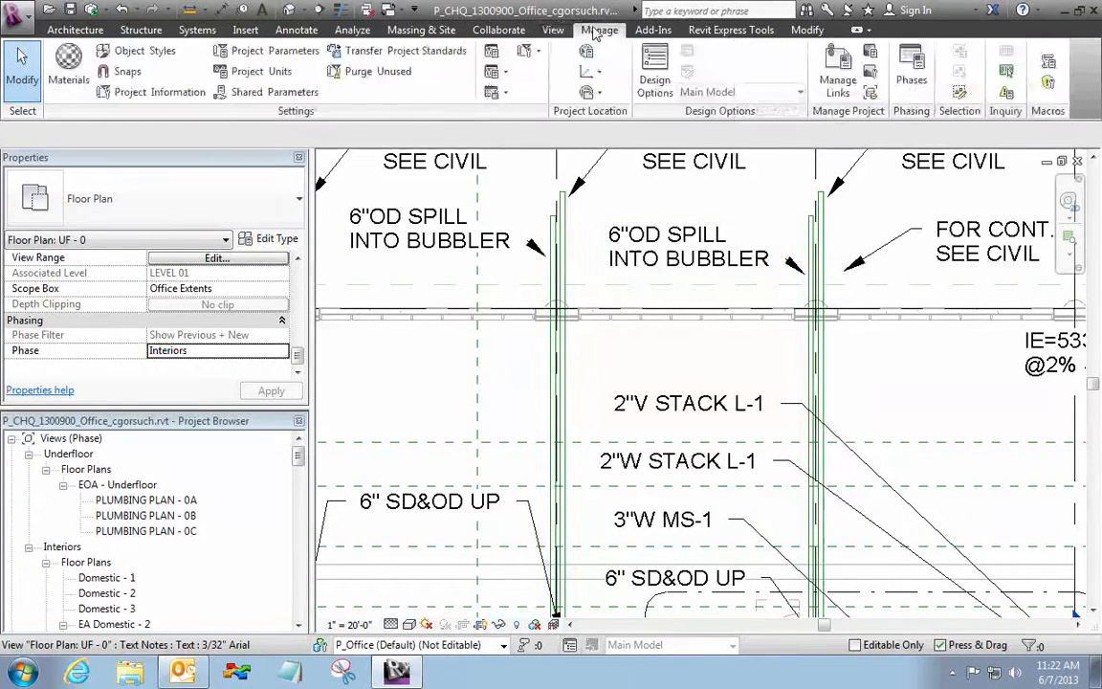
left_click(905, 80)
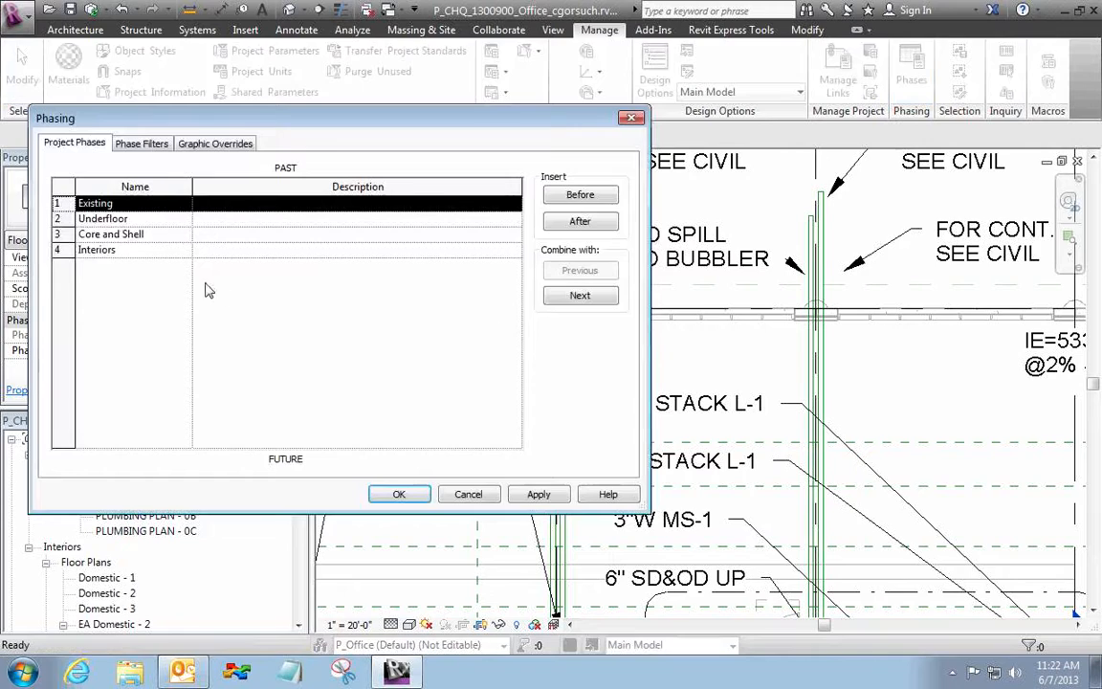
left_click(162, 253)
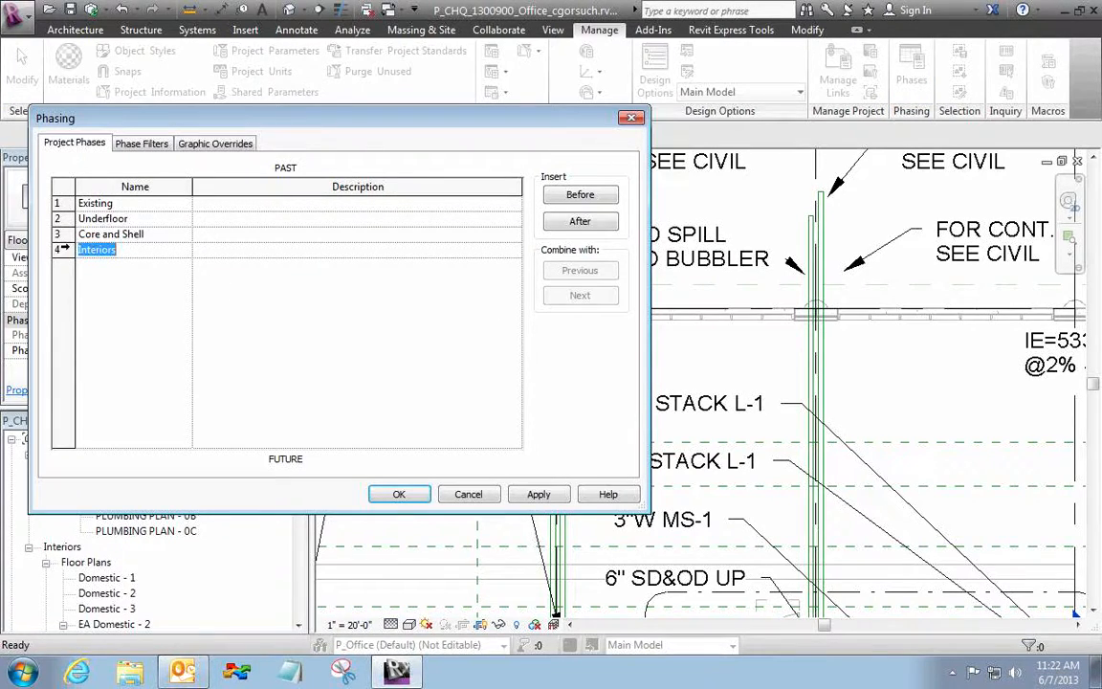
left_click(64, 249)
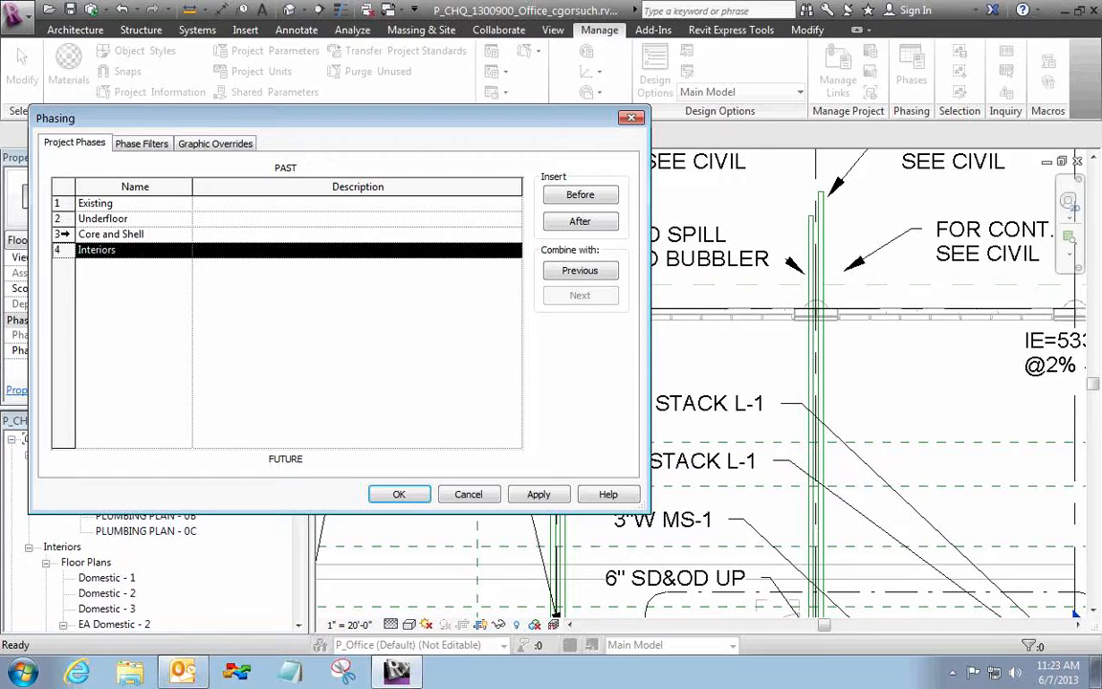
left_click(58, 233)
left_click(58, 217)
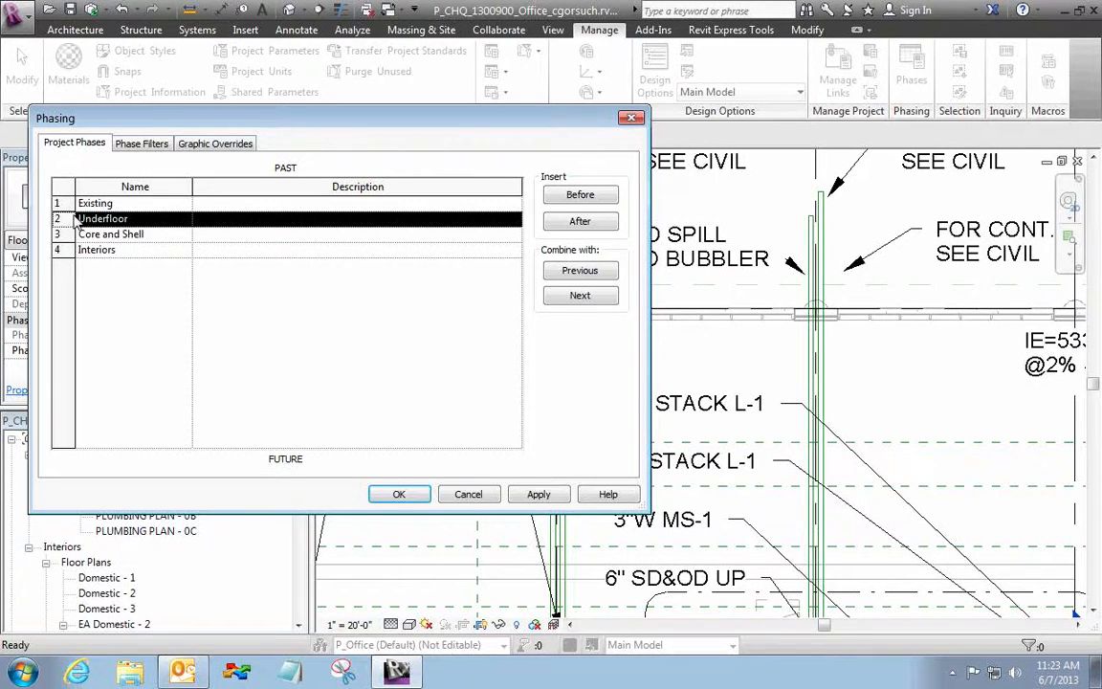
left_click(143, 203)
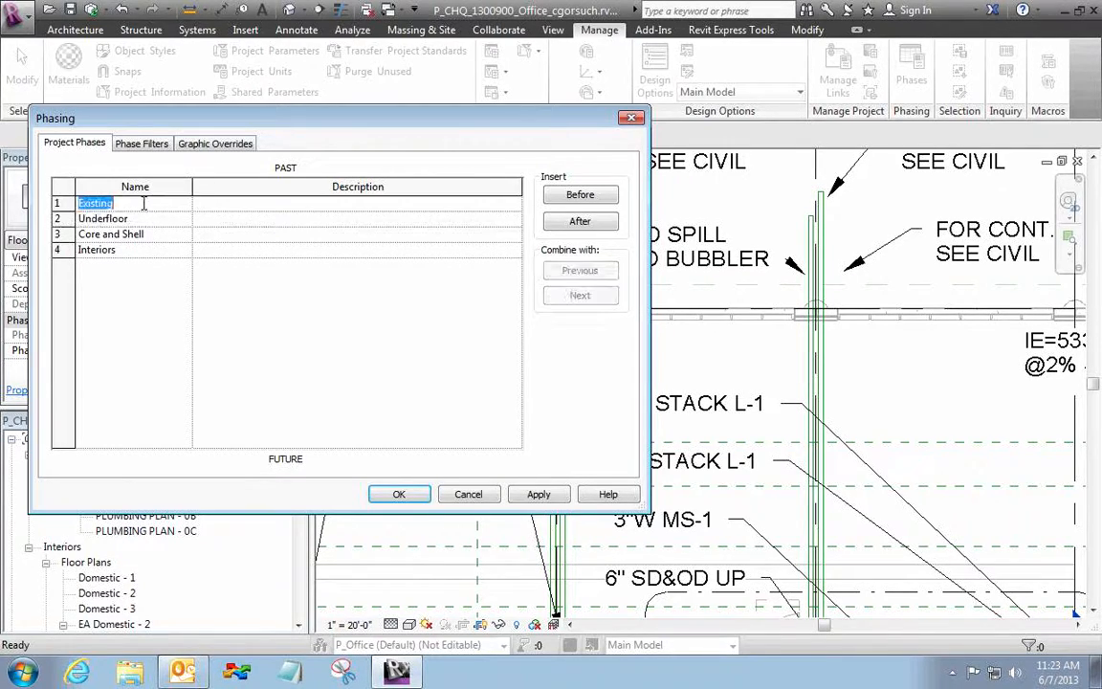
left_click(151, 235)
left_click(149, 250)
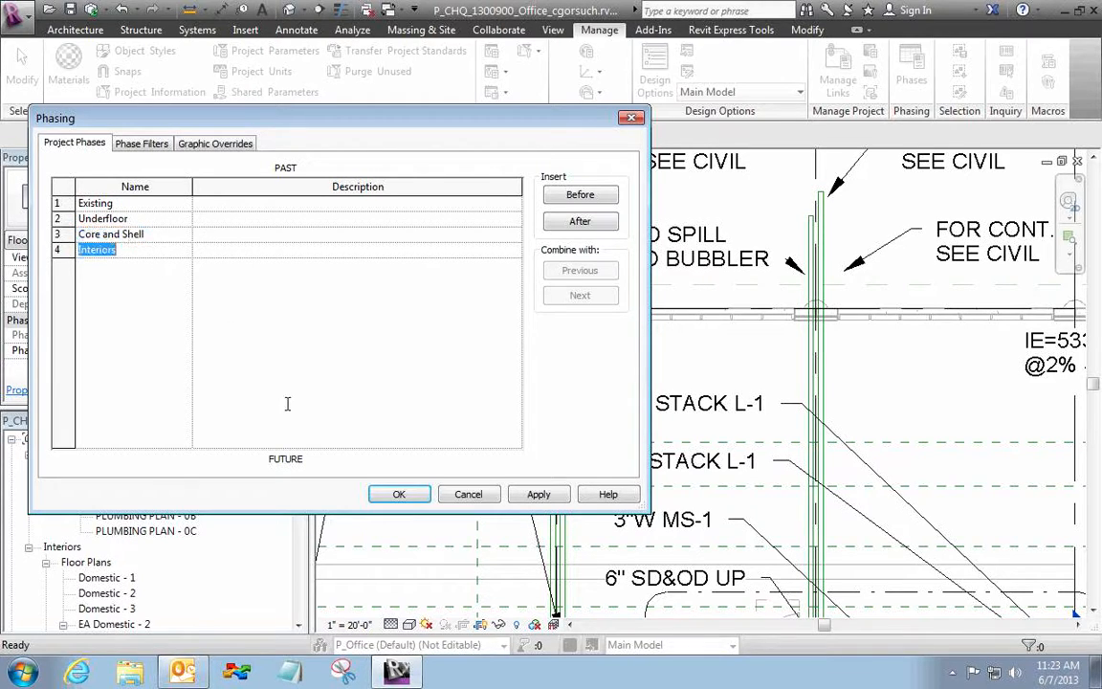
left_click(402, 494)
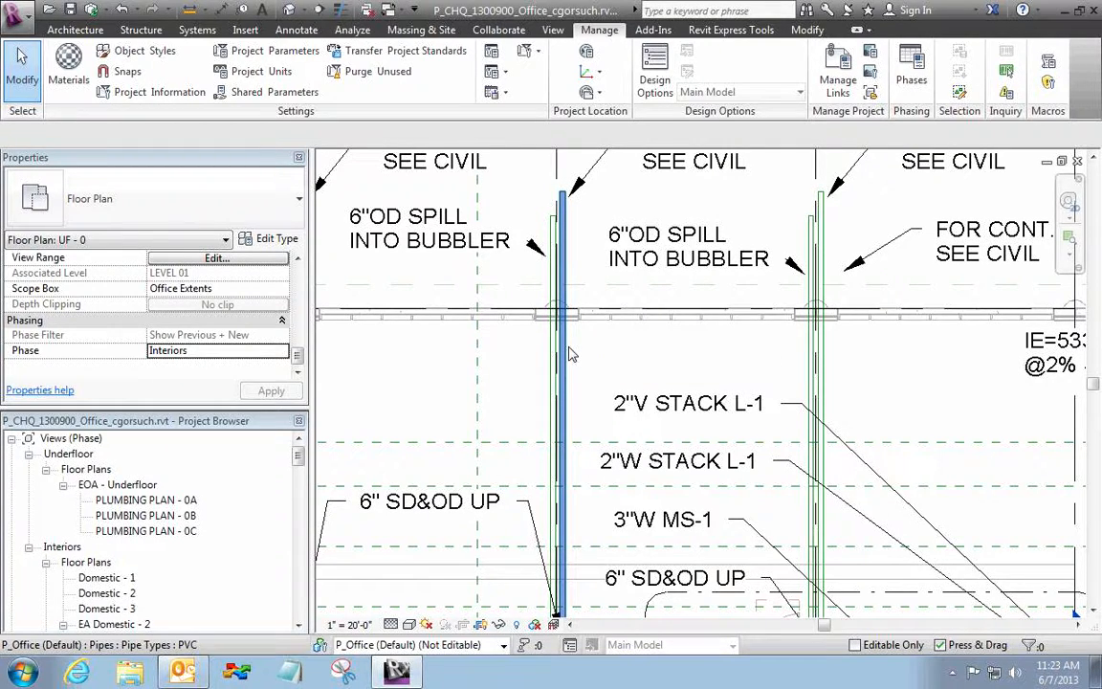
- Select the connected networks of the four green drain pipes at the two neighbouring grid lines and set their Phase Created to Underfloor
key("Tab")
left_click(570, 354)
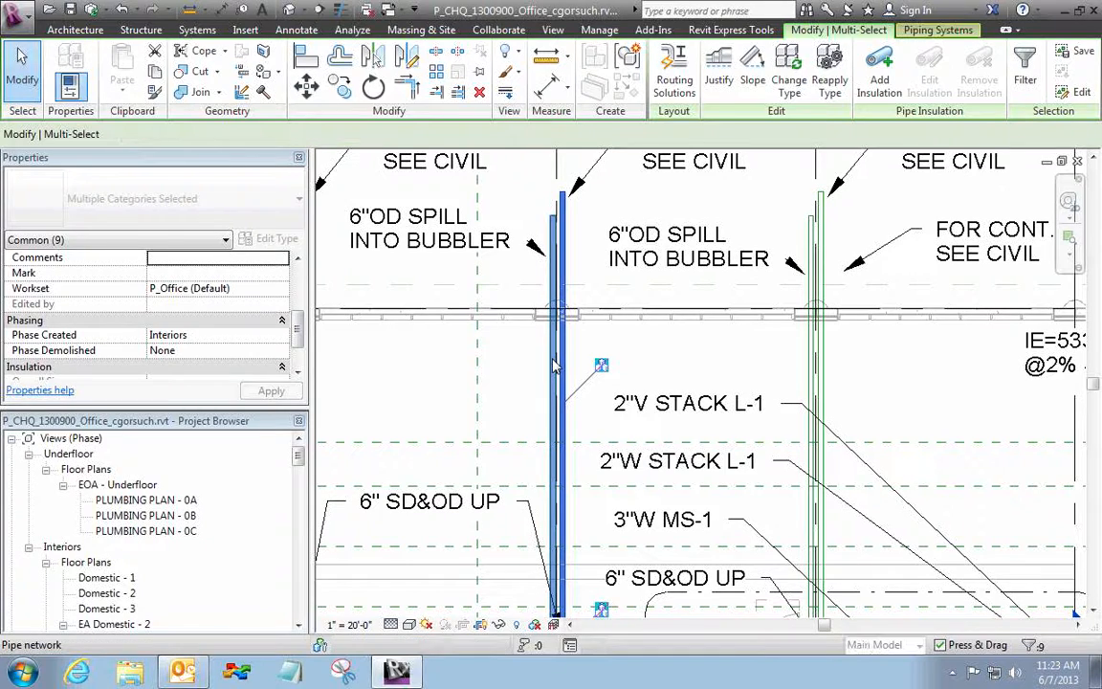
key("Tab")
left_click(568, 357)
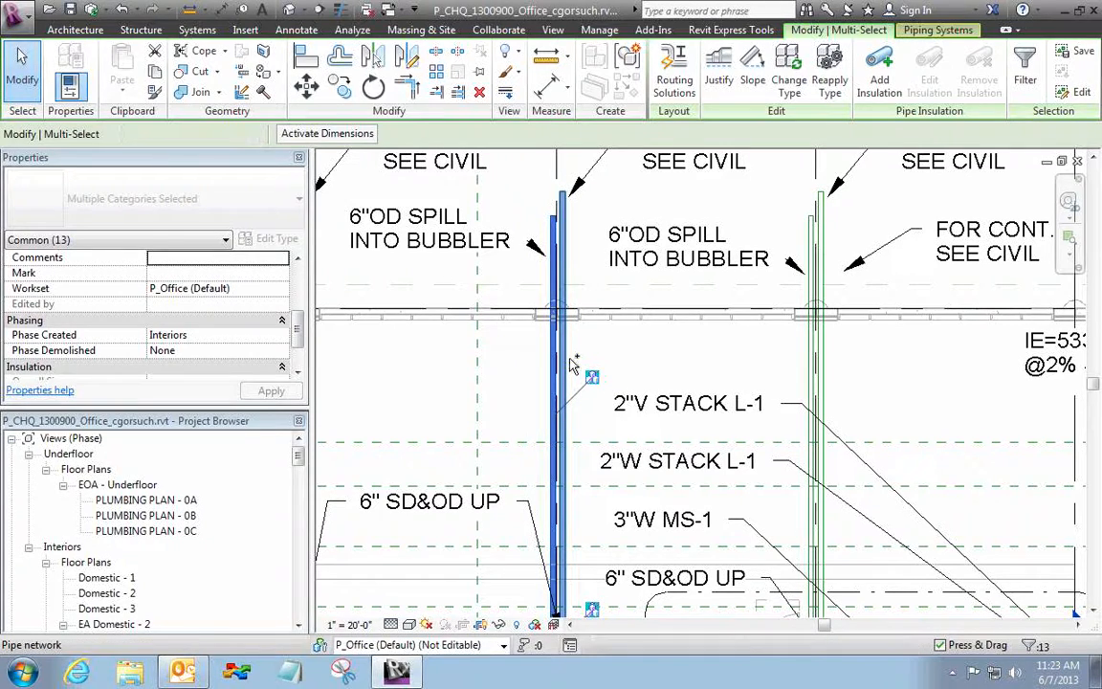
left_click(564, 360, "ctrl")
left_click(811, 359, "ctrl")
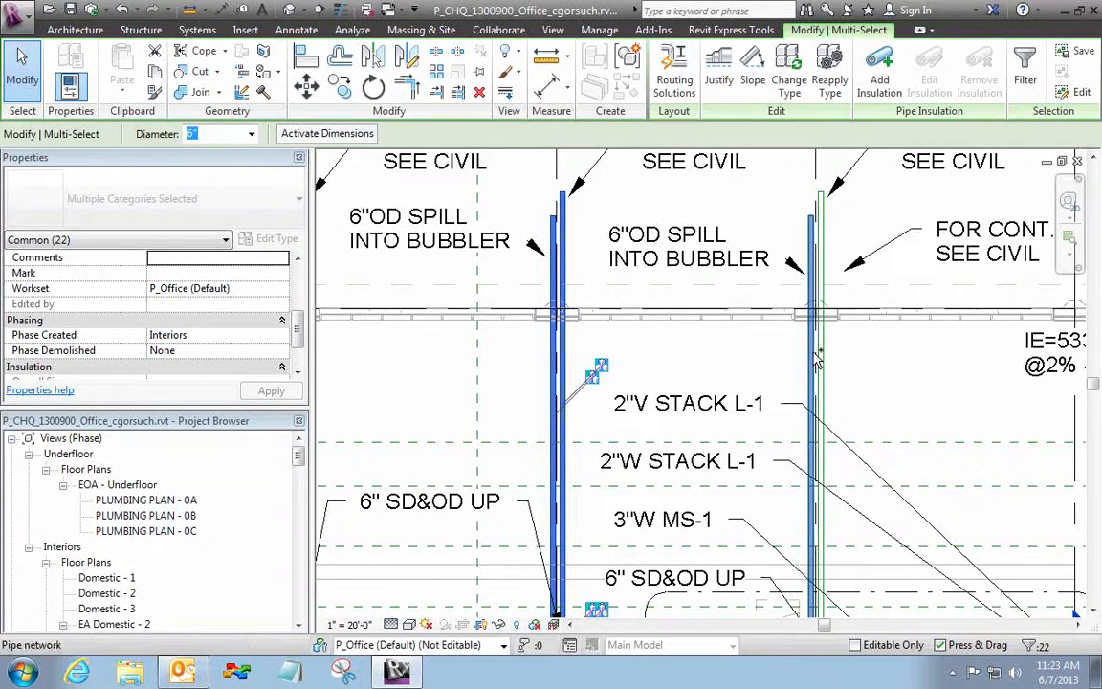
key("Tab")
left_click(830, 359, "ctrl")
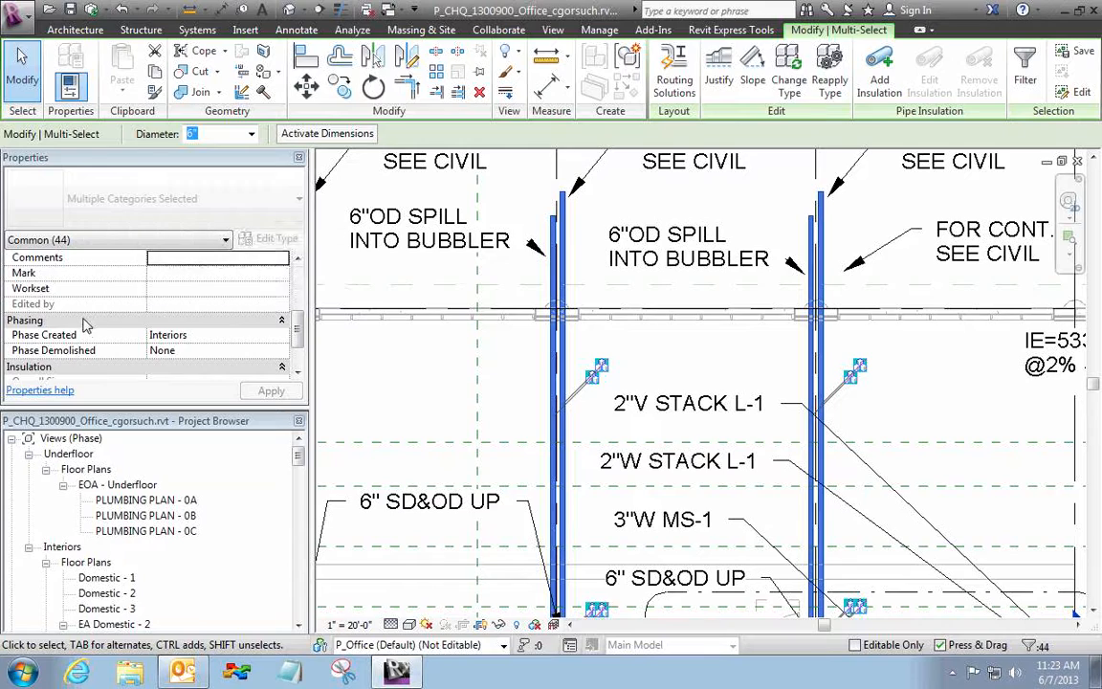
left_click(266, 334)
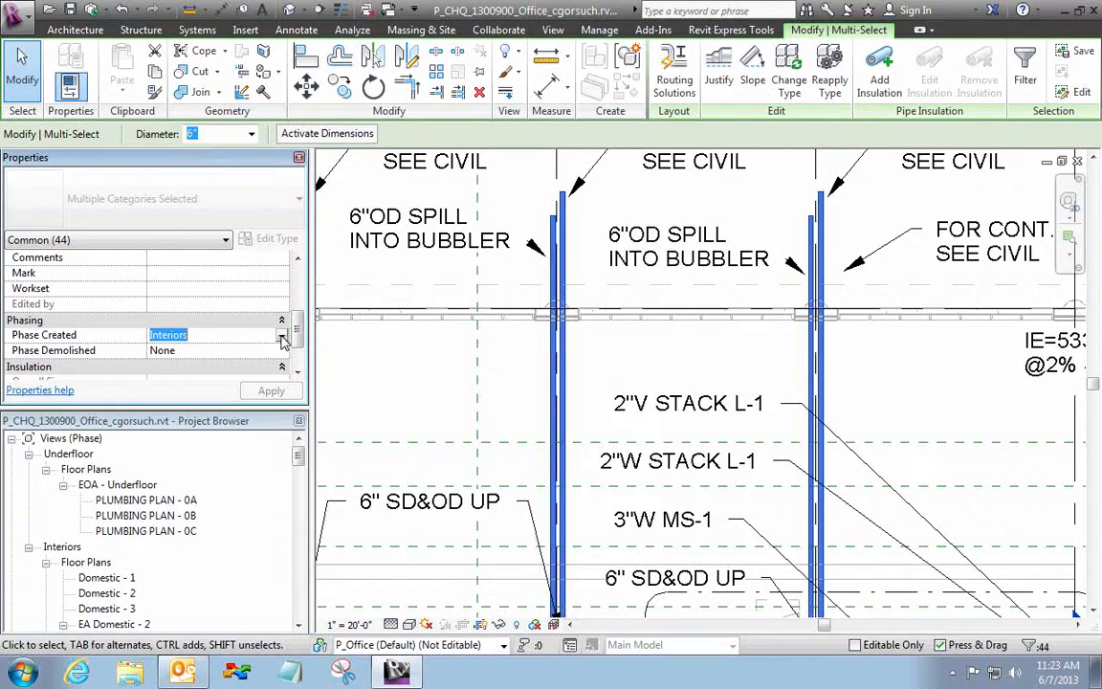
left_click(282, 338)
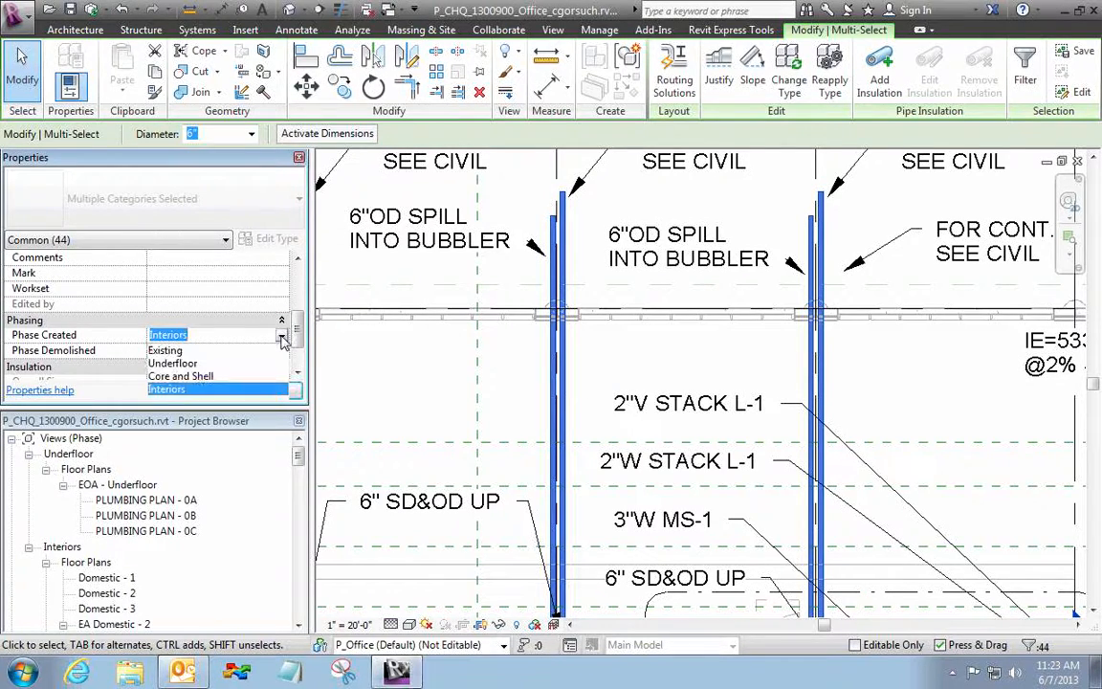
left_click(190, 364)
left_click(269, 392)
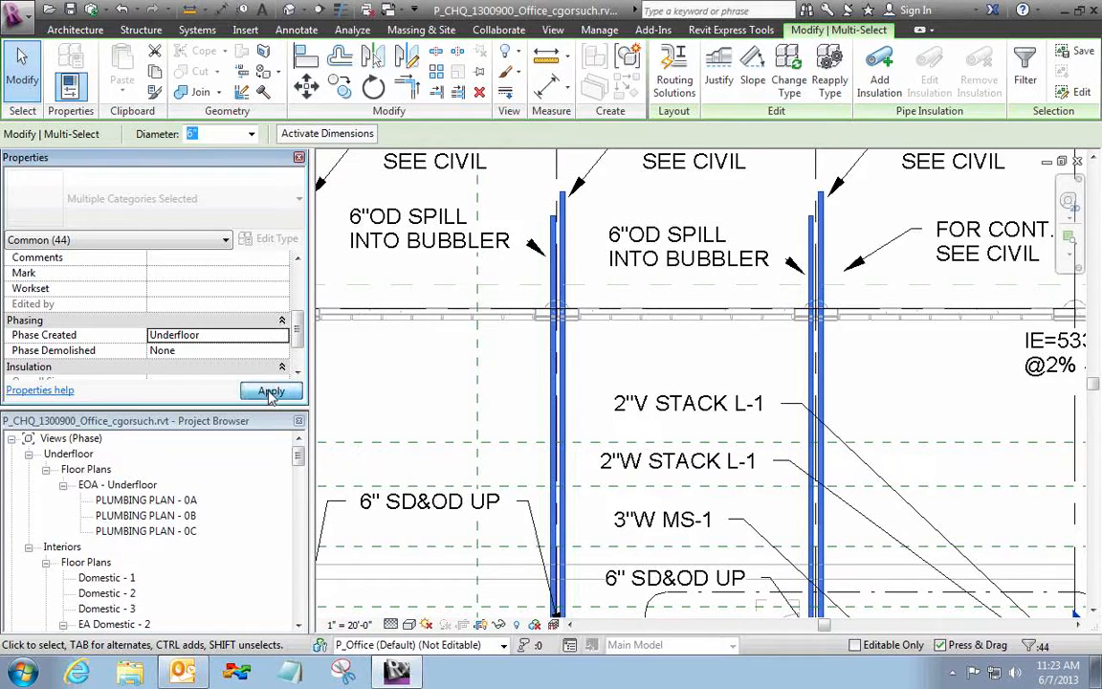
left_click(406, 398)
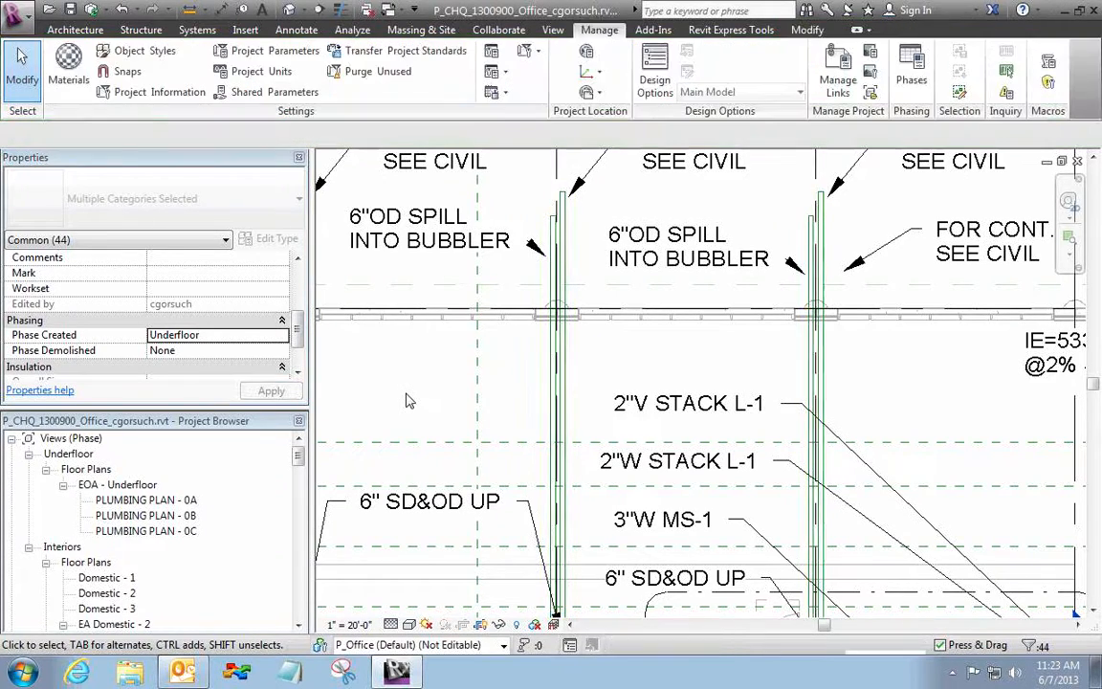
- Check the phase assigned to the UF - 0 floor plan view and the phases available for it
middle_click_drag(537, 406, 591, 402)
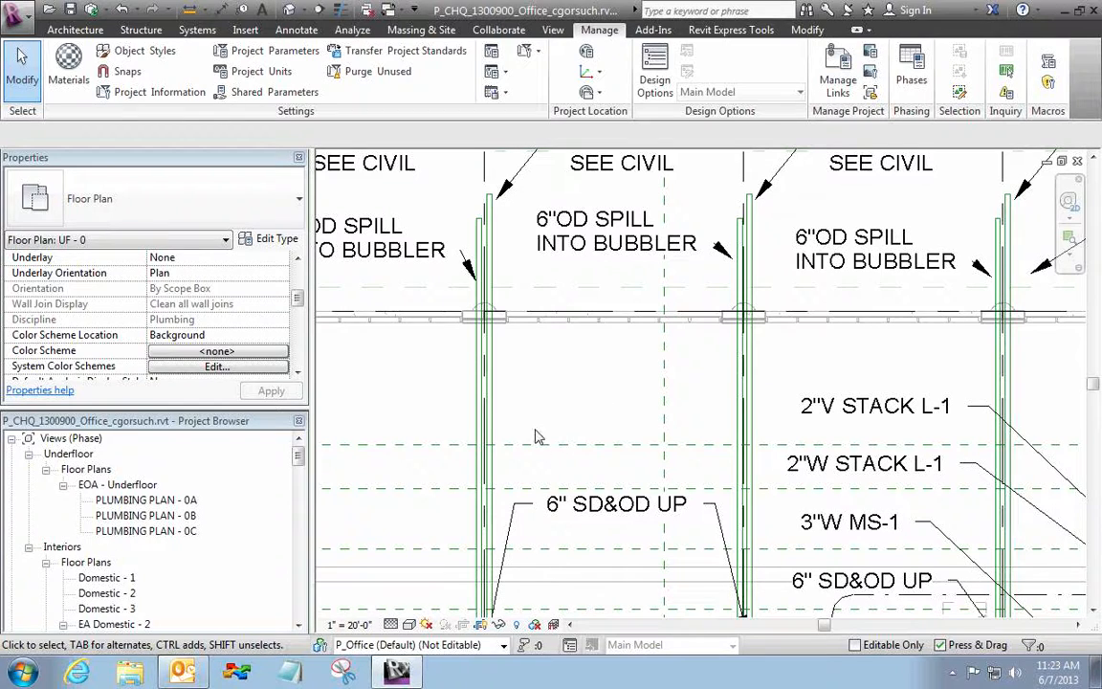
left_click_drag(296, 290, 296, 356)
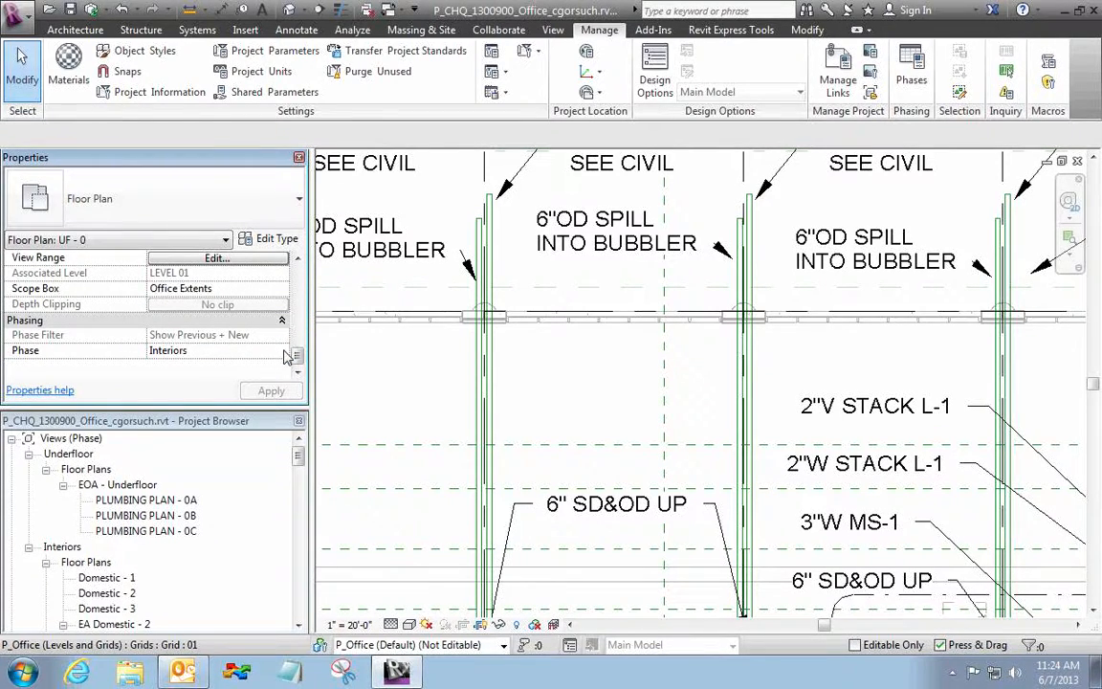
left_click(284, 354)
left_click(281, 352)
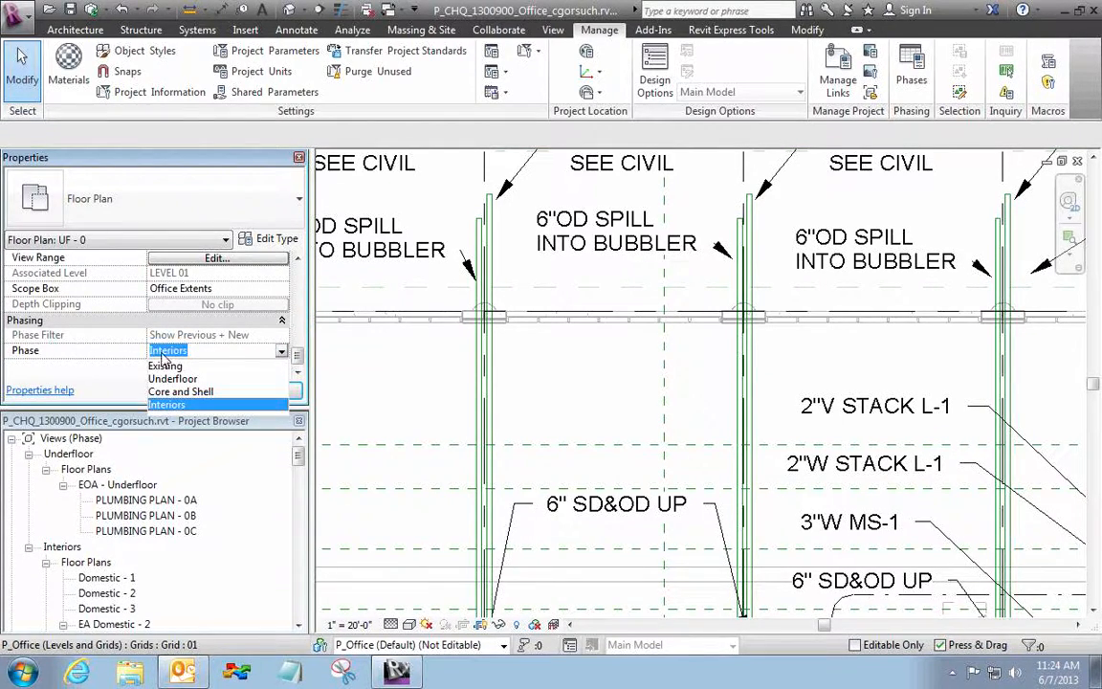
left_click(633, 363)
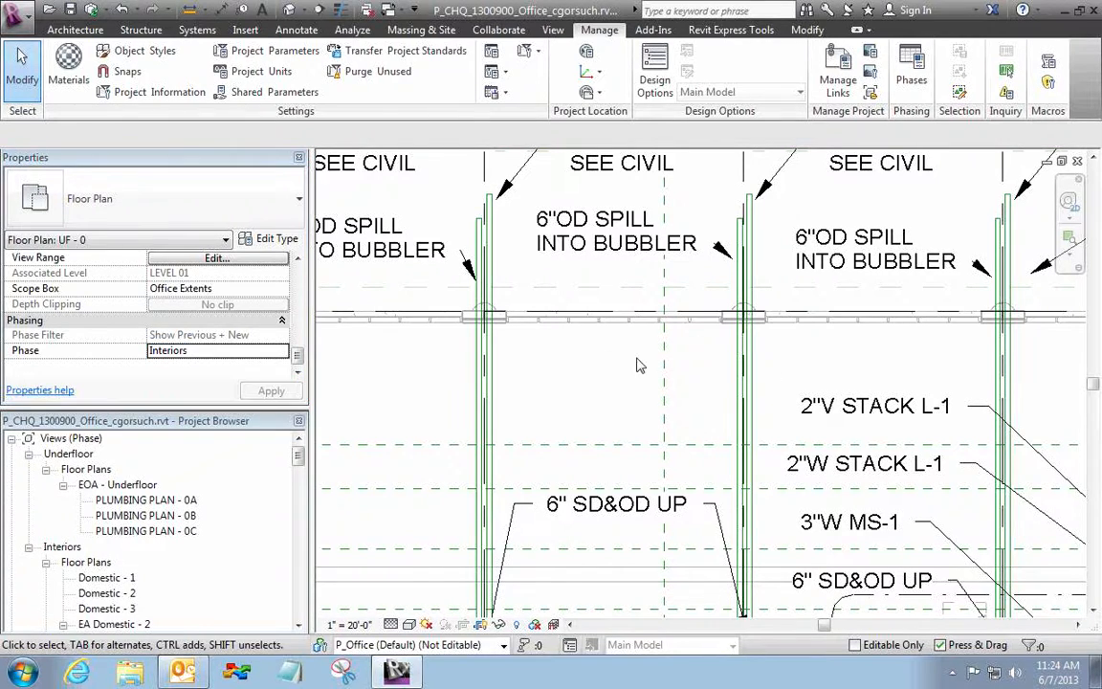
- Inspect the paired drain pipes at the two neighbouring grid lines of the UF - 0 plan
left_click(743, 383)
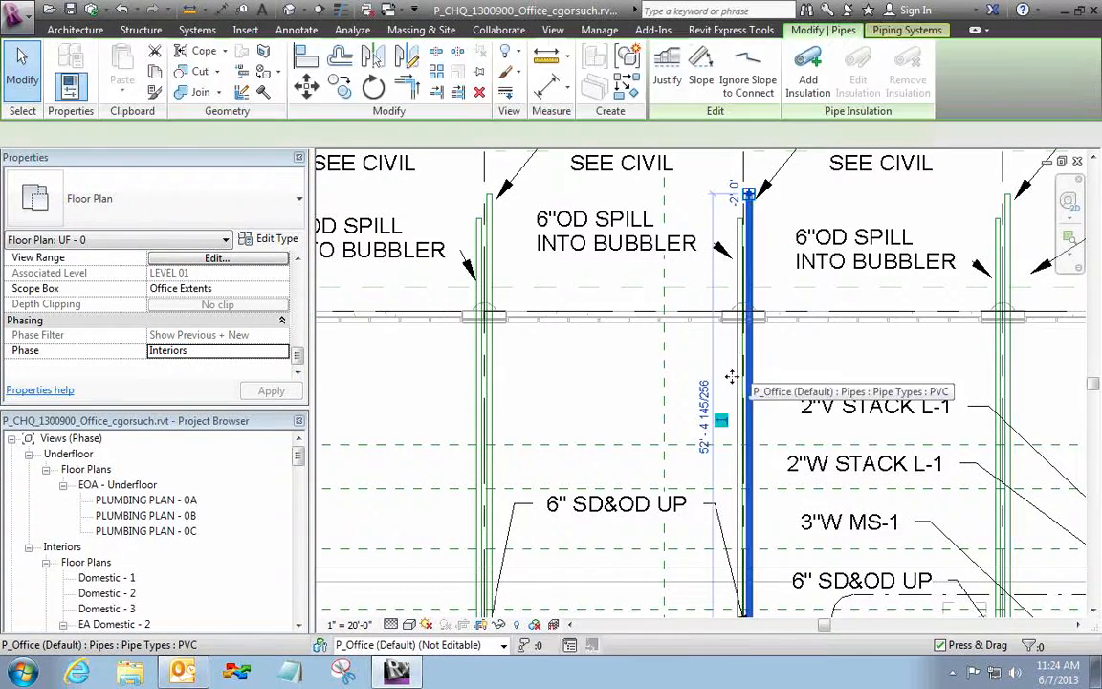
left_click(741, 383)
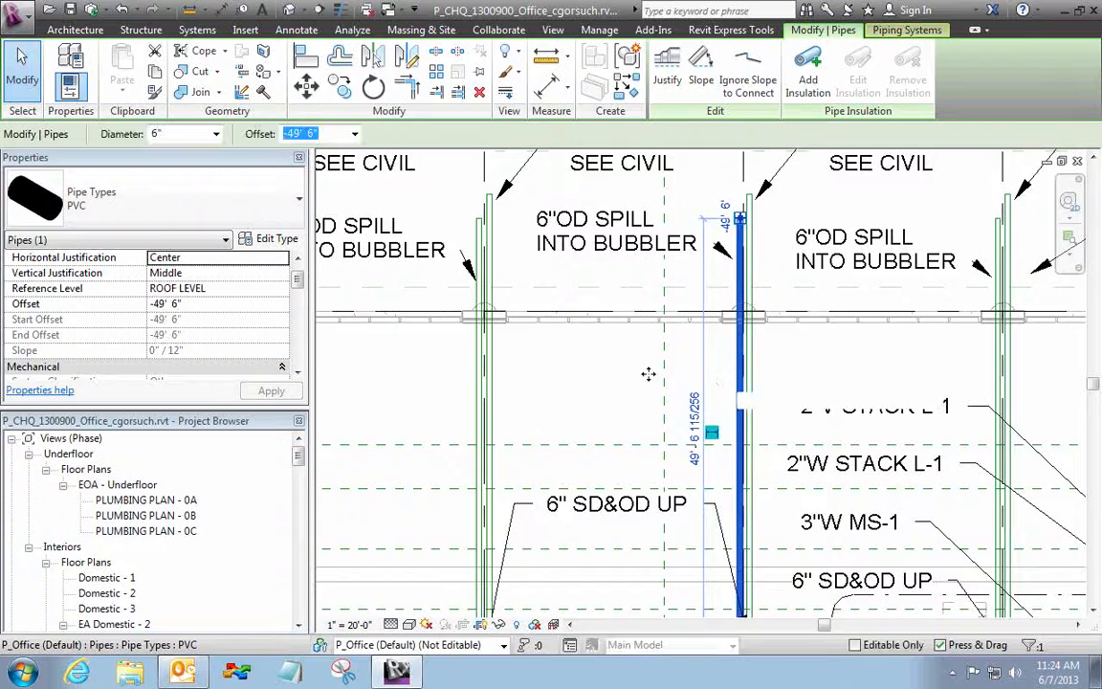
left_click(479, 378)
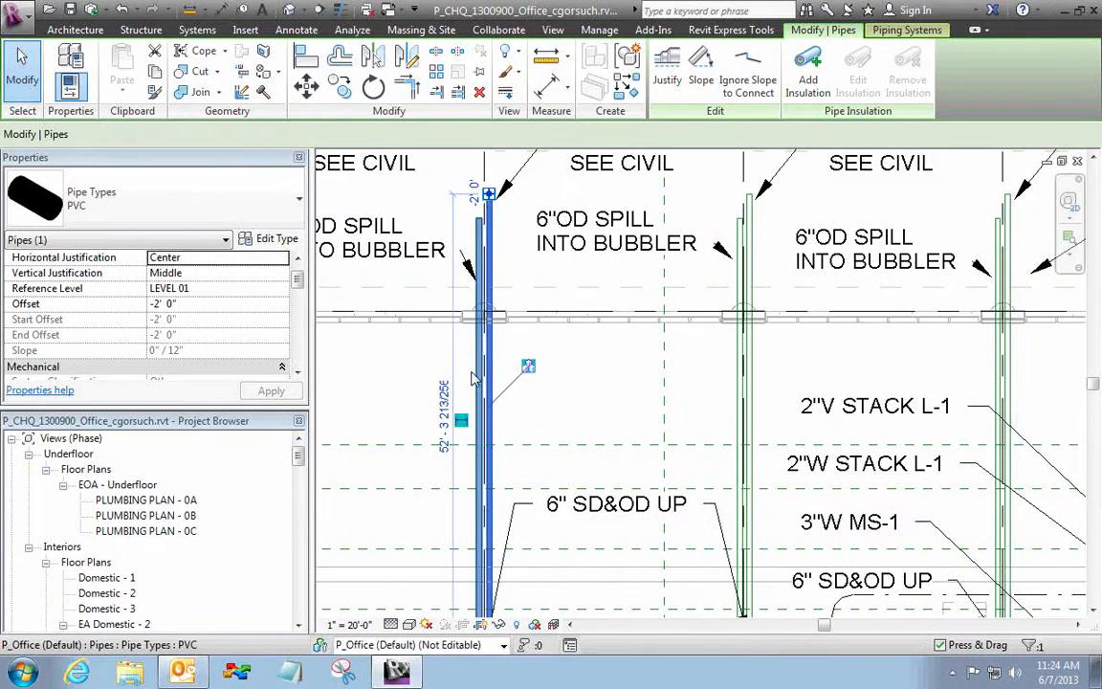
left_click(402, 376)
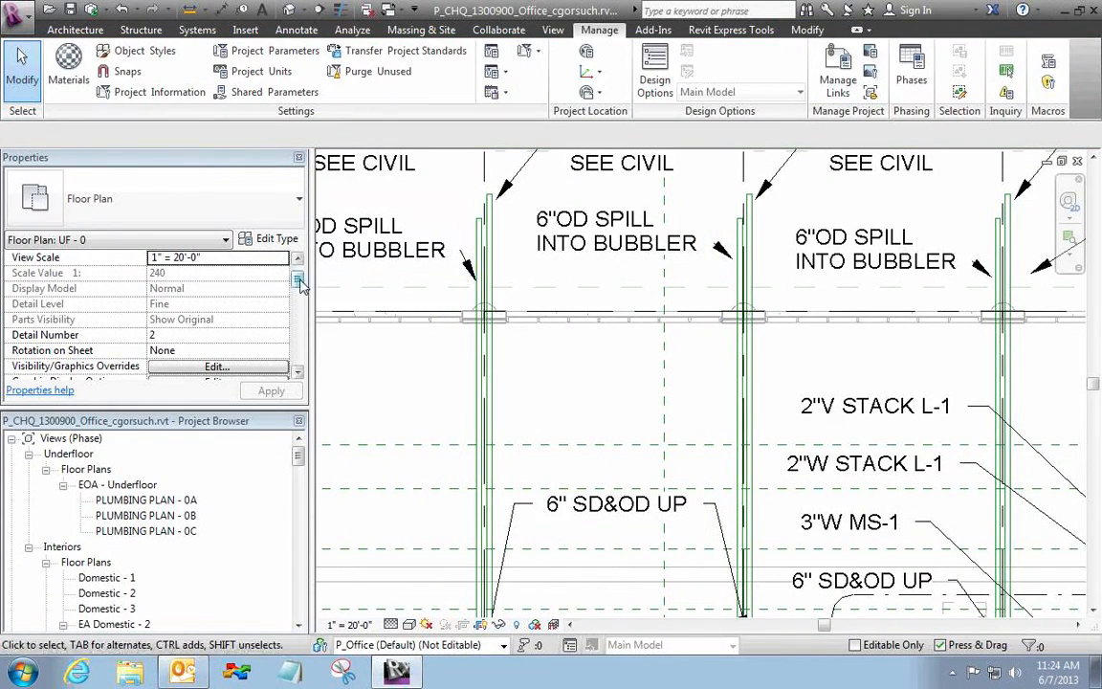
- Set the phase of the UF - 0 floor plan view to Underfloor
scroll(292, 306, "down", 4)
left_click_drag(292, 306, 294, 368)
left_click(283, 354)
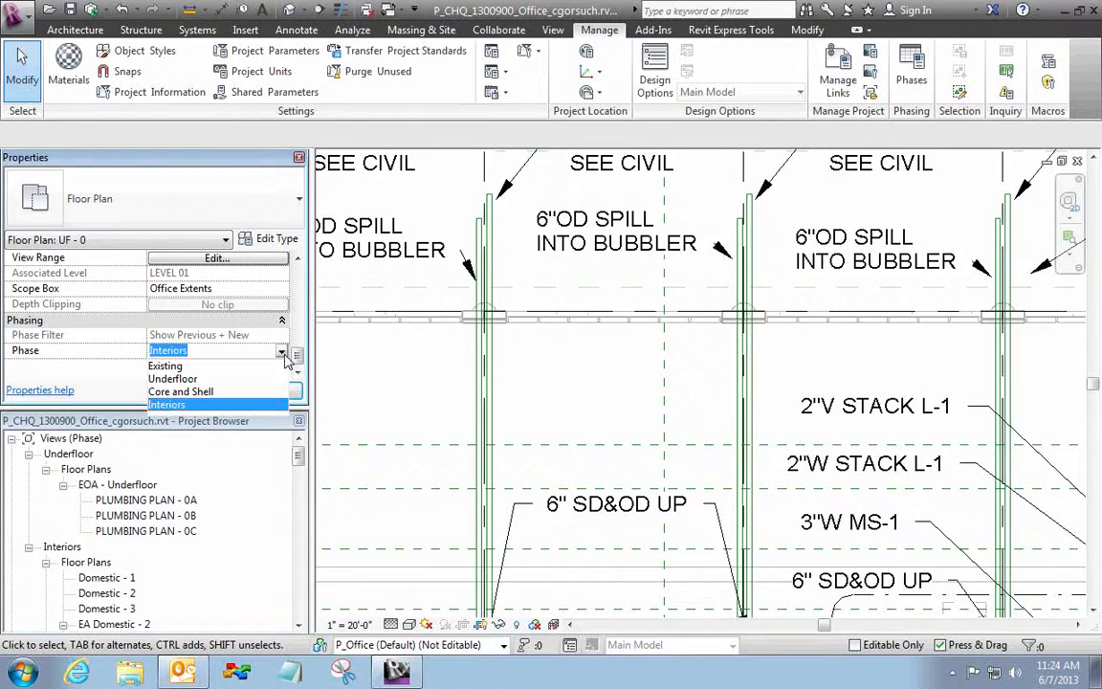
left_click(202, 379)
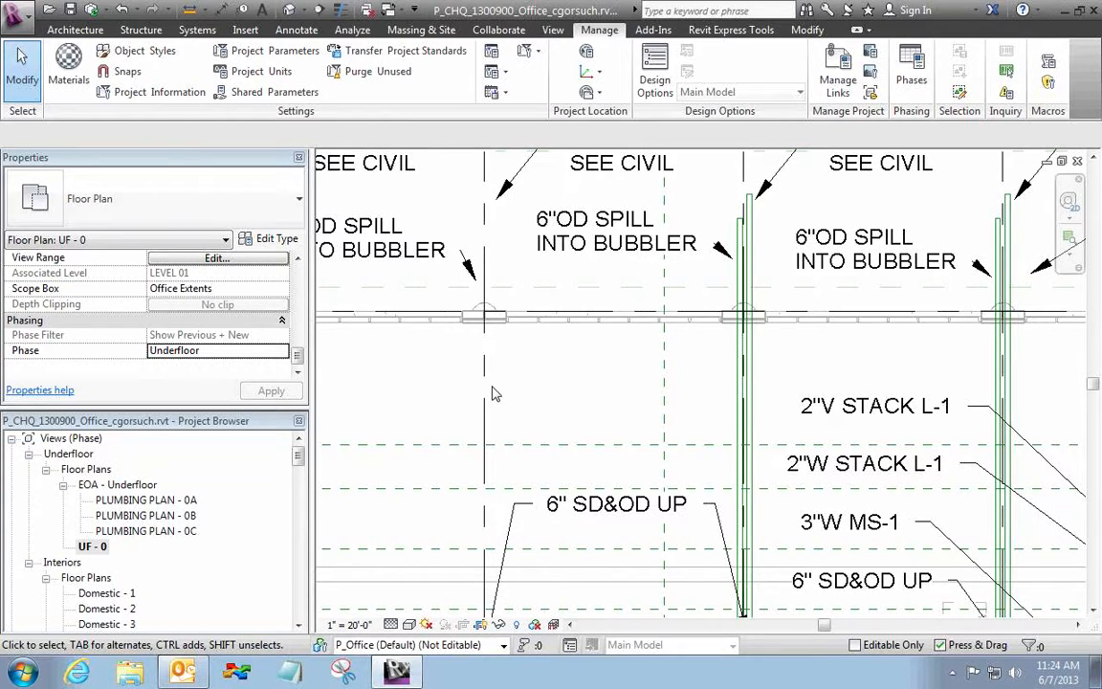
- Examine which drain pipes the UF - 0 plan shows along the grid lines and towards the restroom core
left_click(485, 387)
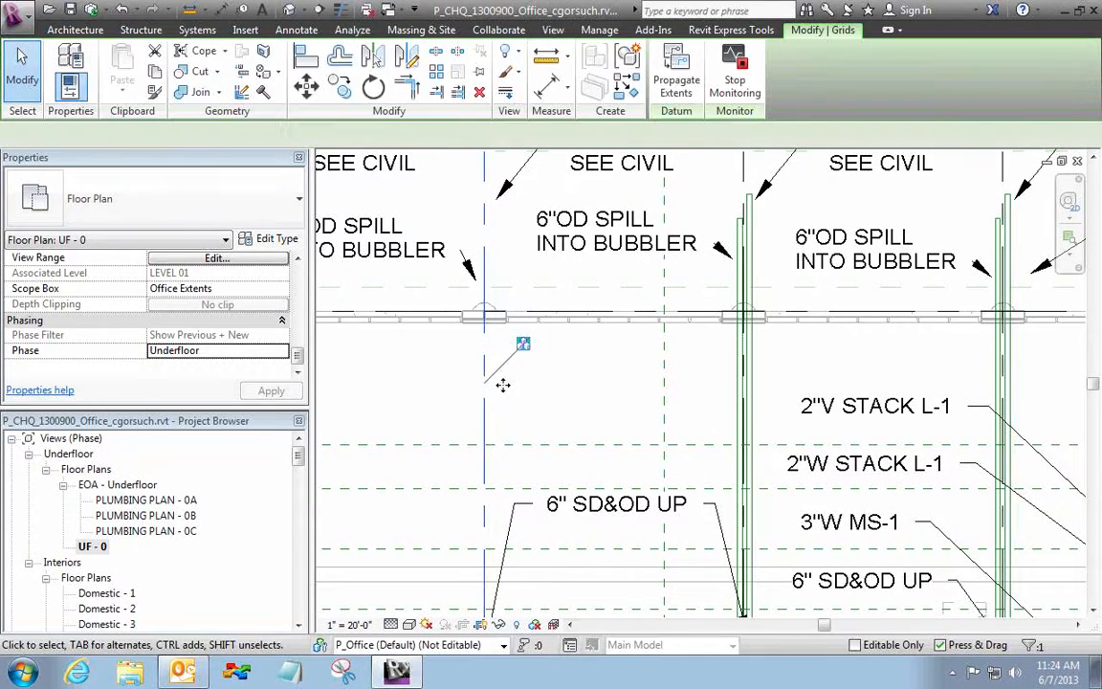
left_click(534, 394)
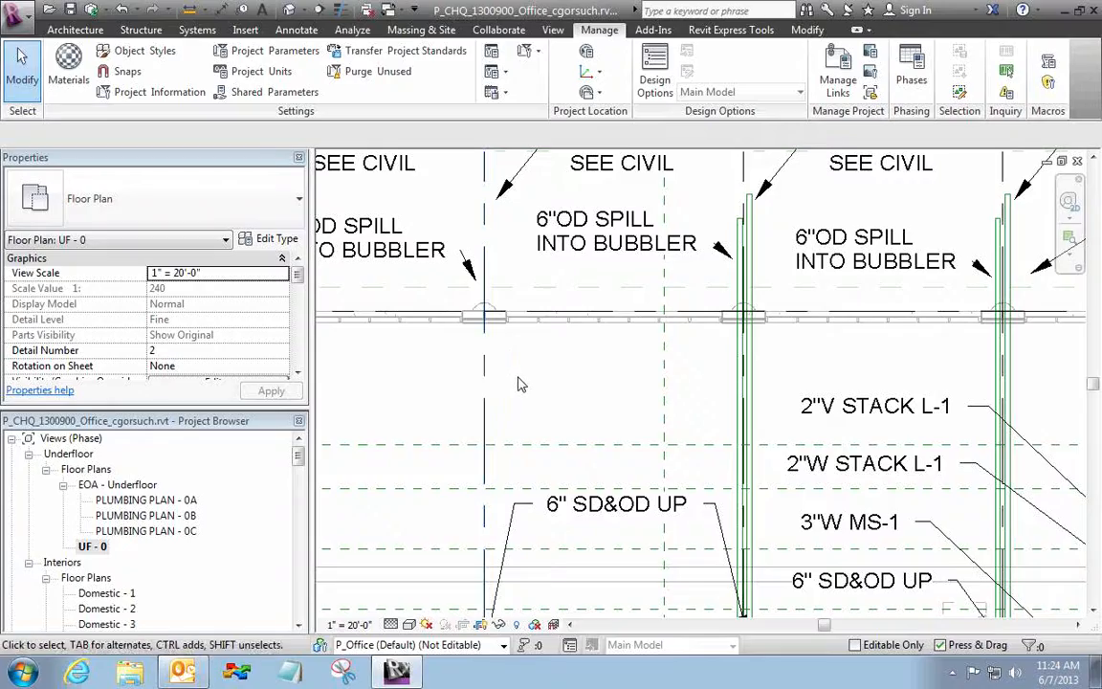
scroll(517, 383, "down", 2)
scroll(517, 382, "down", 3)
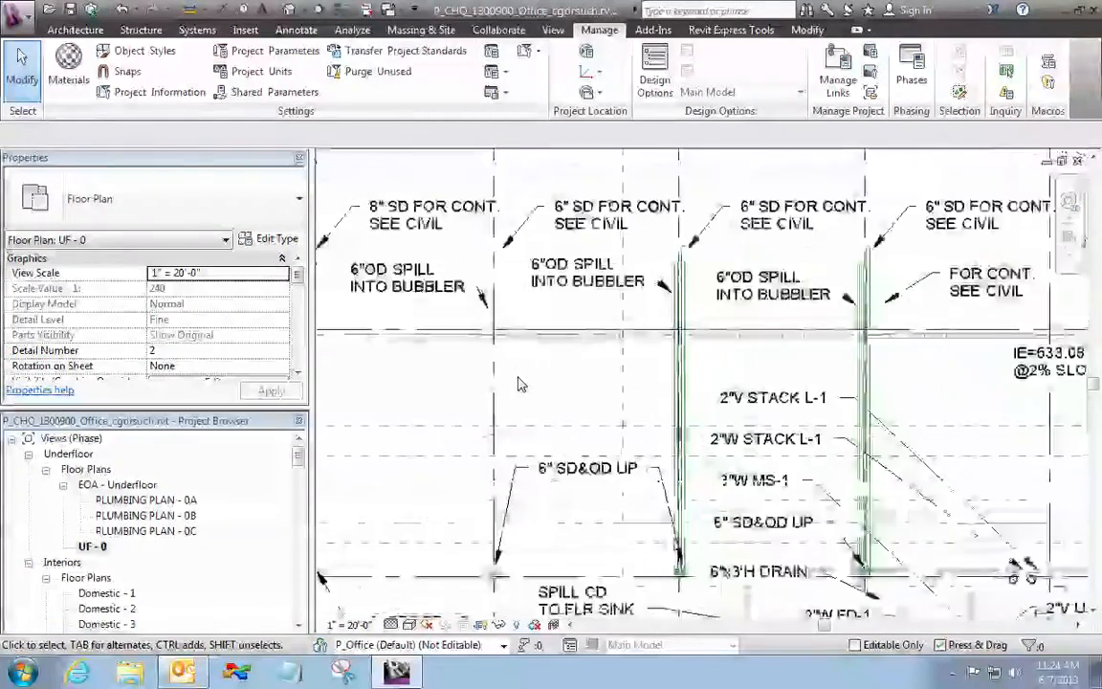
middle_click_drag(519, 383, 710, 293)
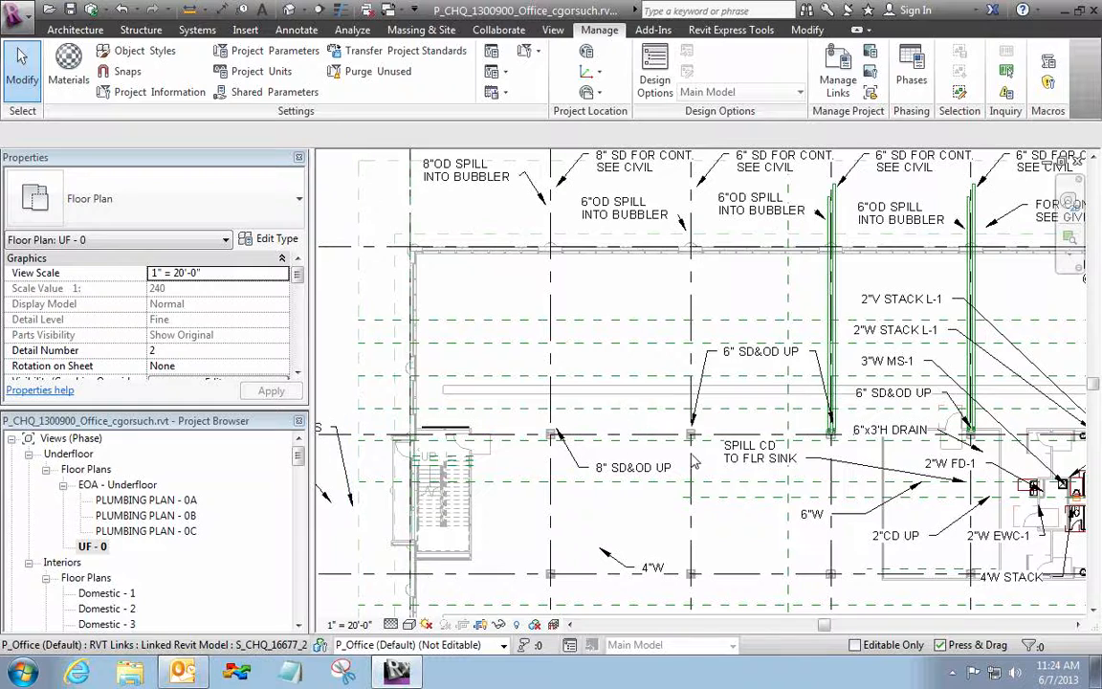
middle_click_drag(840, 442, 641, 448)
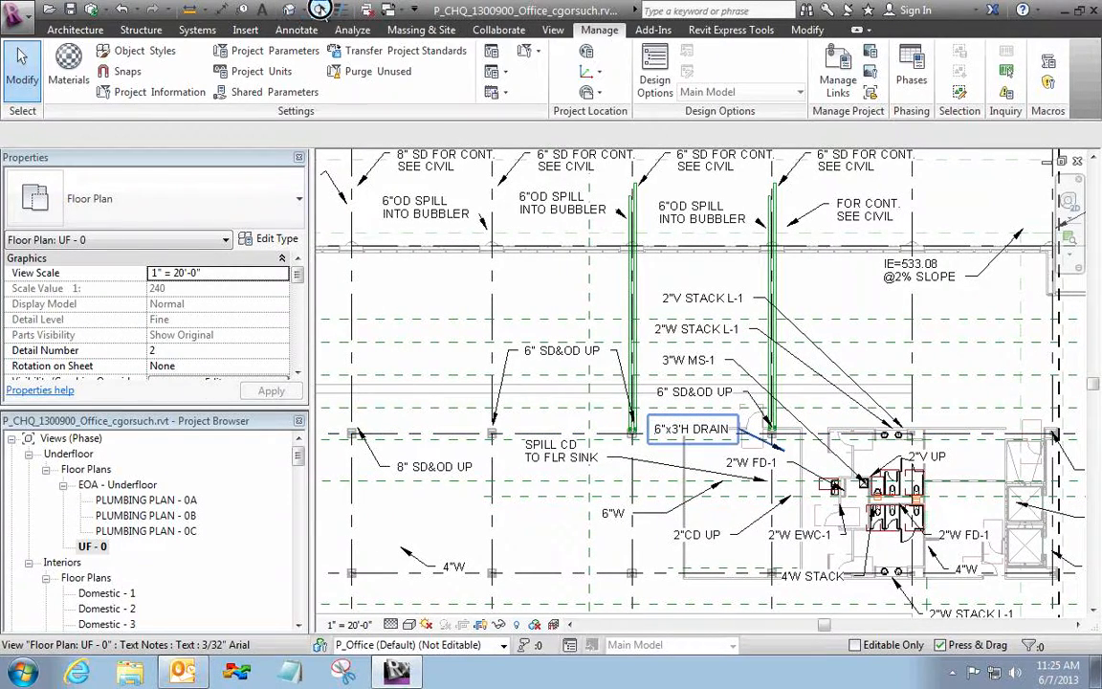
- Place a short vertical building section beside the 6" SD&OD UP riser, flip it to face the riser and open its view
left_click(318, 10)
left_click(613, 478)
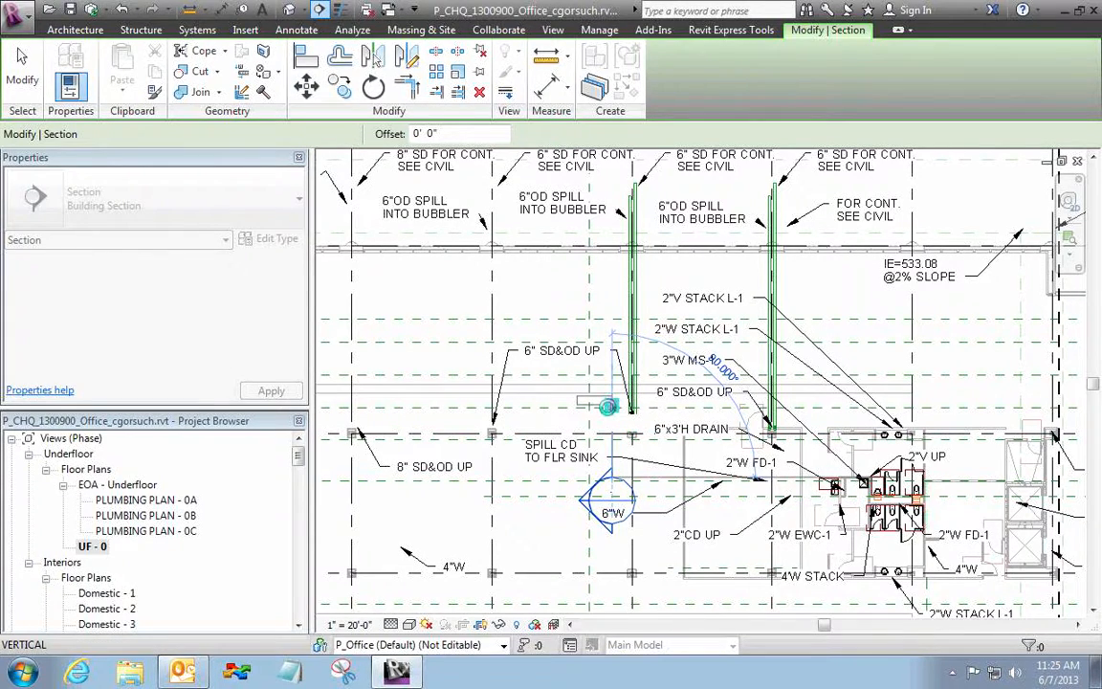
left_click(608, 407)
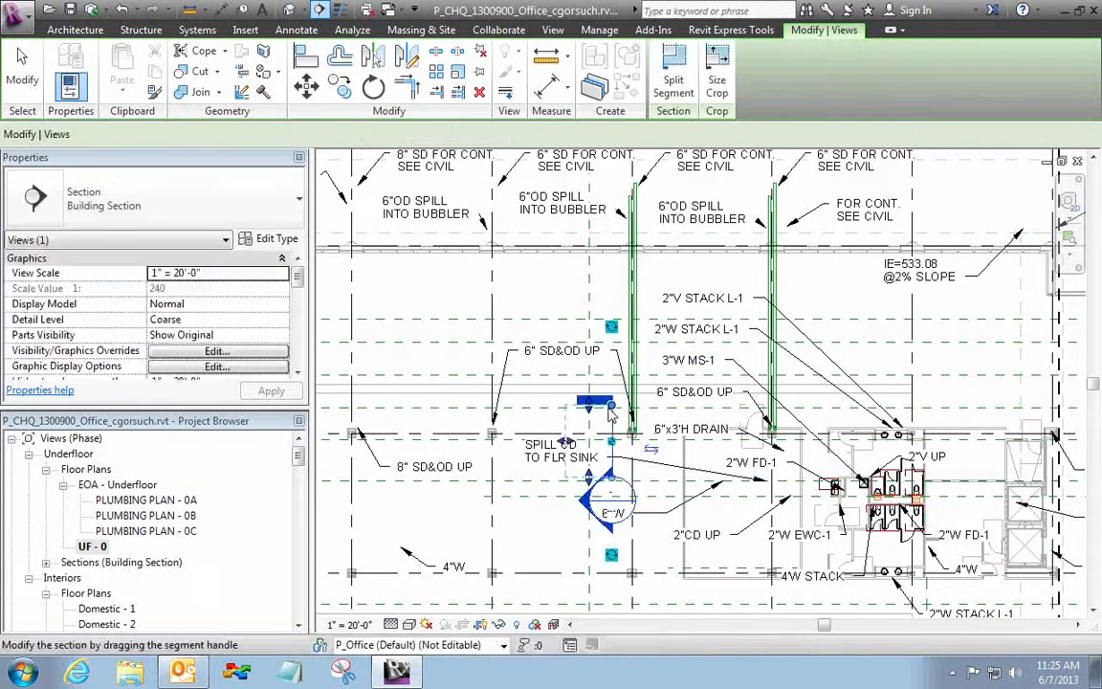
left_click(652, 450)
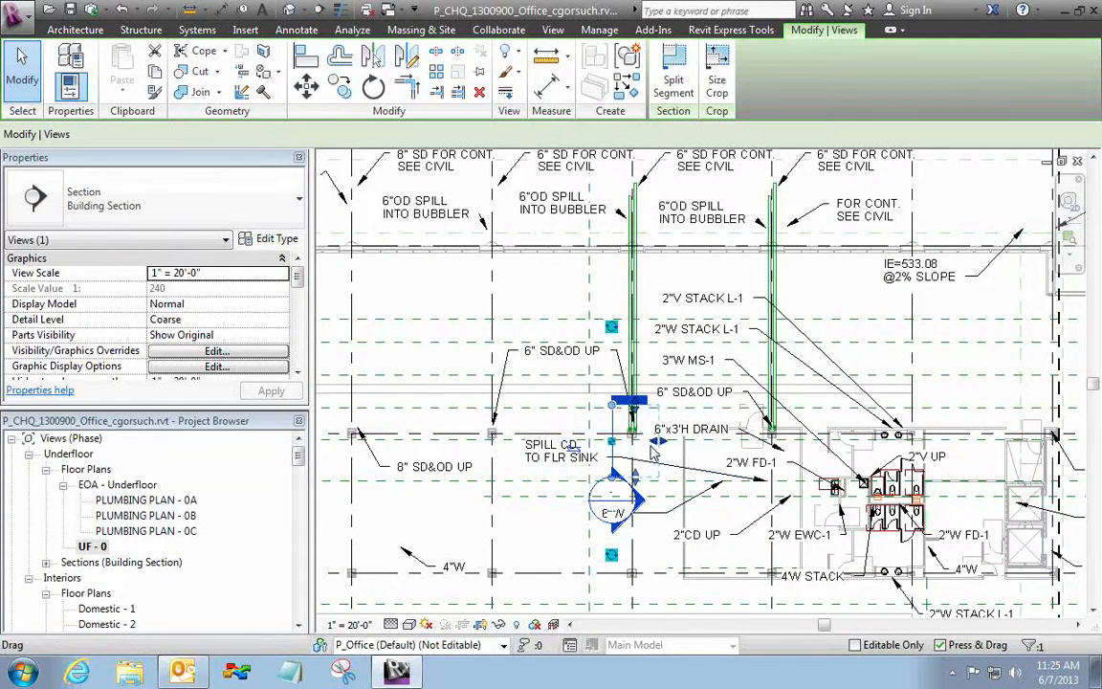
right_click(665, 451)
left_click(706, 309)
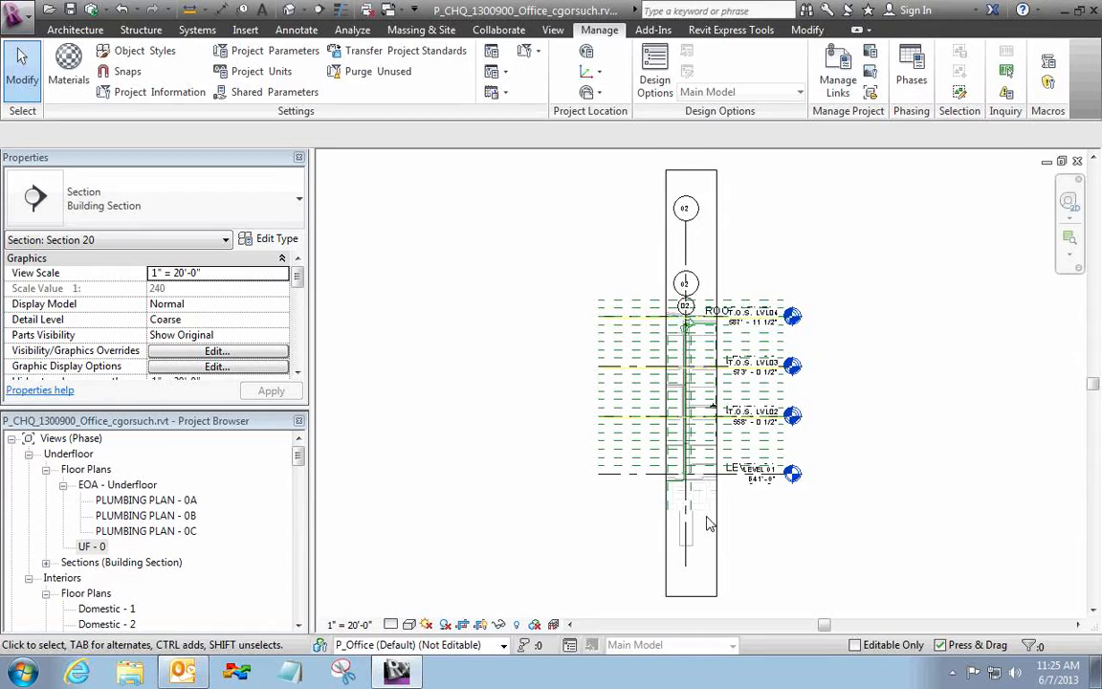
- Set the section view's scale to 1/4" = 1'-0" and its detail level to Fine
left_click(347, 624)
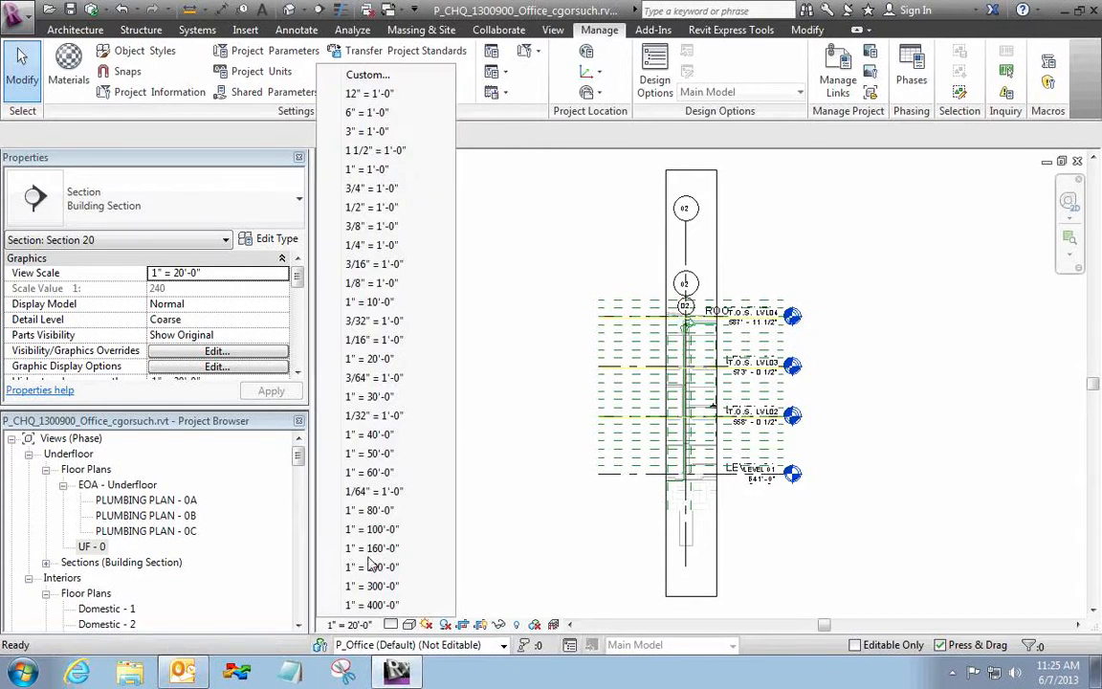
left_click(386, 246)
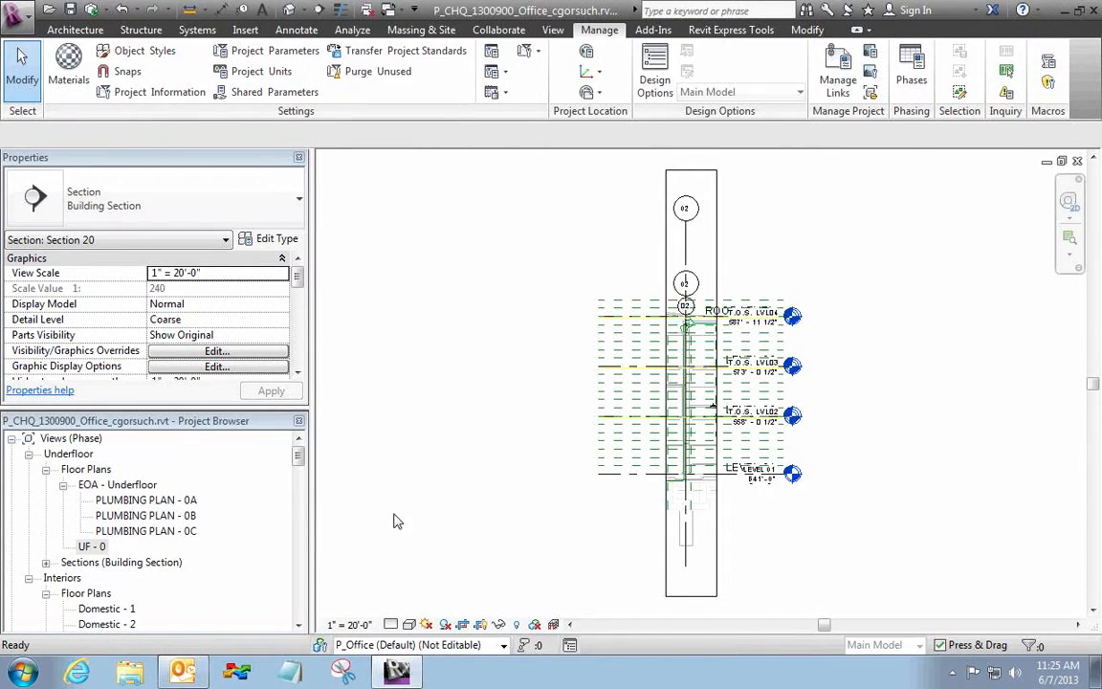
left_click(393, 625)
left_click(402, 608)
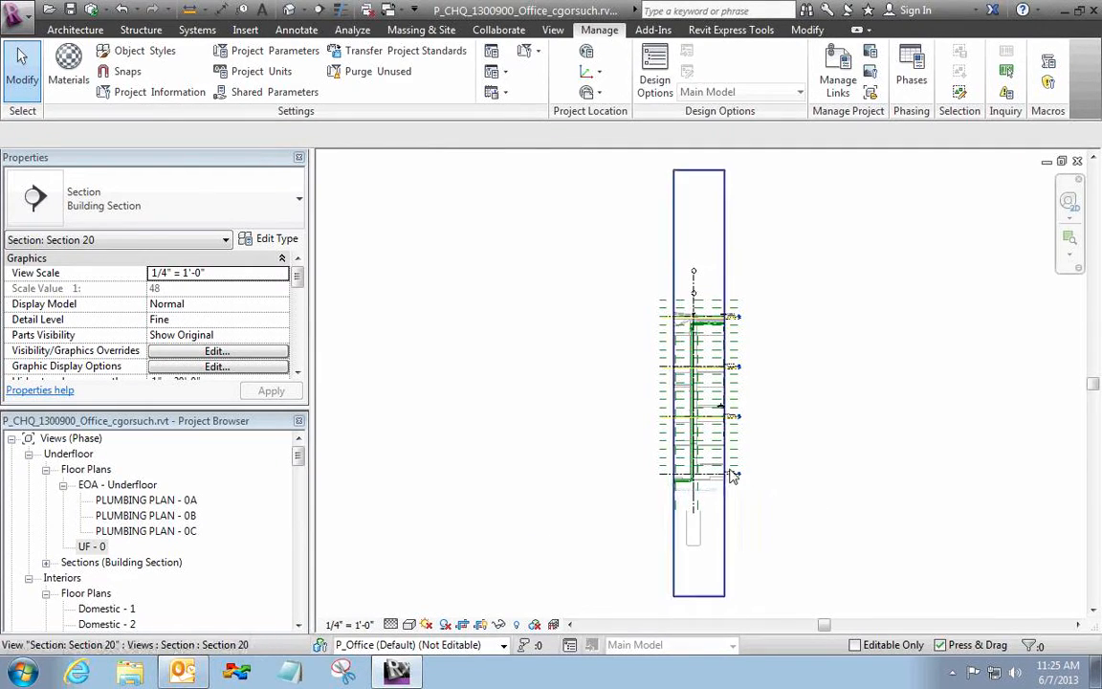
- Examine the drain riser in the section from the elbow below Level 01 up to the roof
scroll(732, 476, "up", 5)
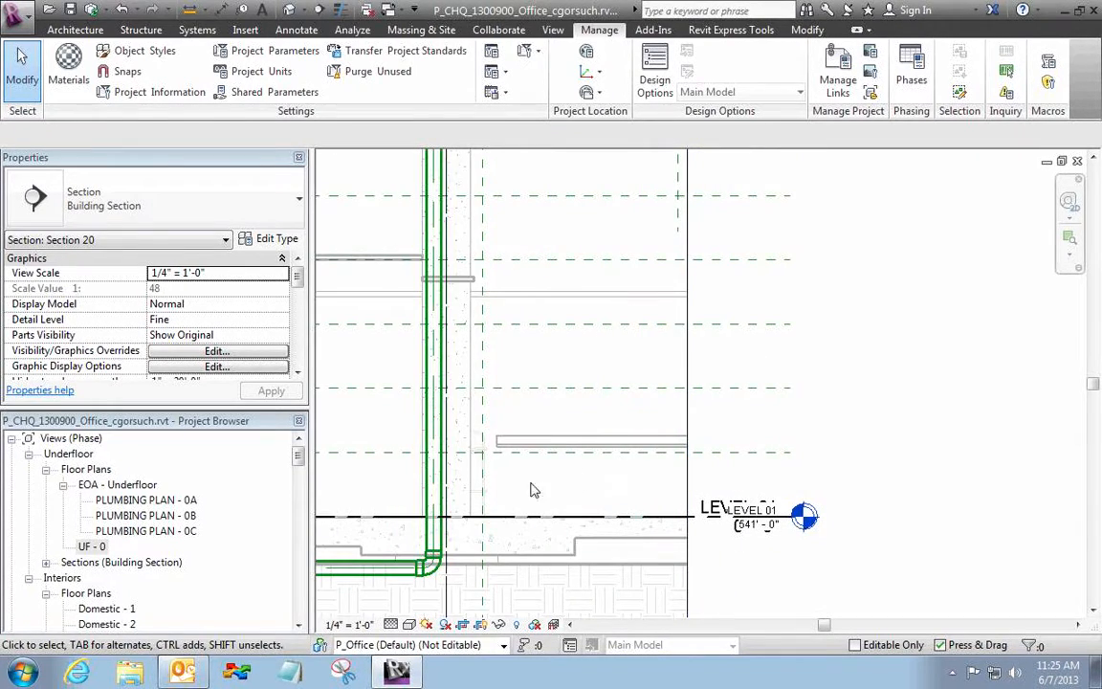
middle_click_drag(388, 495, 563, 482)
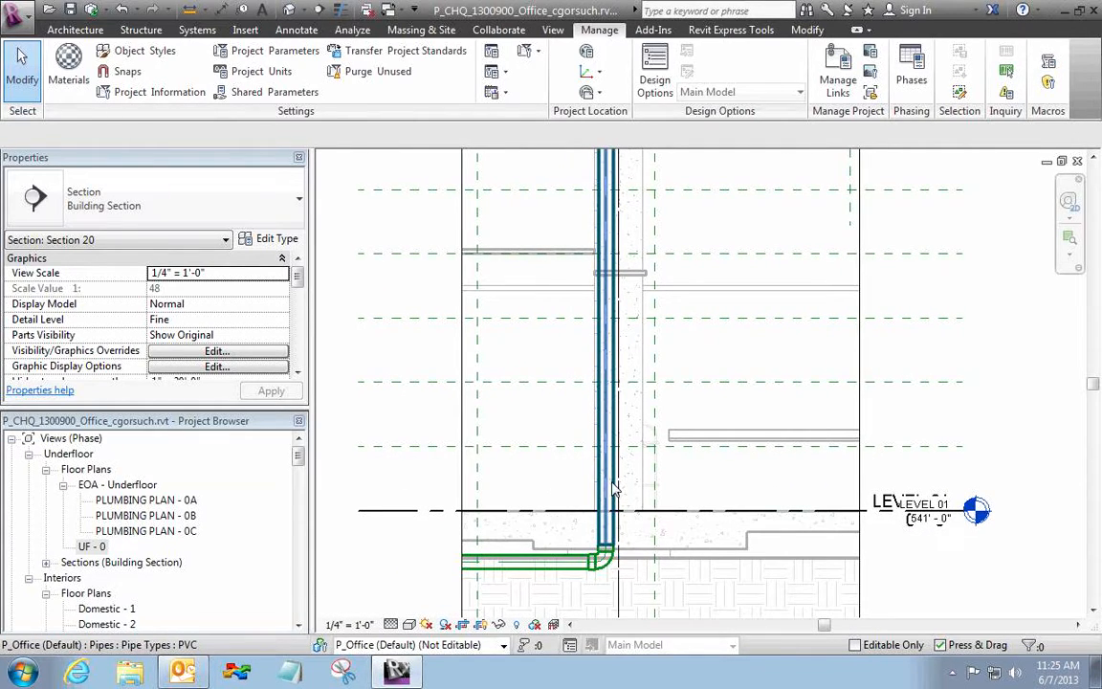
scroll(613, 488, "down", 4)
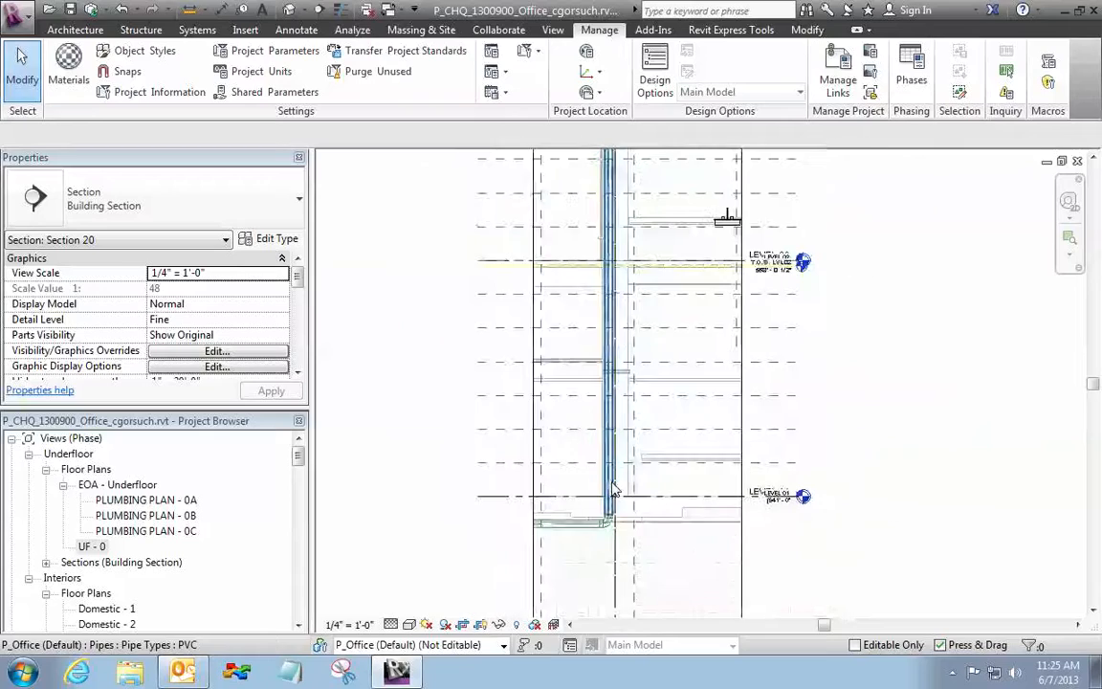
scroll(607, 549, "down", 2)
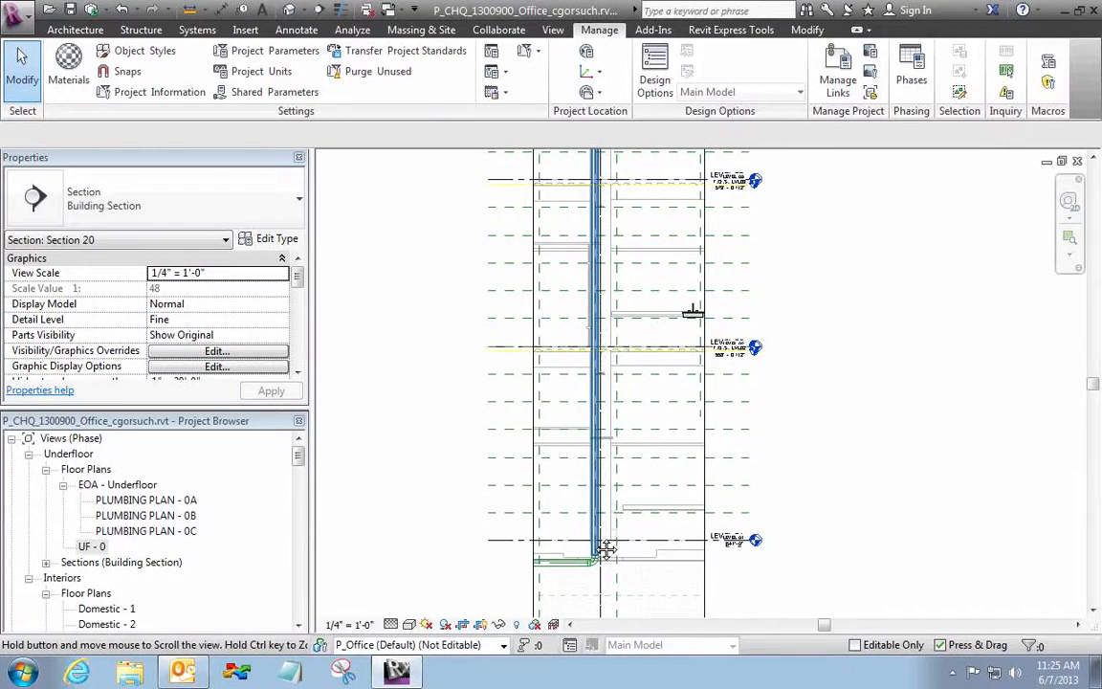
middle_click_drag(606, 548, 602, 557)
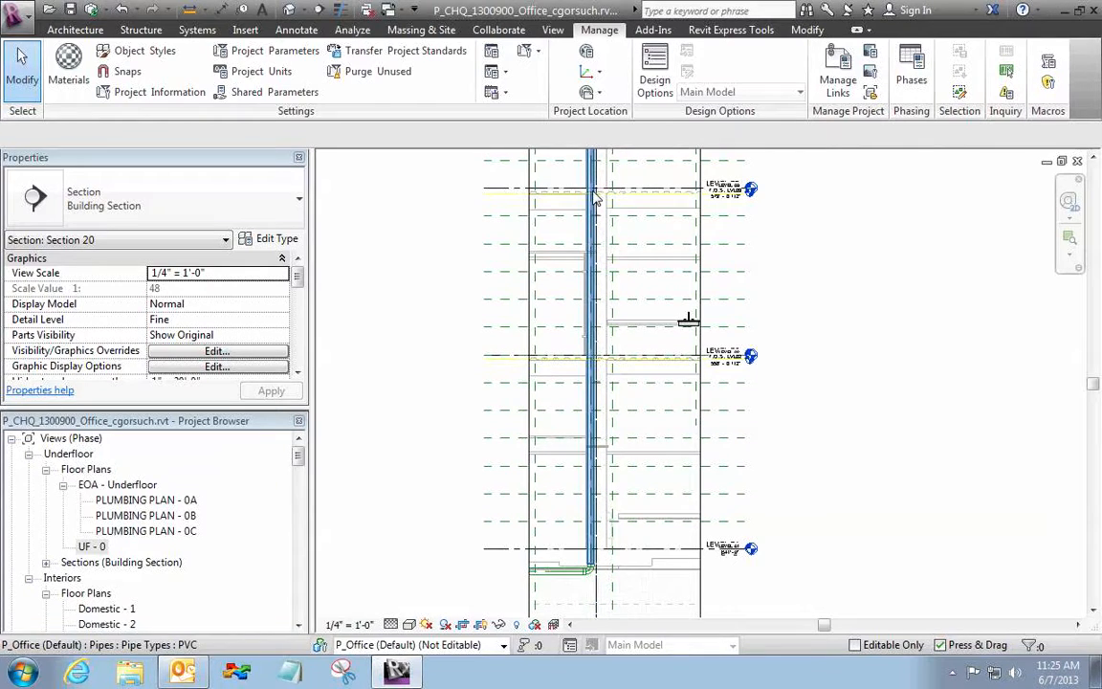
middle_click_drag(593, 196, 600, 433)
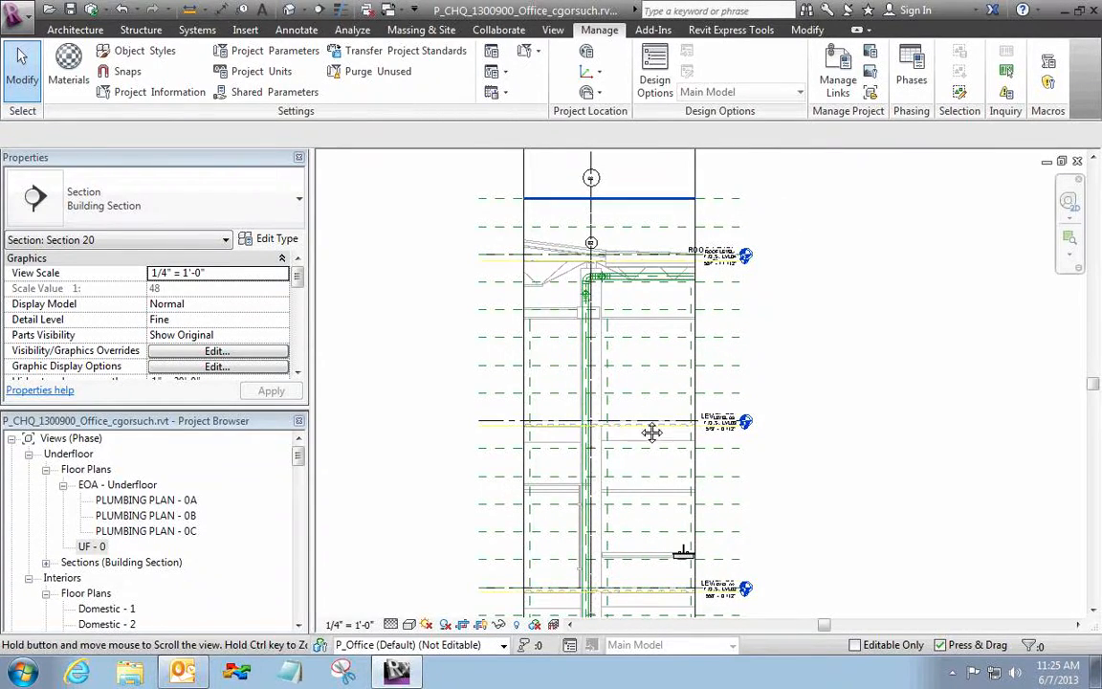
middle_click_drag(649, 430, 641, 153)
- Split the vertical drain pipe just above the Level 01 line, about 2 feet above the elbow
scroll(559, 547, "up", 5)
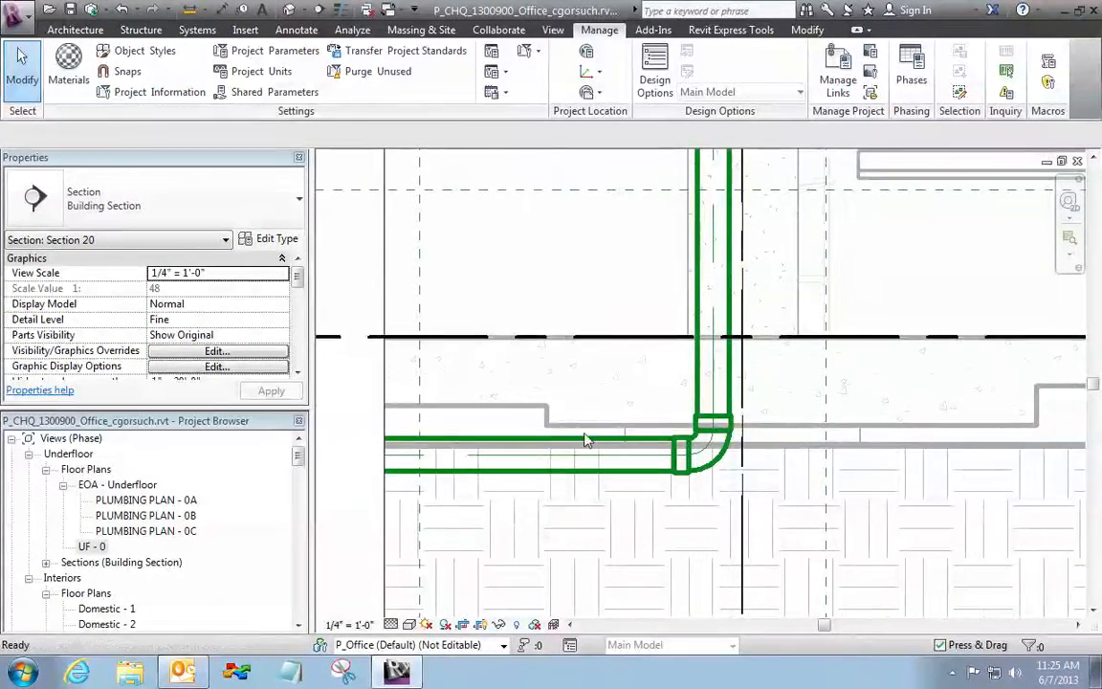
key("s")
key("l")
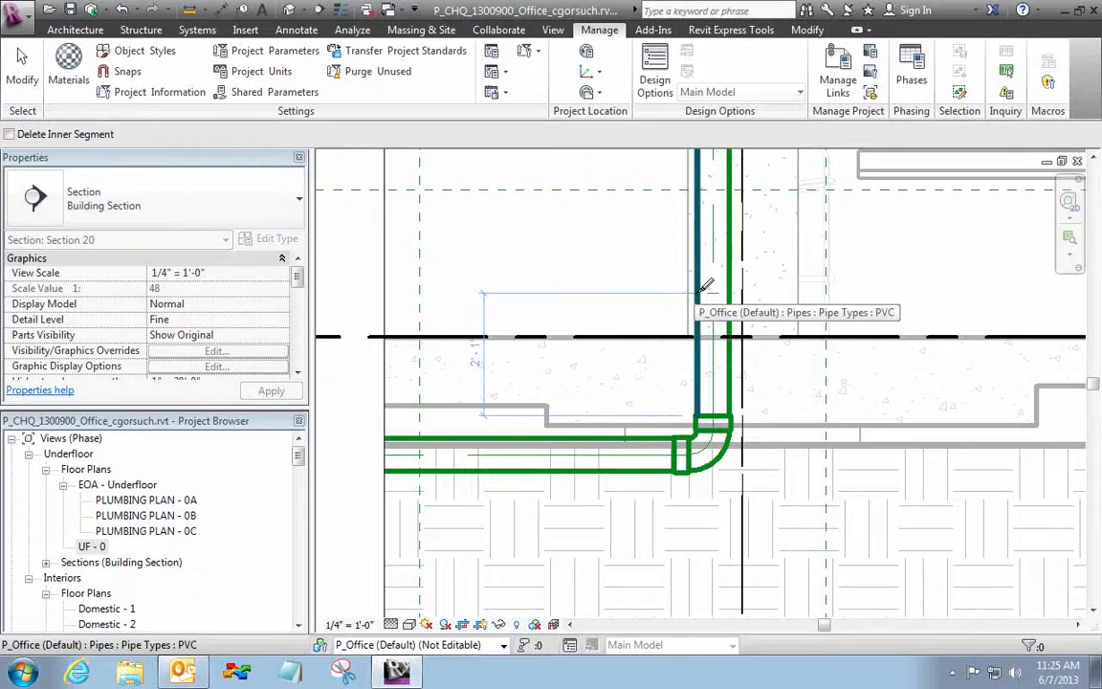
left_click(705, 287)
key("Escape")
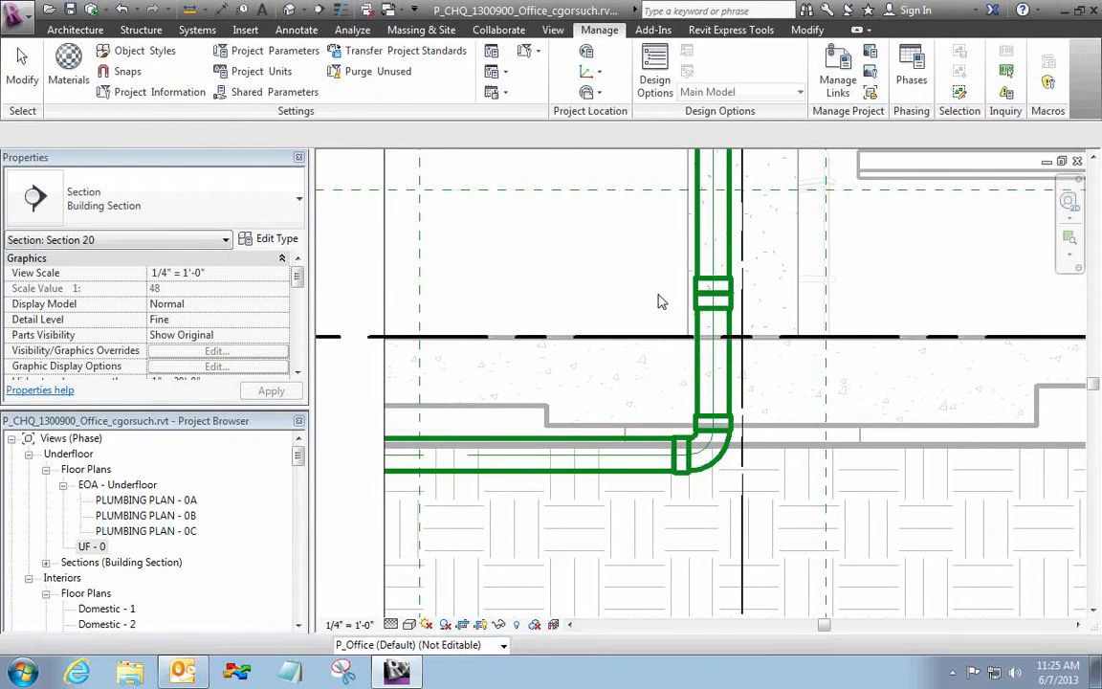
- Assign the vertical drain pipe above the Level 01 split and its coupling to the Core and Shell phase
middle_click_drag(659, 300, 595, 479)
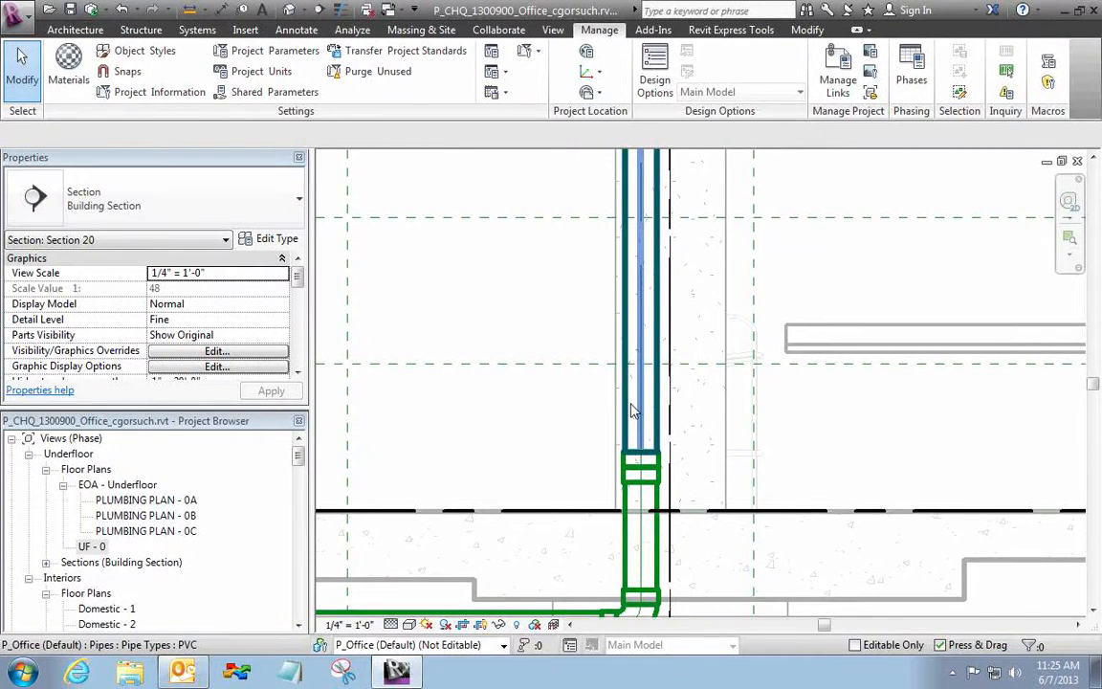
left_click(632, 411)
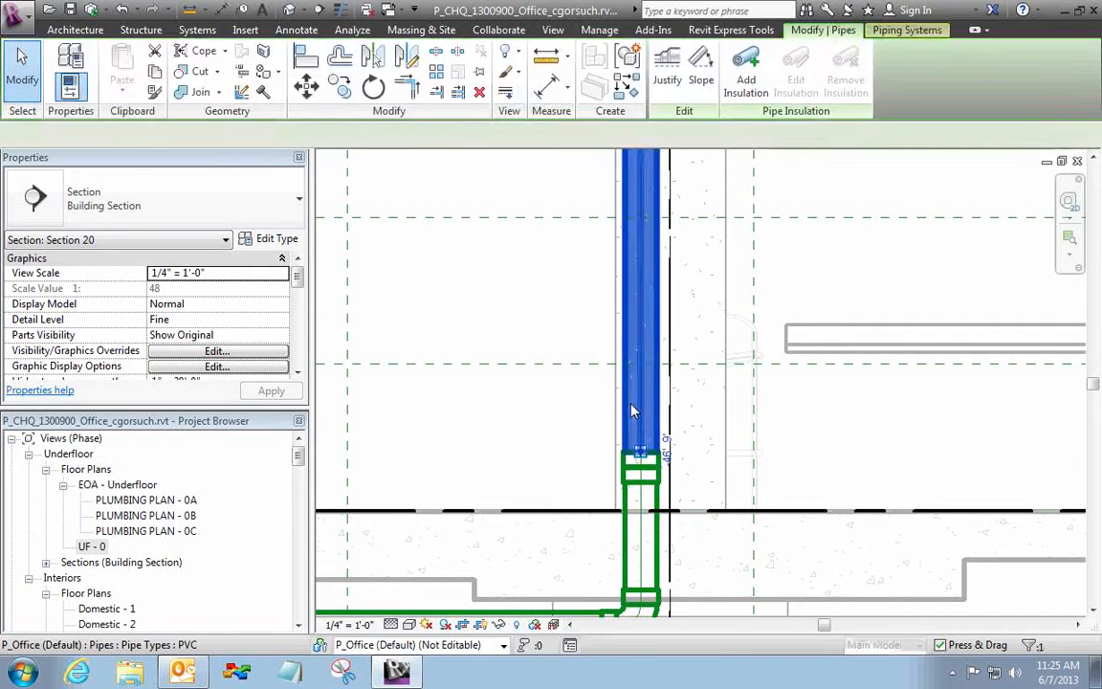
left_click(606, 469, "ctrl")
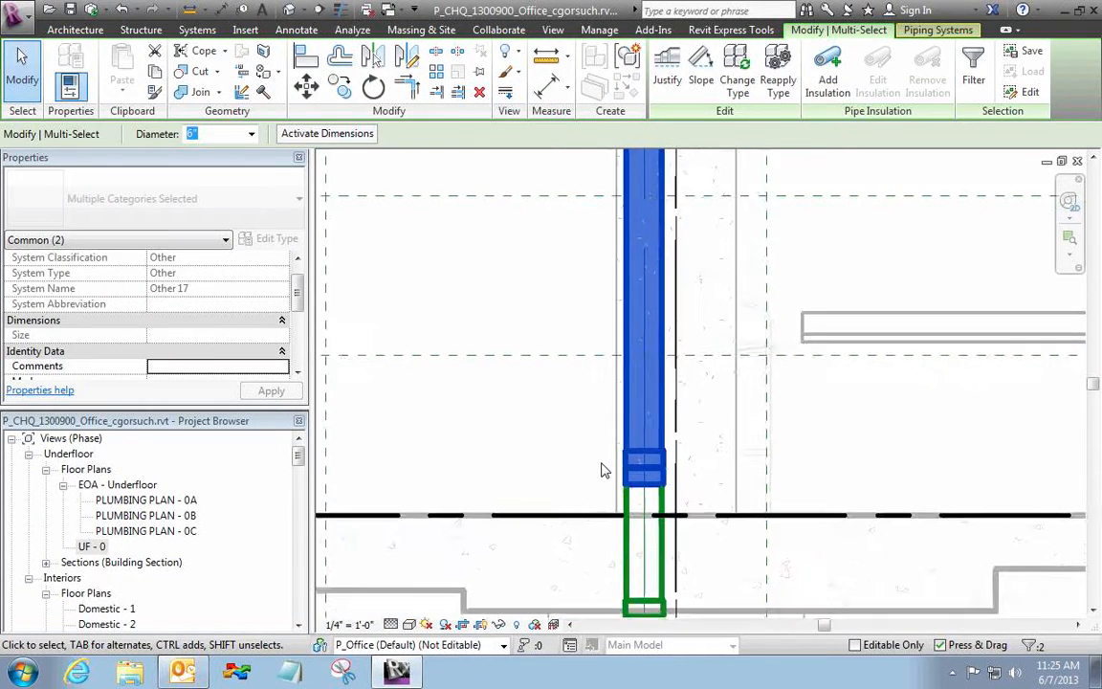
scroll(604, 469, "down", 6)
middle_click_drag(632, 252, 634, 355)
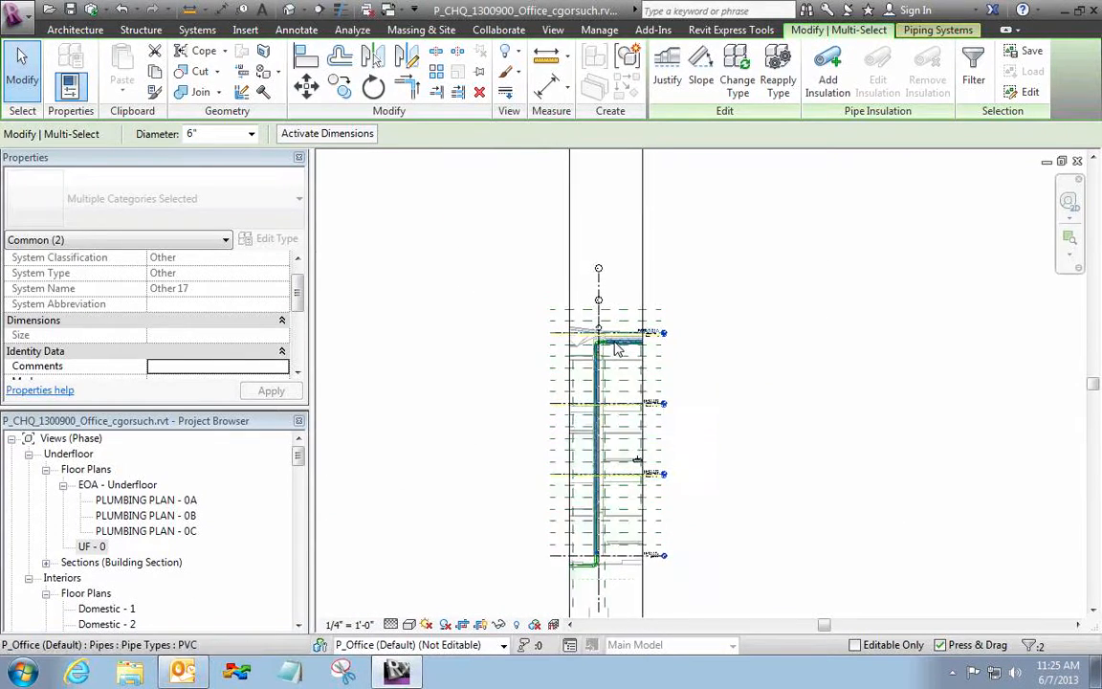
scroll(603, 341, "up", 1)
left_click_drag(298, 292, 287, 334)
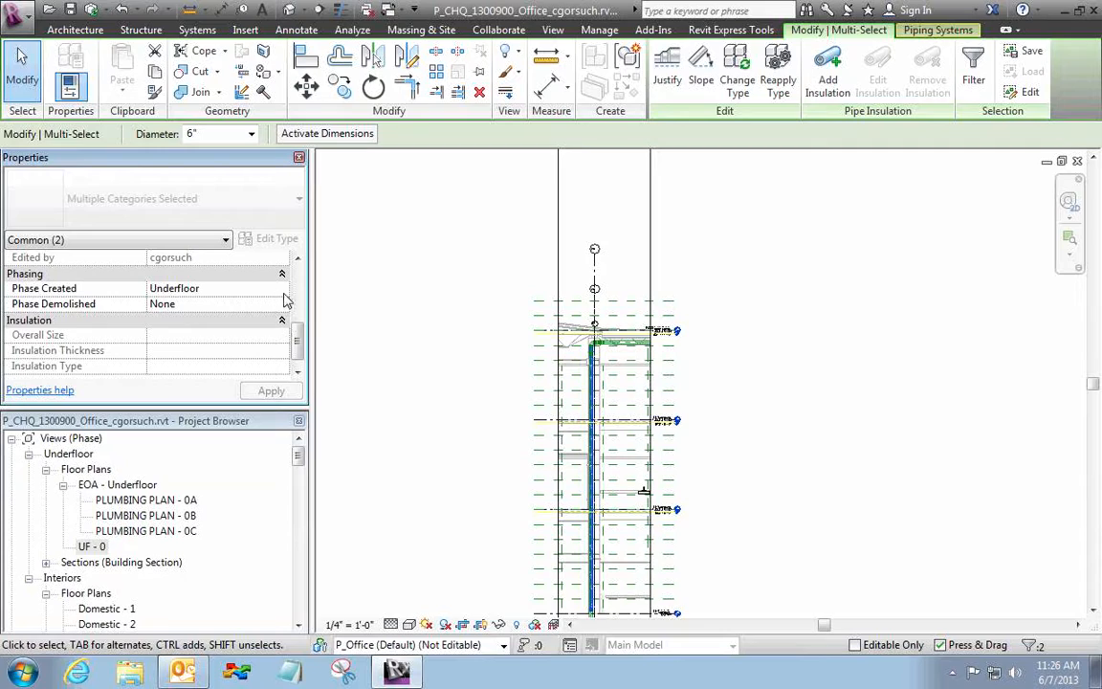
left_click(277, 288)
left_click(281, 288)
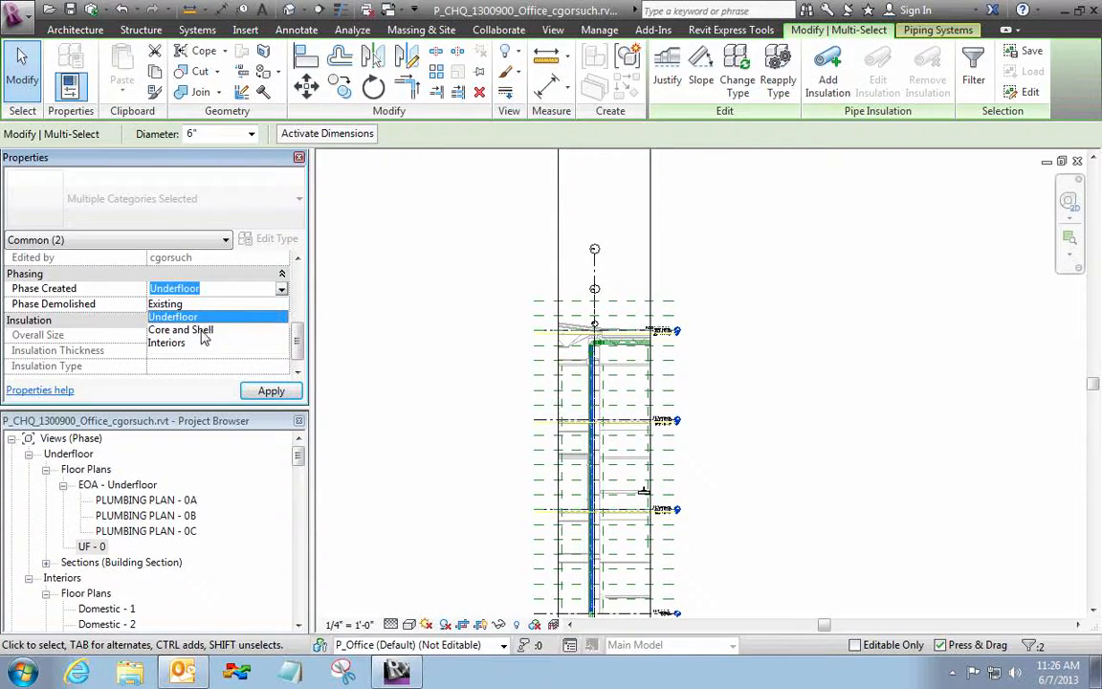
left_click(201, 331)
left_click(272, 391)
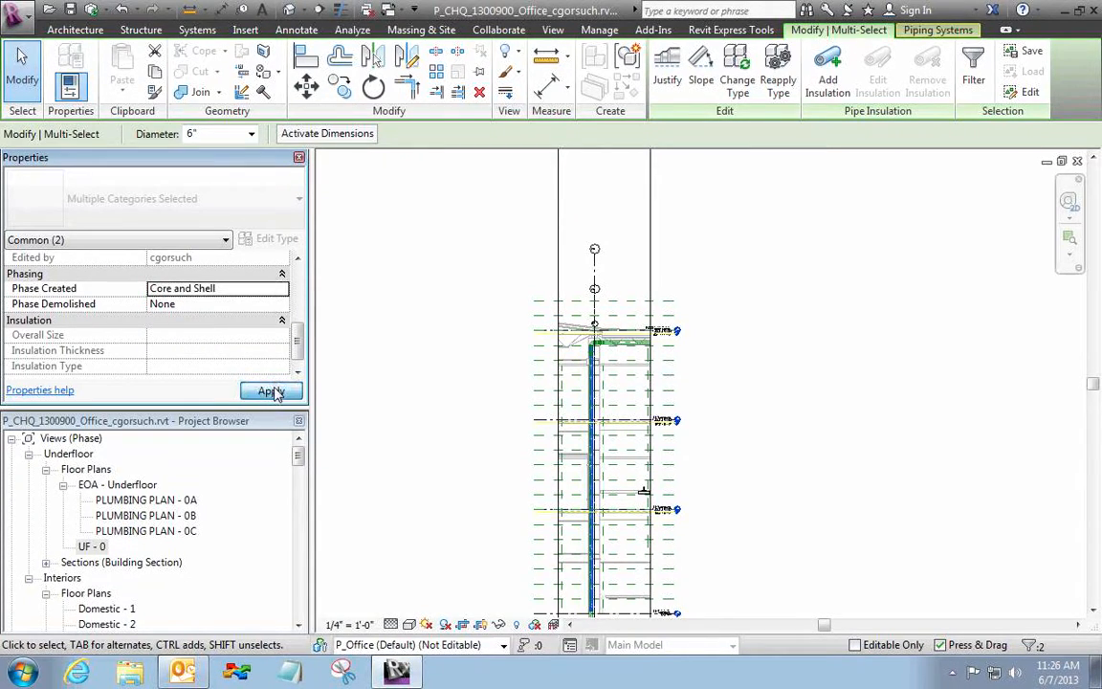
left_click(483, 494)
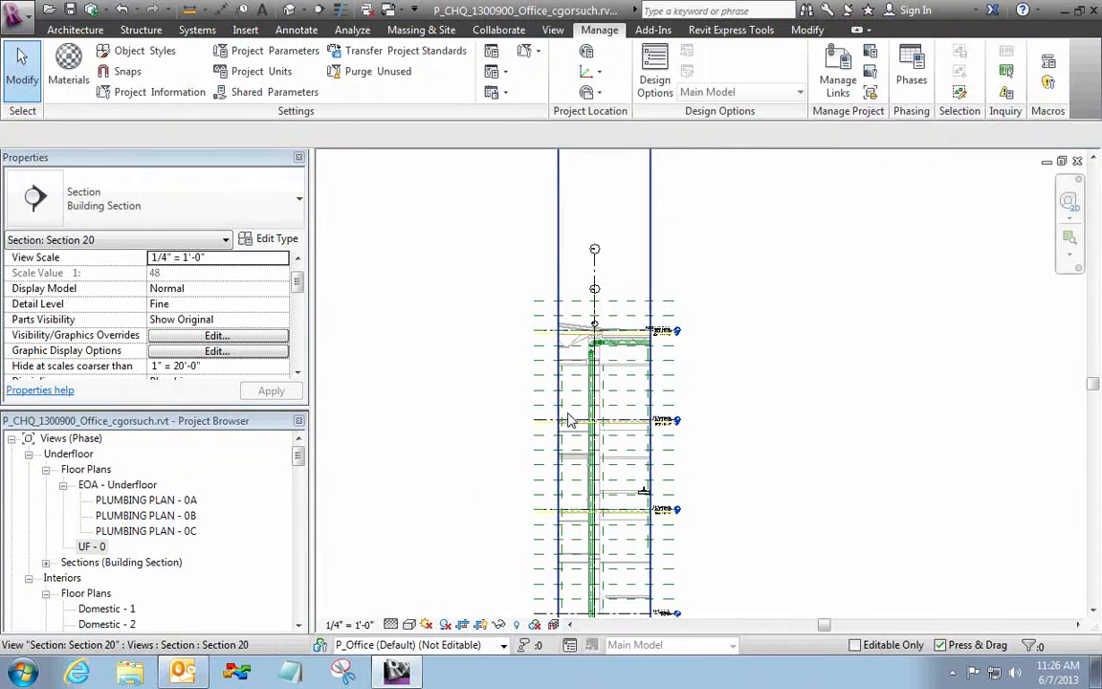
- Check which phase the UF - 0 floor plan is assigned to, and list the building sections of the Underfloor phase
left_click(97, 548)
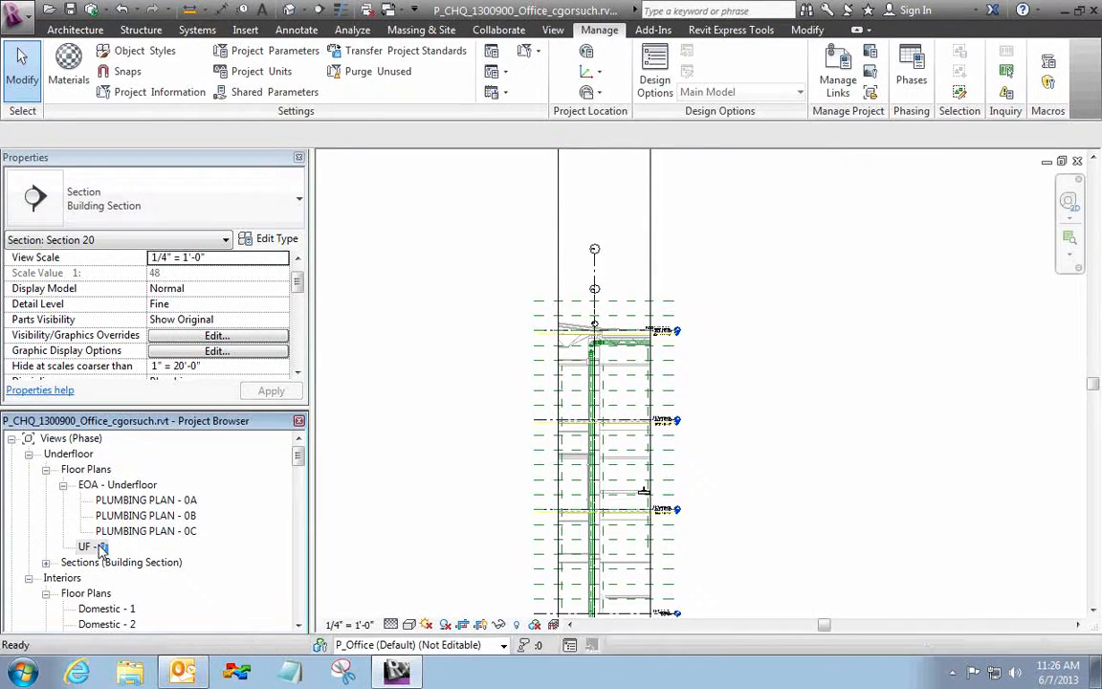
left_click(409, 541)
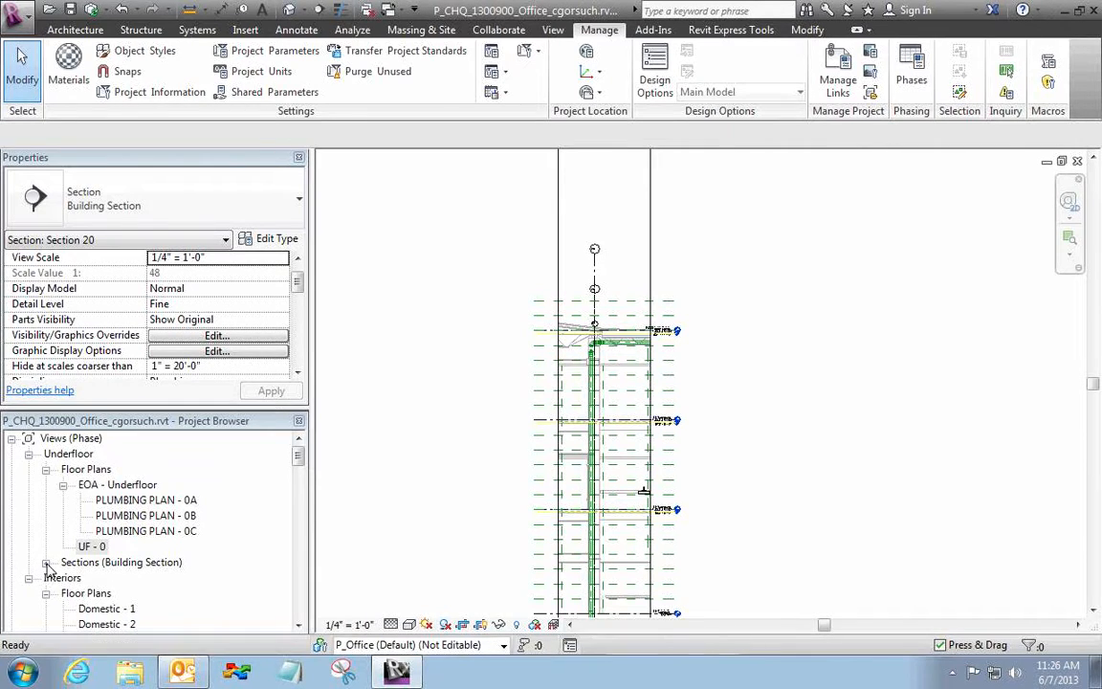
left_click(46, 563)
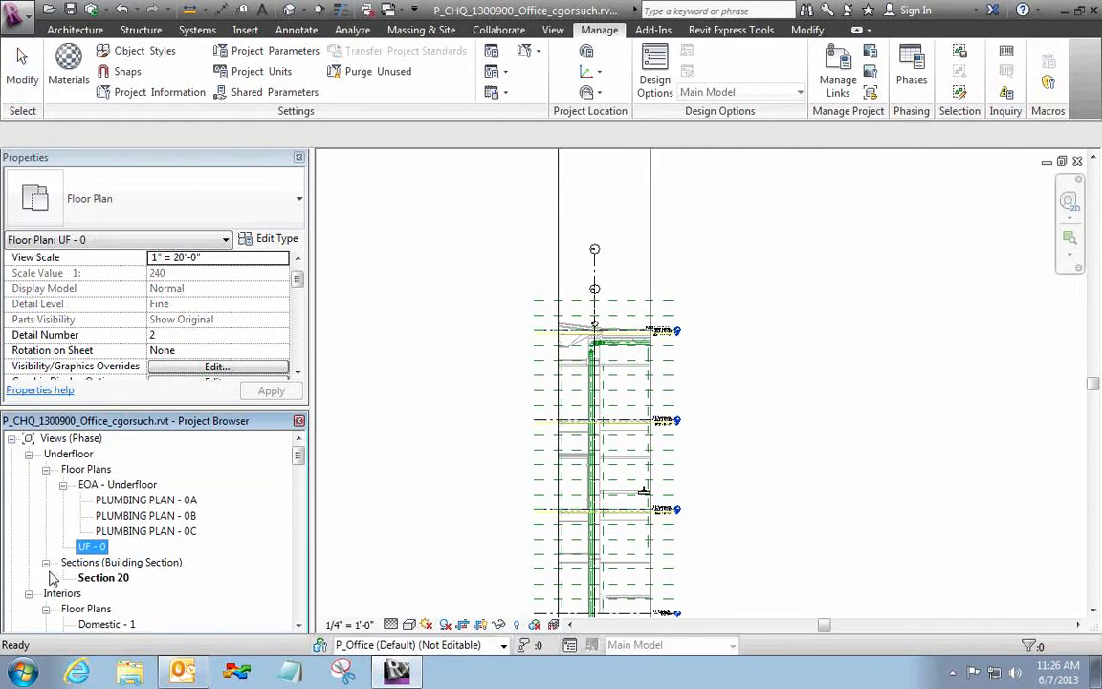
left_click(300, 278)
left_click_drag(300, 278, 298, 357)
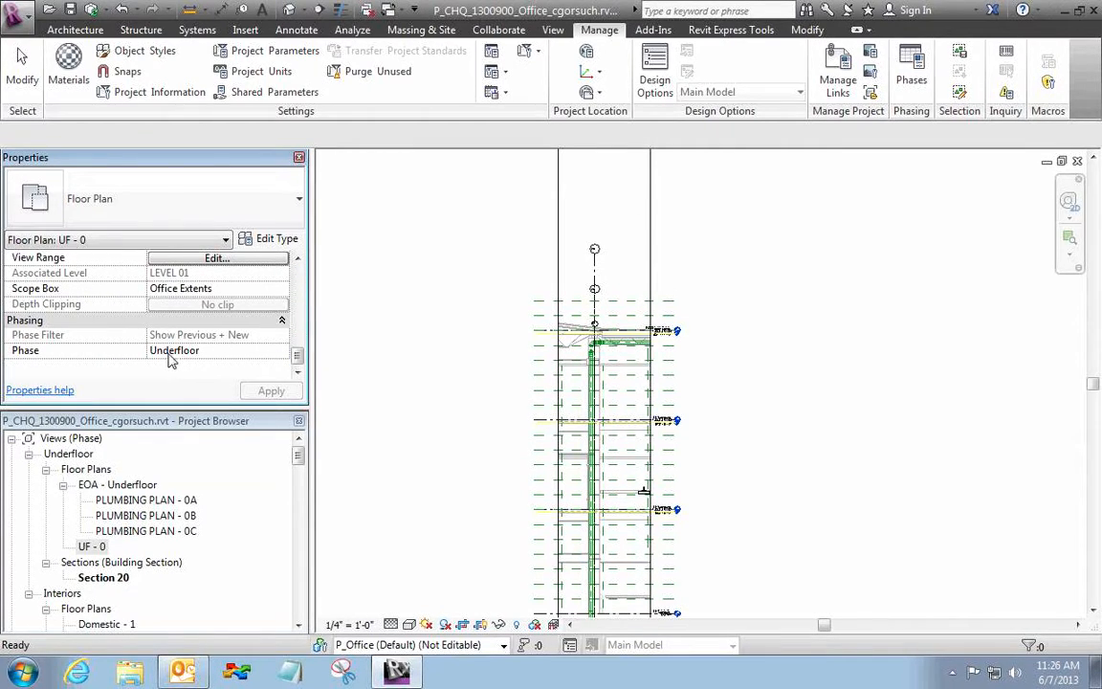
left_click(251, 350)
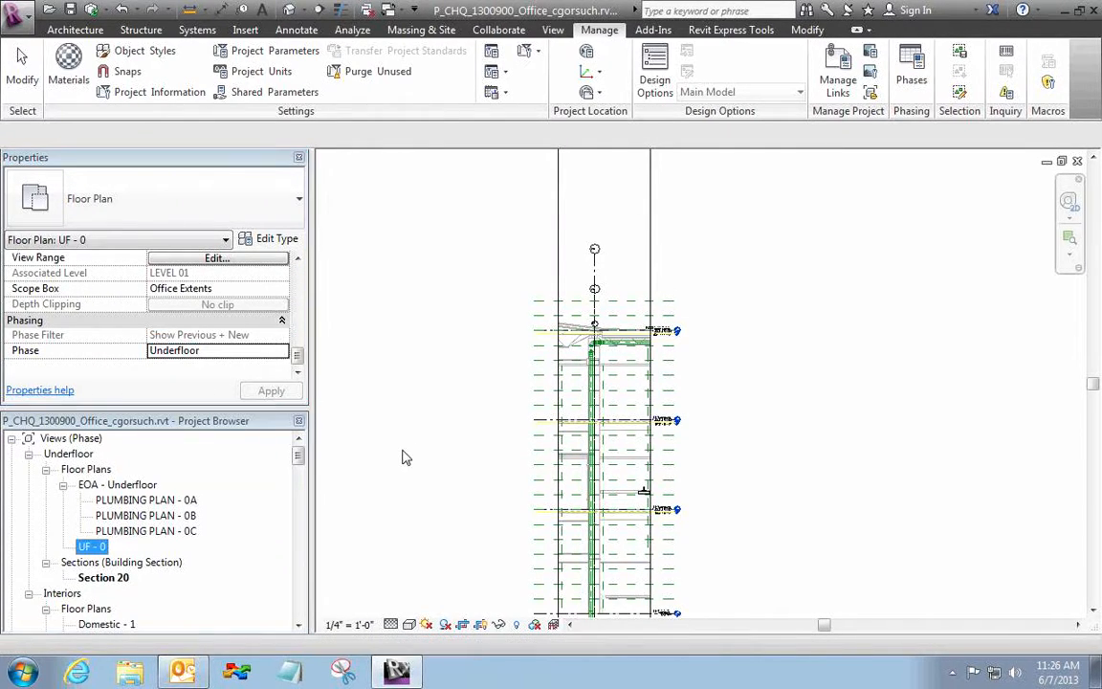
left_click(467, 491)
- Split the second, overlapping vertical drain pipe just above the Level 01 line, about 2 feet above the elbow
middle_click_drag(467, 492, 463, 354)
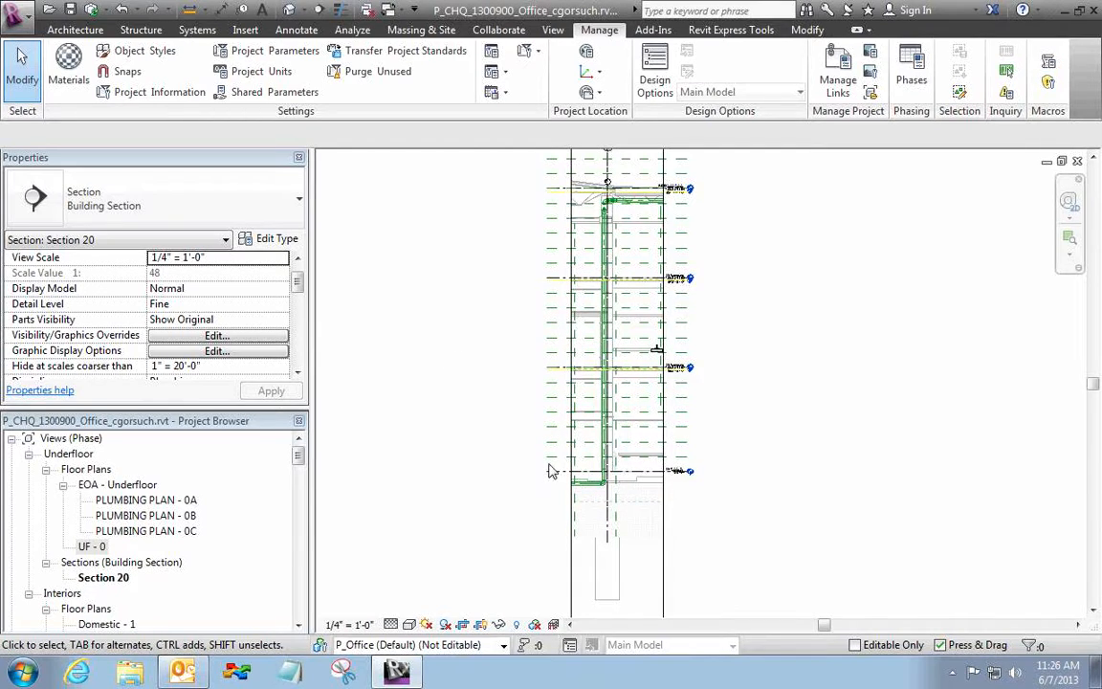
scroll(551, 469, "up", 5)
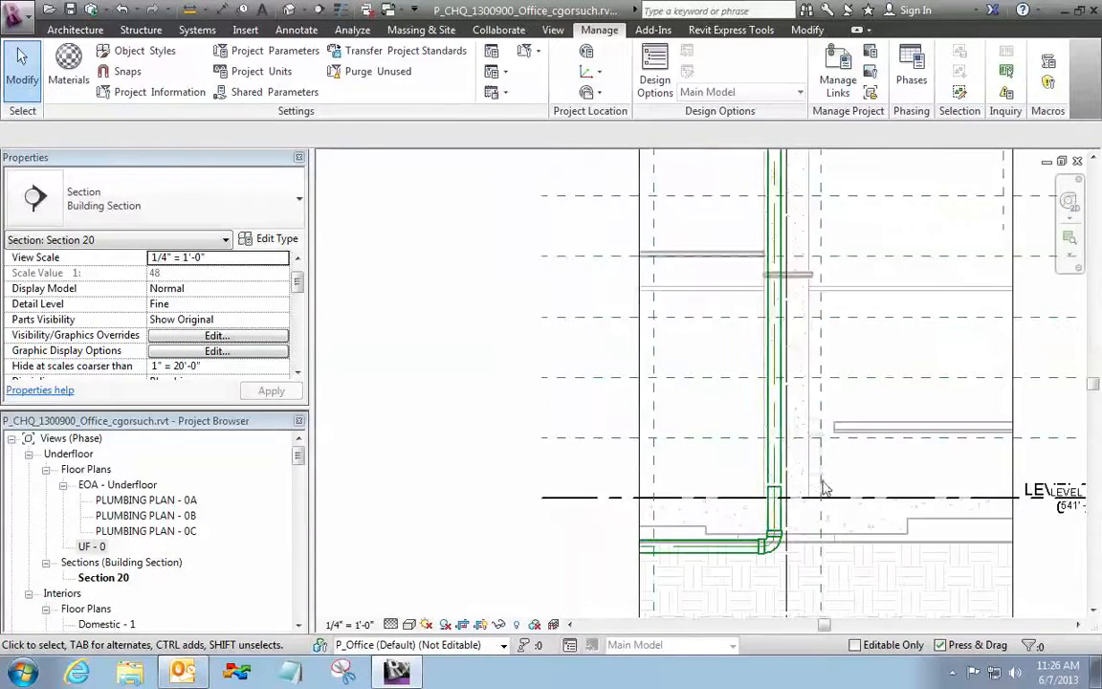
scroll(818, 486, "up", 2)
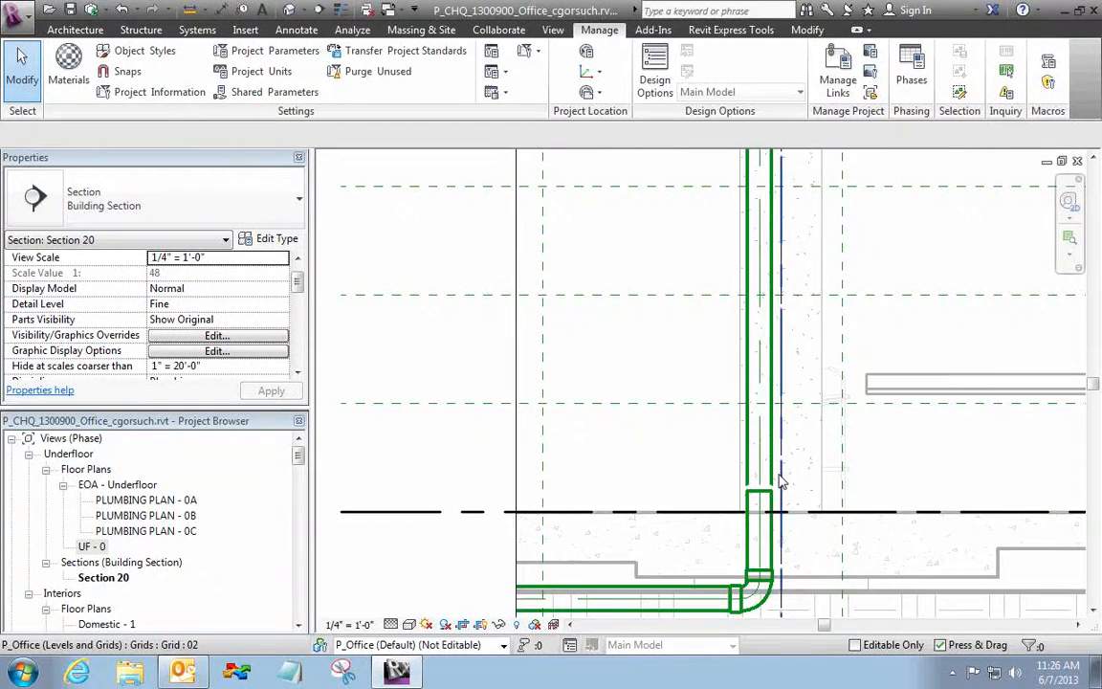
key("Tab")
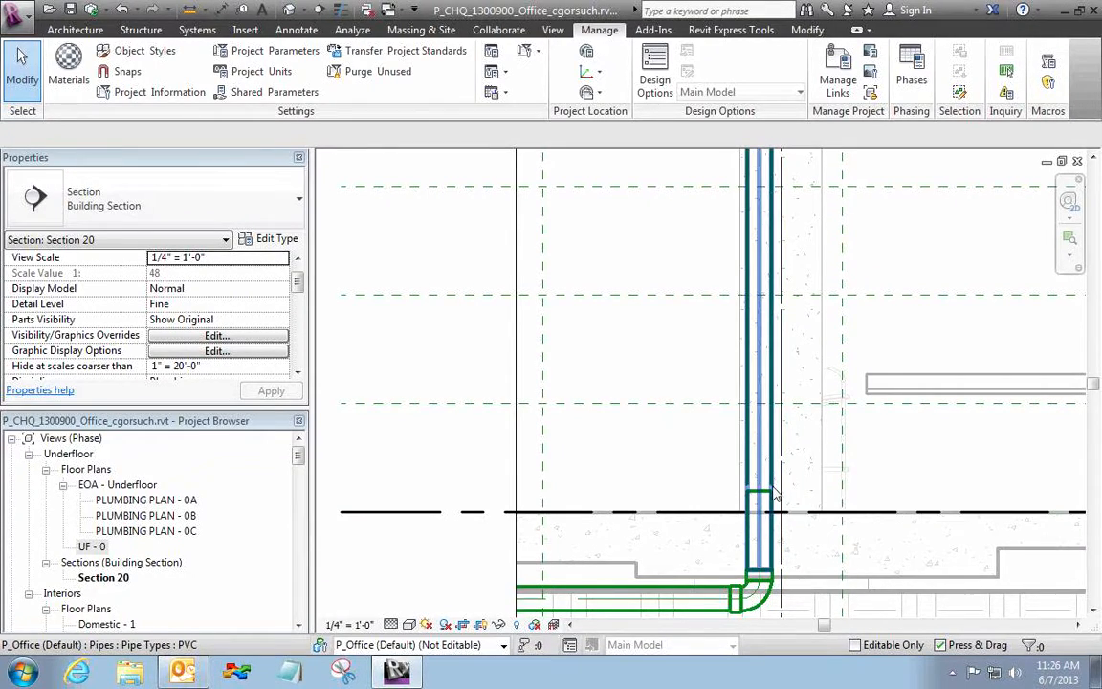
key("s")
key("l")
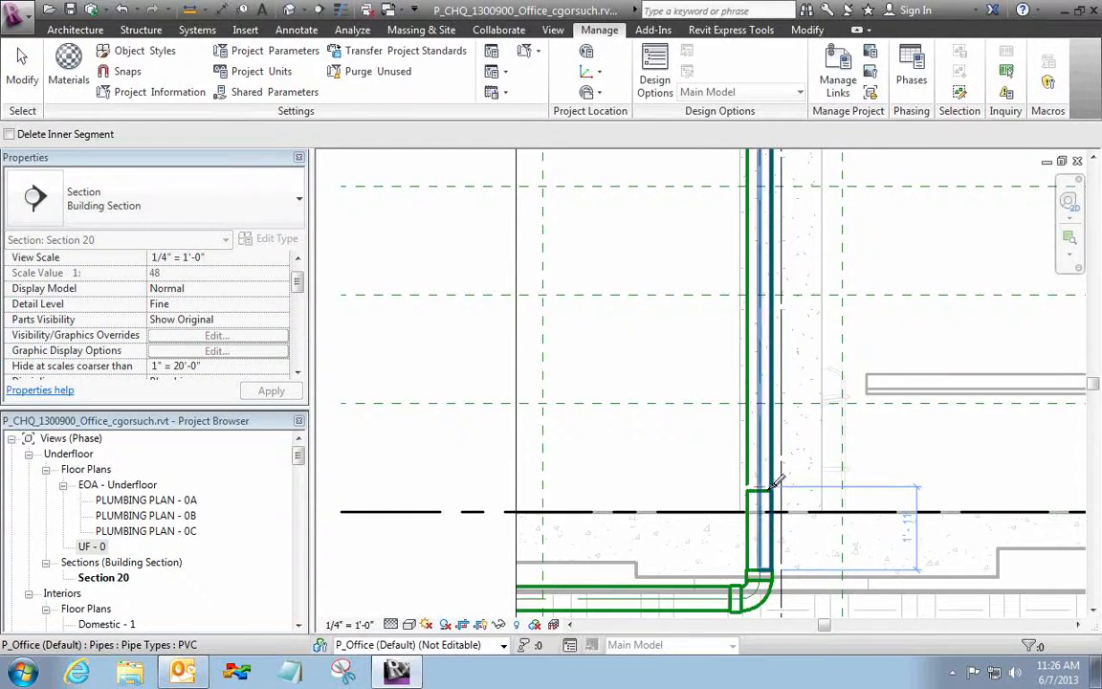
left_click(758, 478)
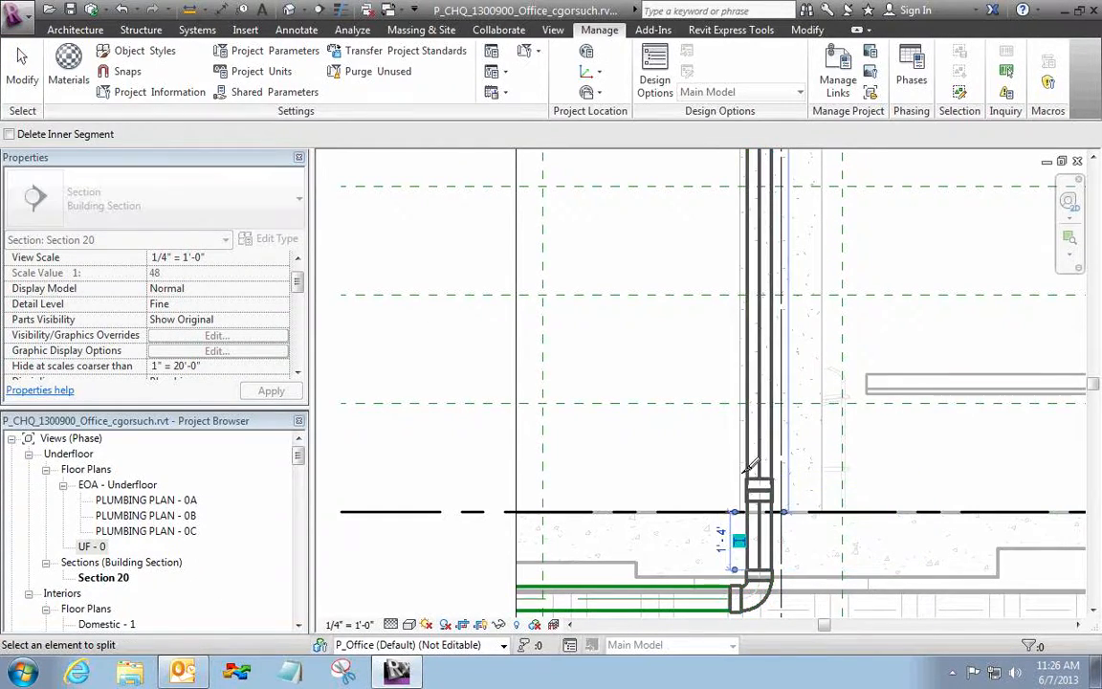
key("Escape")
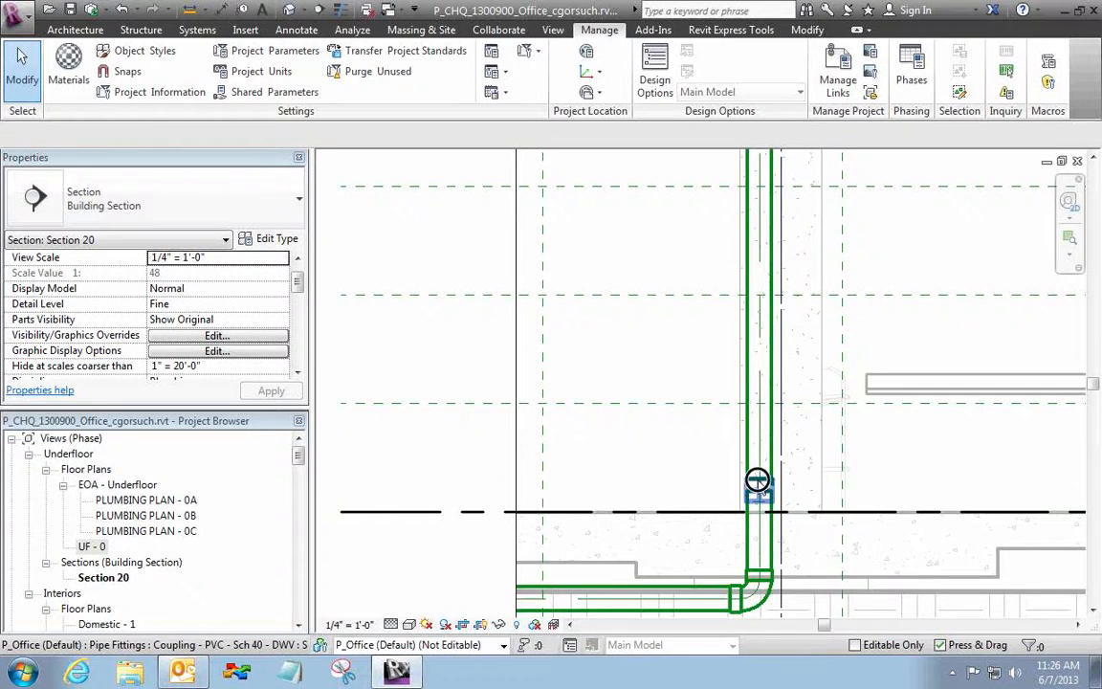
- Set the created phase of the second riser's coupling and the pipe above it to Core and Shell
left_click(758, 477)
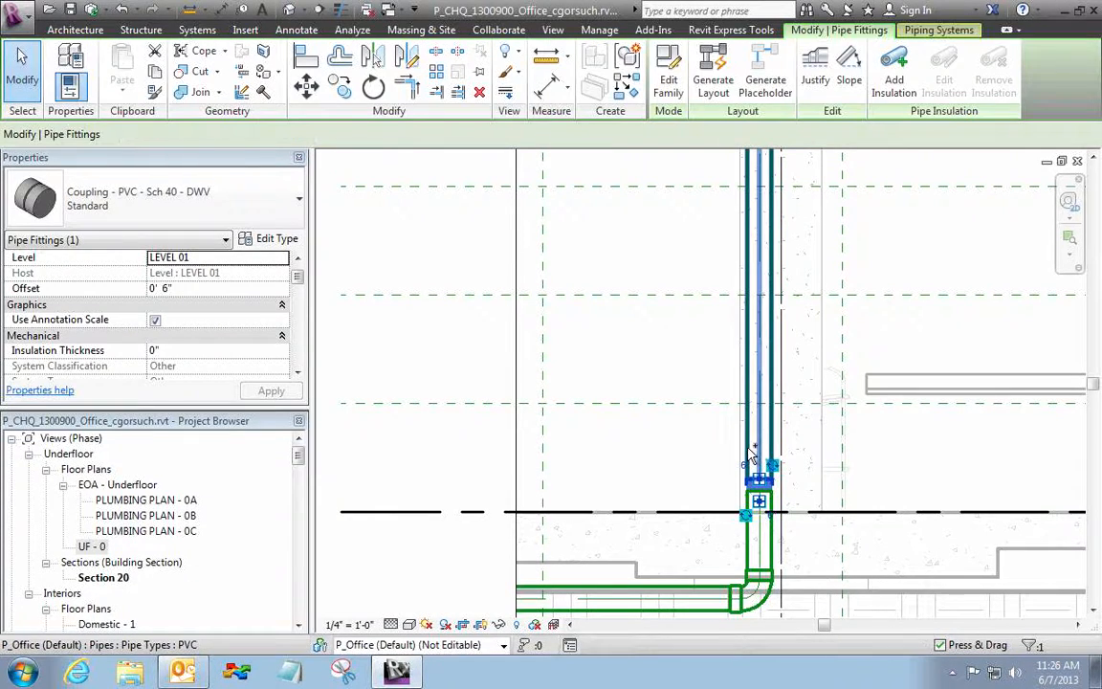
left_click(758, 411, "ctrl")
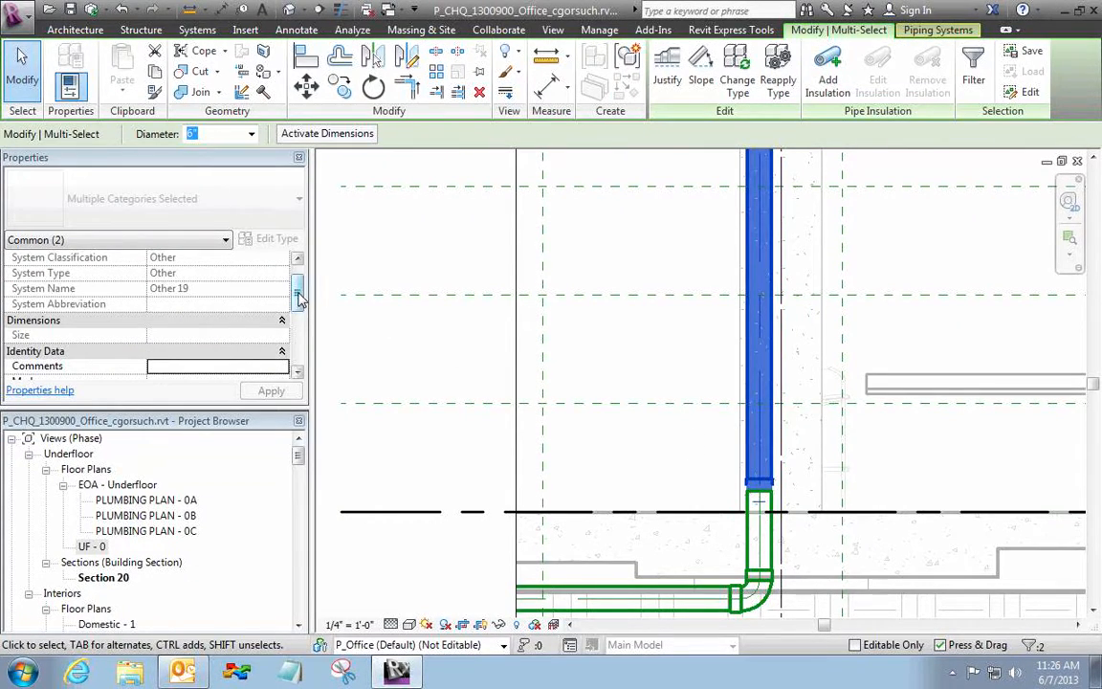
left_click_drag(297, 288, 287, 350)
left_click(282, 273)
left_click(283, 272)
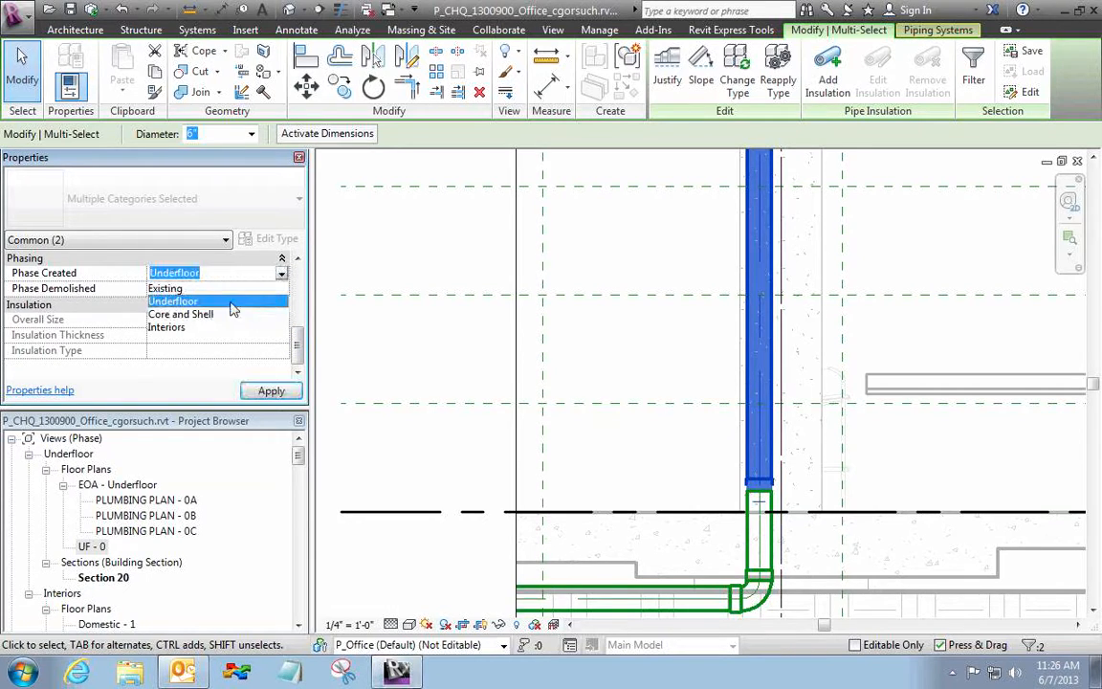
left_click(210, 313)
left_click(271, 390)
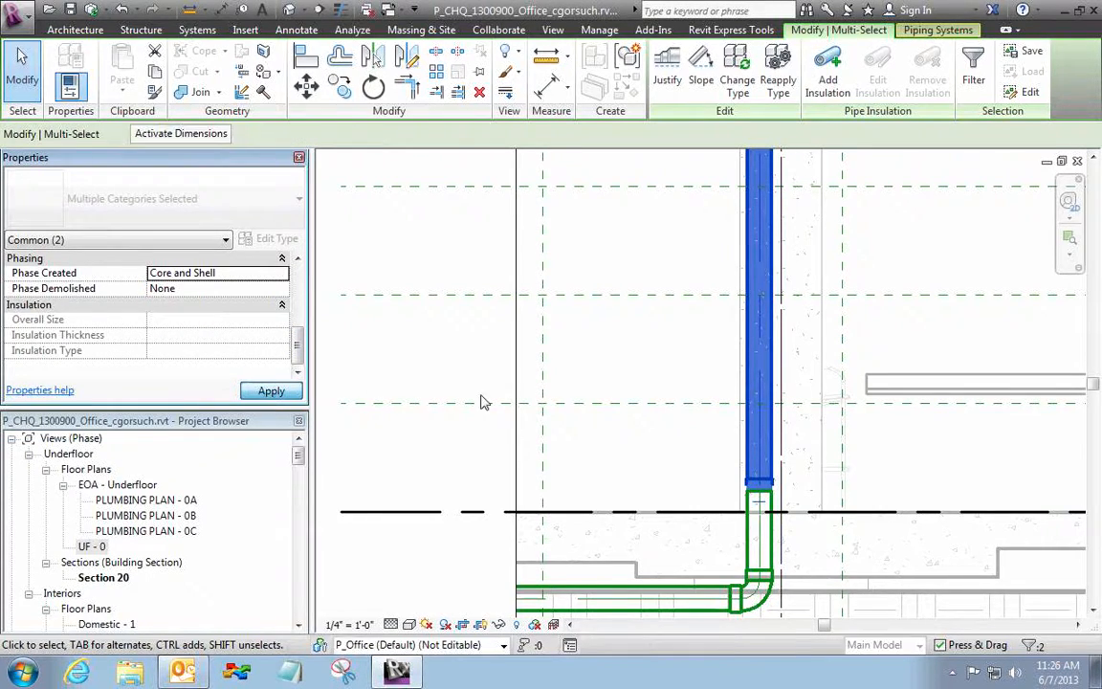
left_click(692, 372)
- Assign both remaining pipe networks below the roof, including their elbows, fittings and horizontal runs, to the Core and Shell phase
scroll(693, 372, "down", 5)
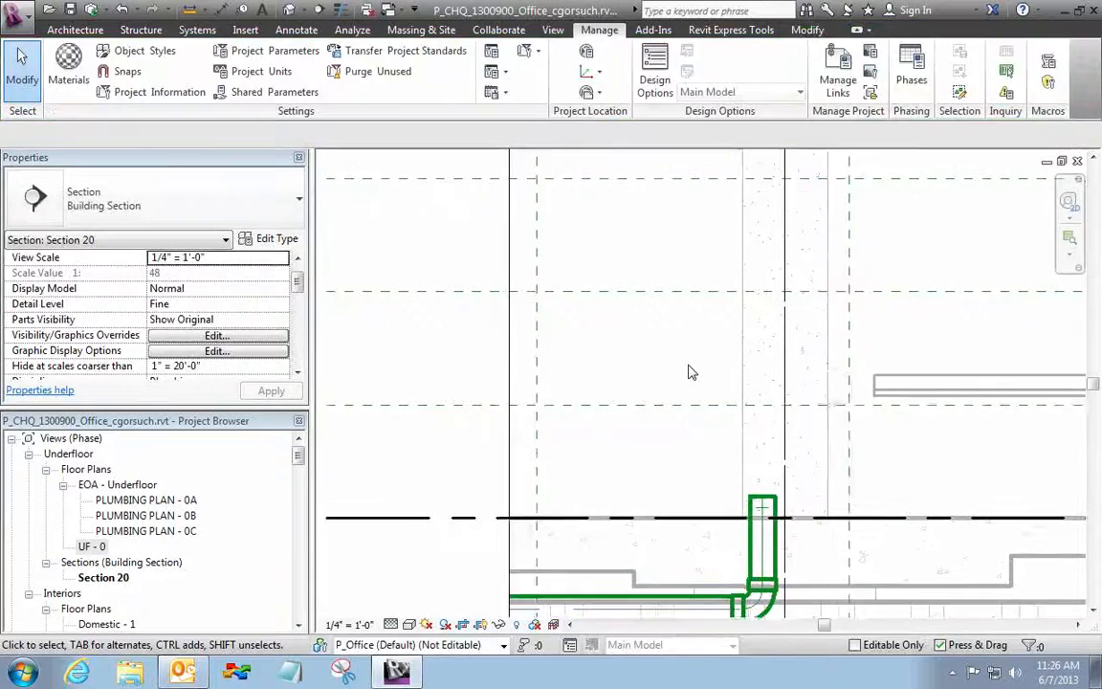
middle_click_drag(699, 384, 667, 502)
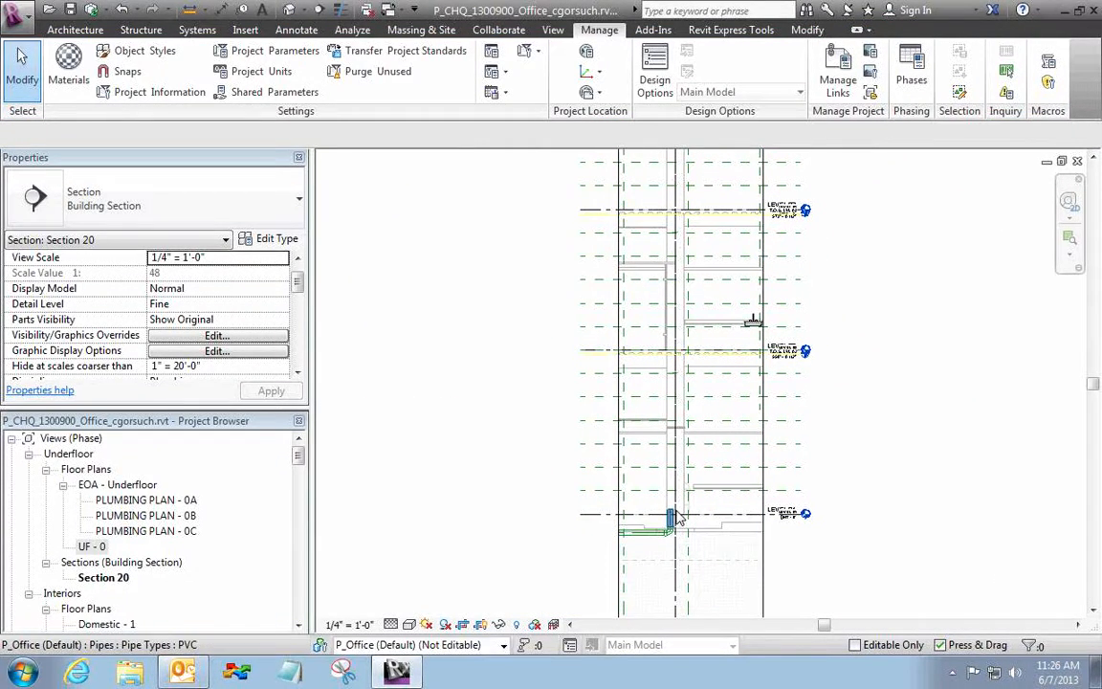
middle_click_drag(669, 305, 651, 521)
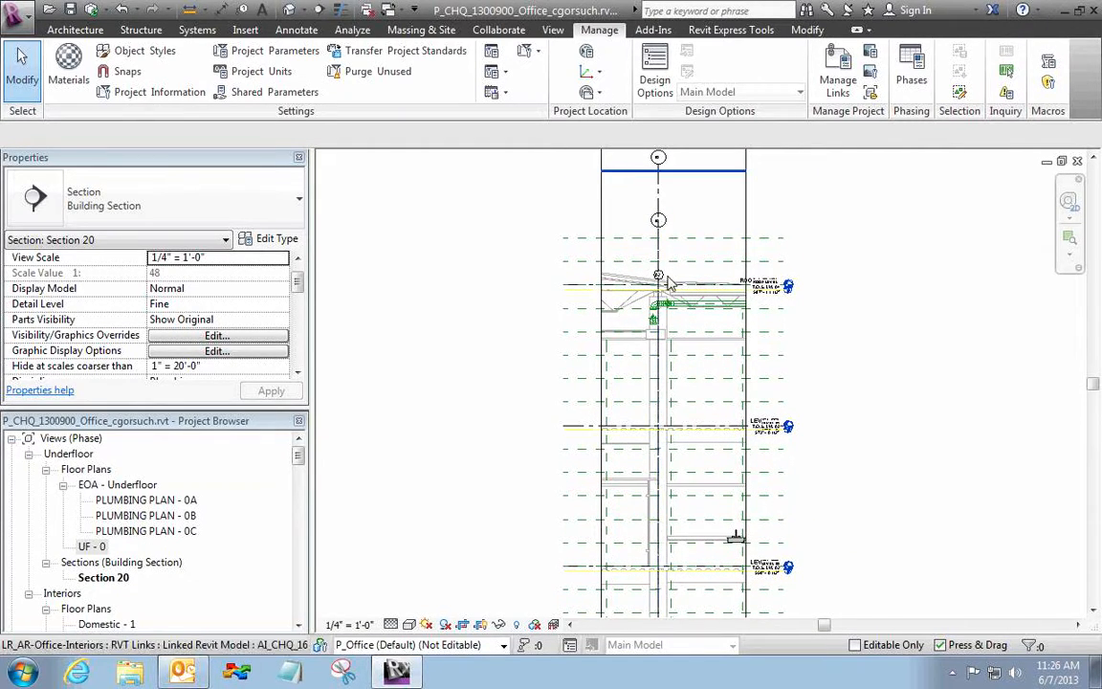
scroll(670, 290, "down", 4)
scroll(683, 290, "up", 5)
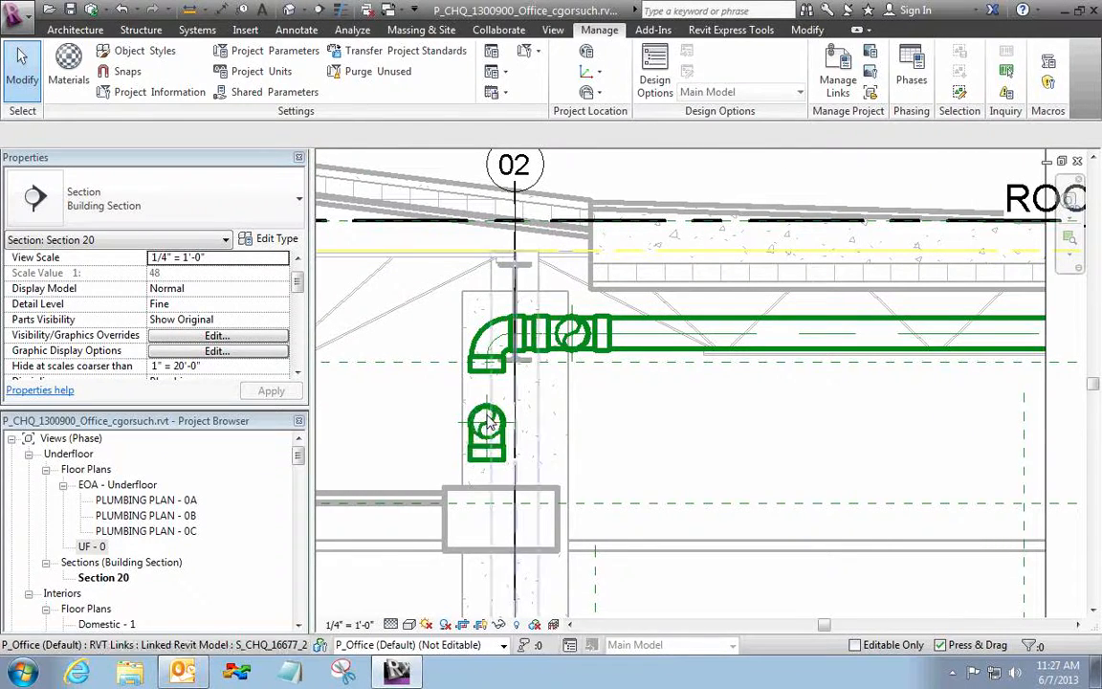
key("Tab")
left_click(470, 458)
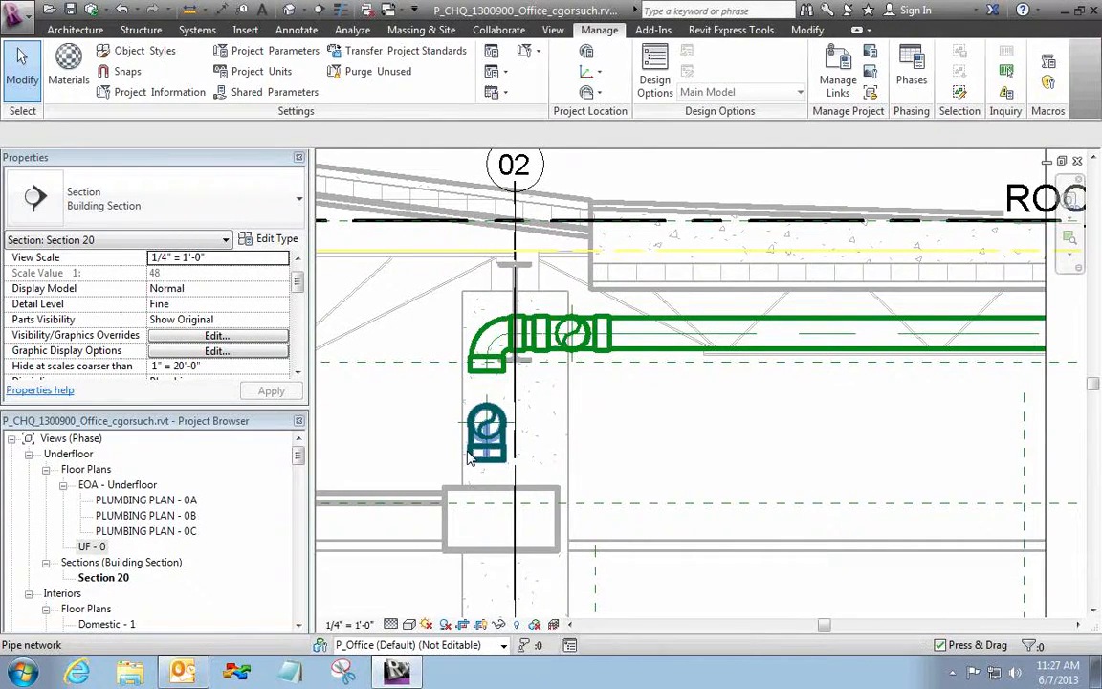
key("Tab")
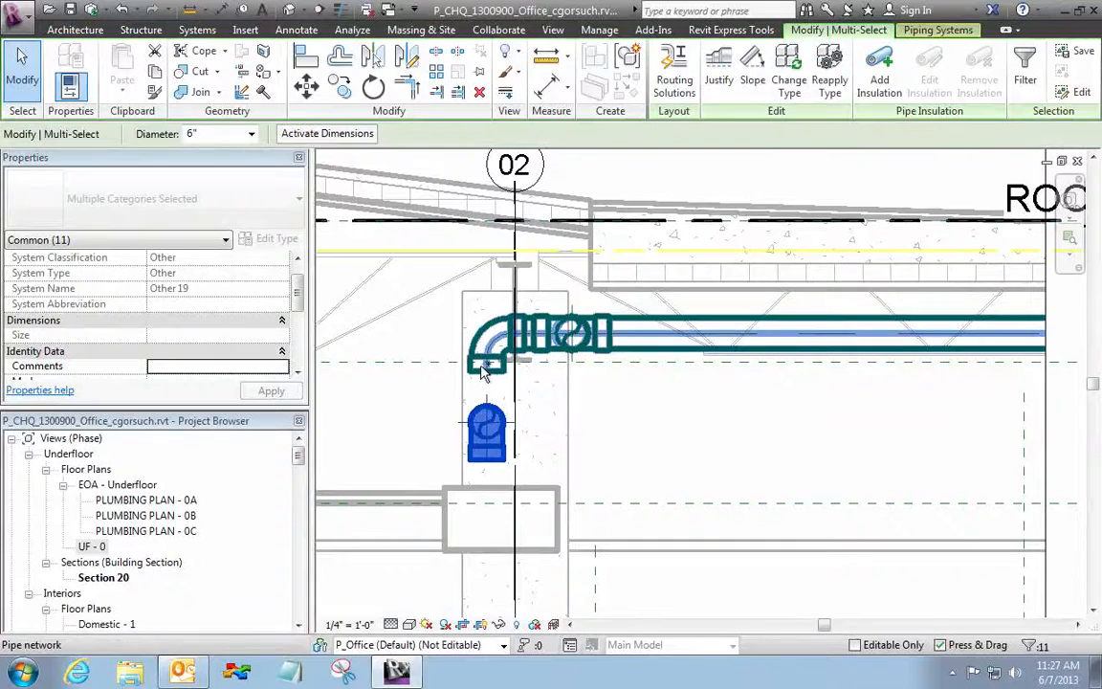
left_click(480, 368, "ctrl")
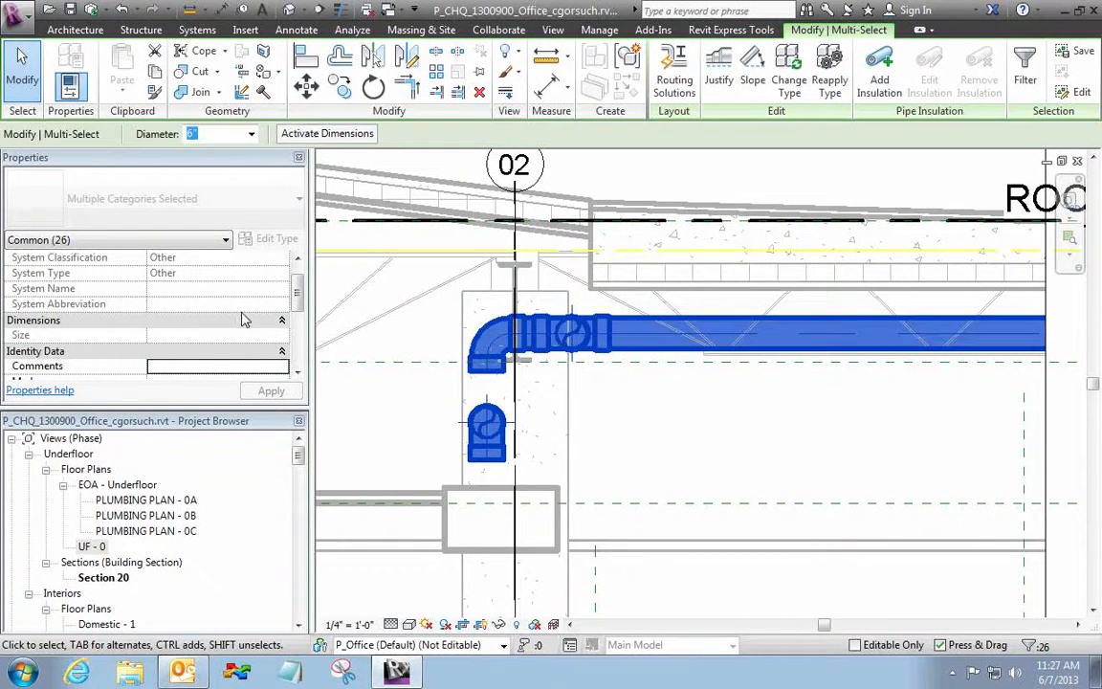
left_click_drag(293, 288, 296, 332)
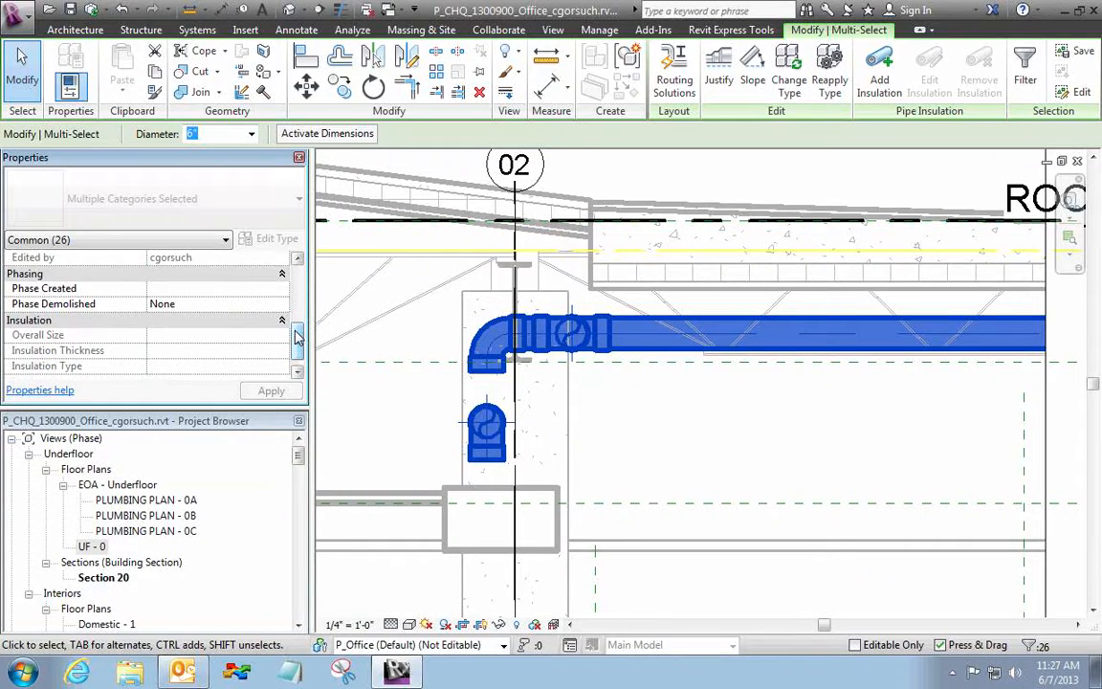
left_click(283, 289)
left_click(282, 289)
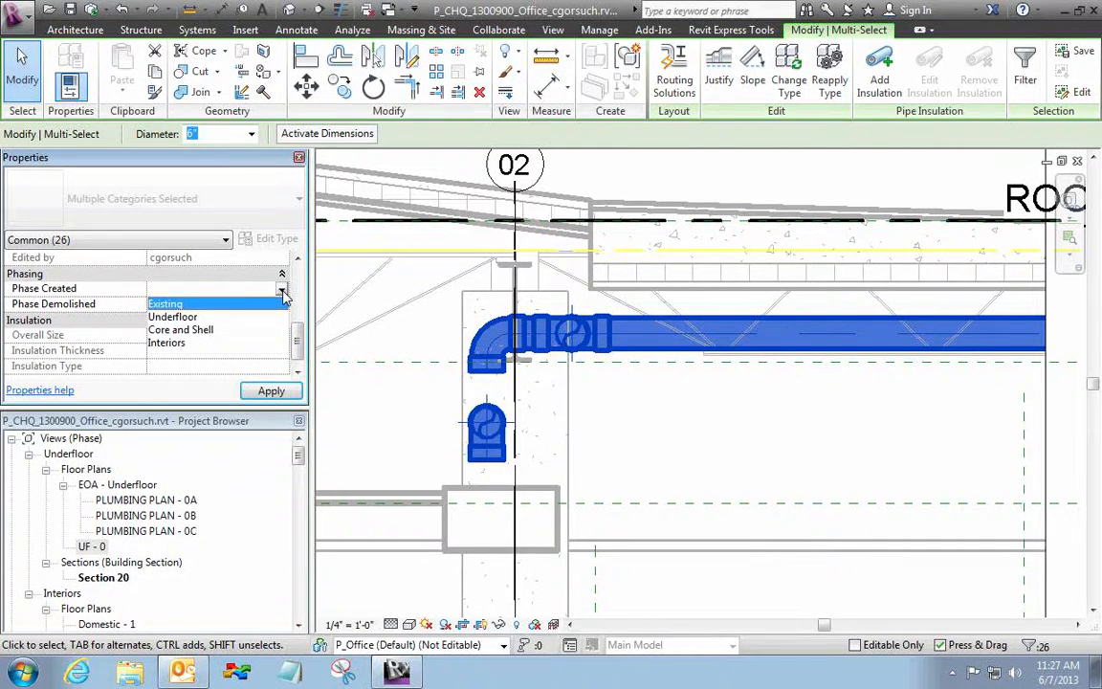
left_click(211, 329)
left_click(271, 390)
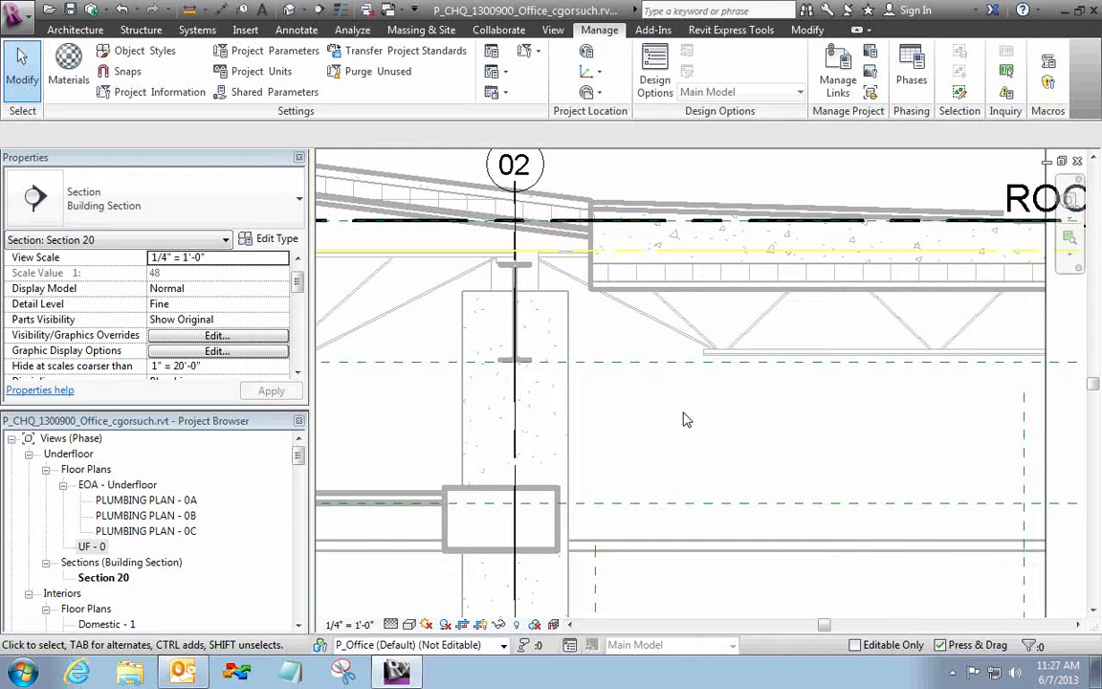
scroll(685, 419, "down", 2)
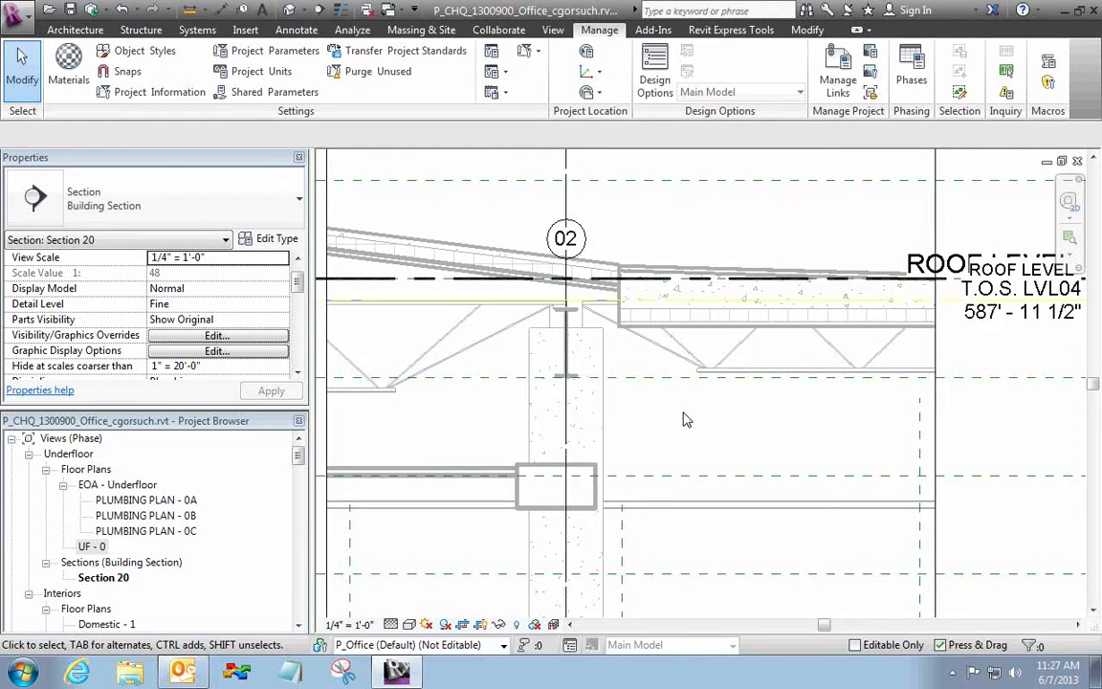
- Leave the section and floor plan views and open the View List schedule
scroll(685, 419, "down", 4)
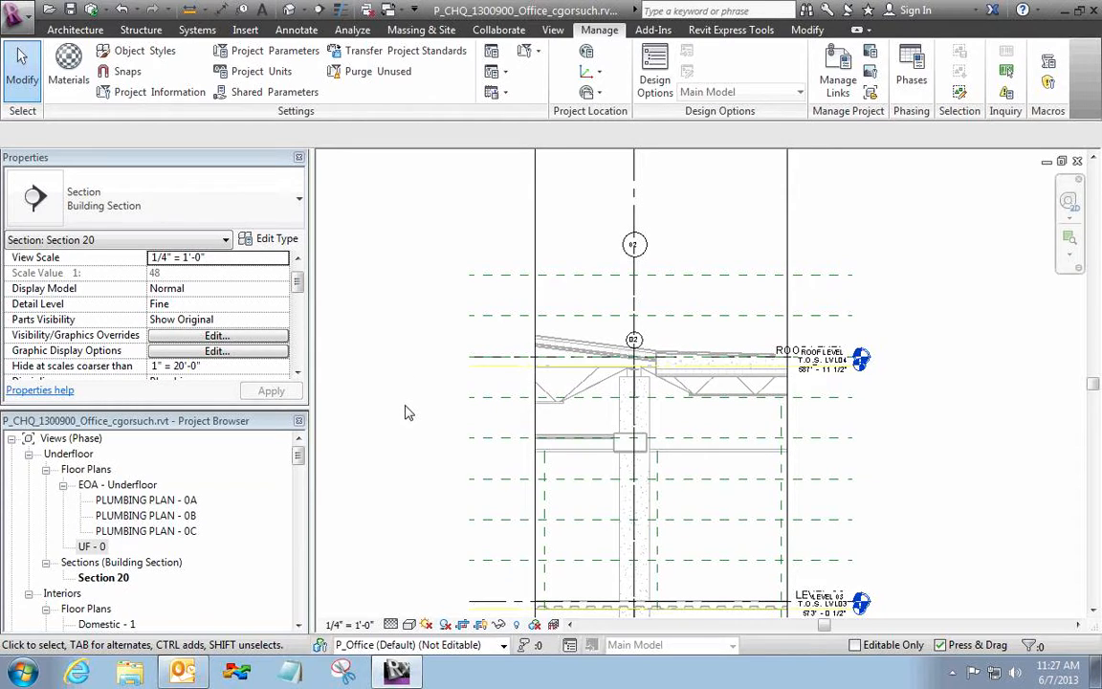
key("ctrl+Tab")
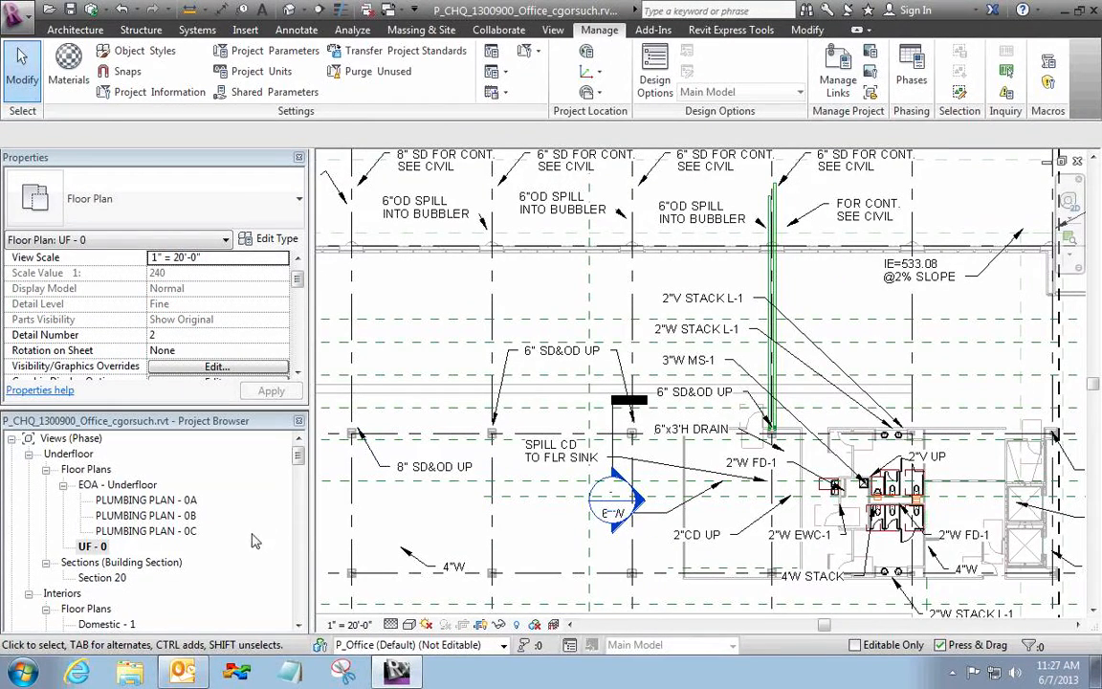
left_click_drag(295, 463, 299, 472)
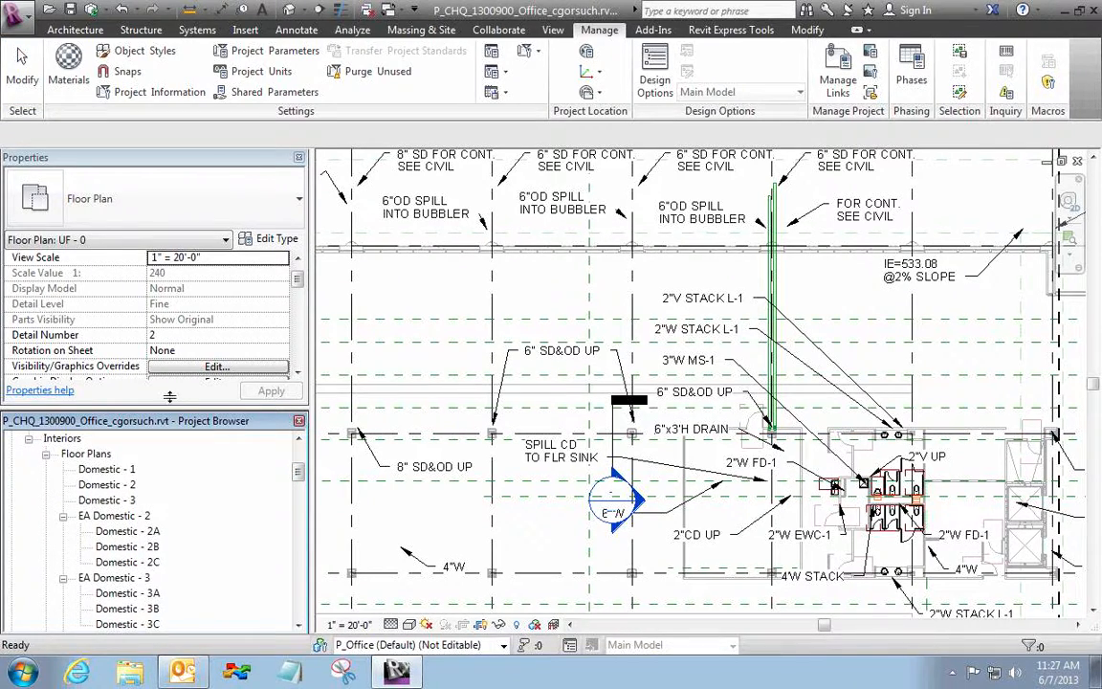
left_click(298, 277)
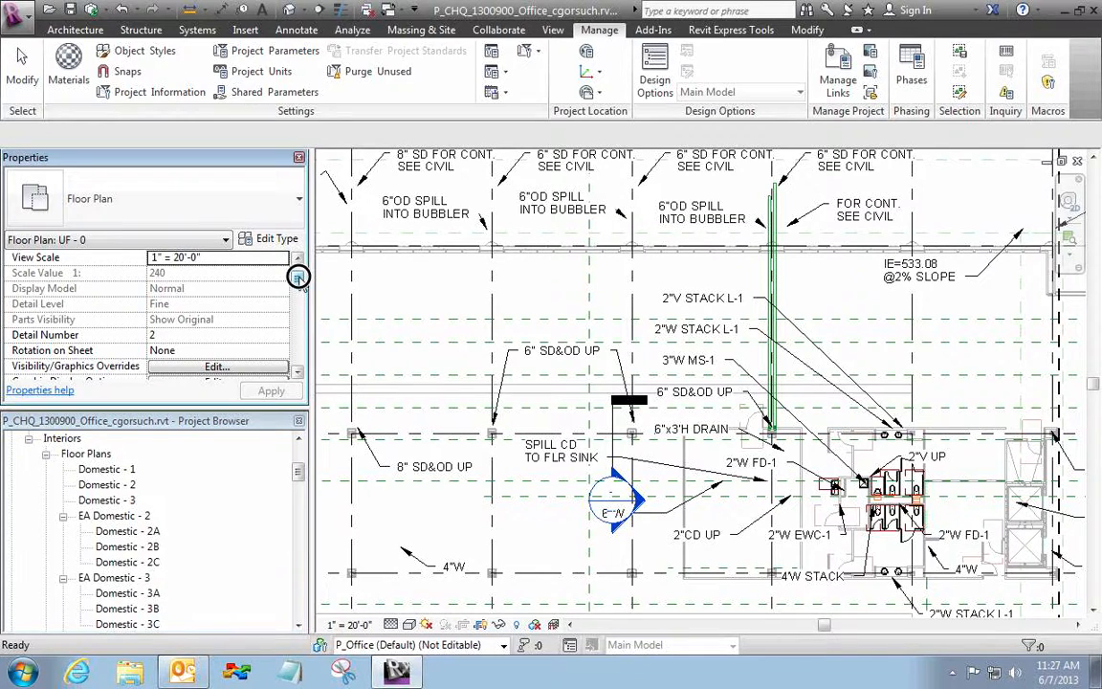
left_click_drag(299, 470, 298, 538)
double_click(64, 562)
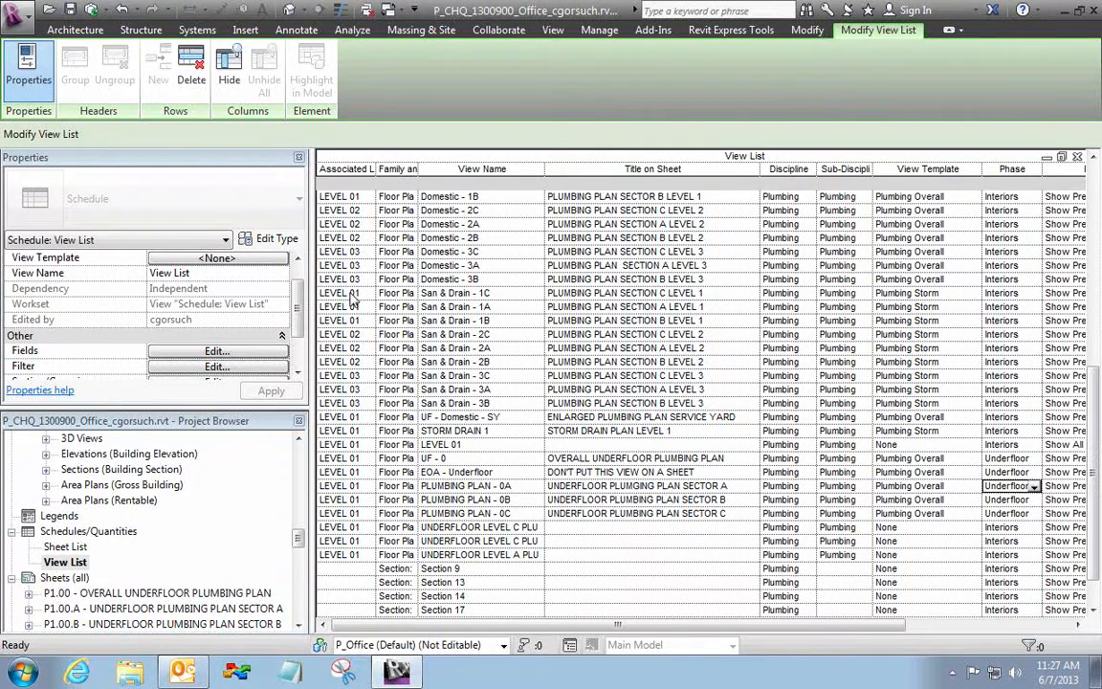
- In the view list, set the phase of all San & Drain sector plans, 1A–1C, 2A–2C and 3A–3C, to Core and Shell
left_click(1030, 293)
left_click(1034, 293)
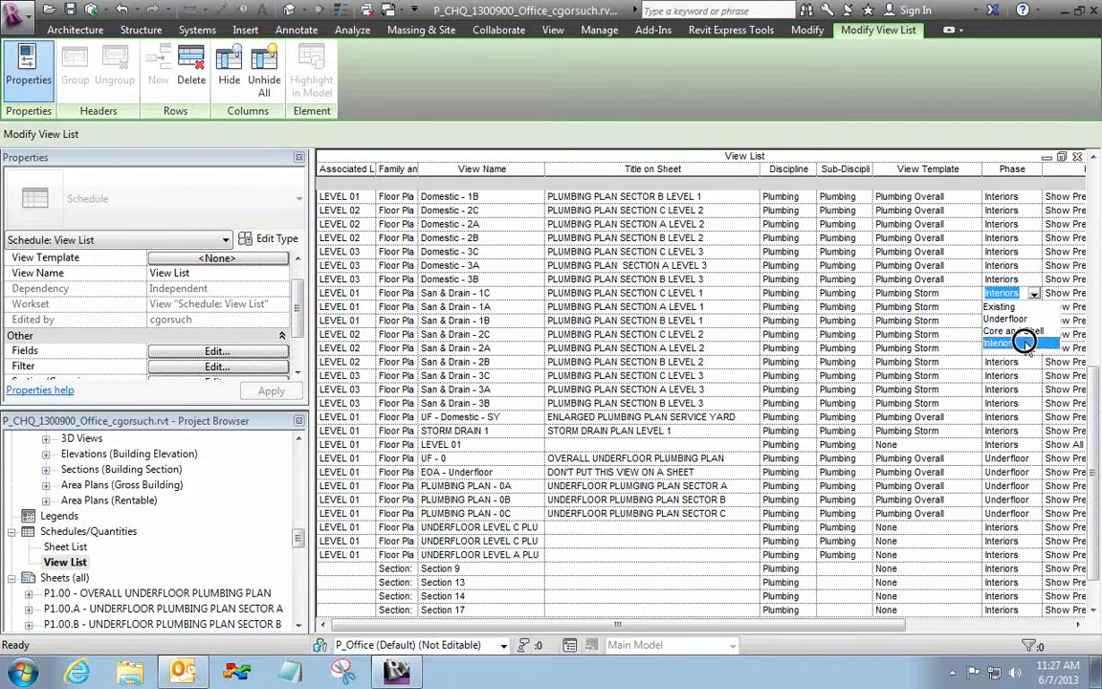
left_click(1024, 342)
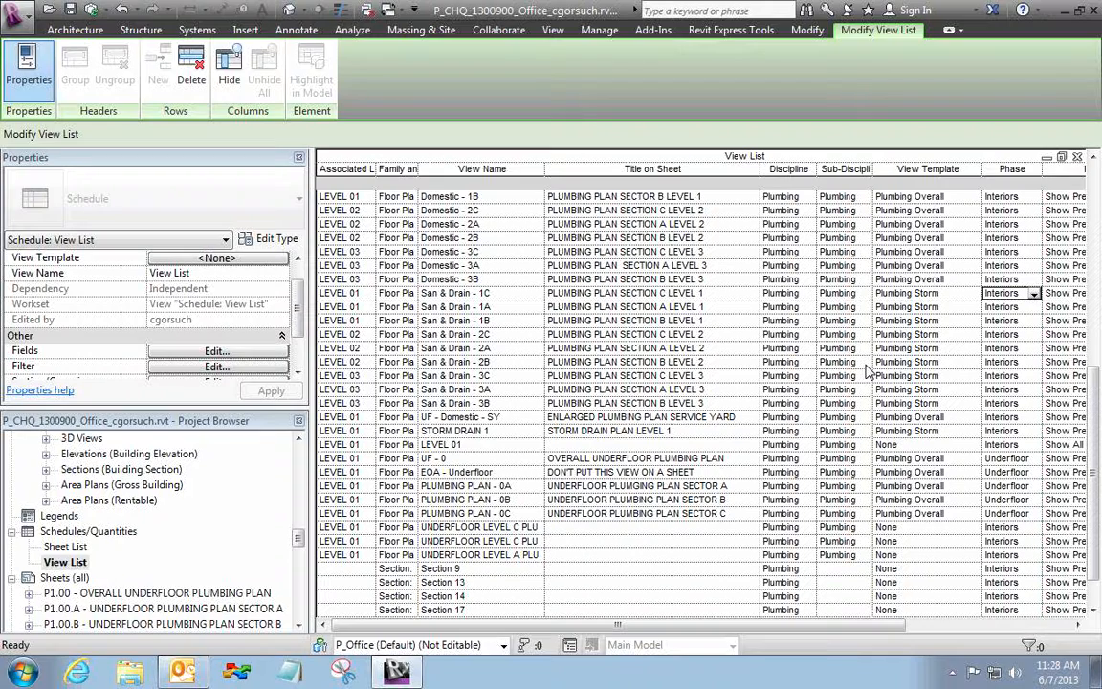
left_click(1034, 294)
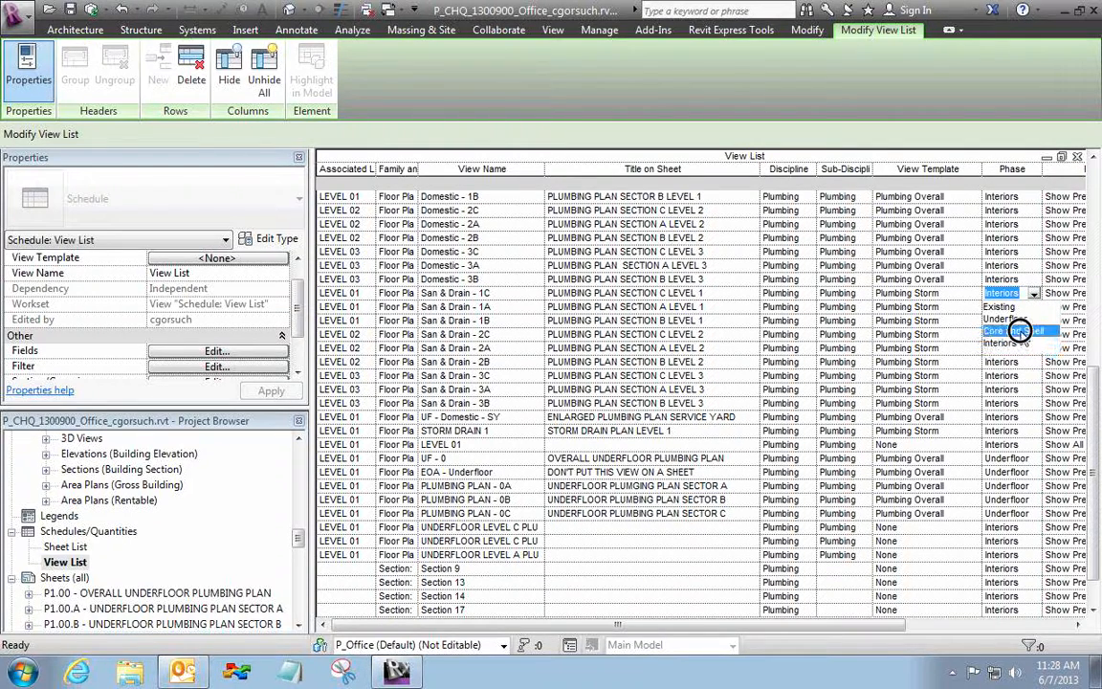
left_click(1014, 331)
left_click(1034, 307)
left_click(1034, 309)
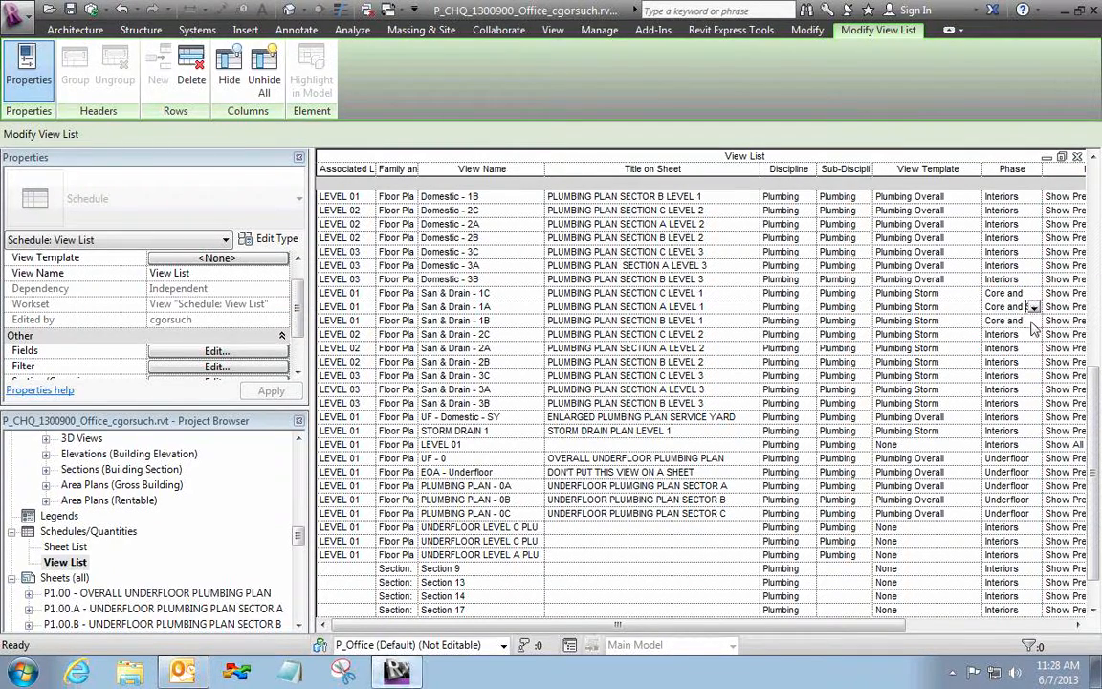
left_click(1034, 334)
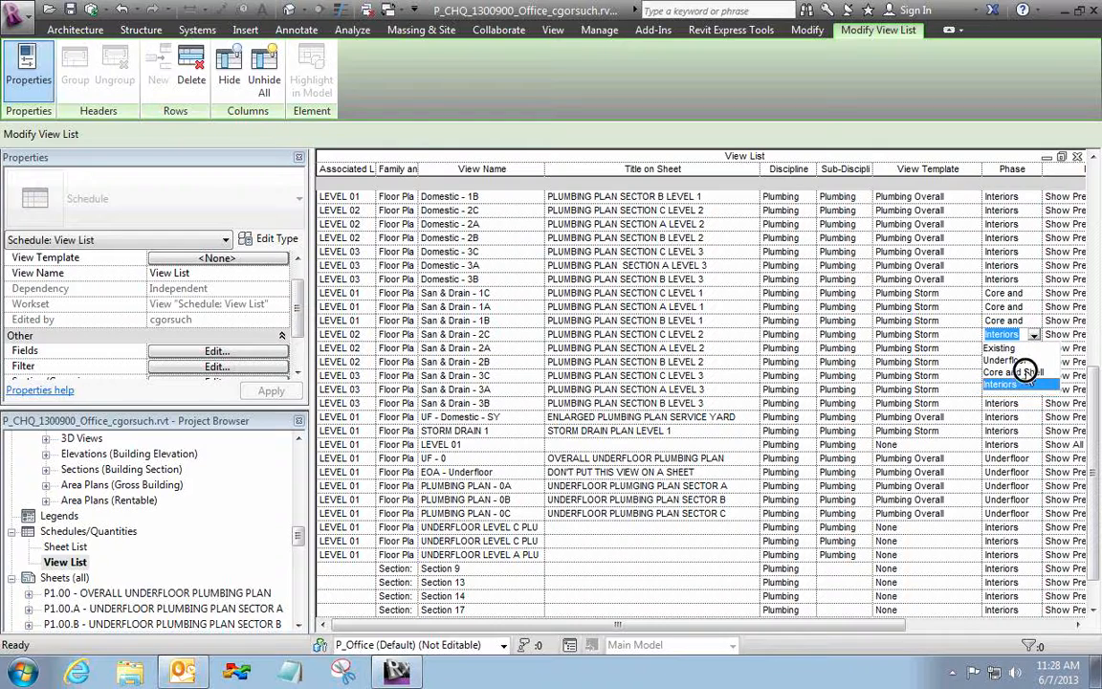
left_click(1014, 371)
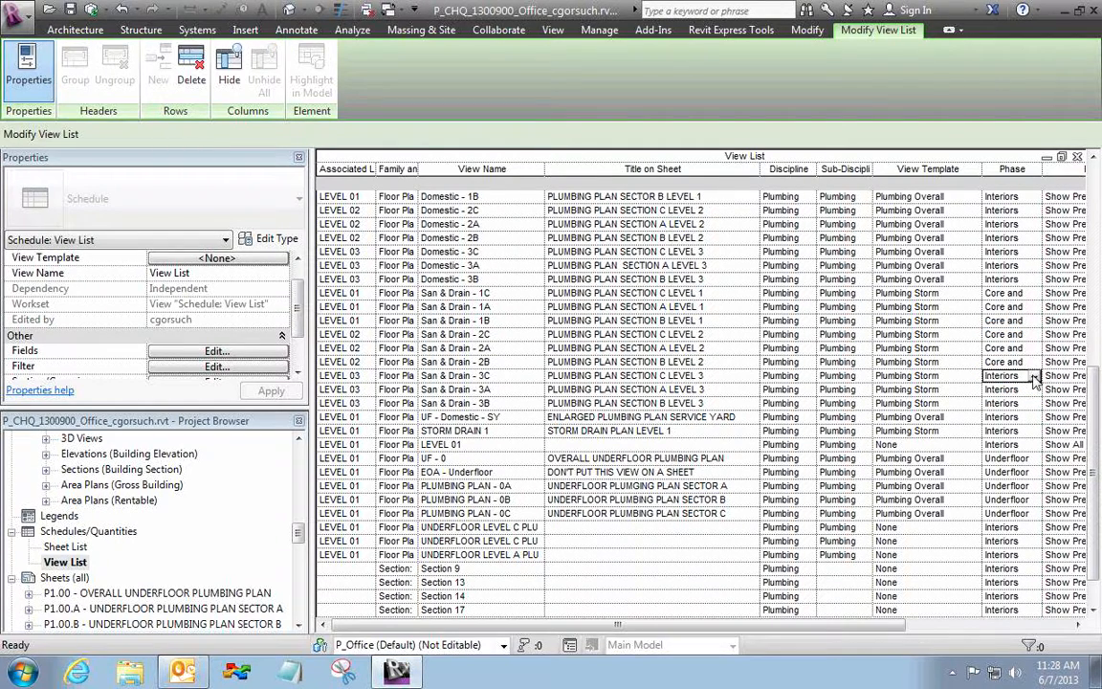
left_click(1034, 376)
left_click(1031, 413)
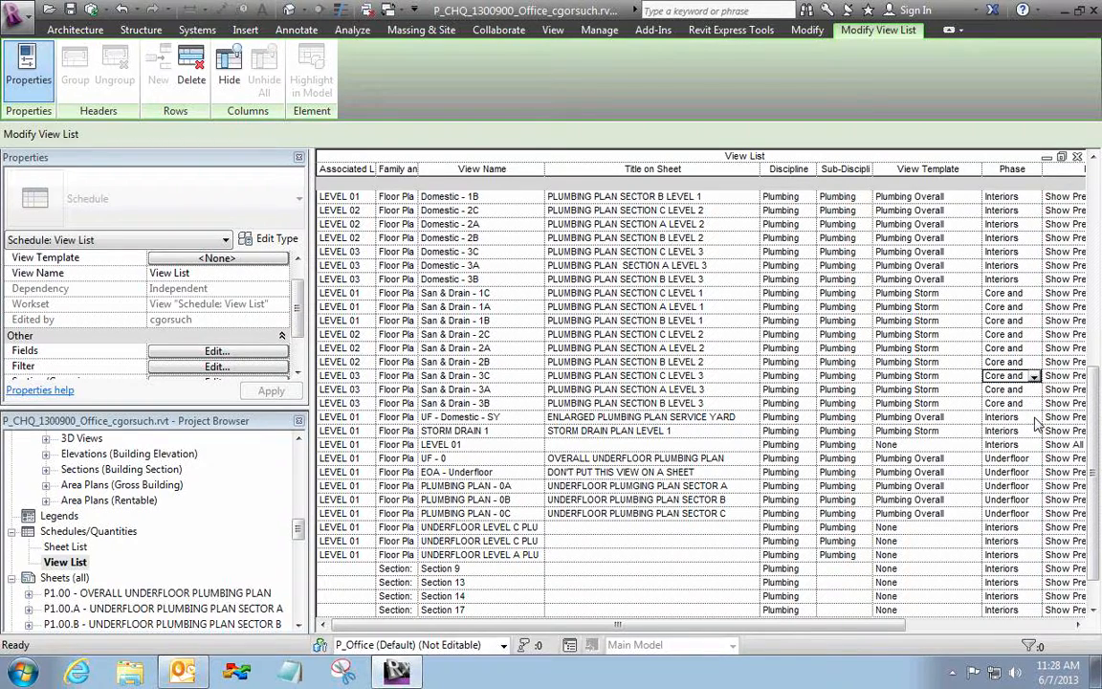
- Set the phase of the UF - Domestic - SY and STORM DRAIN 1 views to Underfloor
left_click(1034, 418)
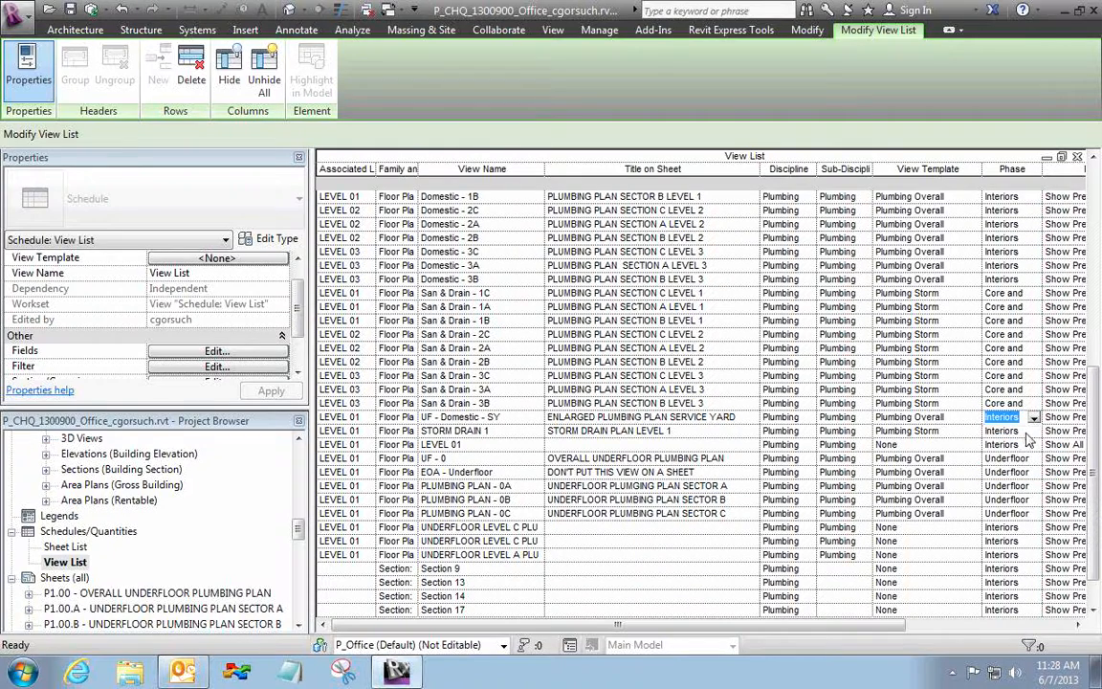
left_click(1032, 441)
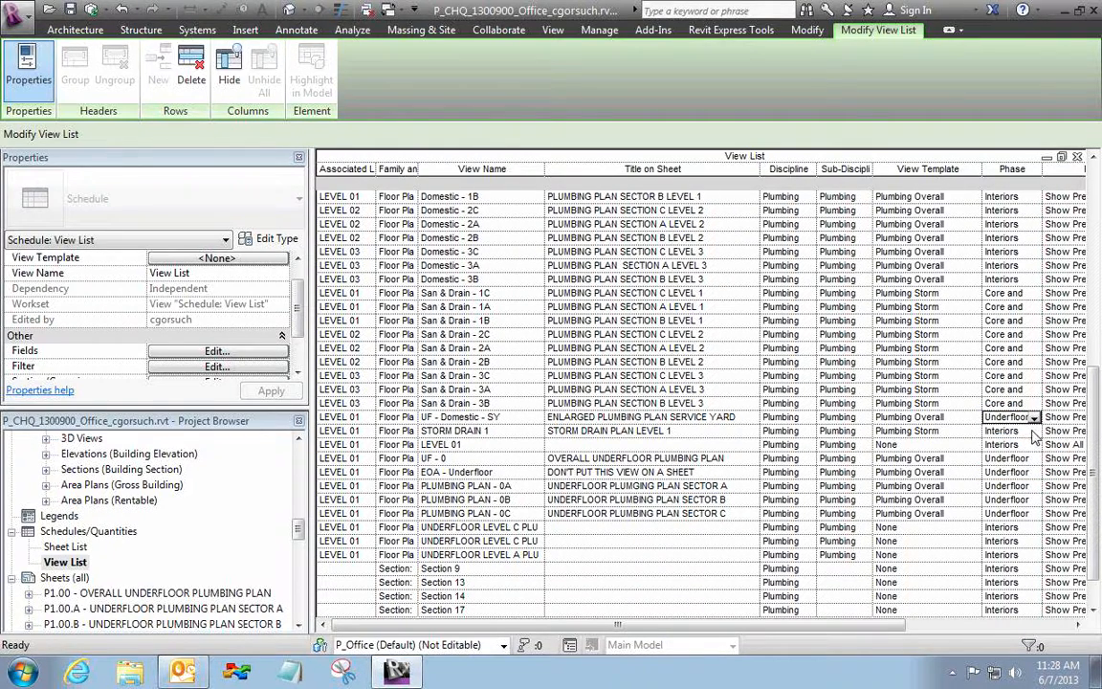
left_click(1034, 433)
left_click(1027, 458)
- Review how the views are grouped by phase in the project, and open the default 3D view under Interiors
left_click(301, 459)
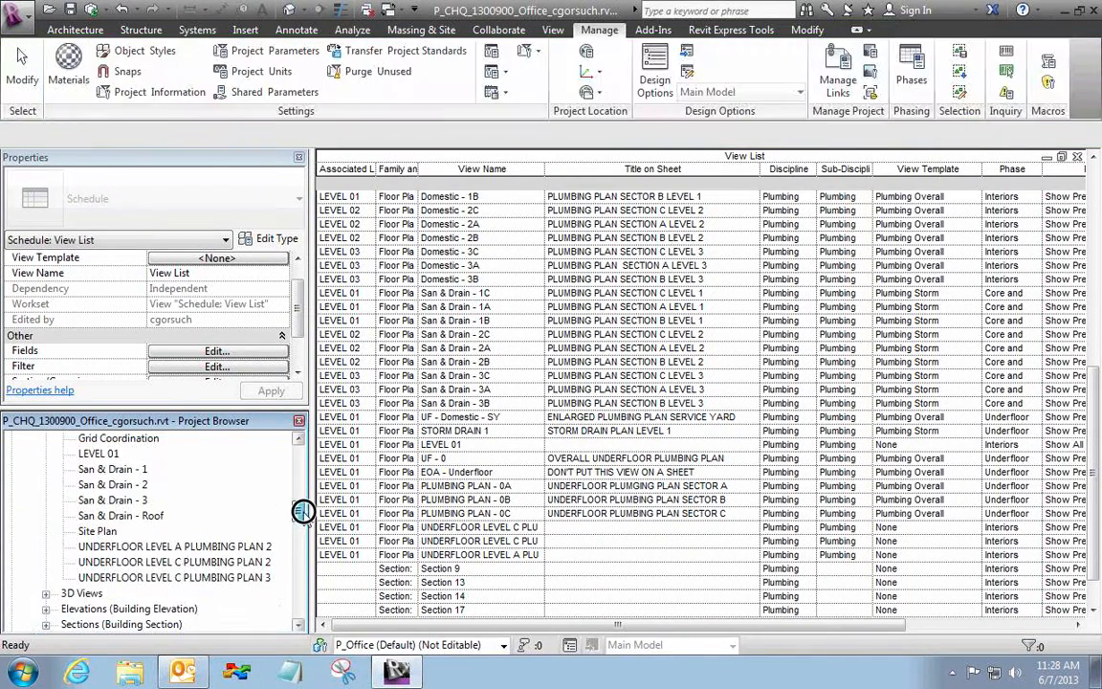
left_click_drag(304, 467, 305, 430)
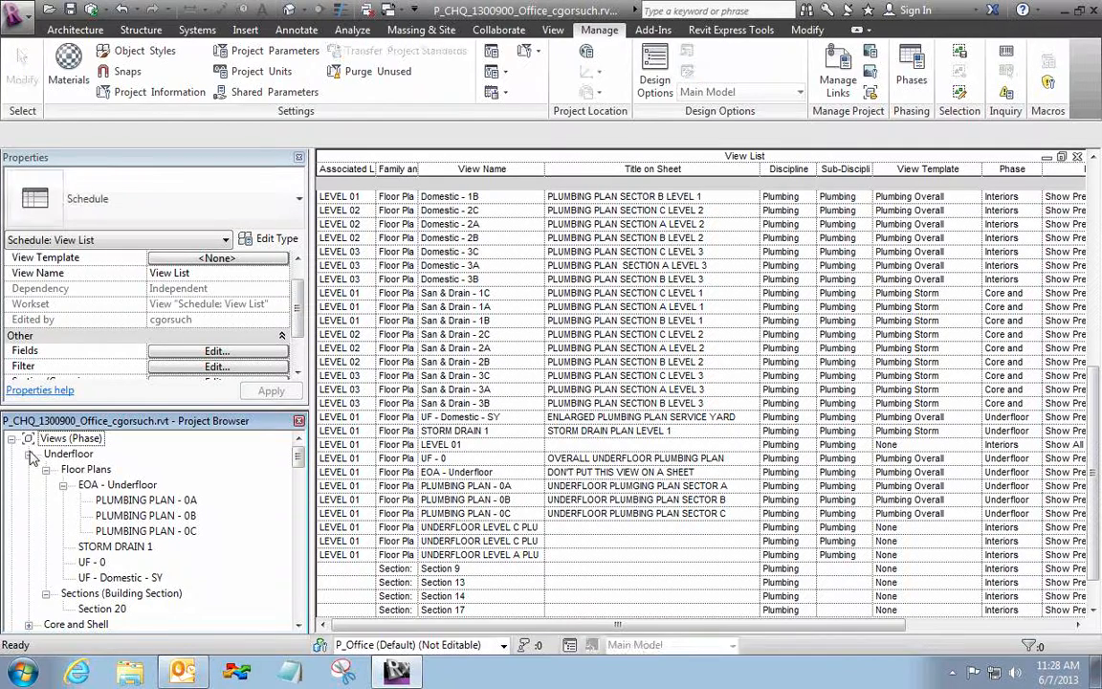
left_click_drag(299, 458, 299, 468)
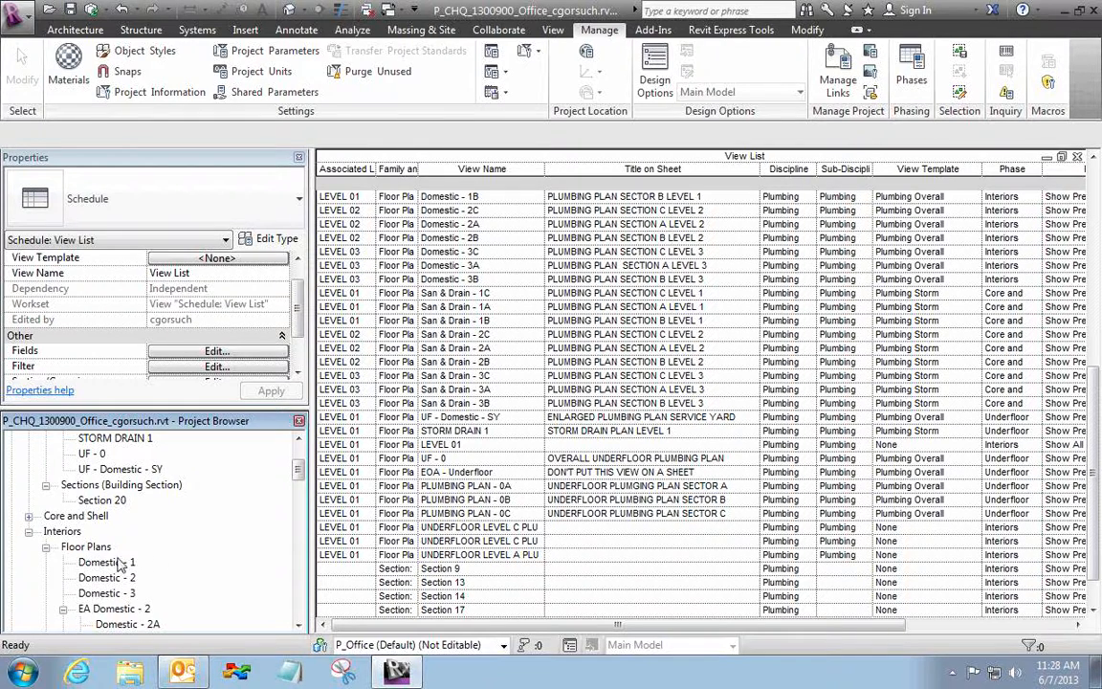
left_click_drag(299, 467, 299, 488)
left_click_drag(297, 510, 297, 529)
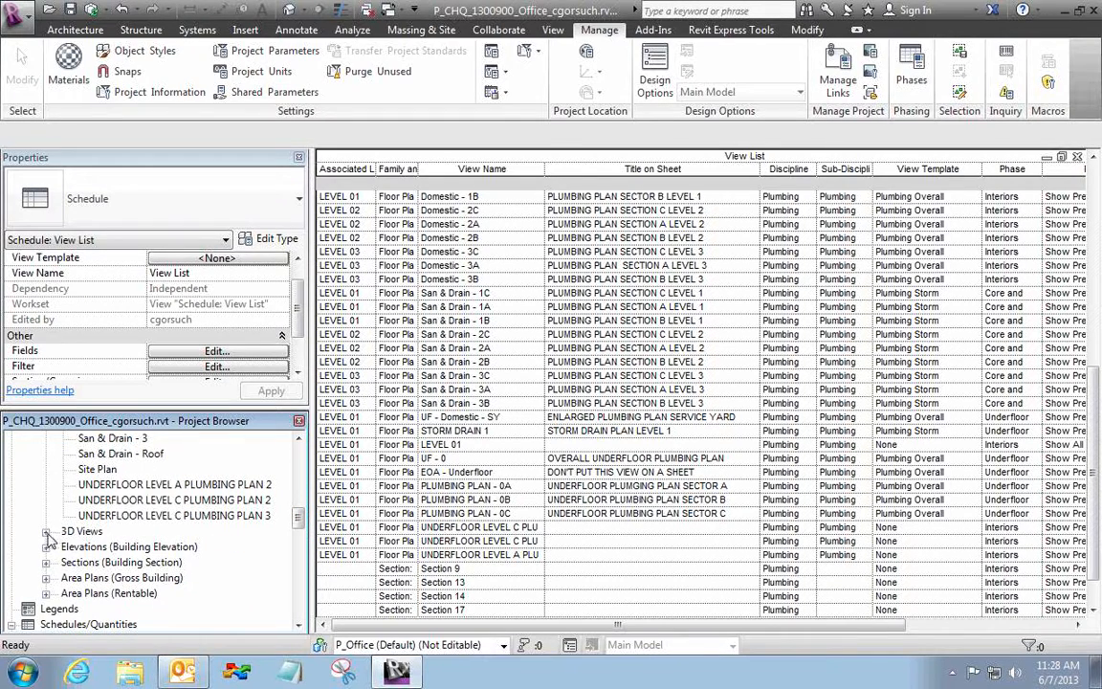
left_click(46, 532)
left_click(113, 561)
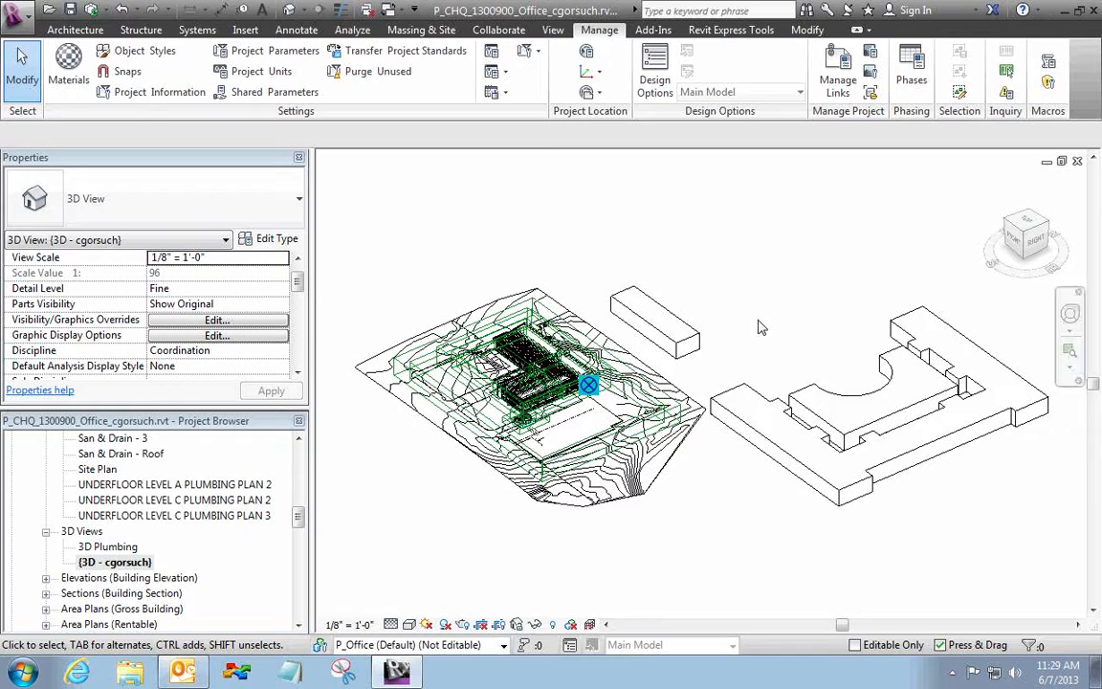
- Hide the remaining linked models in the 3D view: Office_Shell, Office_Site, HKS-Interiors, P_CHQ_1300900_Garage and Office_HKS-S
key("v")
key("g")
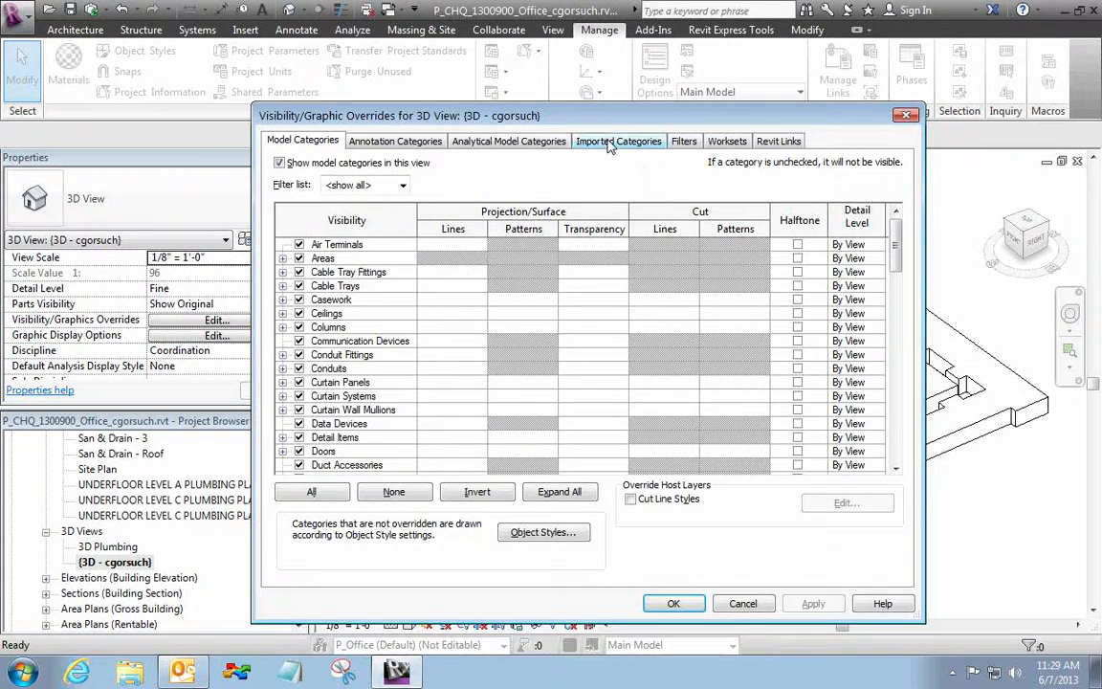
left_click(777, 141)
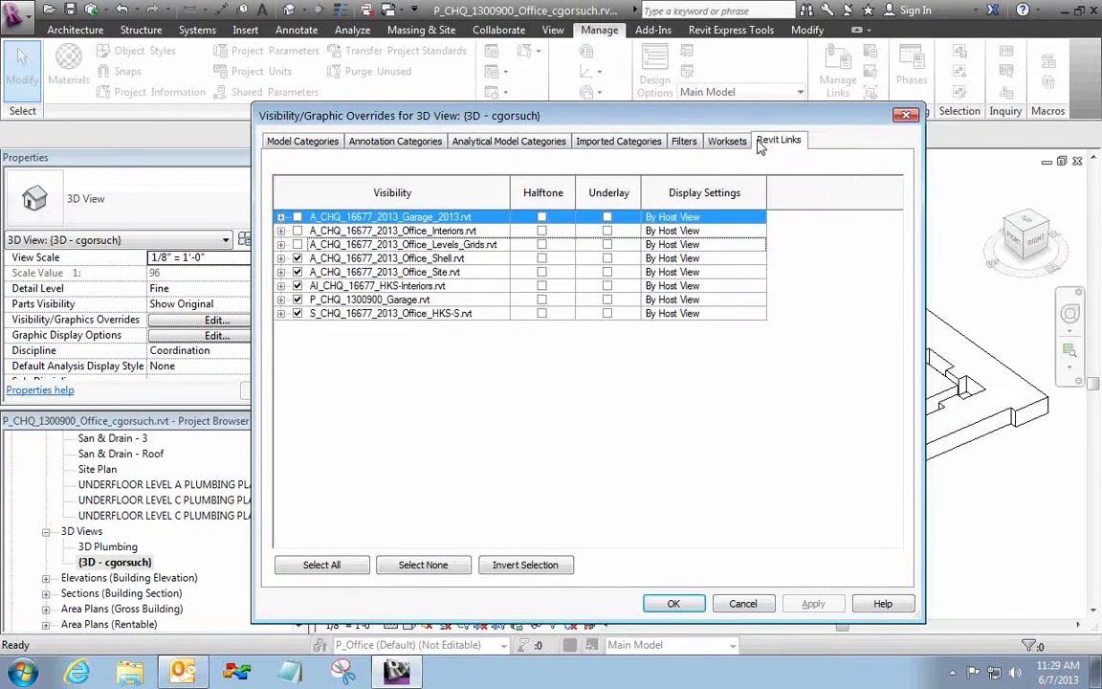
left_click(298, 259)
left_click(297, 272)
left_click(297, 286)
left_click(298, 299)
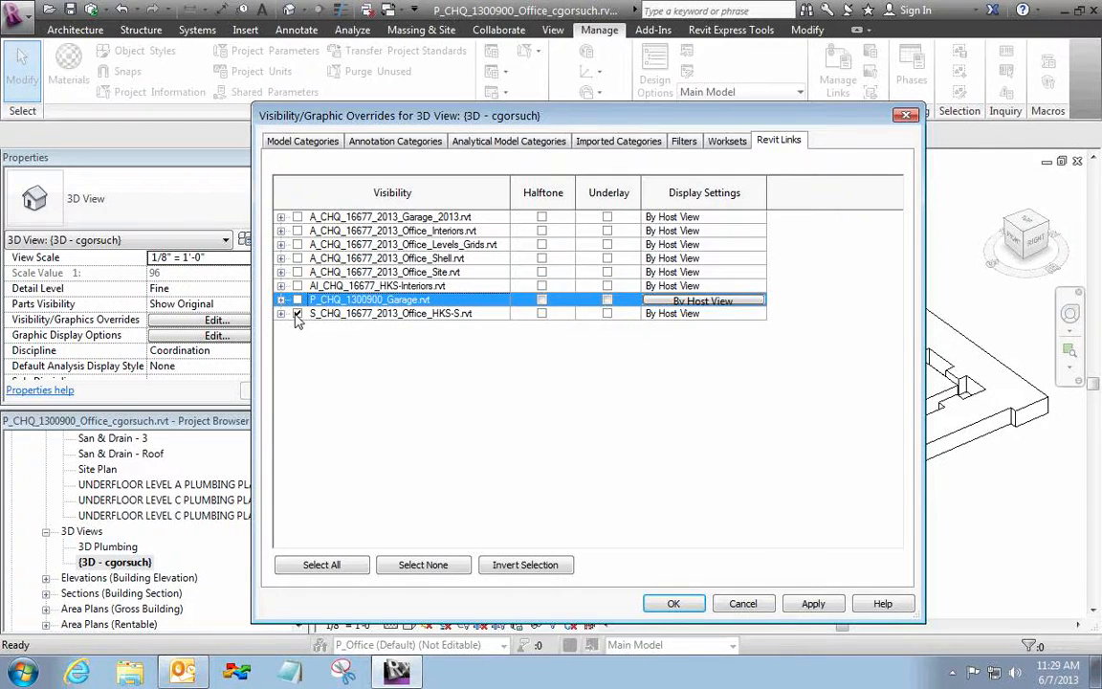
left_click(297, 313)
left_click(675, 603)
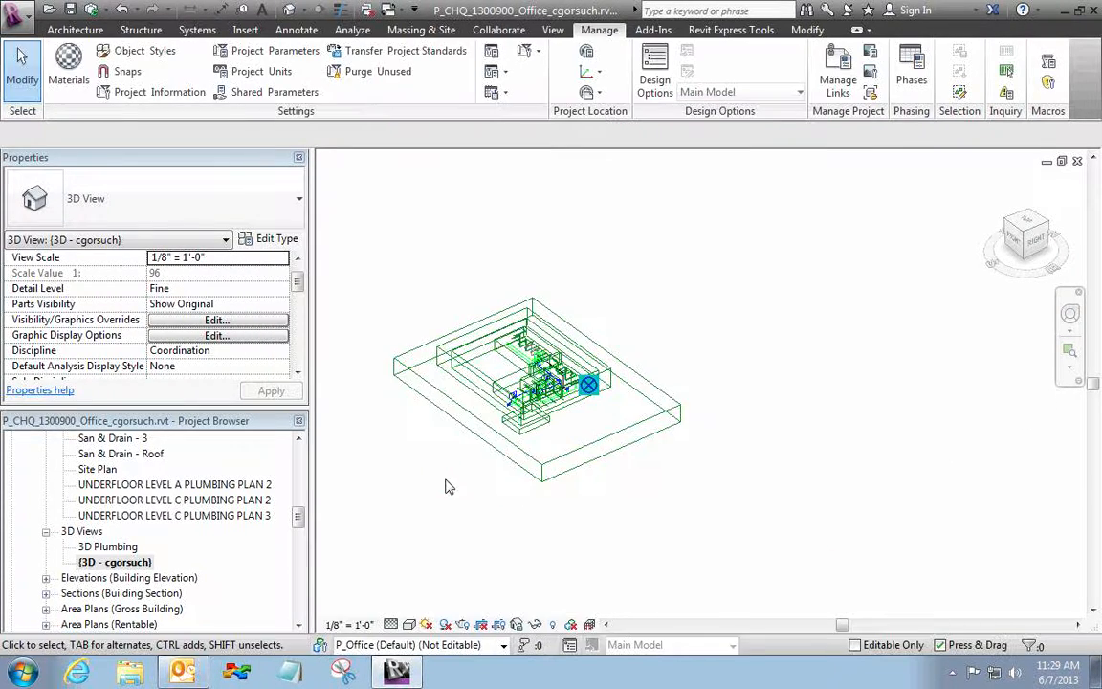
- Hide the scope box category in the 3D view so only the plumbing model is displayed
right_click(524, 474)
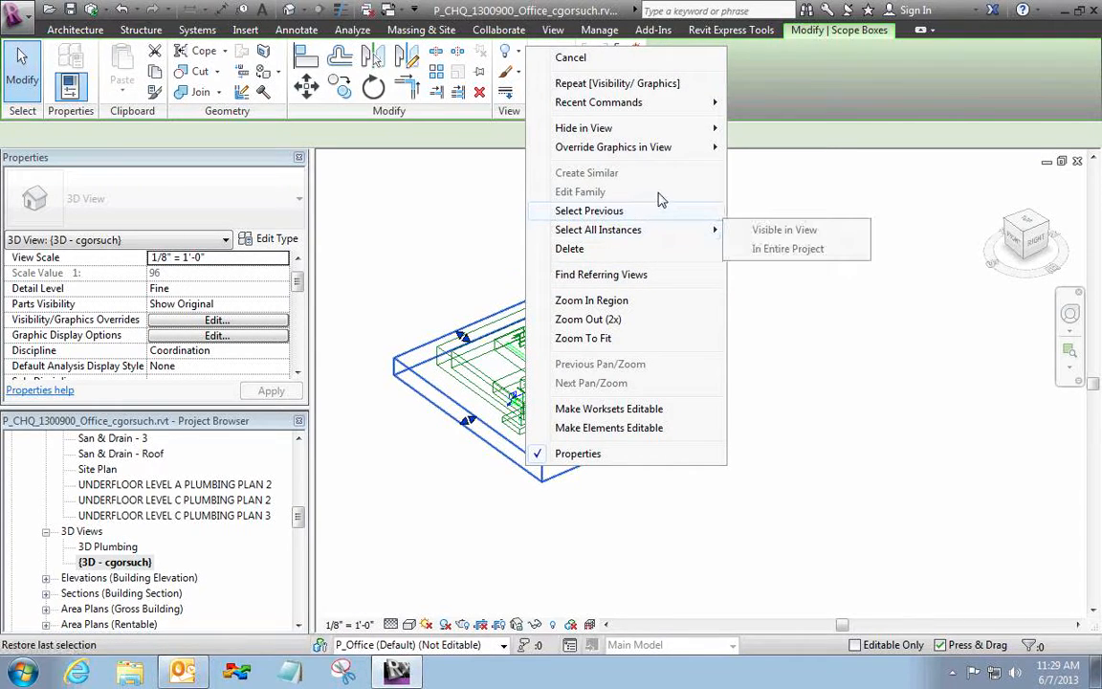
mouse_move(670, 128)
left_click(786, 135)
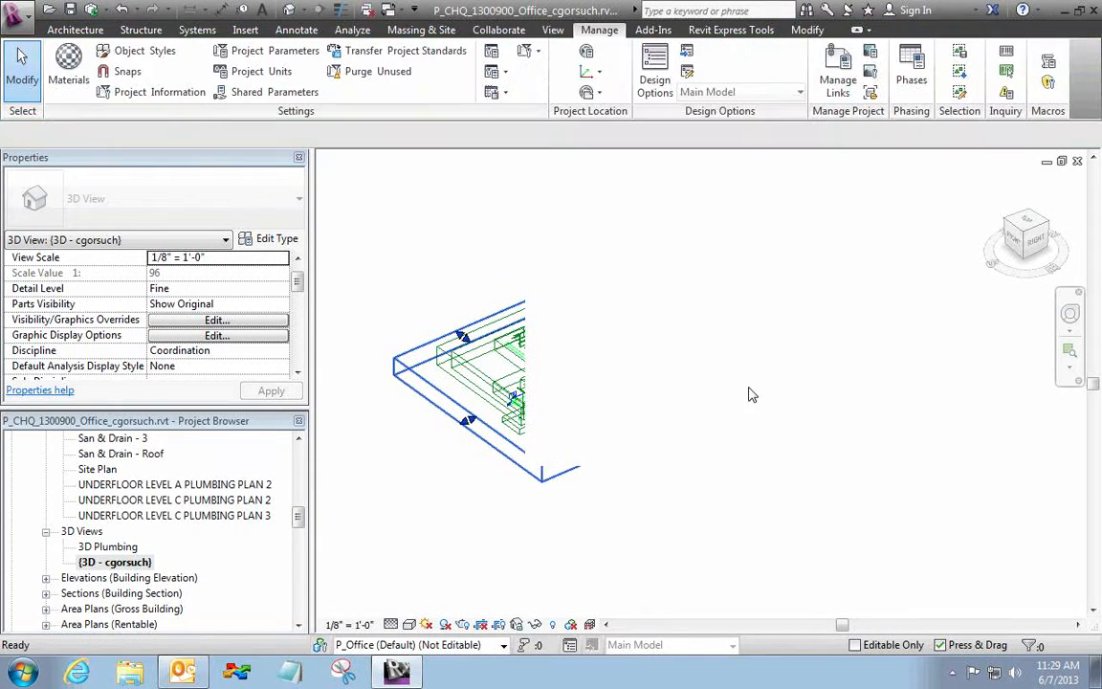
scroll(750, 393, "down", 3)
scroll(663, 392, "up", 5)
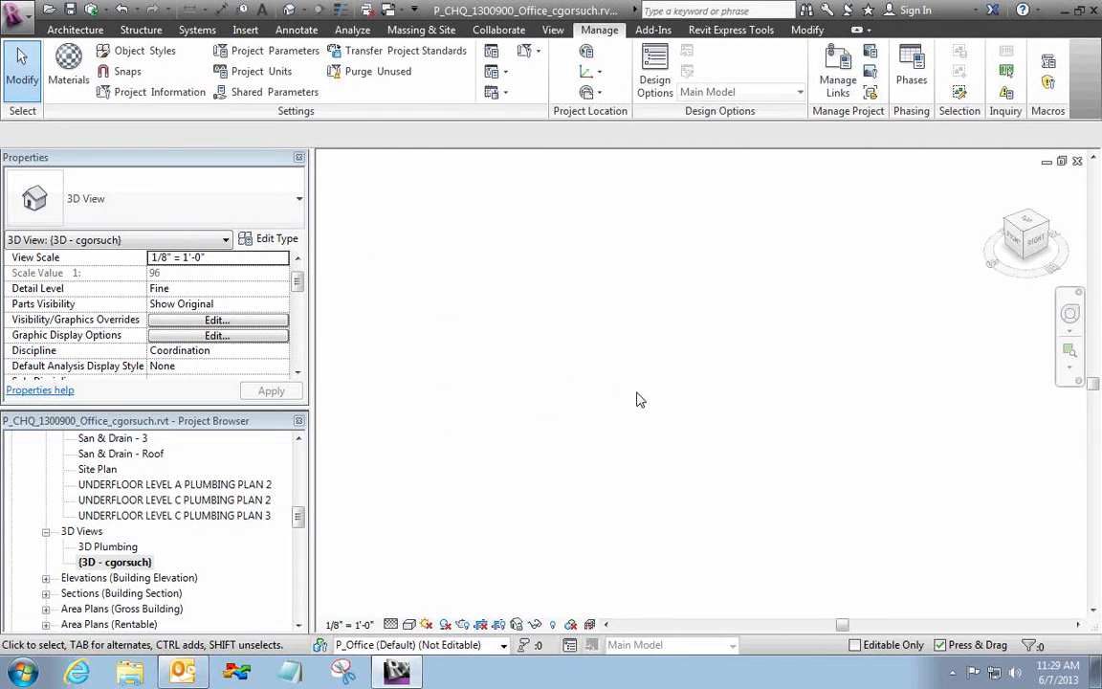
middle_click_drag(637, 393, 1060, 409)
middle_click_drag(613, 454, 718, 463)
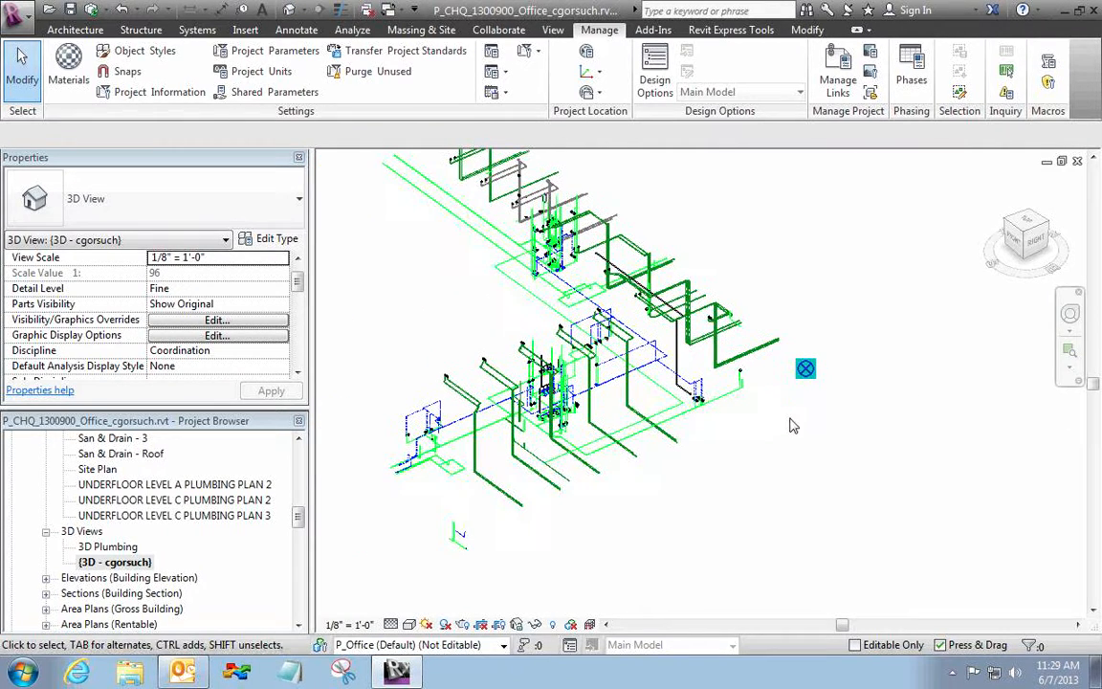
left_click(808, 373)
right_click(807, 374)
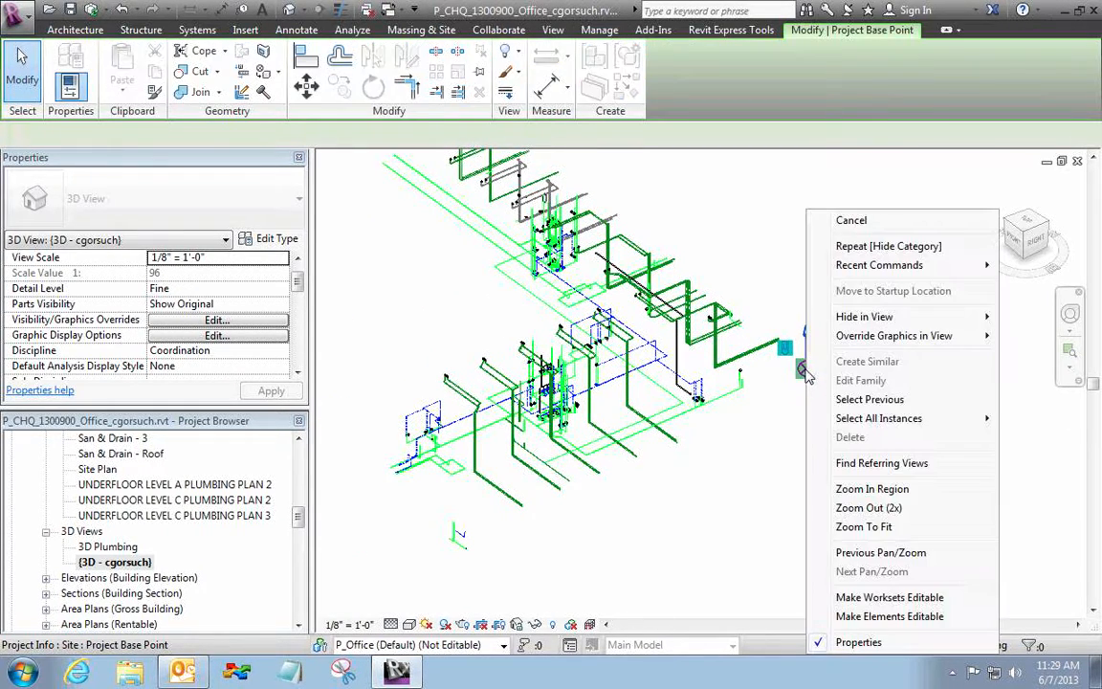
key("Escape")
key("Escape")
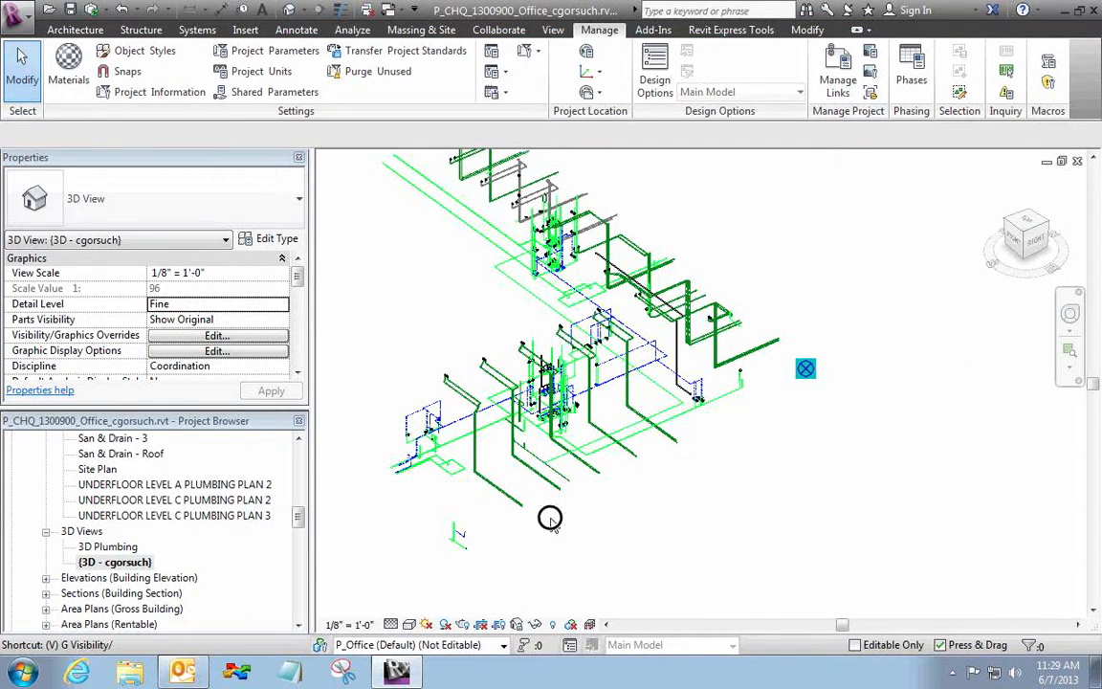
key("Escape")
key("Escape")
- Check the created phase of the short riser pipe below the coupling and of the neighboring riser's pipe above its coupling
middle_click_drag(530, 250, 530, 341)
scroll(517, 308, "up", 2)
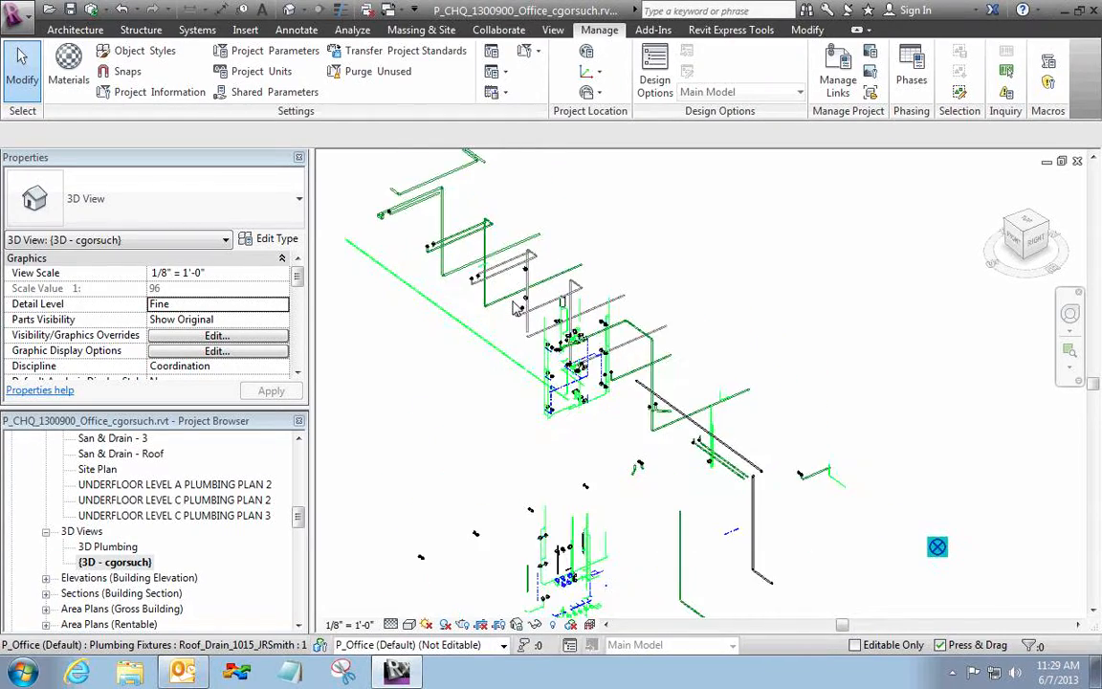
scroll(518, 308, "up", 5)
middle_click_drag(518, 308, 516, 444)
scroll(523, 446, "up", 5)
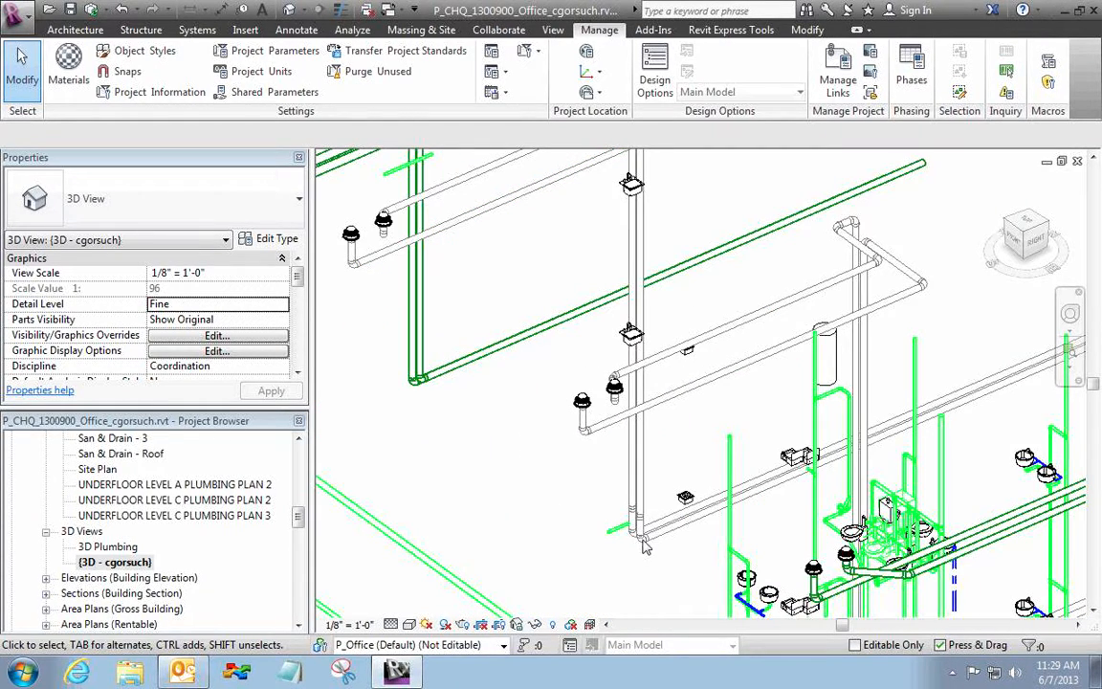
scroll(644, 546, "up", 6)
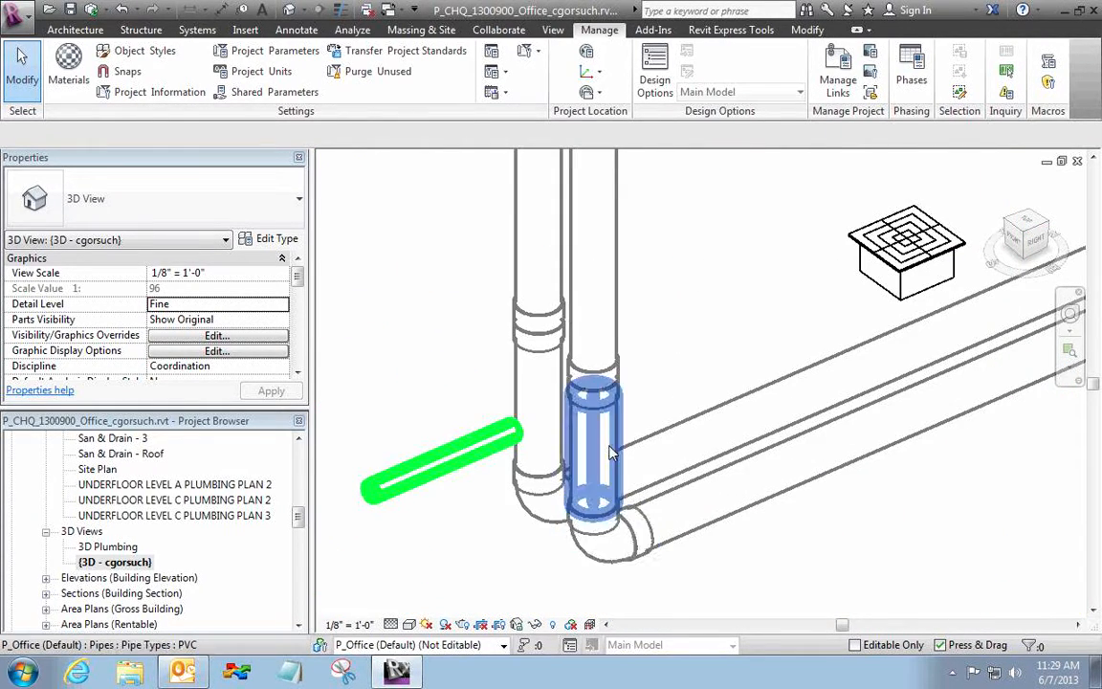
left_click(558, 398)
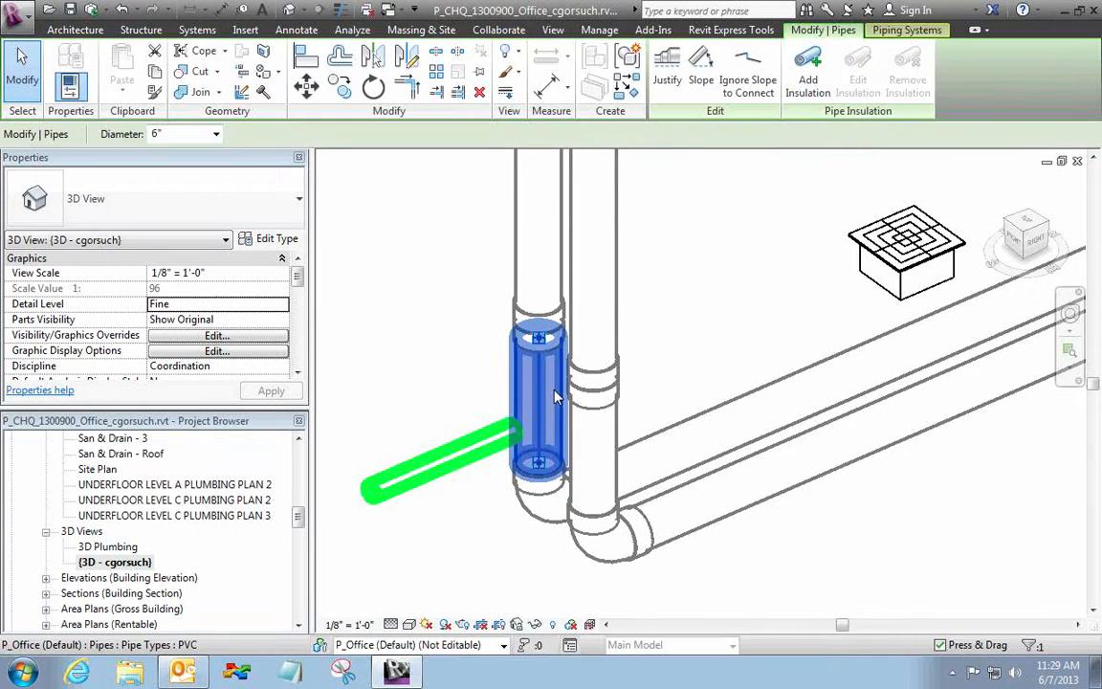
left_click_drag(298, 278, 295, 354)
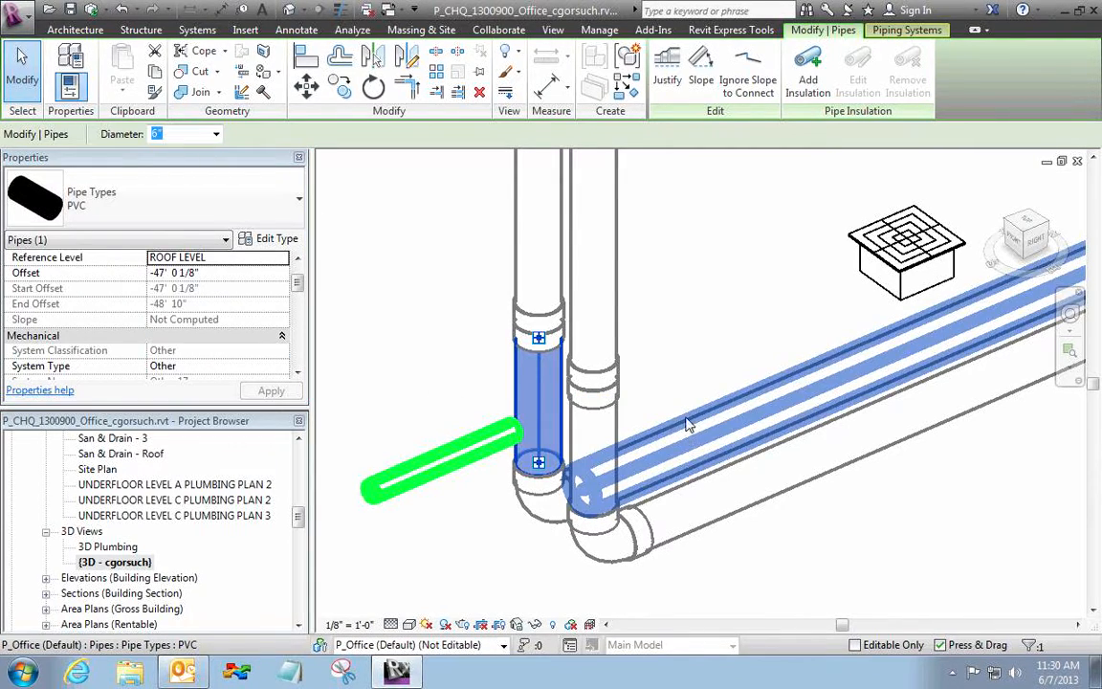
left_click(594, 261)
left_click_drag(296, 287, 294, 354)
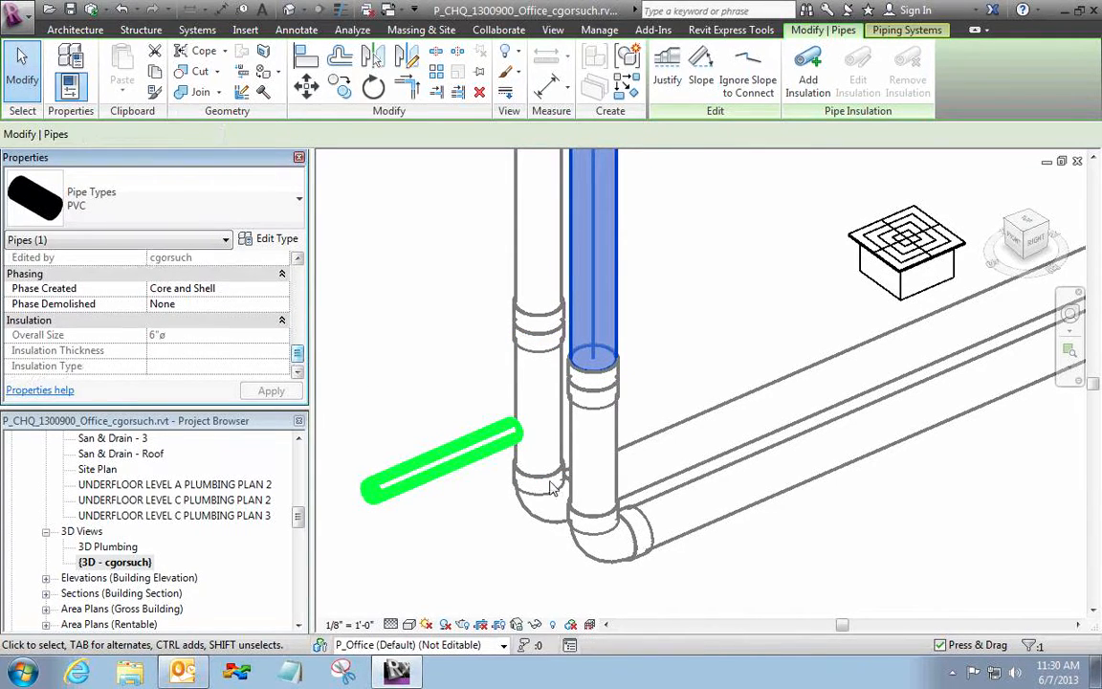
- Set the created phase of the pipes and bends below the couplings on both risers to Underfloor
left_click(728, 602)
left_click_drag(558, 504, 551, 456)
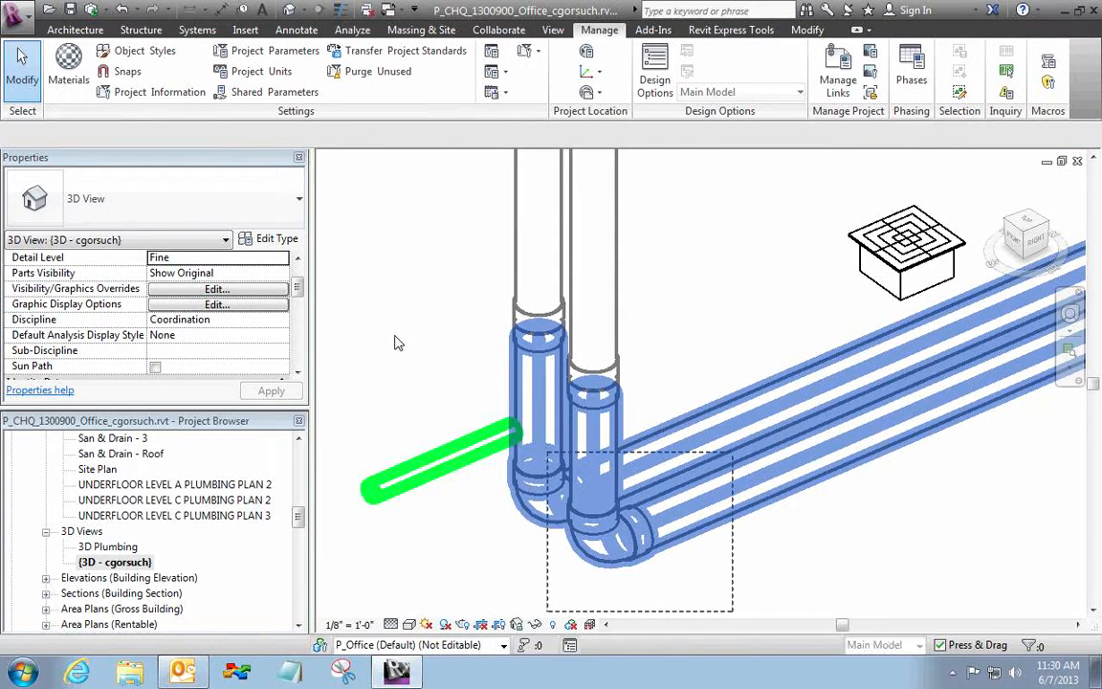
left_click_drag(296, 303, 290, 341)
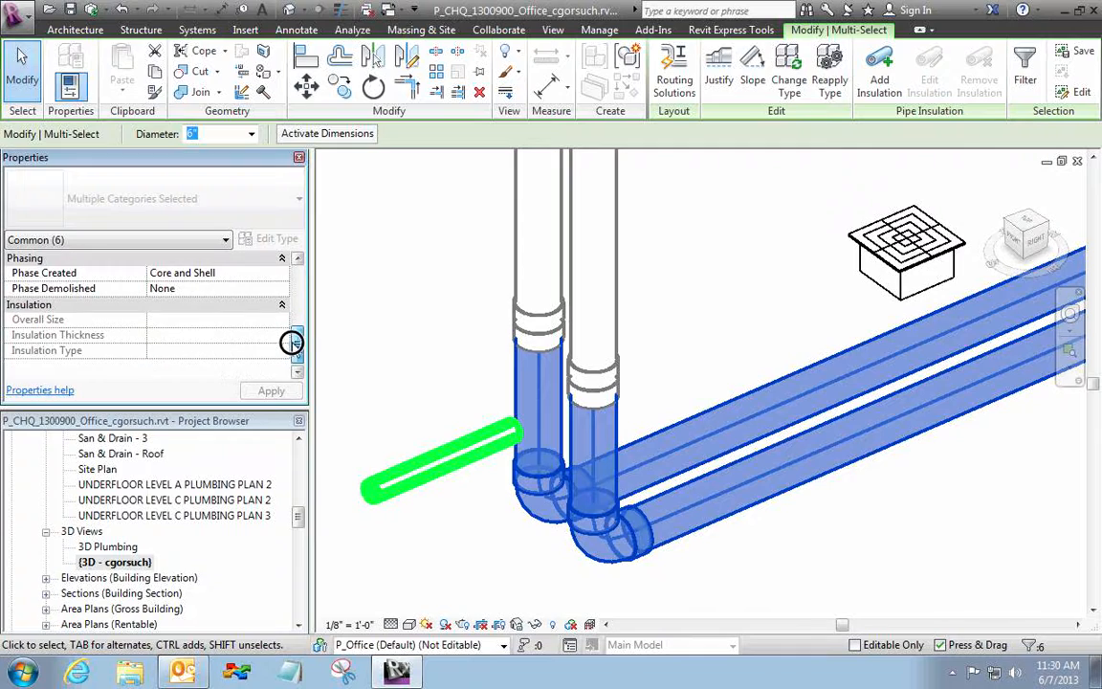
left_click(263, 274)
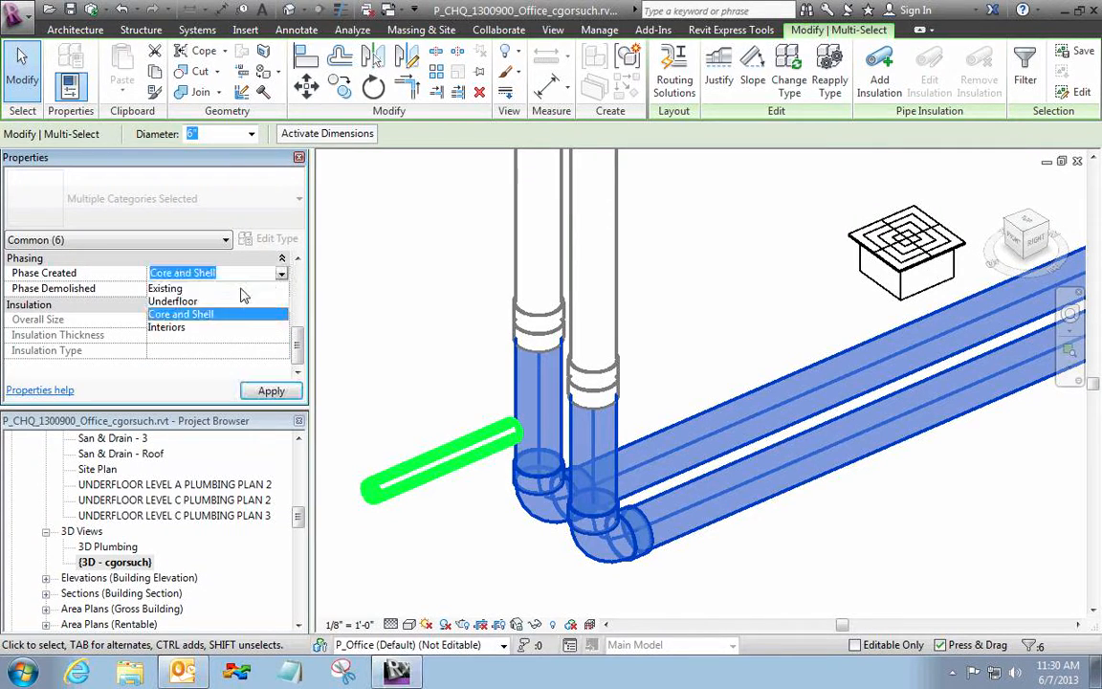
left_click(213, 301)
left_click(263, 387)
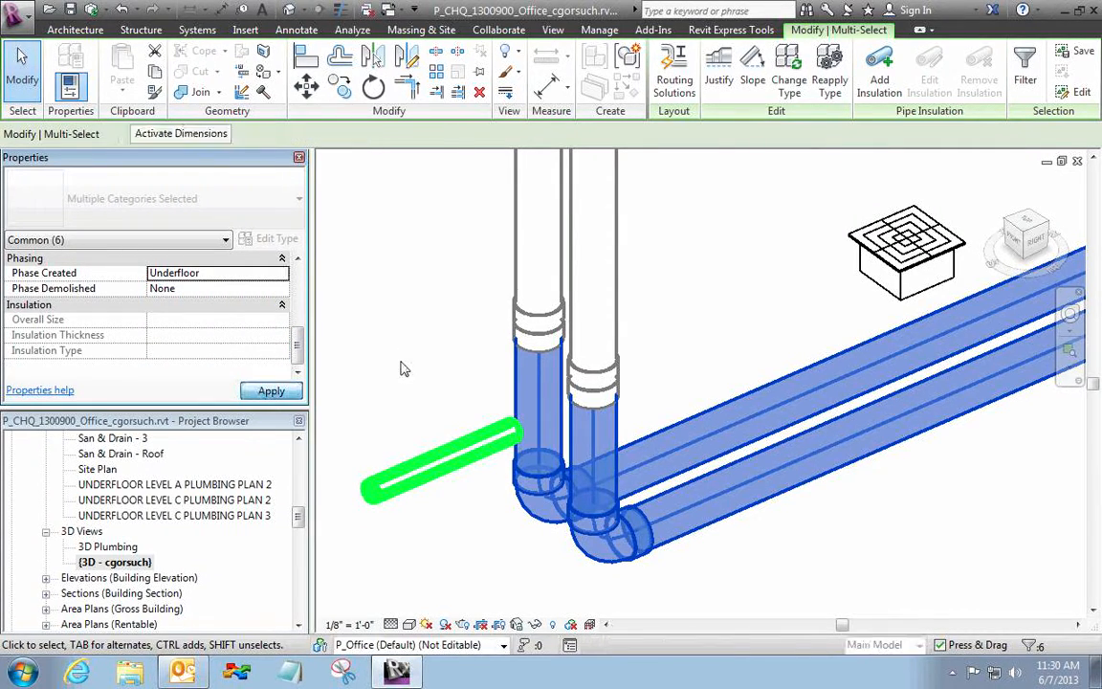
left_click(388, 357)
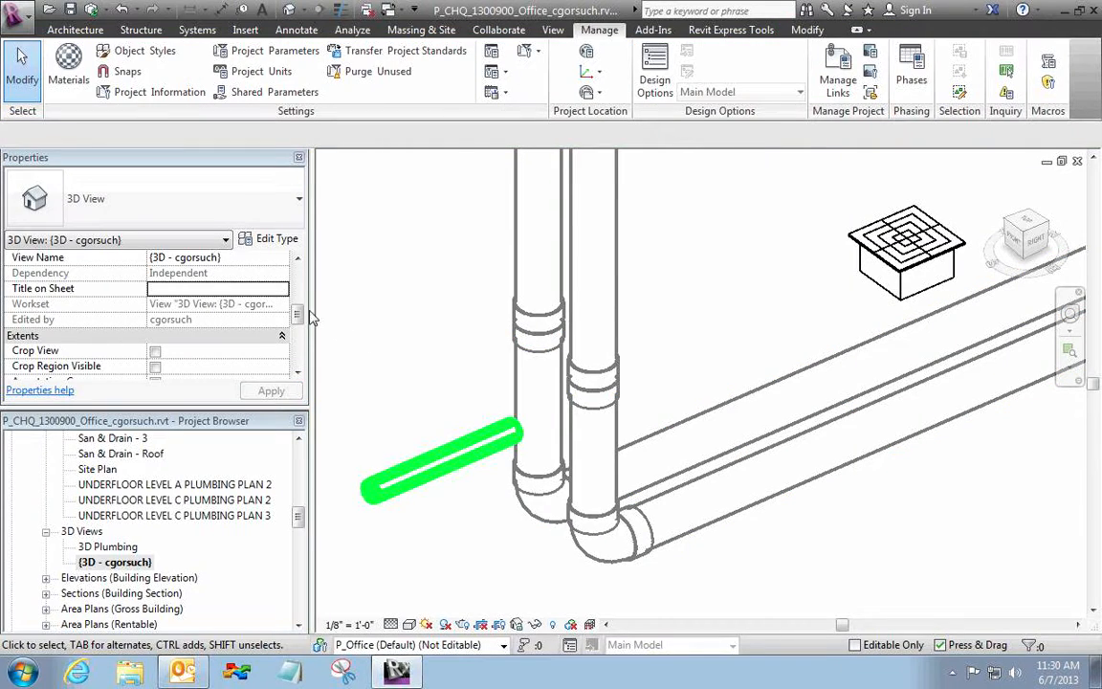
- Check the 3D view's phase filter and phase, and examine the base bends of the neighboring riser groups
left_click_drag(300, 315, 299, 367)
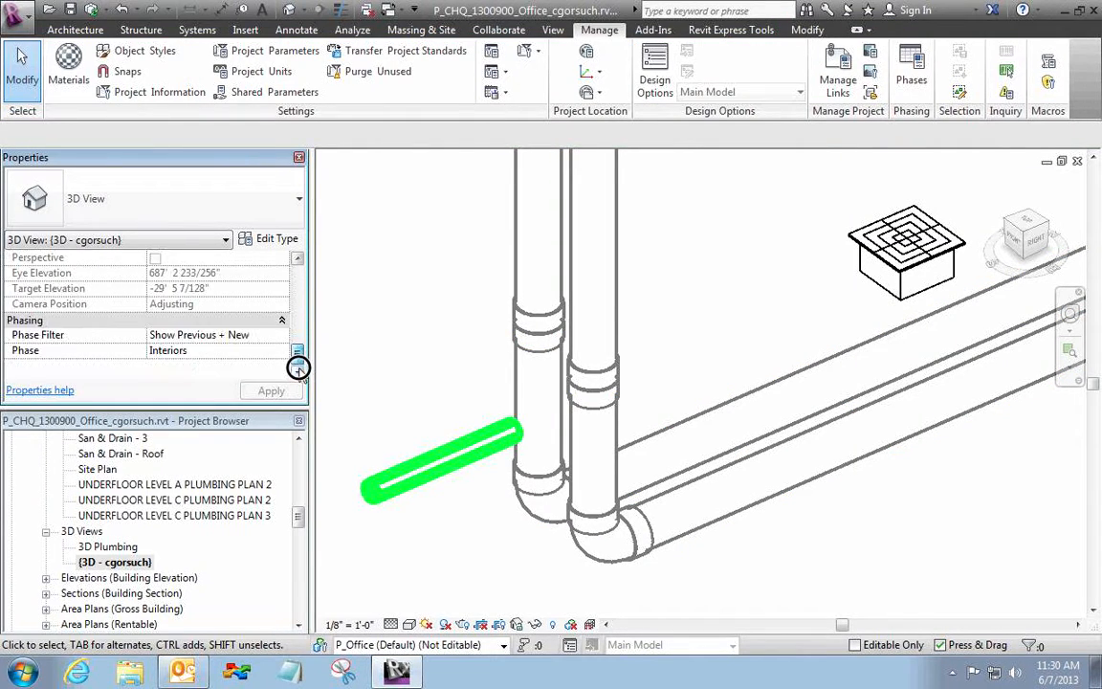
left_click(188, 337)
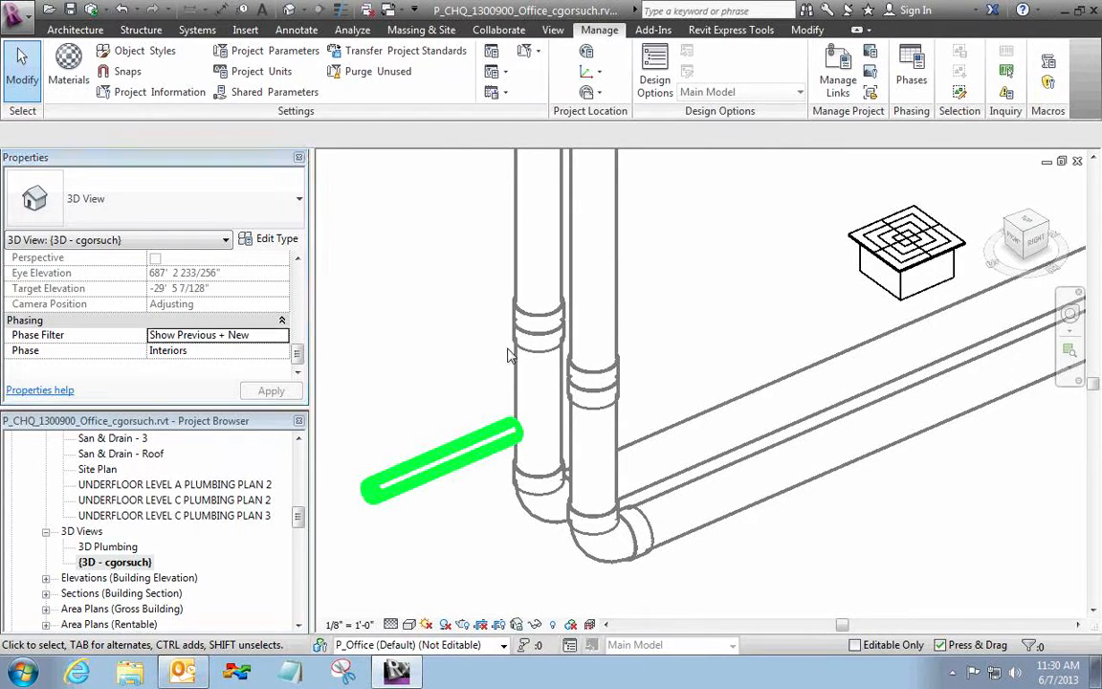
scroll(428, 359, "down", 3)
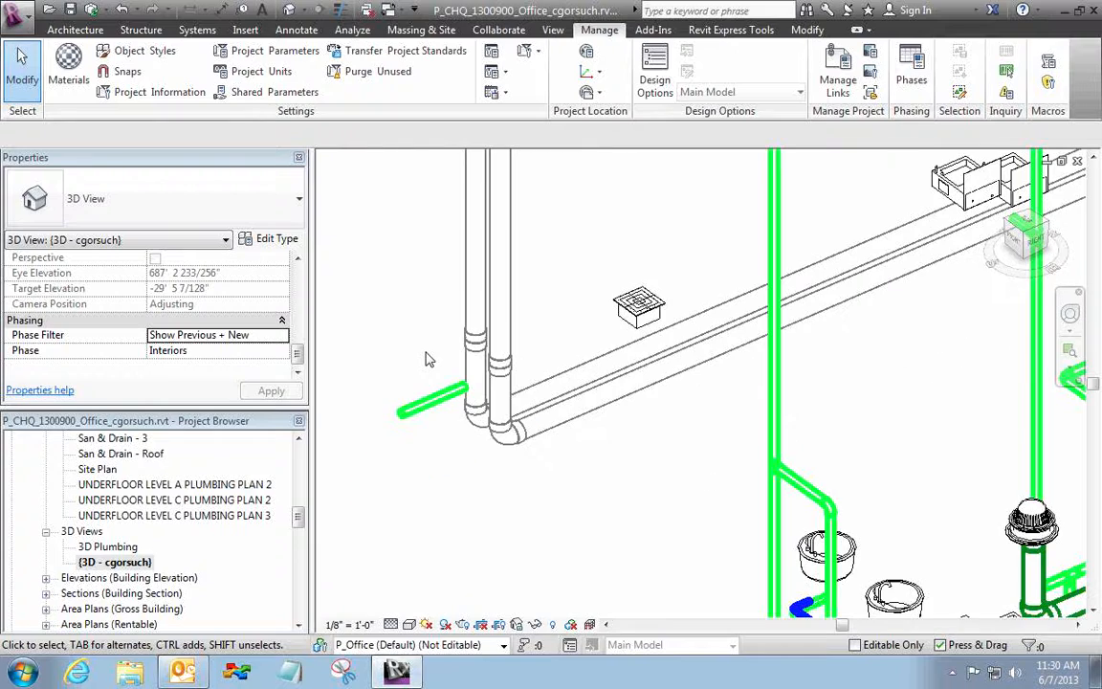
scroll(428, 359, "down", 2)
scroll(651, 440, "up", 6)
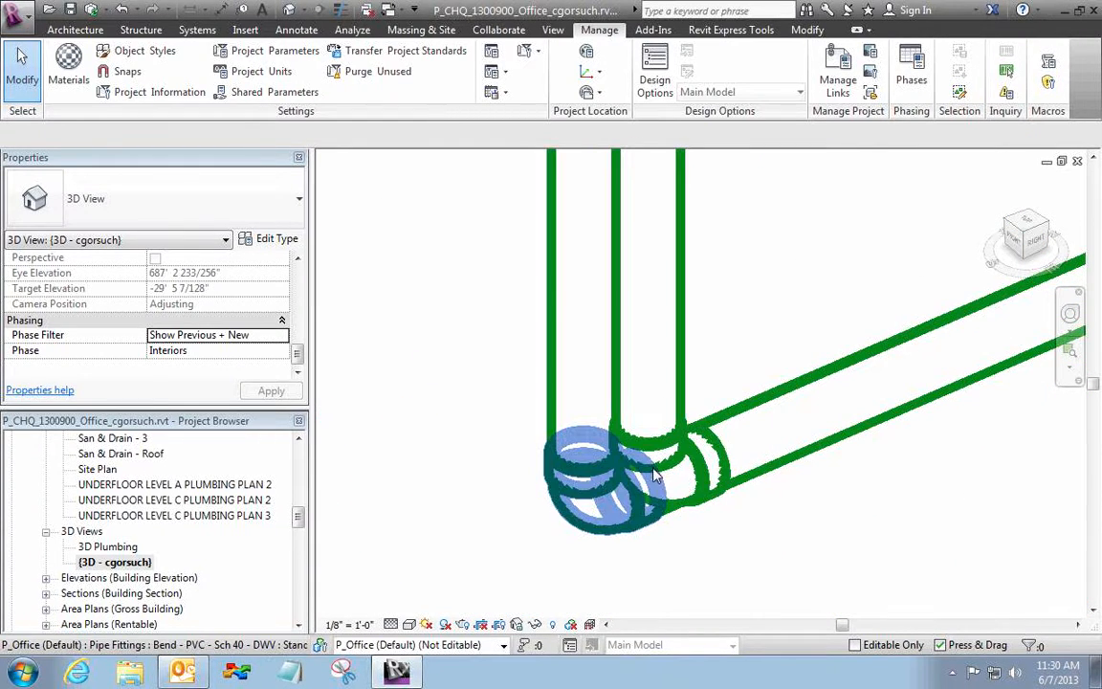
left_click(654, 466)
middle_click_drag(659, 572, 828, 571, "shift")
scroll(829, 571, "down", 4)
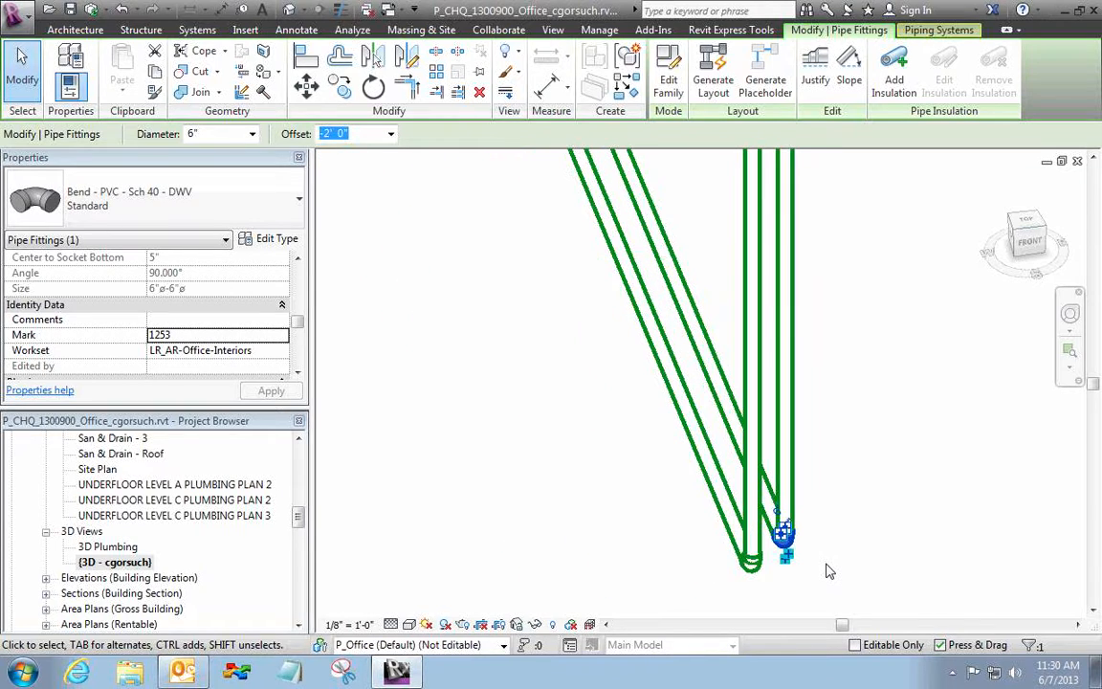
scroll(643, 541, "down", 6)
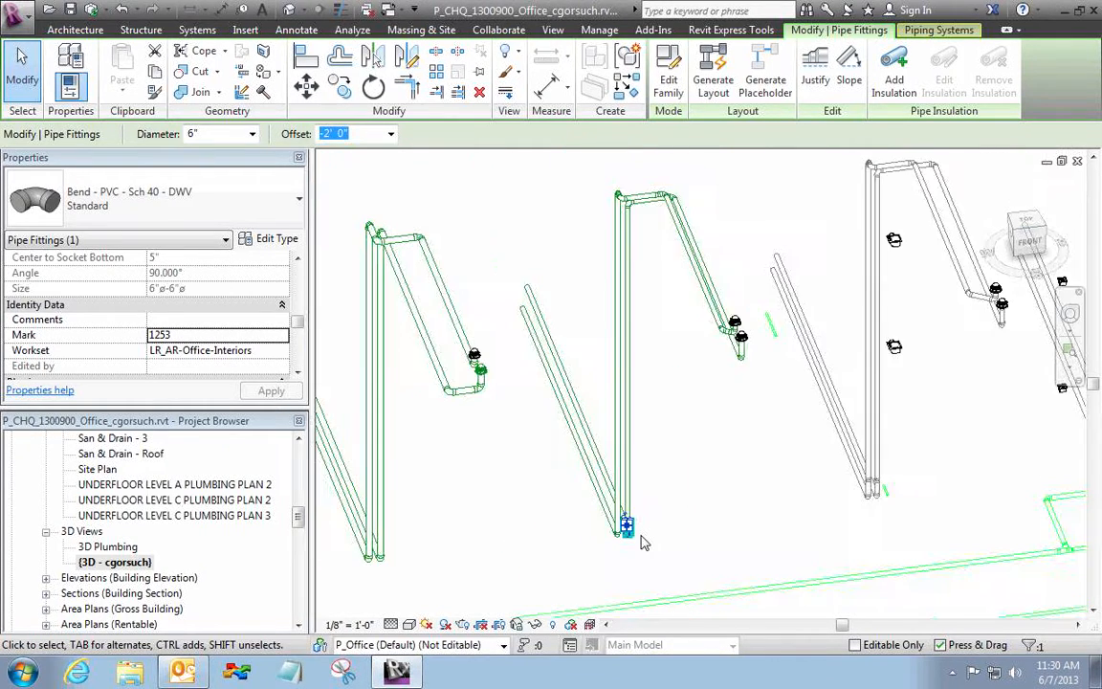
key("Escape")
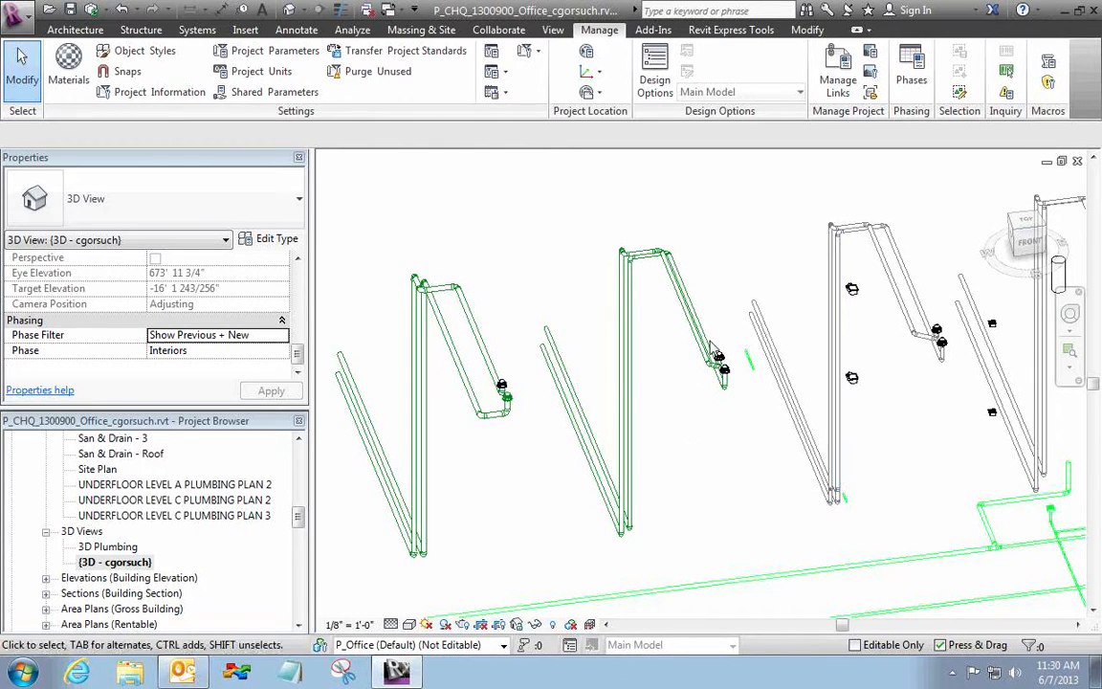
- Set the created phase of the two neighboring riser groups, including their upper piping and drains, to Core and Shell
left_click_drag(737, 418, 609, 235)
left_click_drag(527, 436, 407, 250)
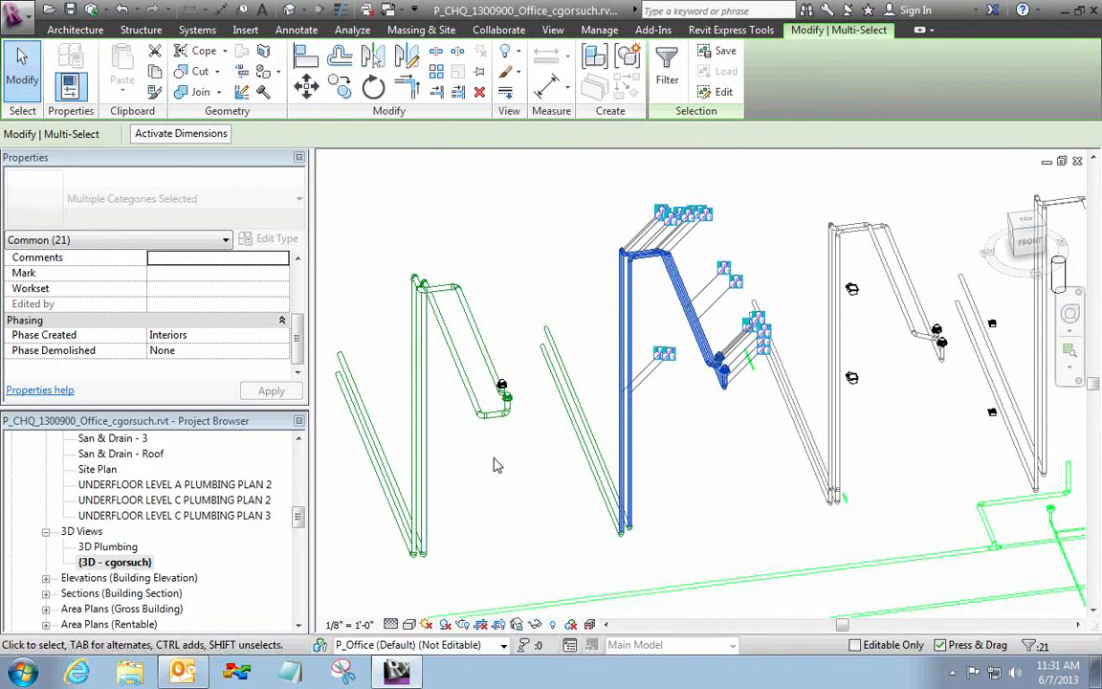
left_click_drag(524, 465, 405, 239)
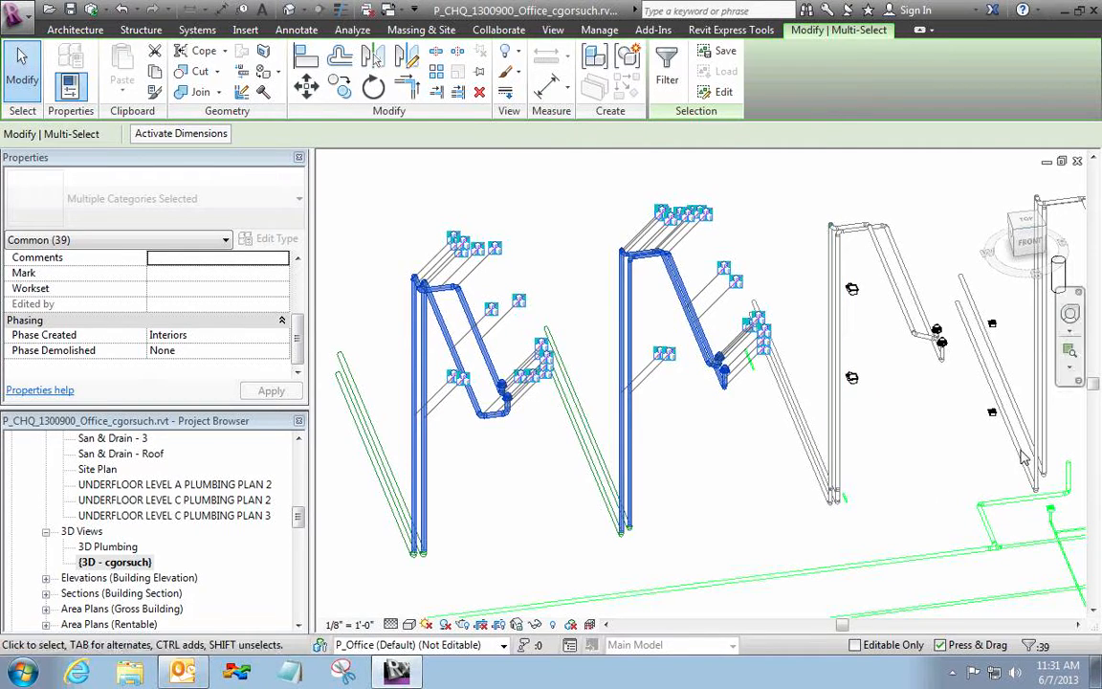
left_click(281, 290)
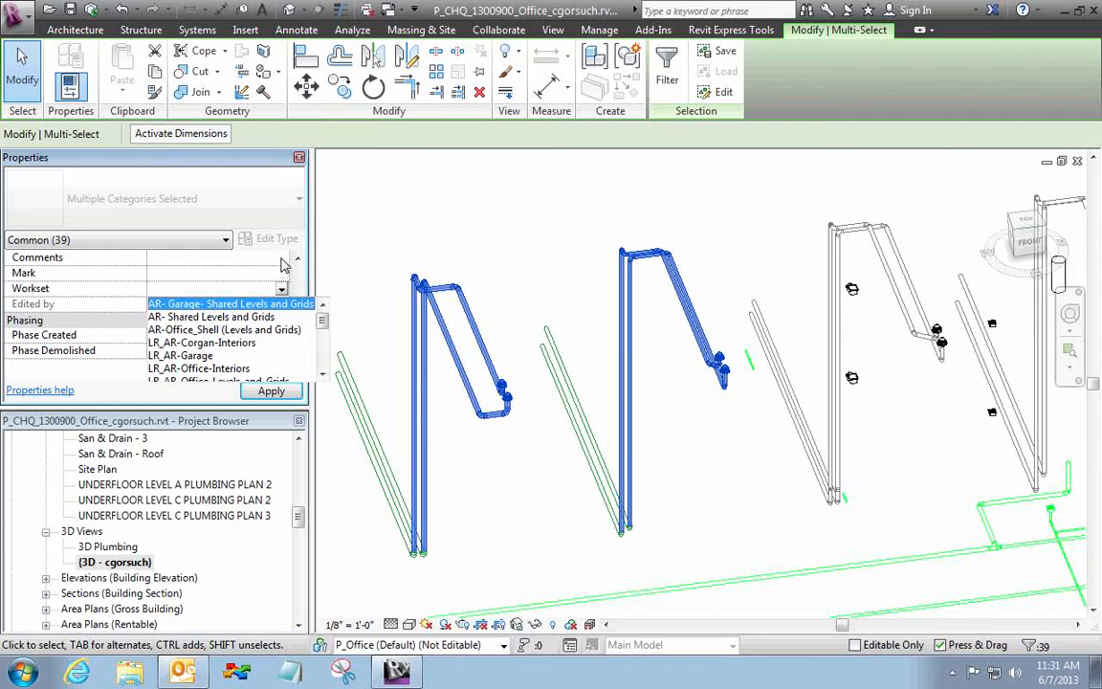
key("Escape")
left_click(282, 337)
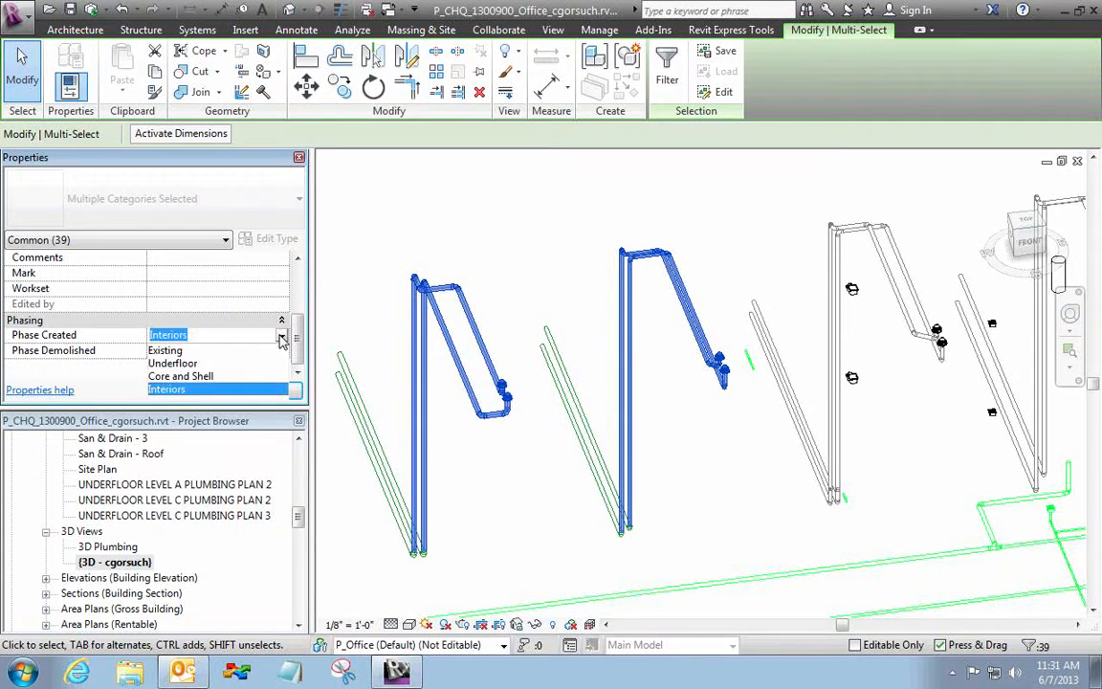
left_click(197, 376)
left_click(271, 390)
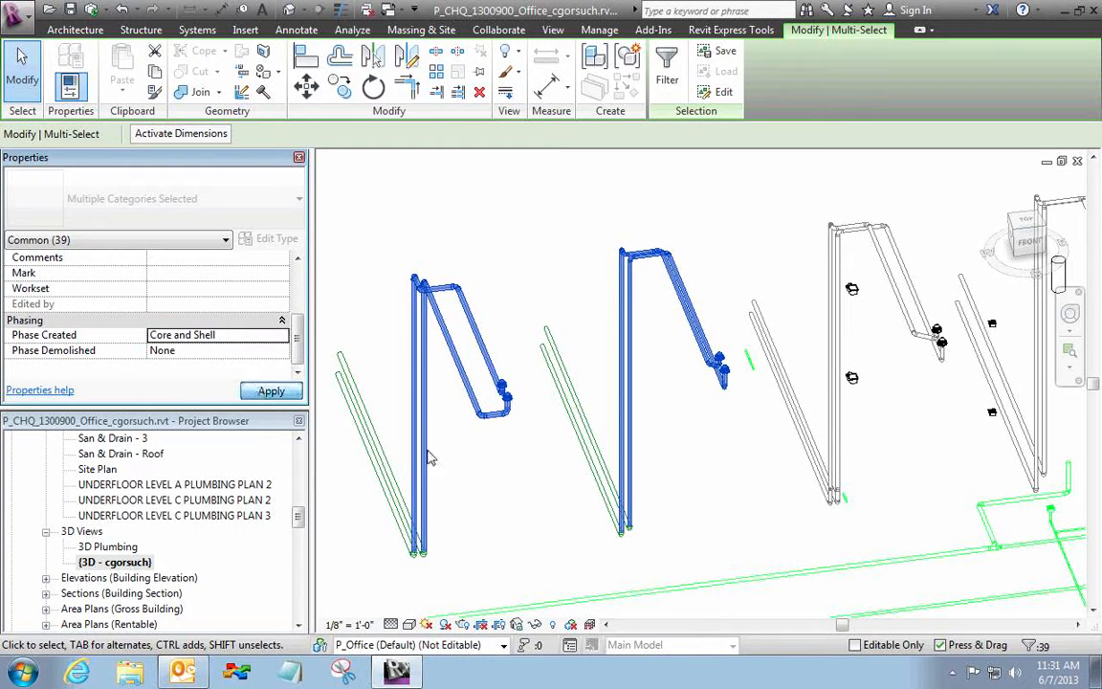
left_click(548, 491)
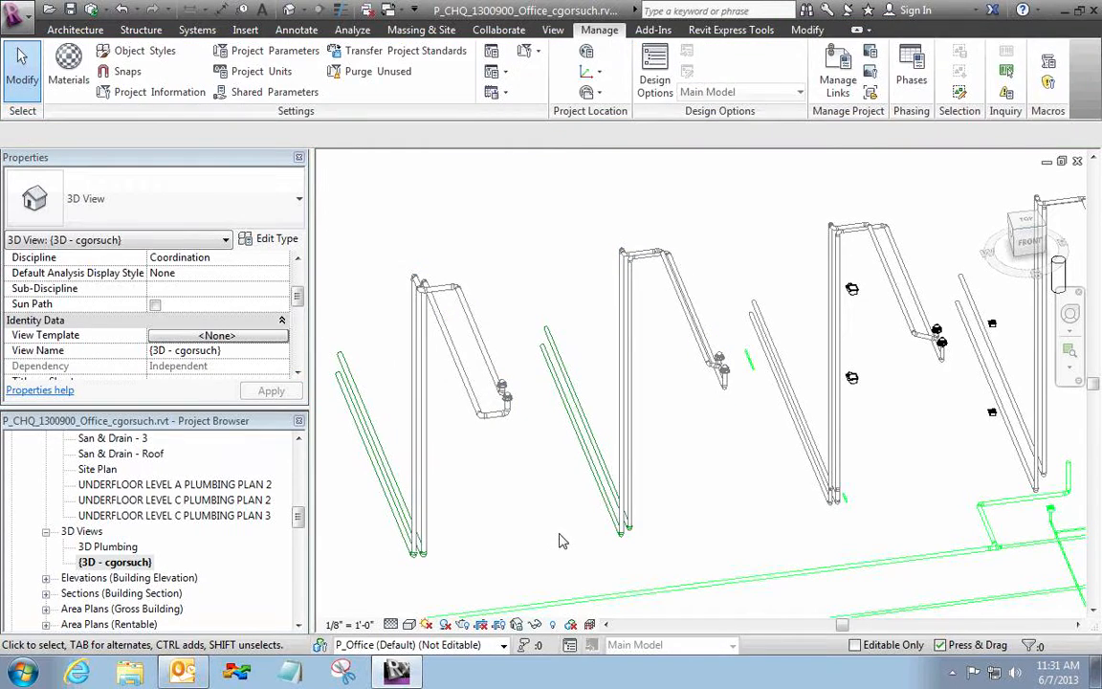
- Set the created phase of the underground pipes and base bends on those two riser groups to Underfloor, leaving out the vertical risers
left_click_drag(655, 552, 590, 497)
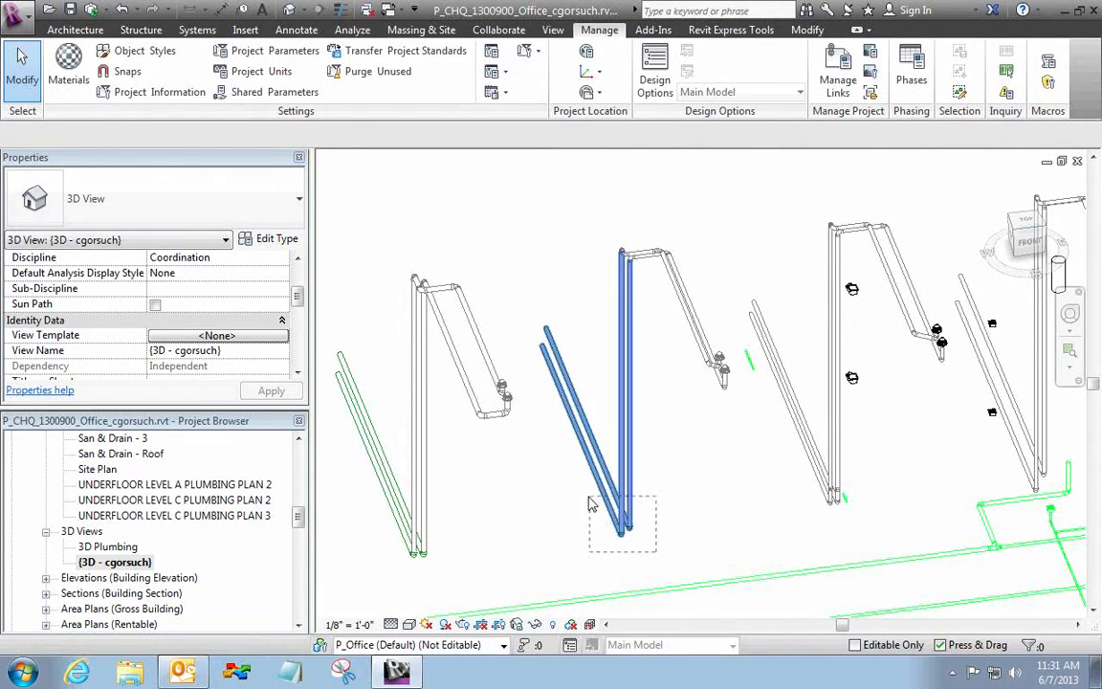
left_click_drag(493, 556, 364, 525, "ctrl")
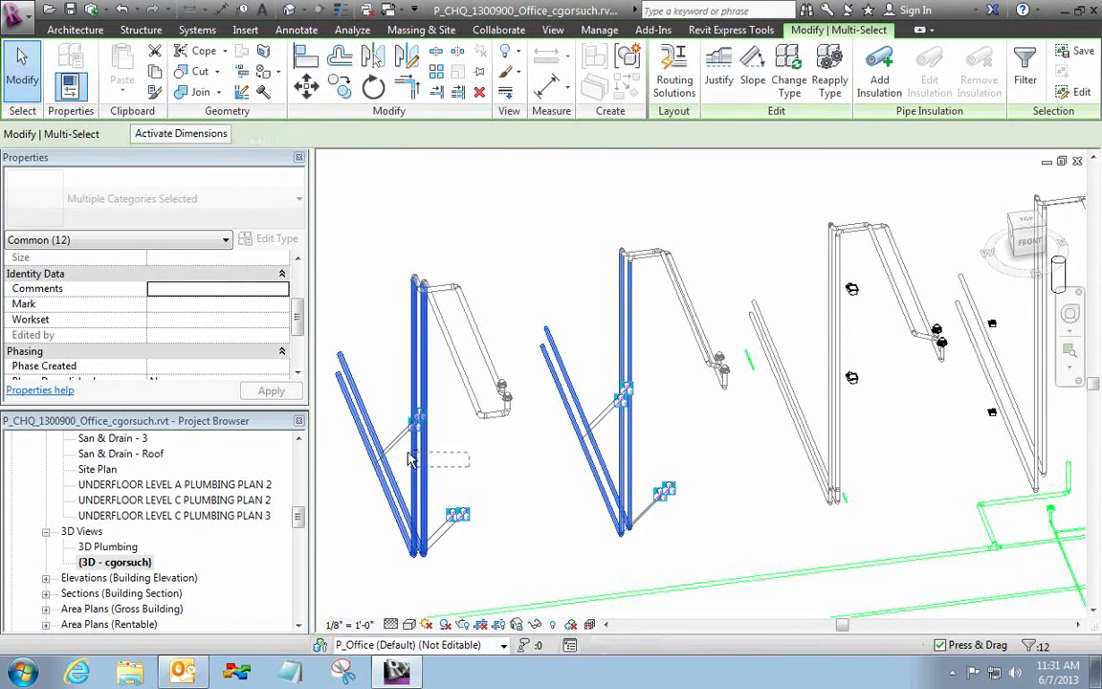
left_click_drag(645, 444, 608, 441, "shift")
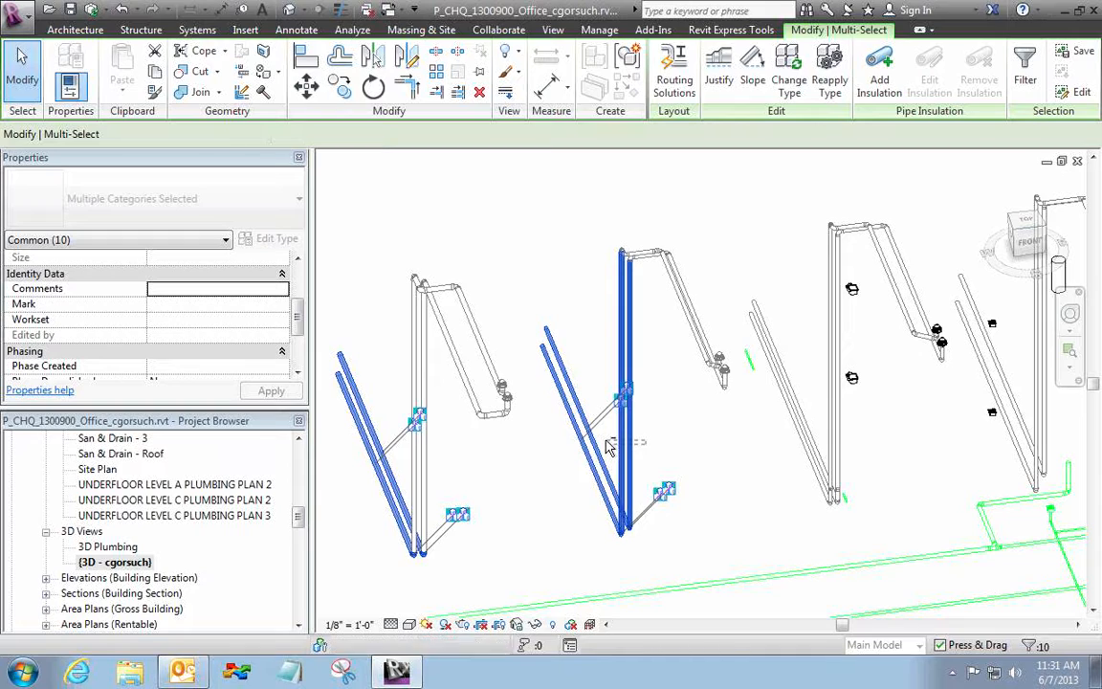
left_click(277, 366)
left_click(281, 368)
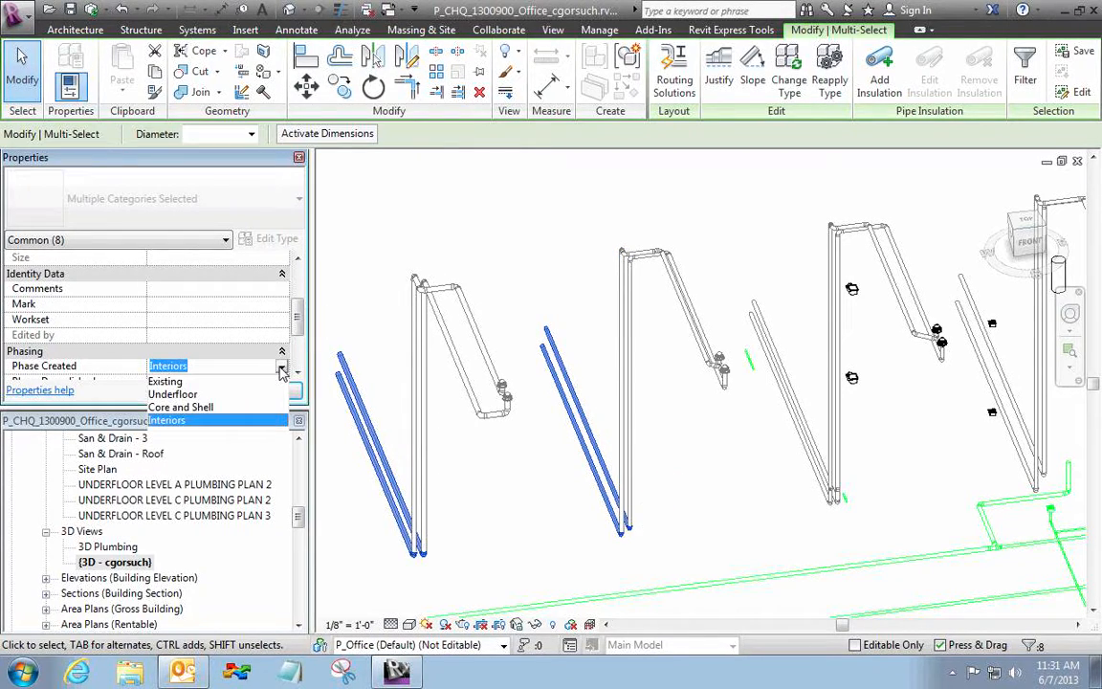
left_click(228, 394)
left_click(260, 391)
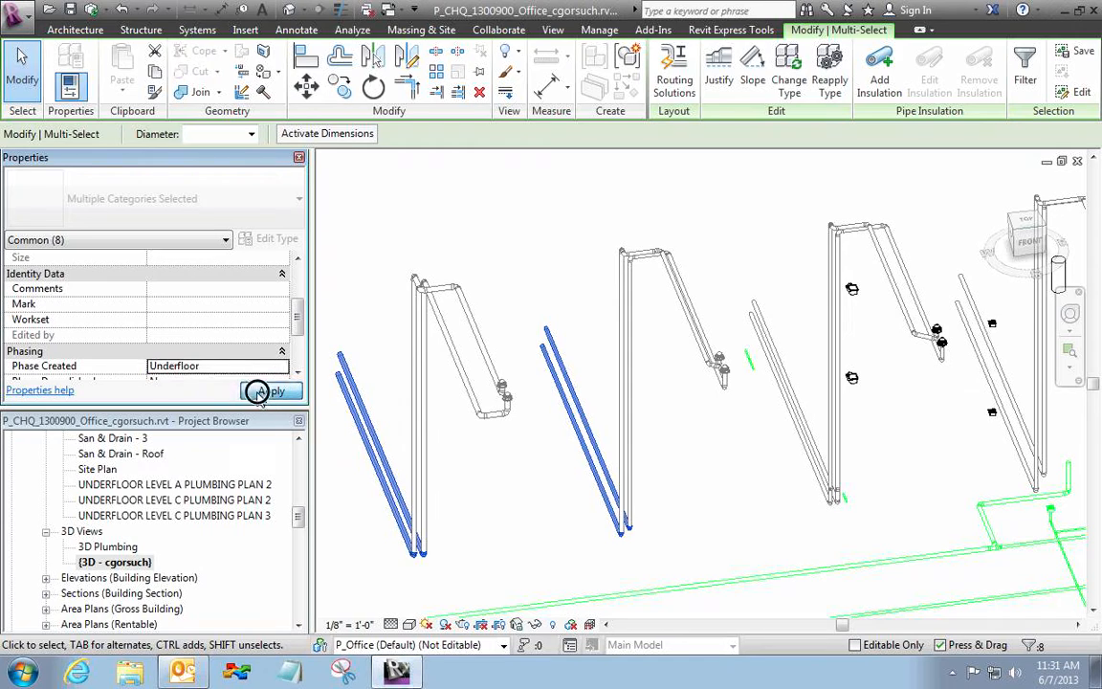
left_click(539, 508)
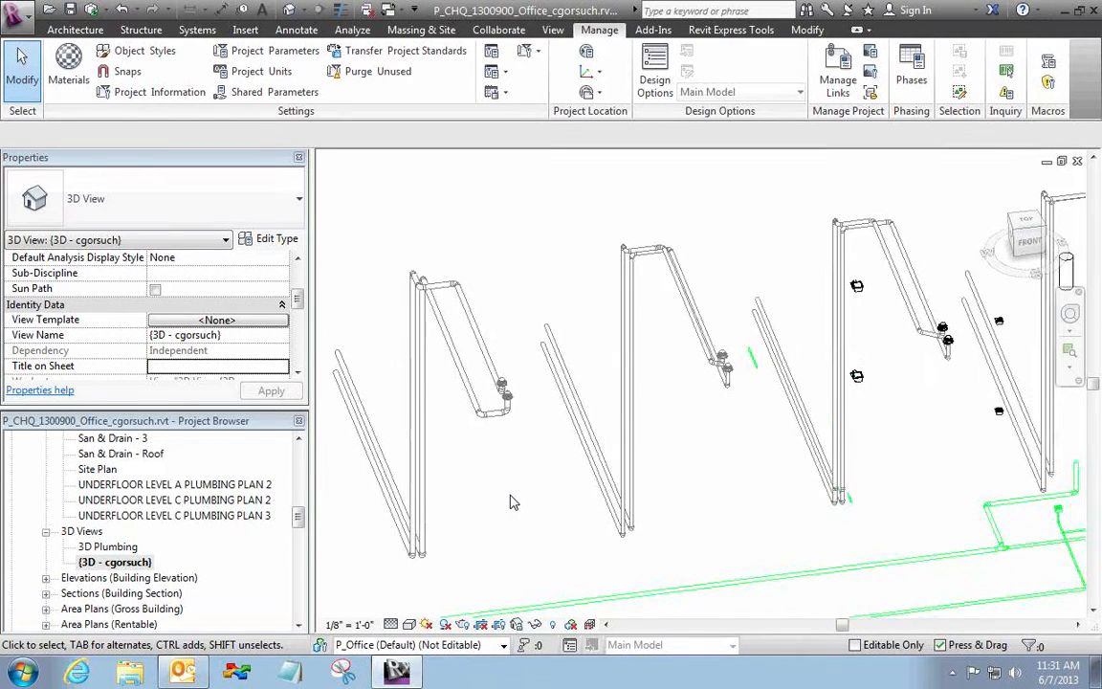
- Set the 3D view's phase filter to Show New, keeping the Interiors phase
scroll(512, 501, "down", 5)
middle_click_drag(512, 502, 507, 339)
left_click_drag(302, 301, 285, 369)
left_click(282, 337)
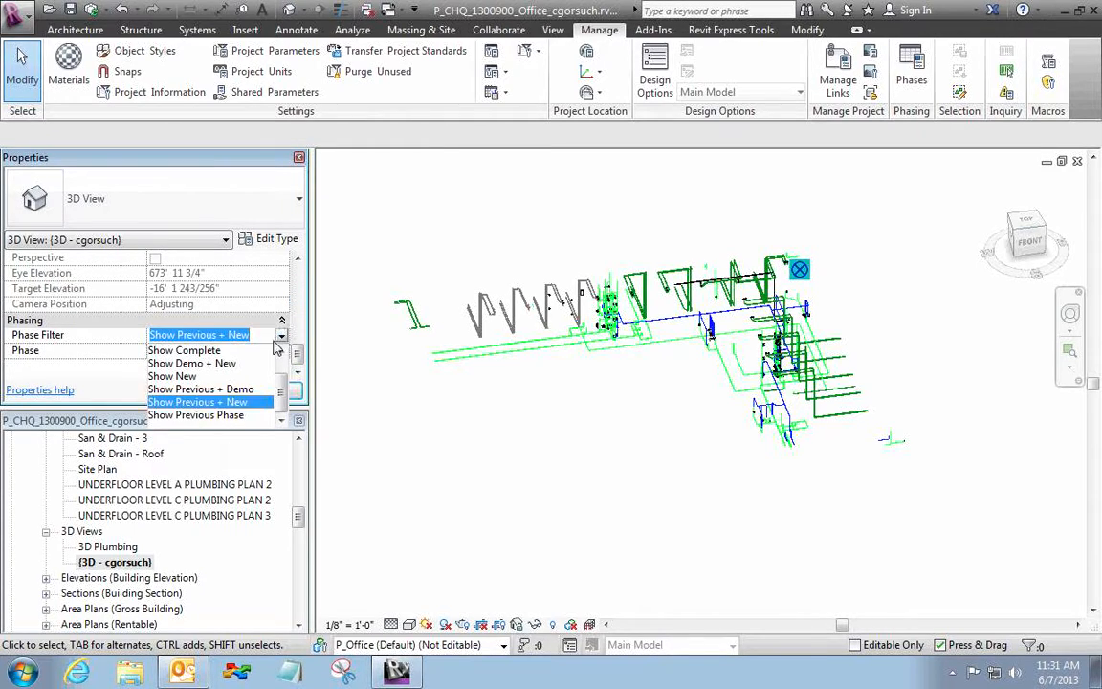
left_click(207, 376)
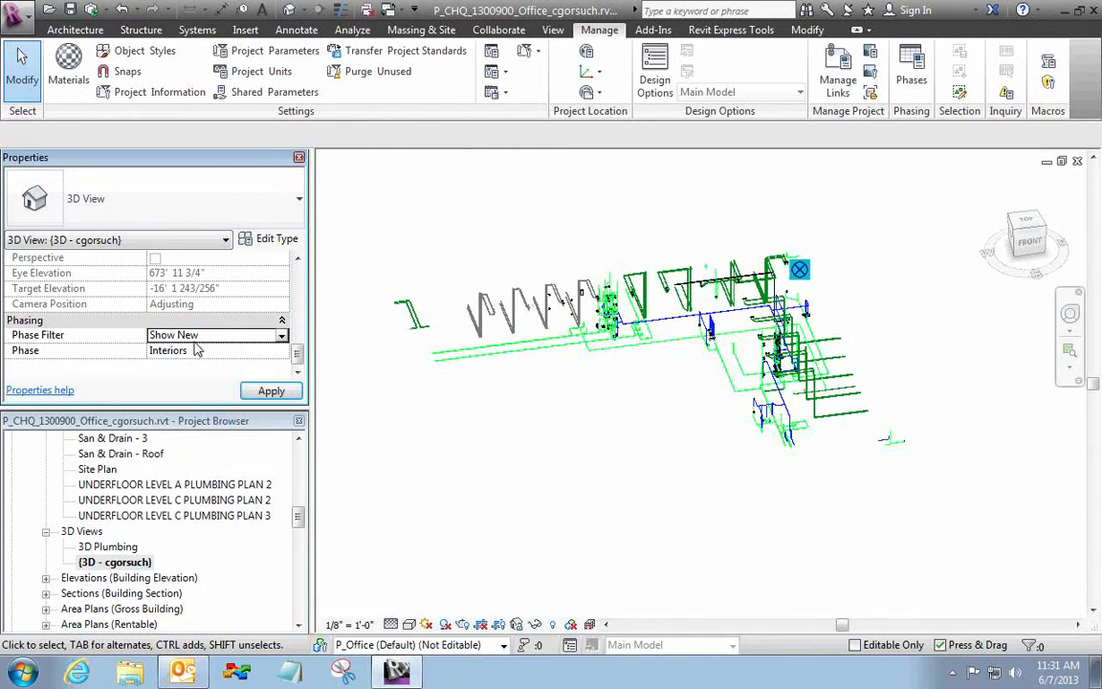
left_click(252, 392)
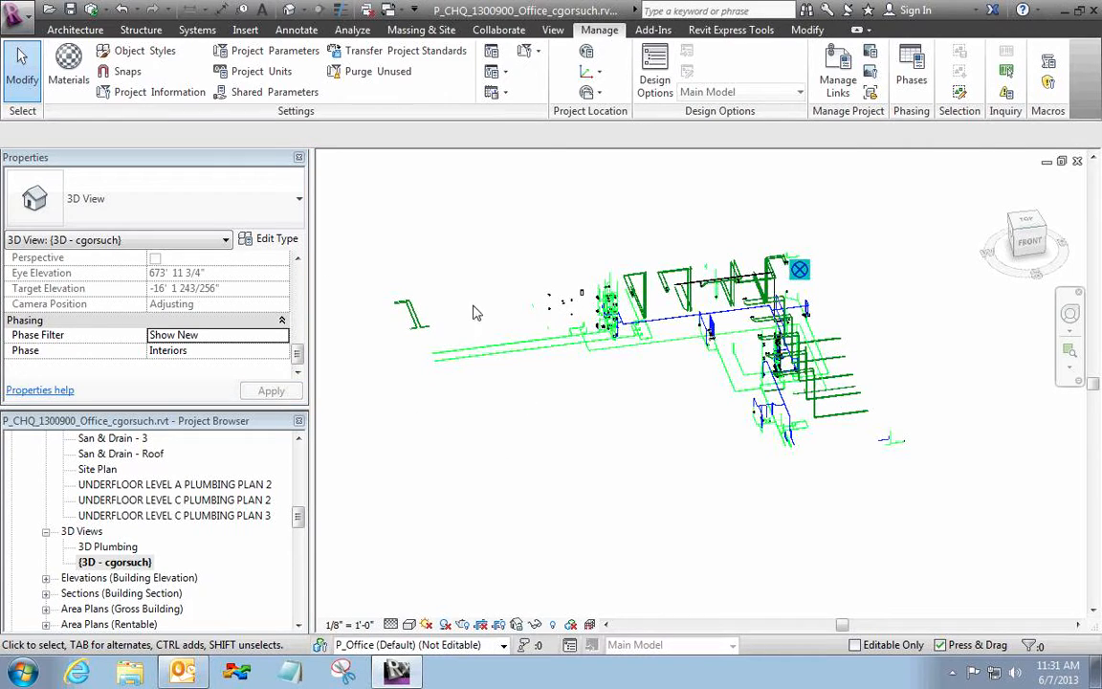
- Try to set the created phase of all shown elements, excluding the project base point and survey point, to Core and Shell
left_click_drag(364, 213, 697, 516)
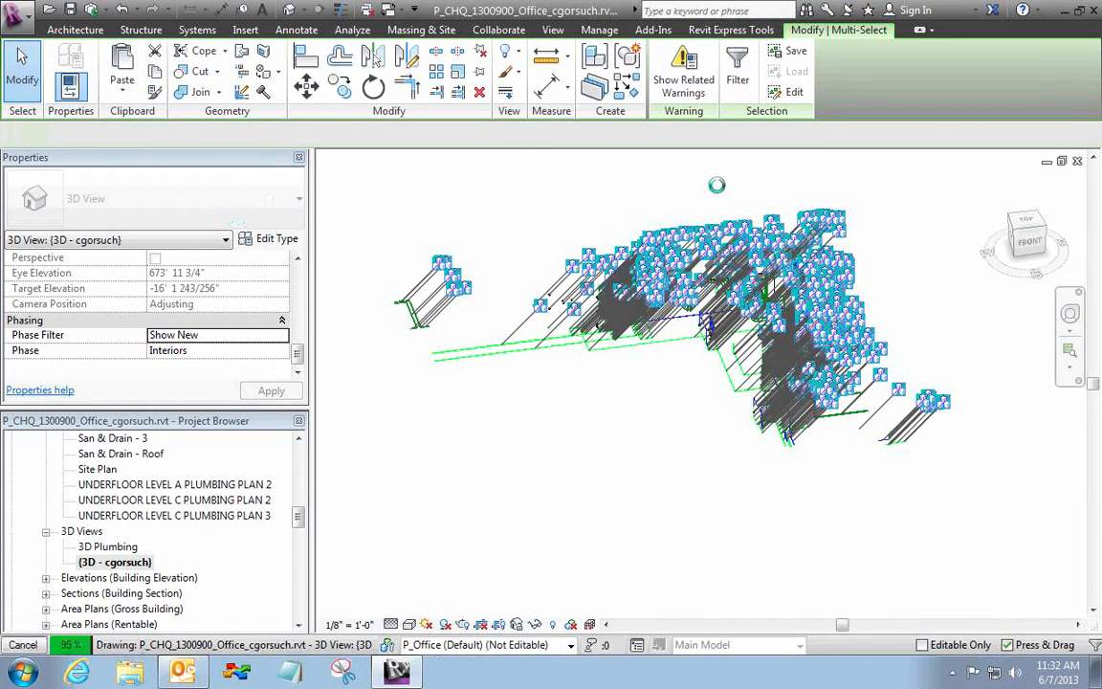
left_click(738, 86)
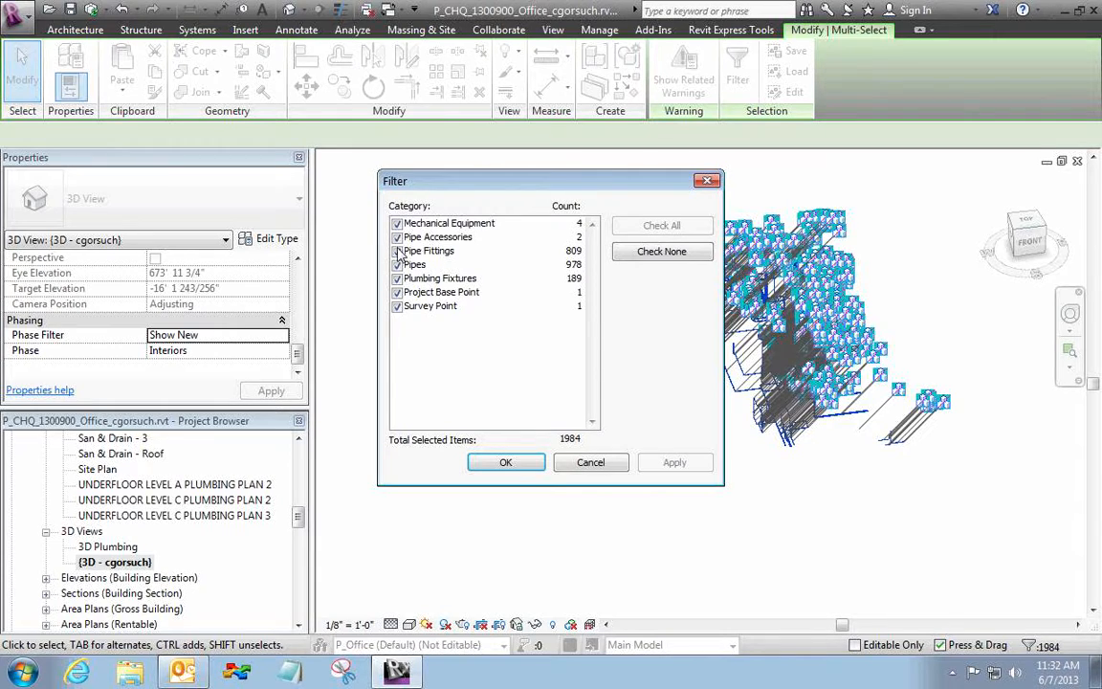
left_click(397, 292)
left_click(397, 307)
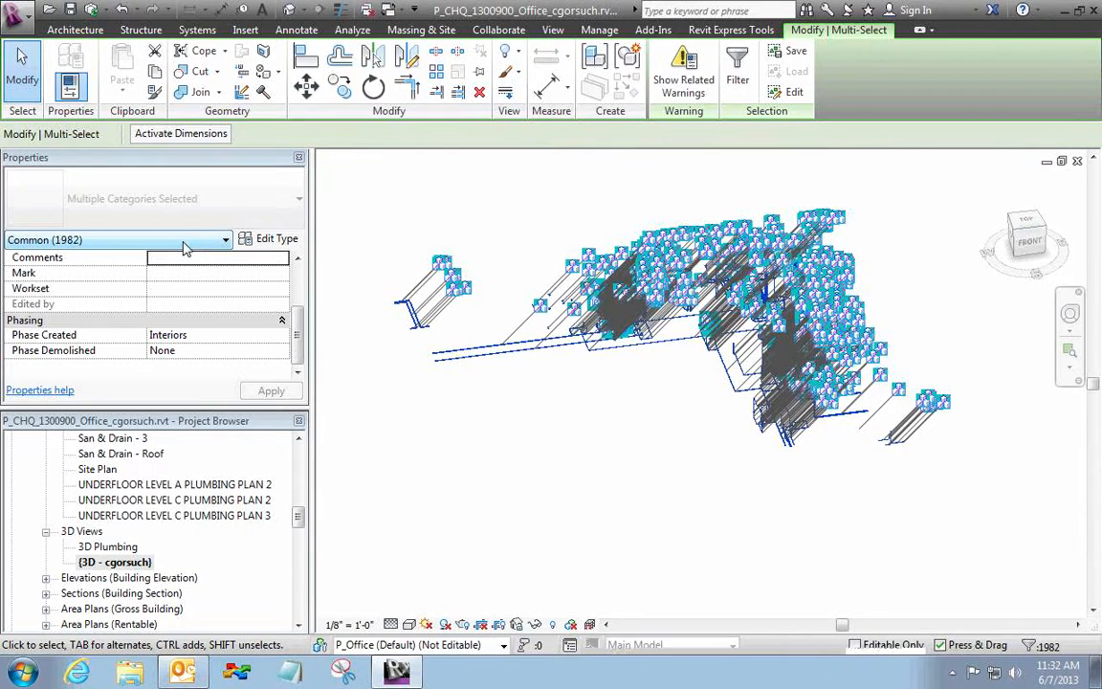
left_click(284, 342)
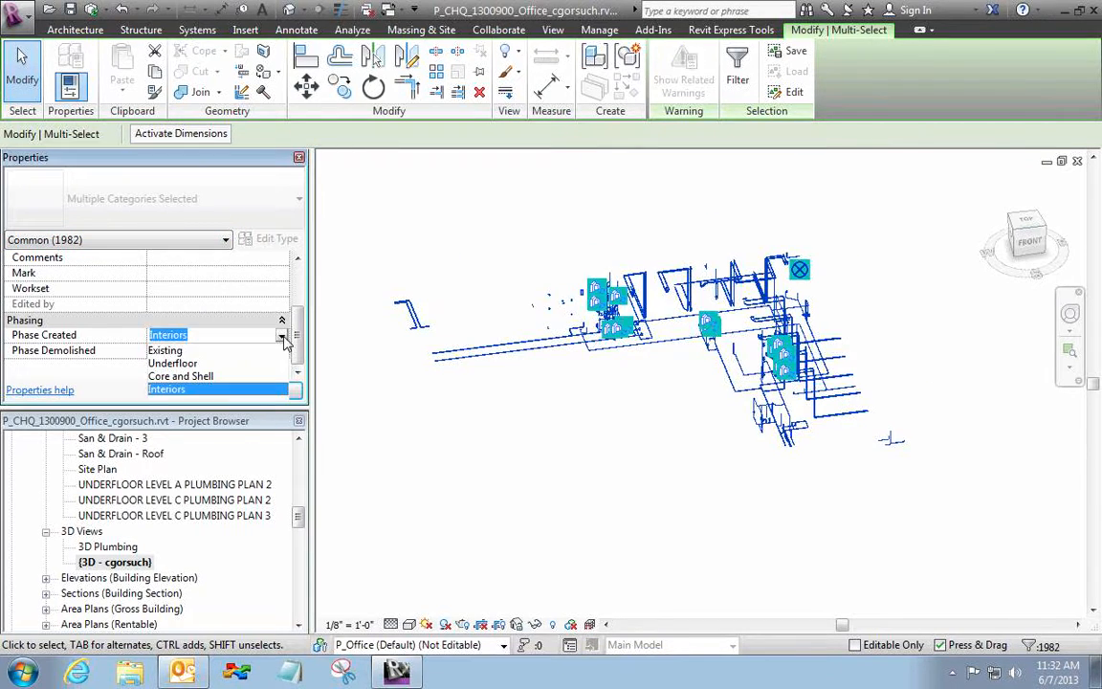
left_click(238, 376)
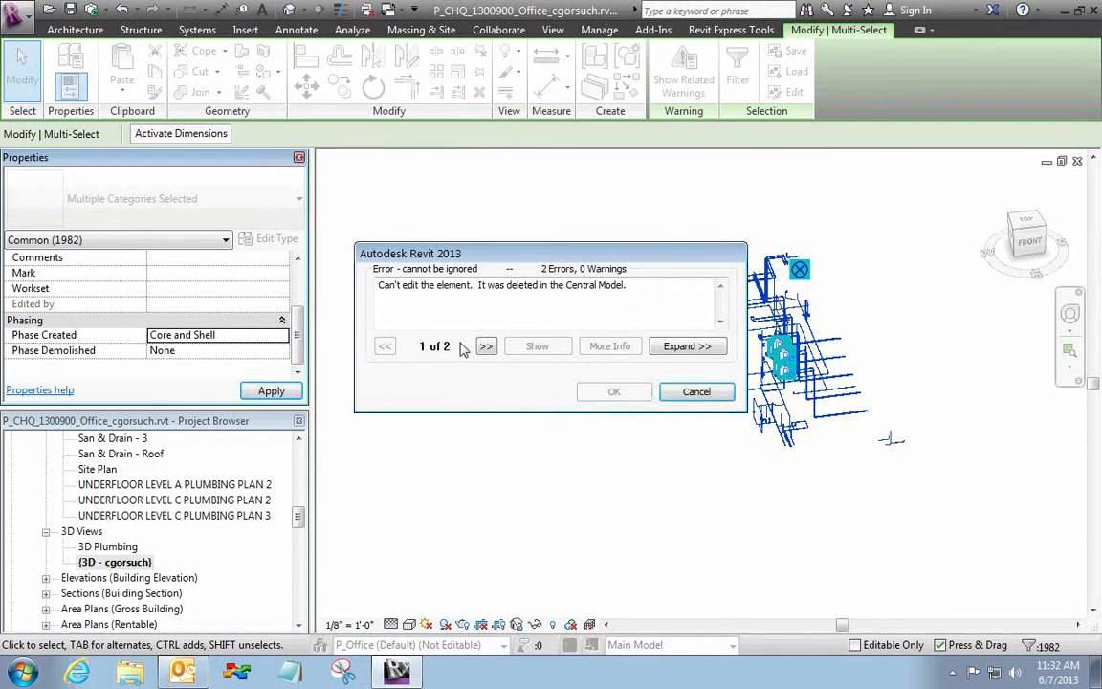
left_click(486, 346)
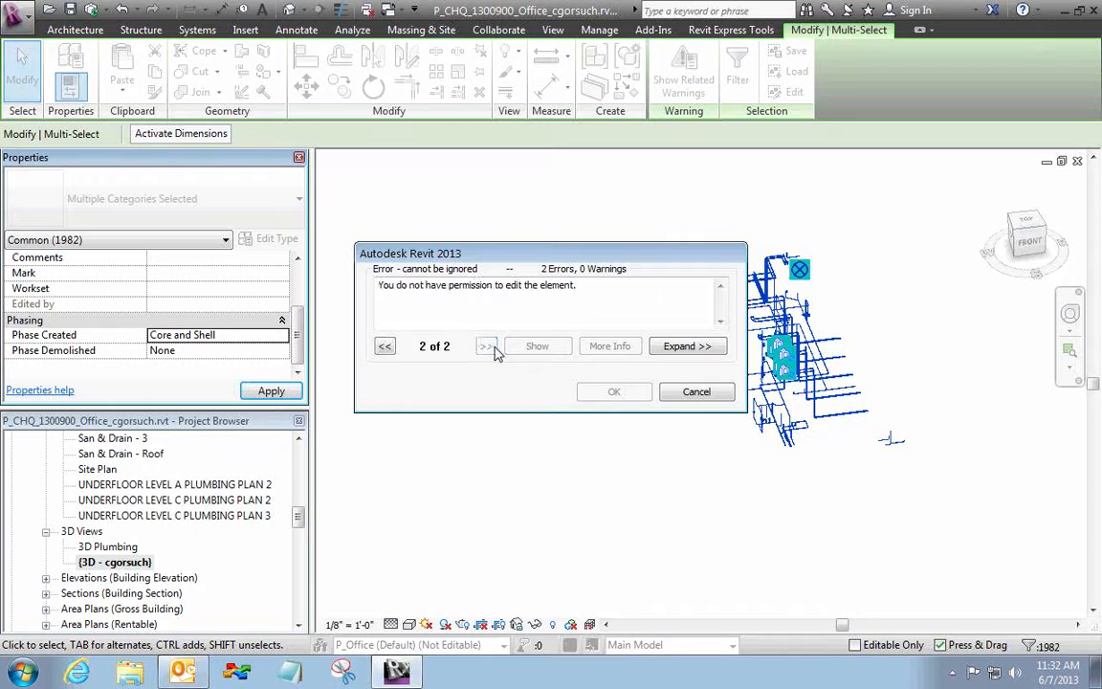
left_click(697, 392)
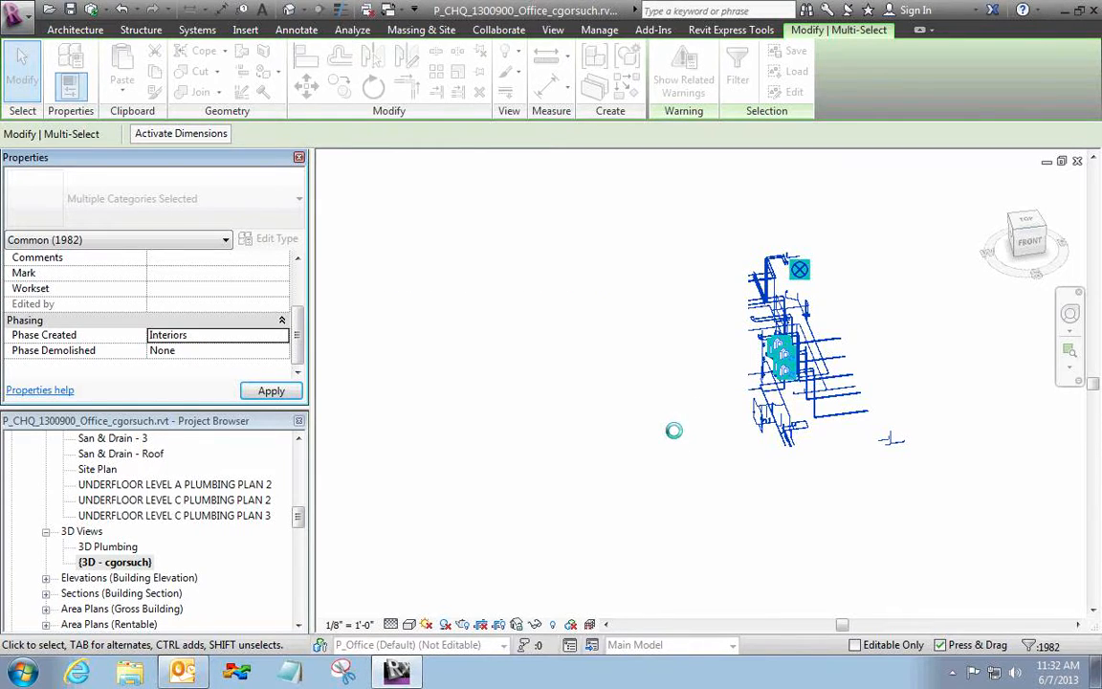
left_click(674, 438)
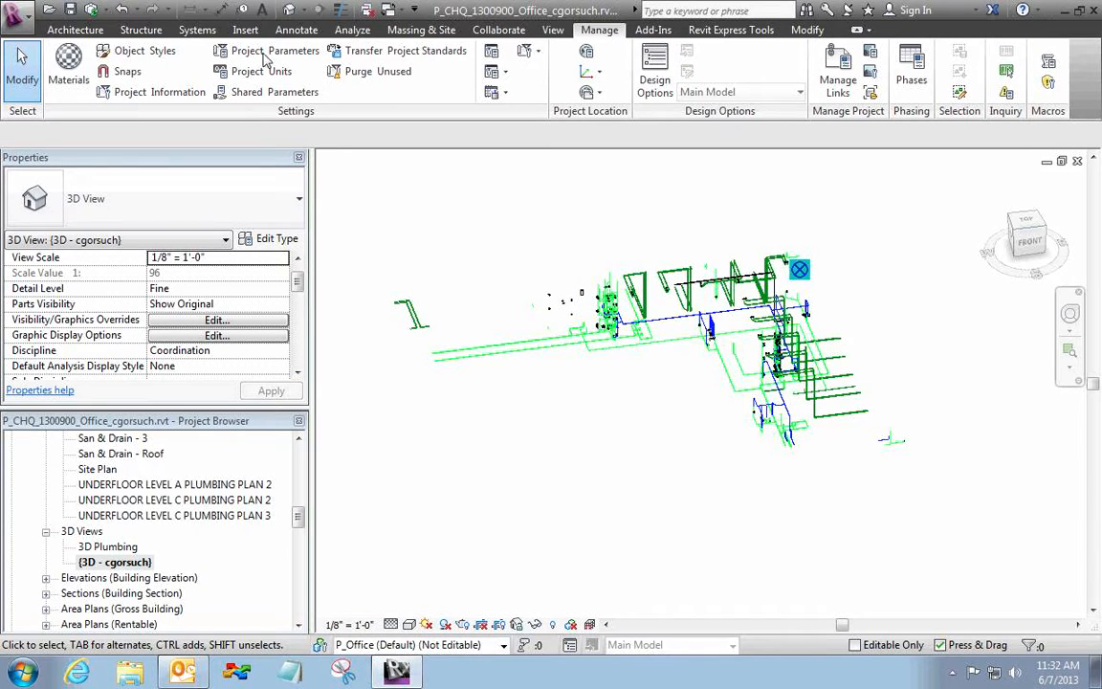
- Synchronize the project with the central model, saving the local file before and after, and dismiss the warning
left_click(92, 10)
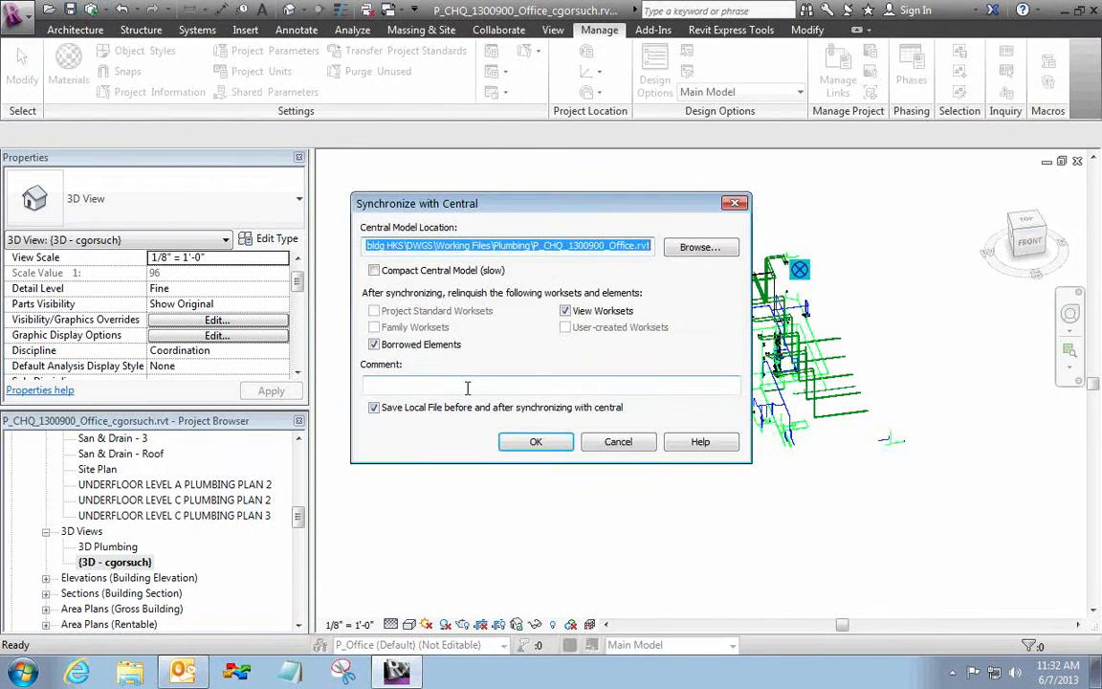
left_click(374, 271)
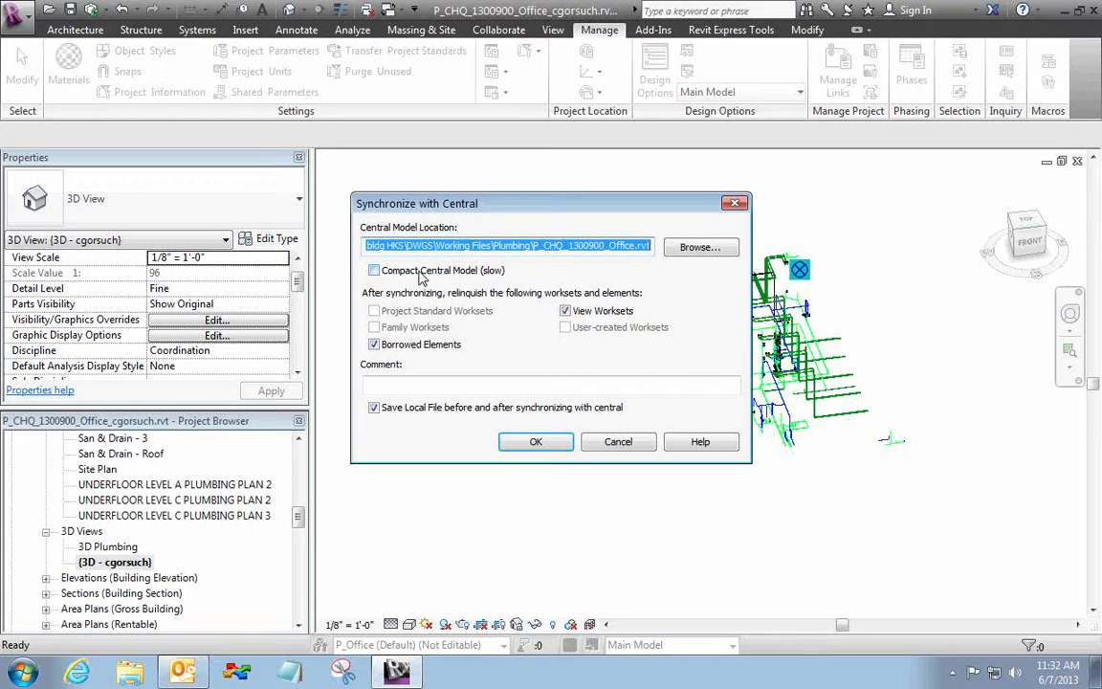
left_click(534, 447)
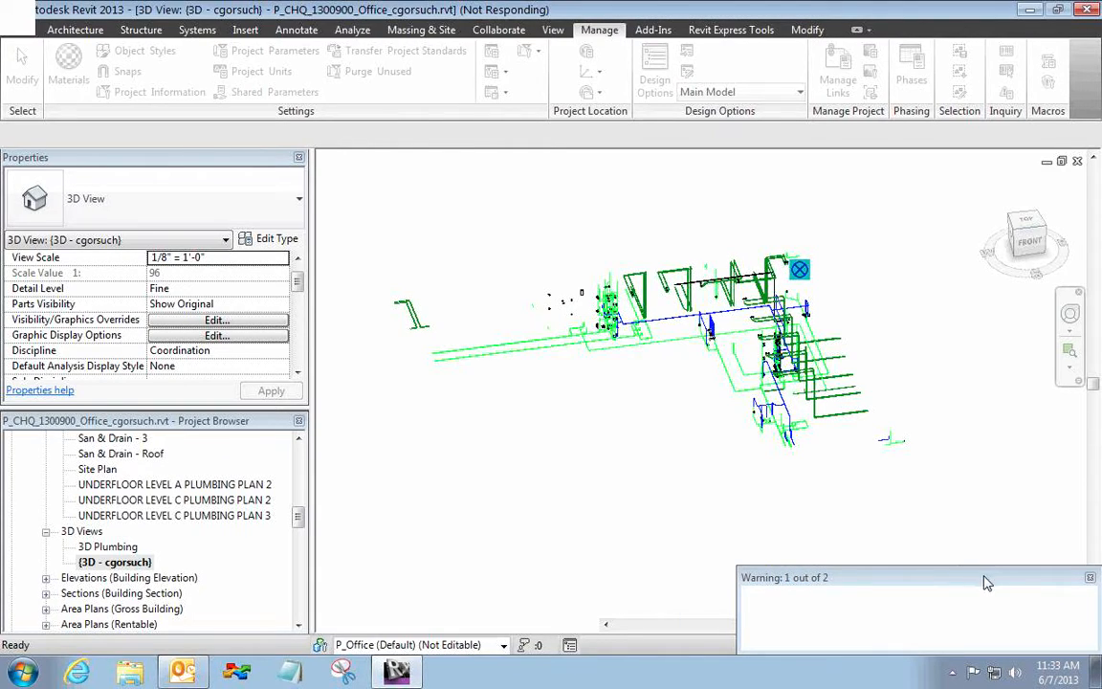
left_click(1091, 582)
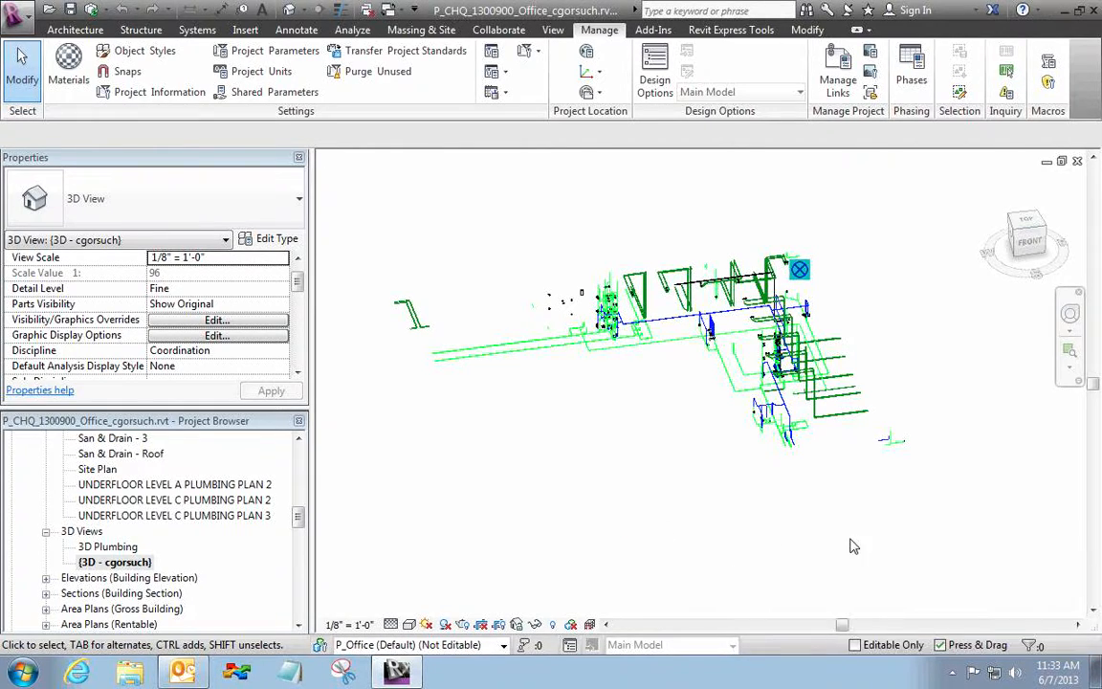
- Hide the Site model category in the 3D view's visibility overrides
key("v")
key("g")
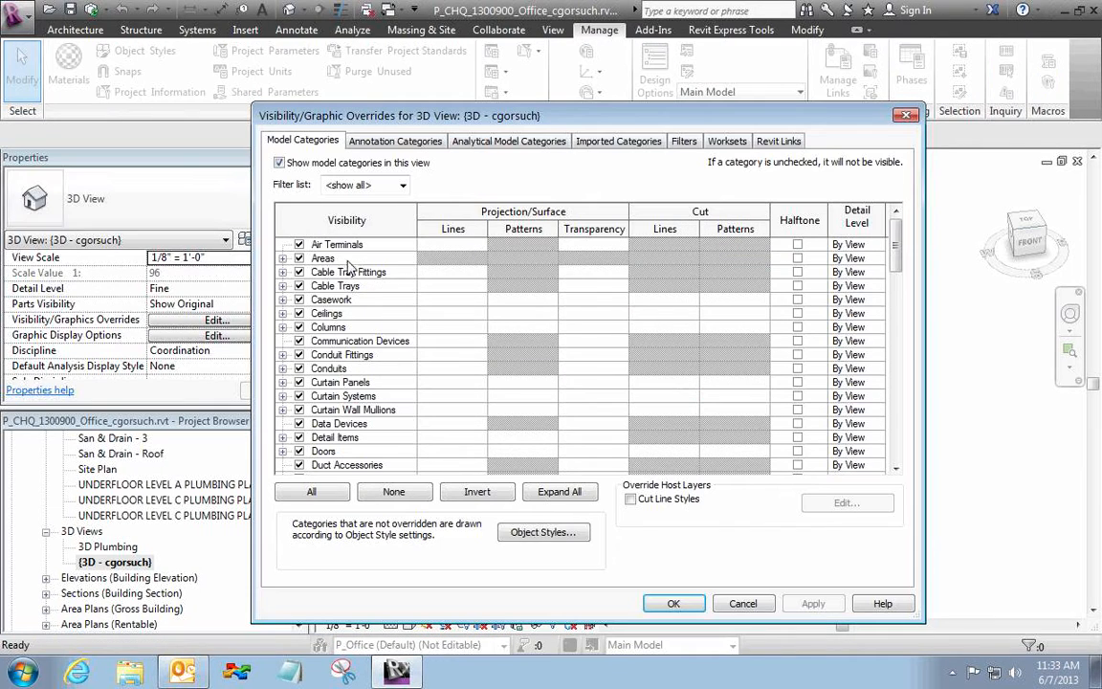
left_click(352, 343)
scroll(354, 356, "down", 4)
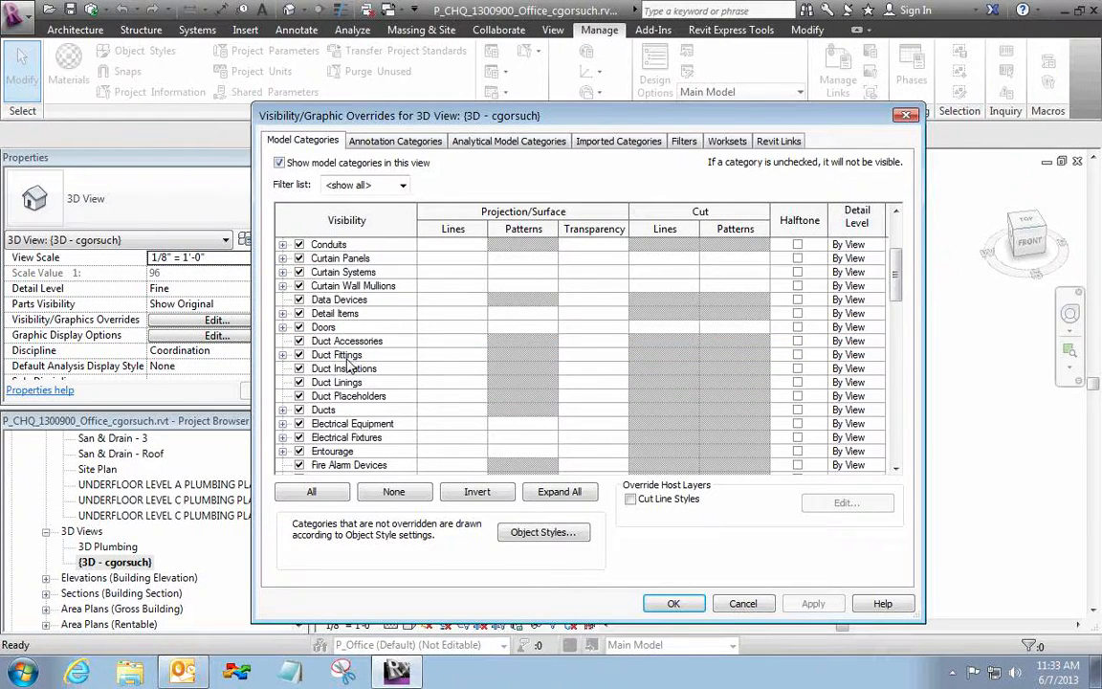
scroll(352, 369, "down", 10)
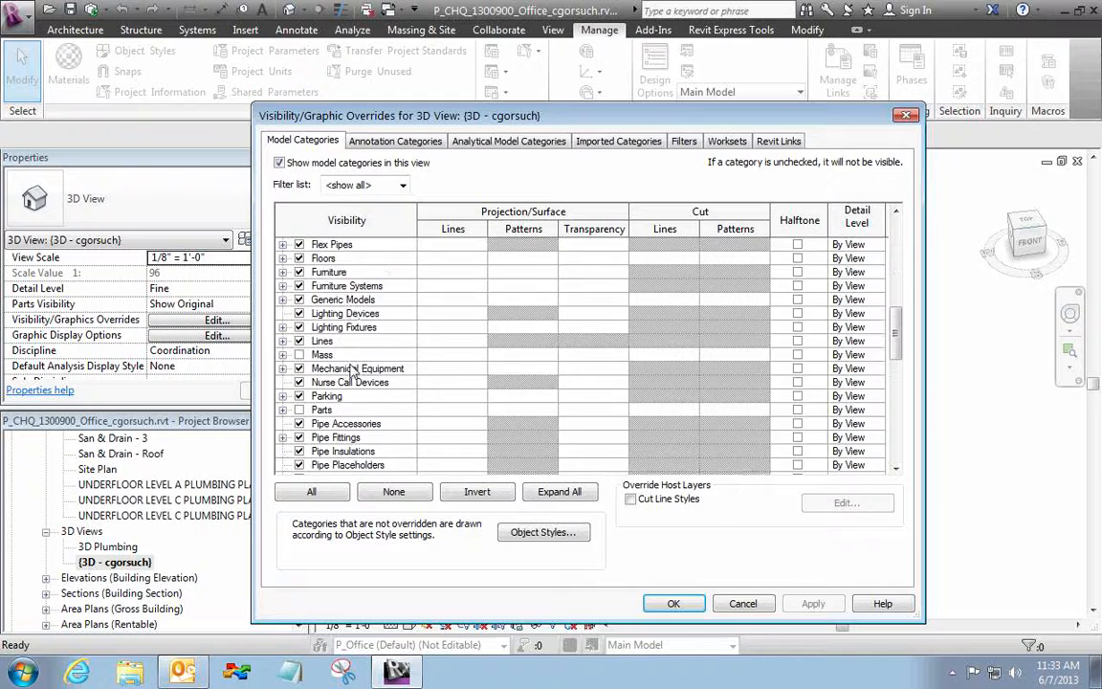
scroll(352, 371, "down", 3)
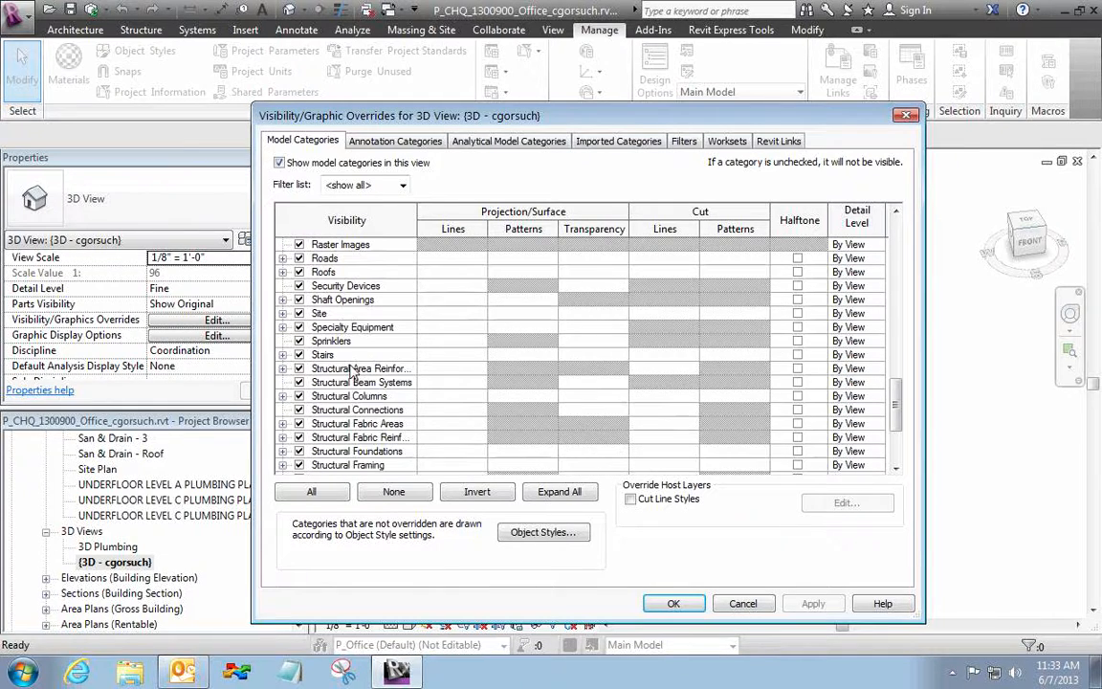
left_click(299, 314)
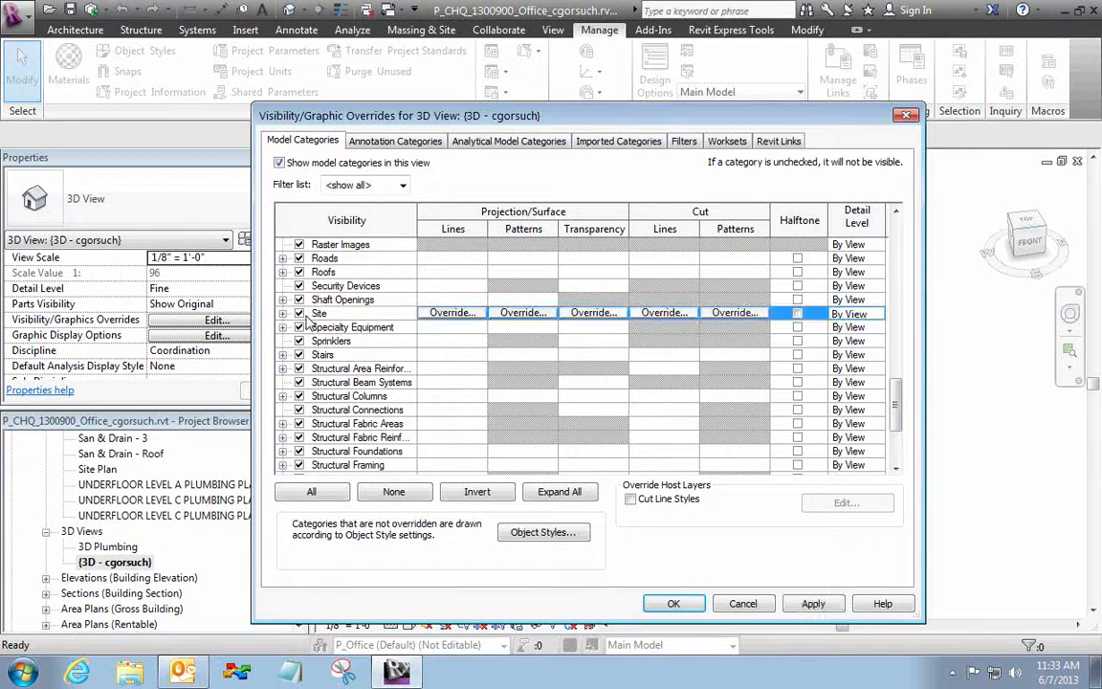
left_click(674, 604)
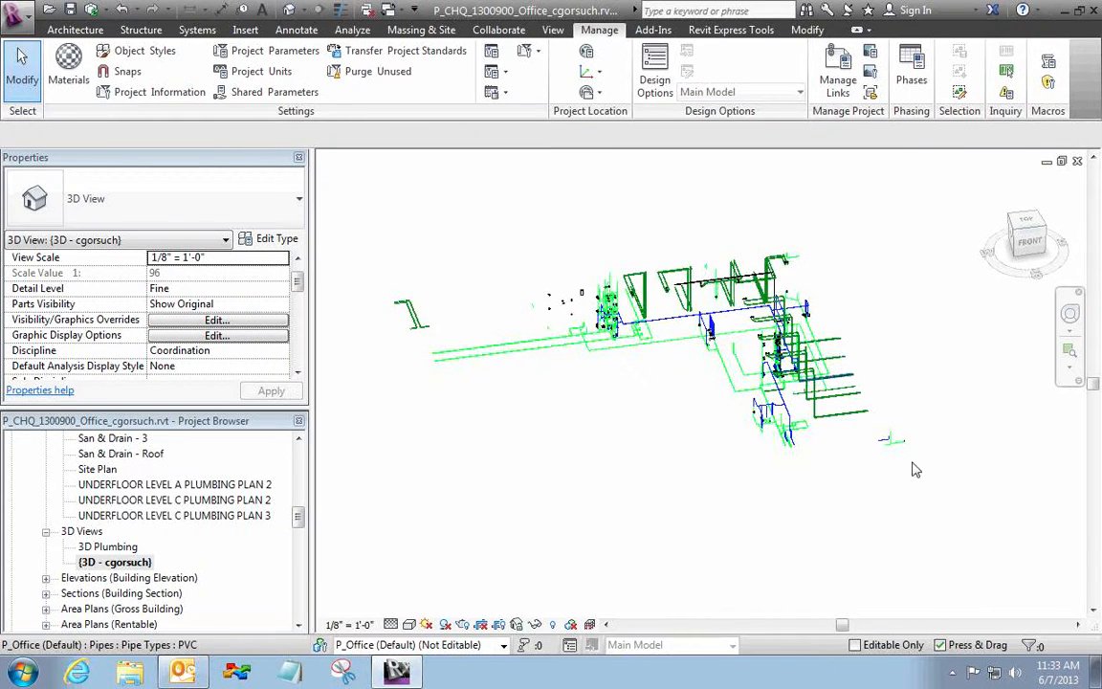
- Set the created phase of all piping elements shown in the 3D view to Core and Shell
left_click_drag(951, 499, 350, 244)
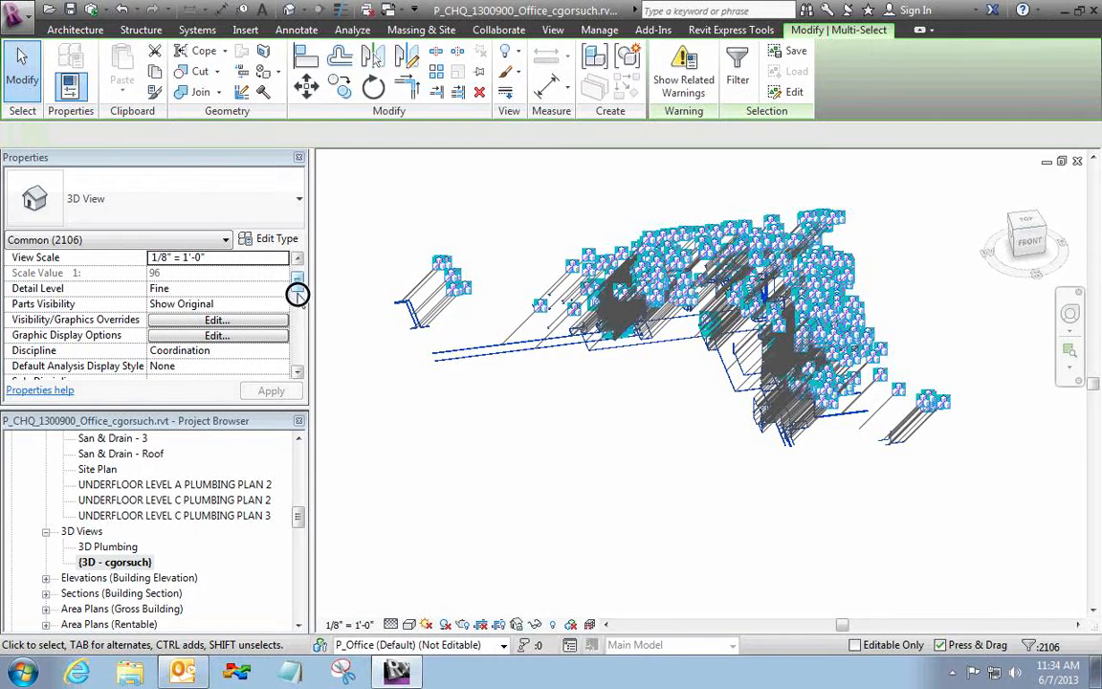
scroll(298, 311, "down", 1)
left_click(220, 335)
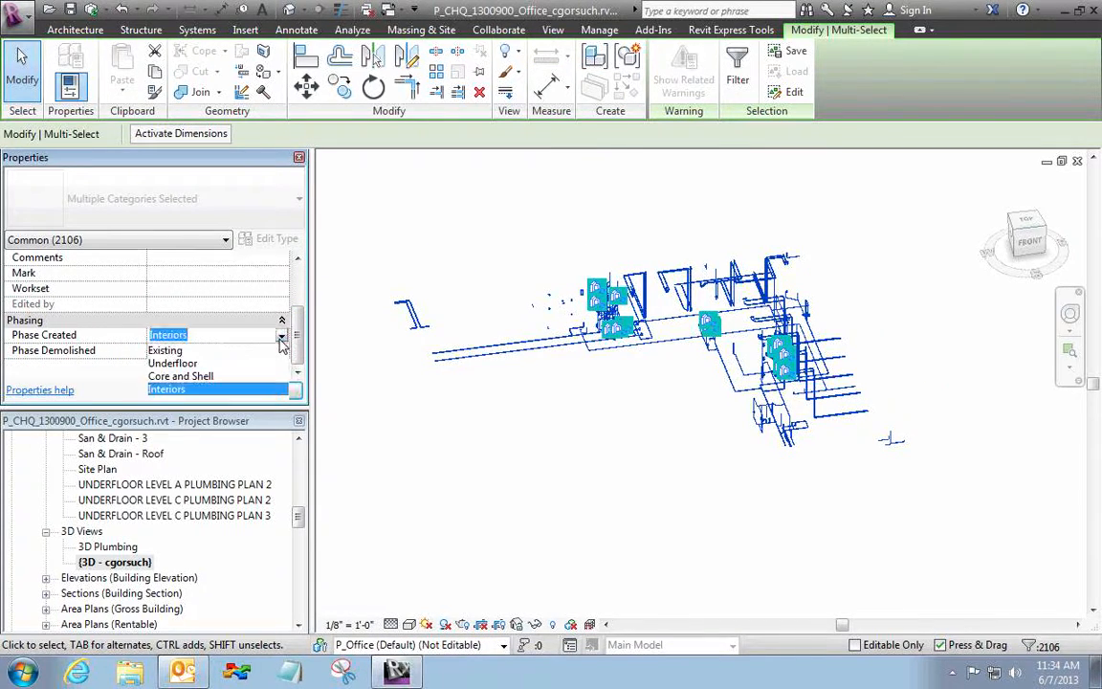
left_click(222, 377)
left_click(275, 393)
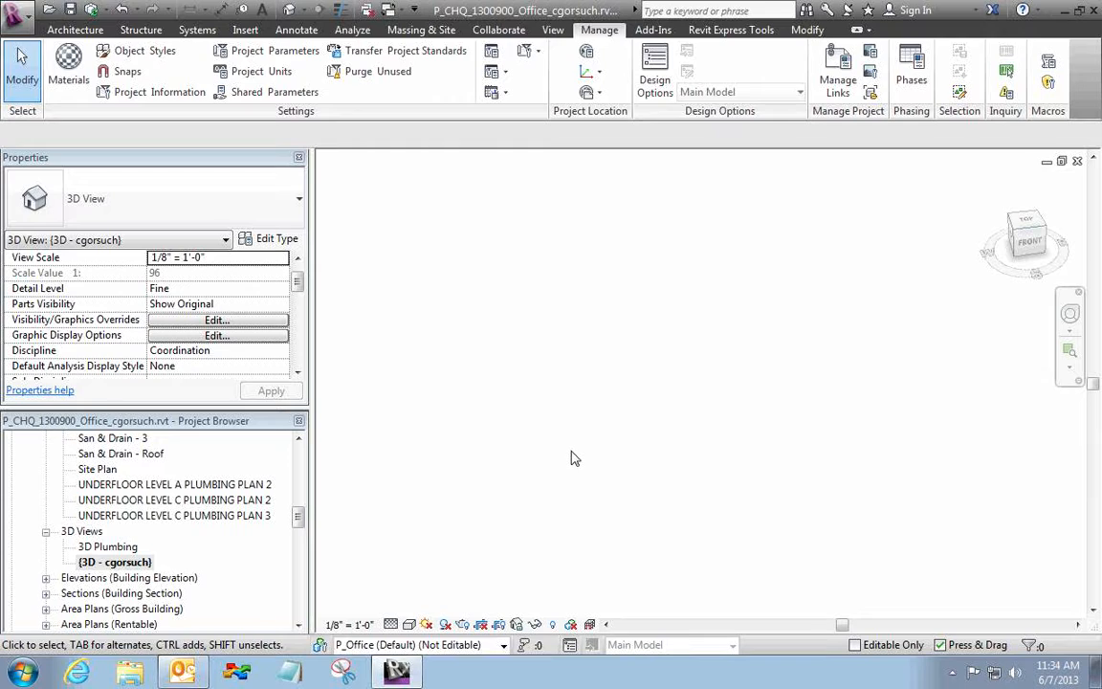
- Set the 3D view's phase to Core and Shell, keeping the Show New phase filter
left_click(297, 283)
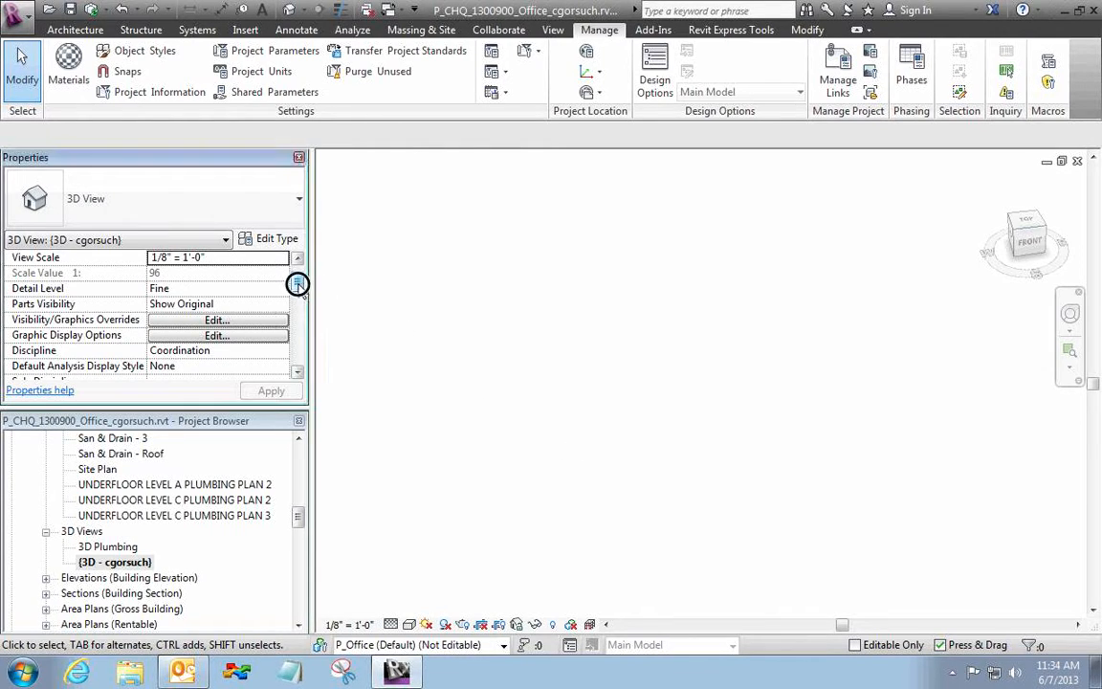
left_click_drag(297, 284, 298, 359)
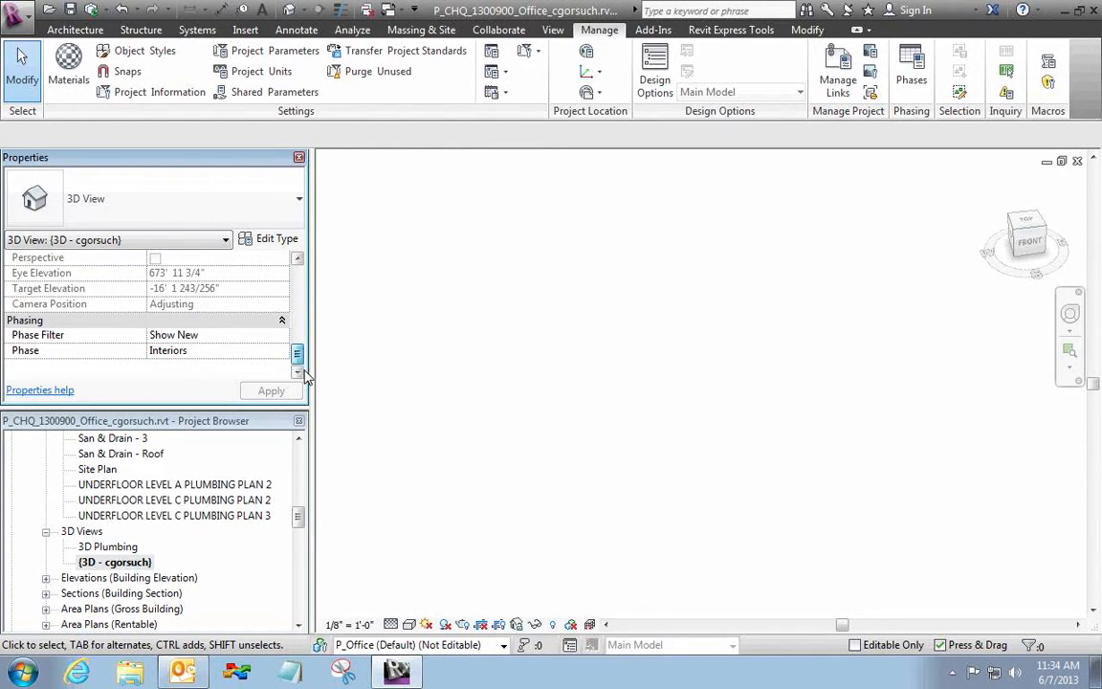
left_click(211, 354)
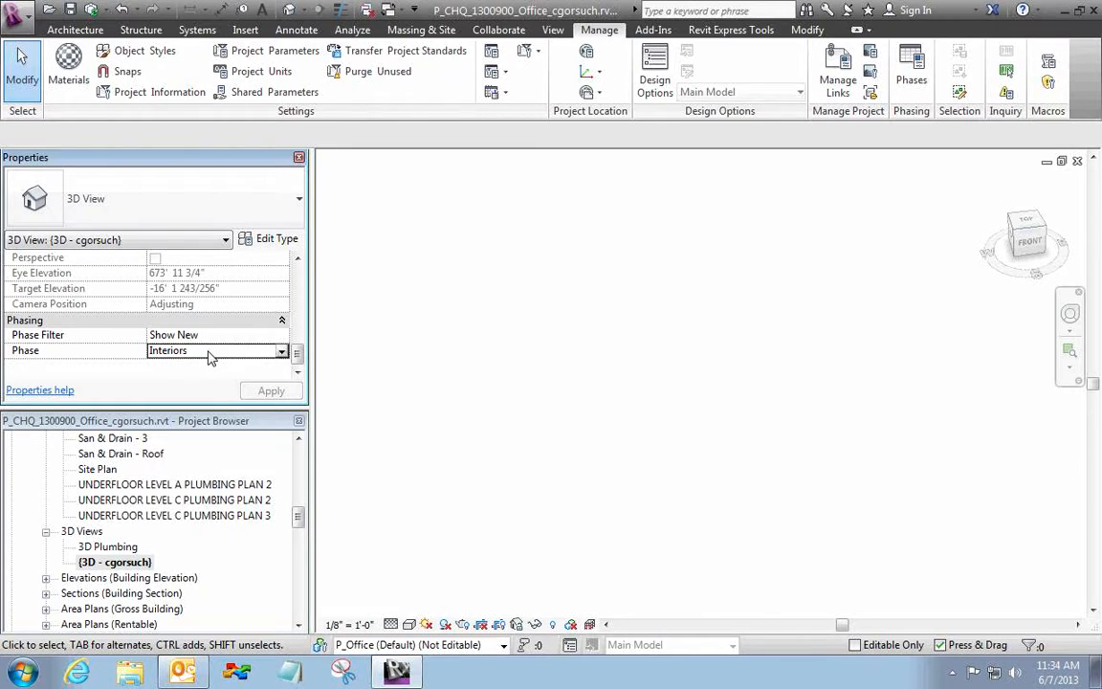
left_click(281, 352)
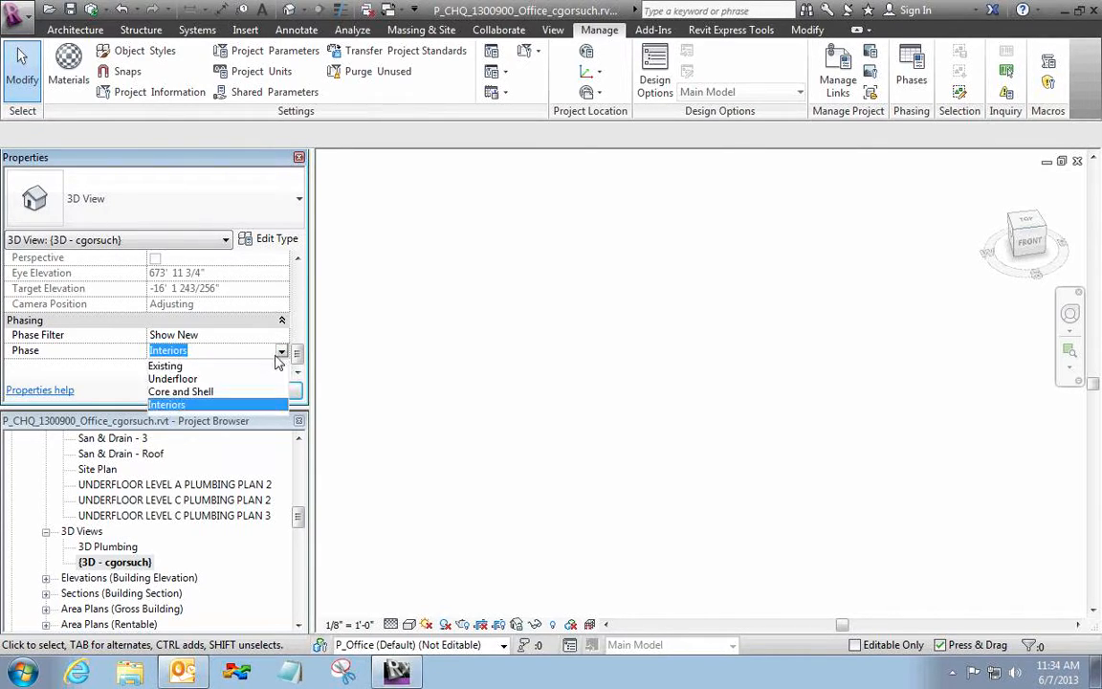
left_click(182, 396)
left_click(278, 393)
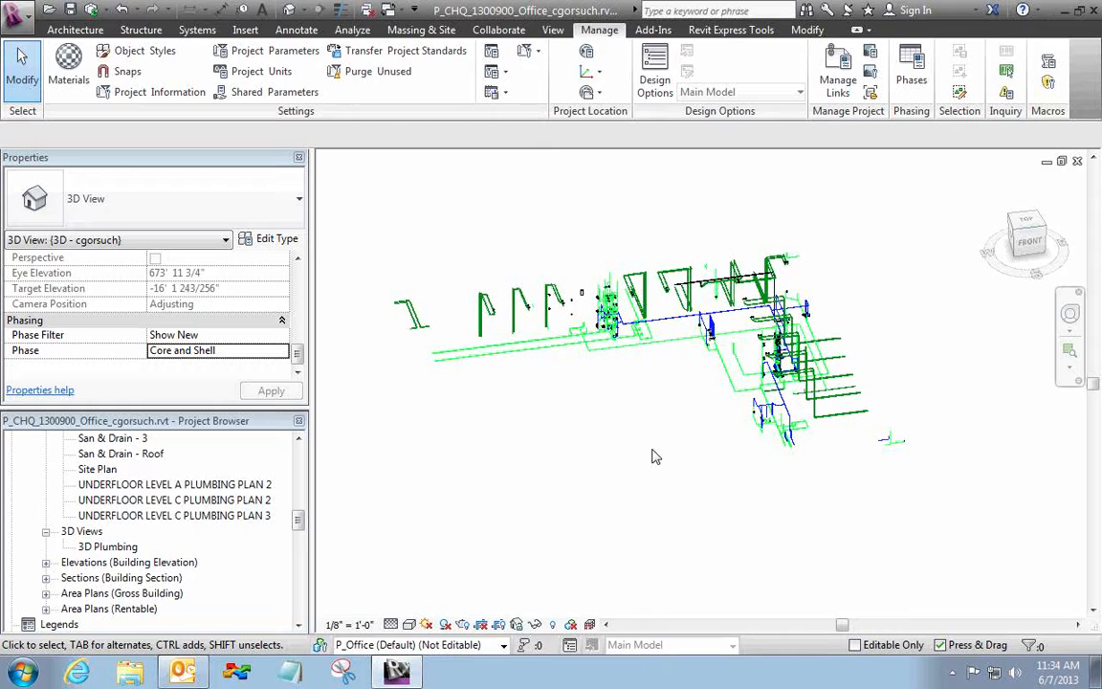
- Try to set the created phase of the long 6" PVC underground pipe beyond the restroom stack to Interiors
scroll(612, 347, "up", 8)
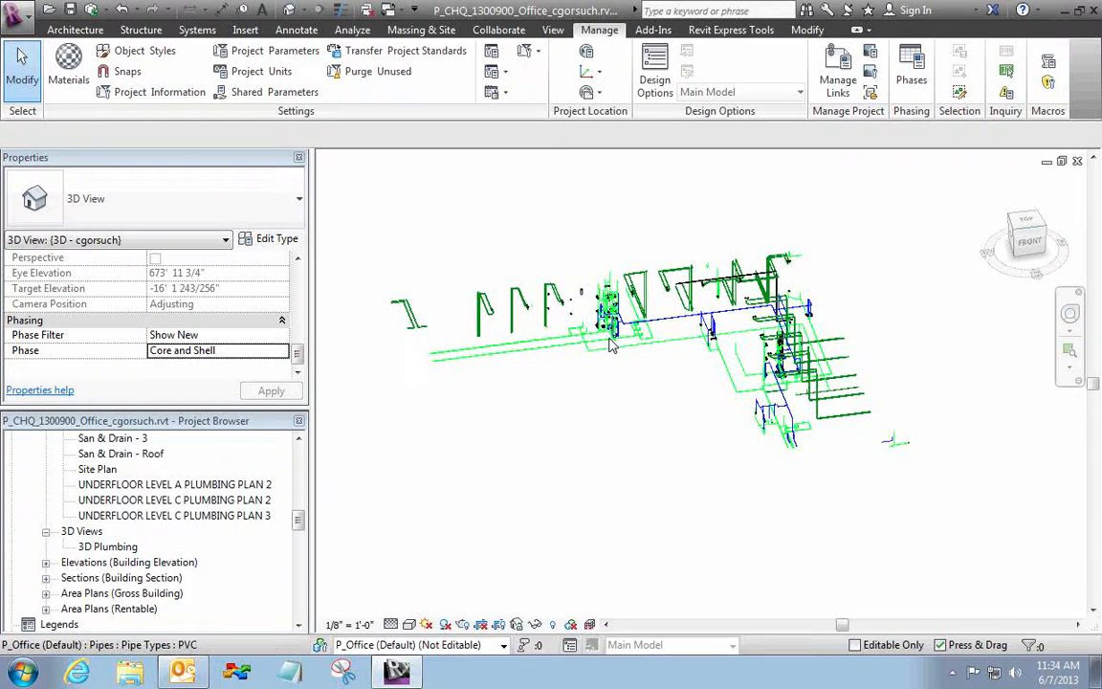
scroll(609, 340, "up", 2)
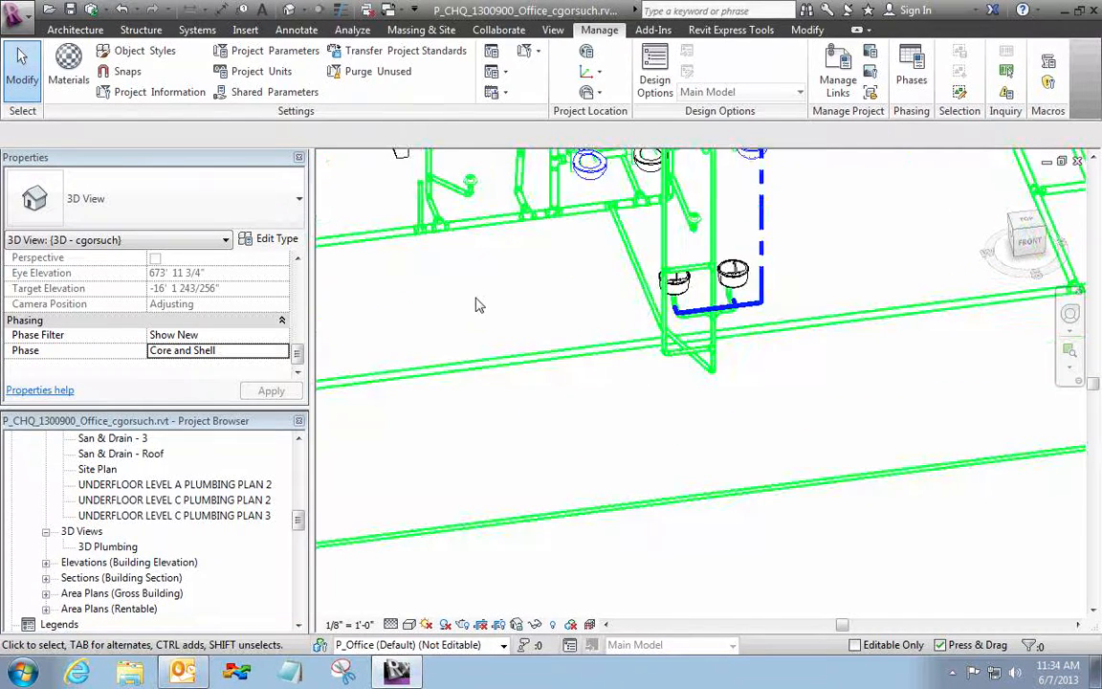
middle_click_drag(480, 305, 948, 485)
scroll(651, 558, "down", 1)
scroll(474, 504, "down", 1)
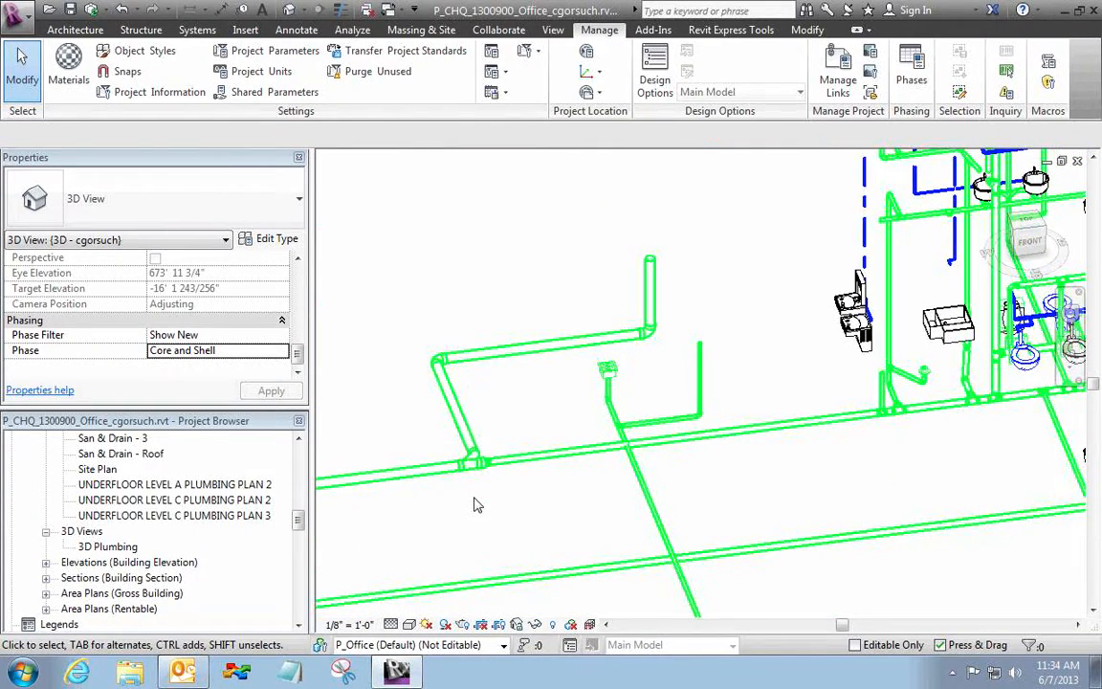
middle_click_drag(474, 504, 738, 390)
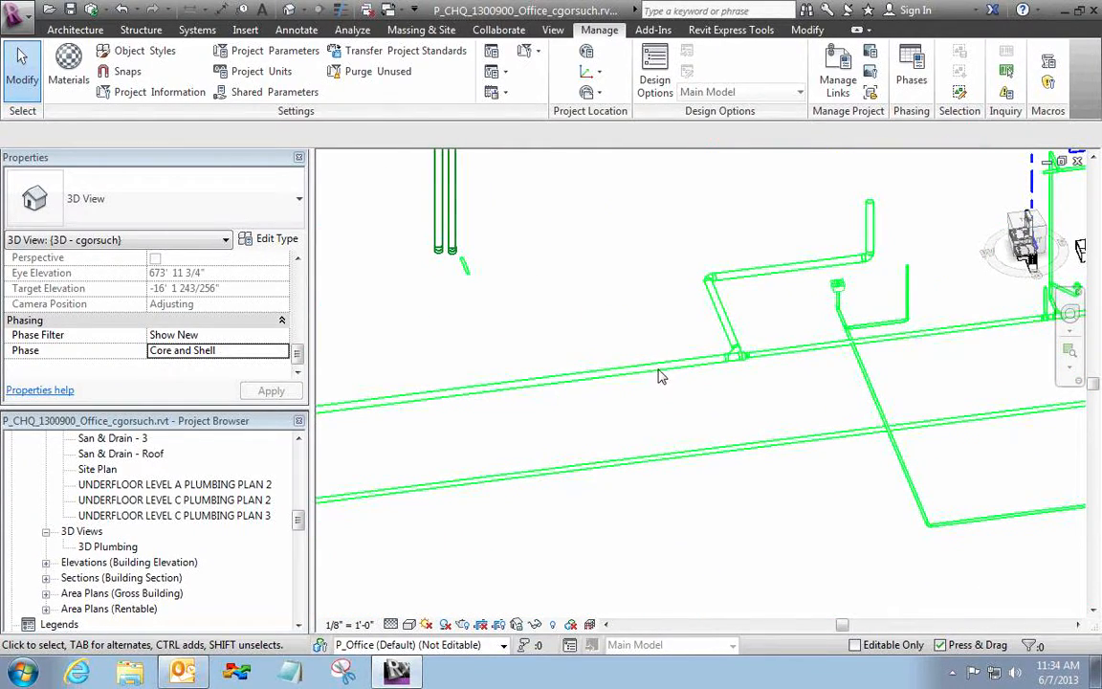
left_click(655, 375)
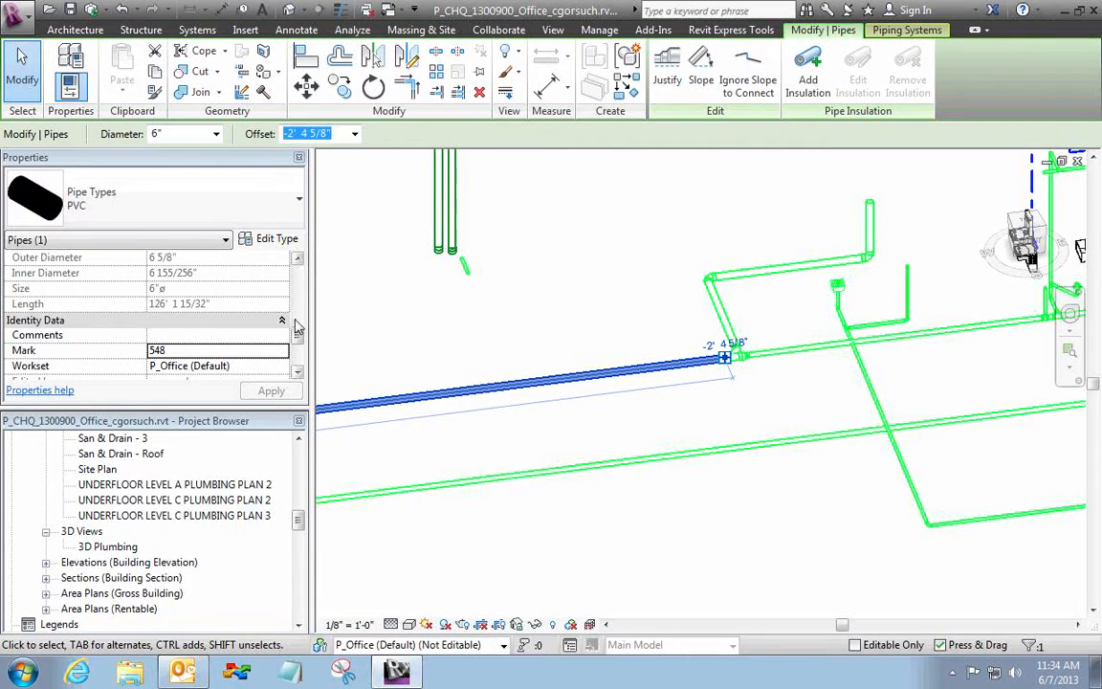
scroll(296, 357, "down", 2)
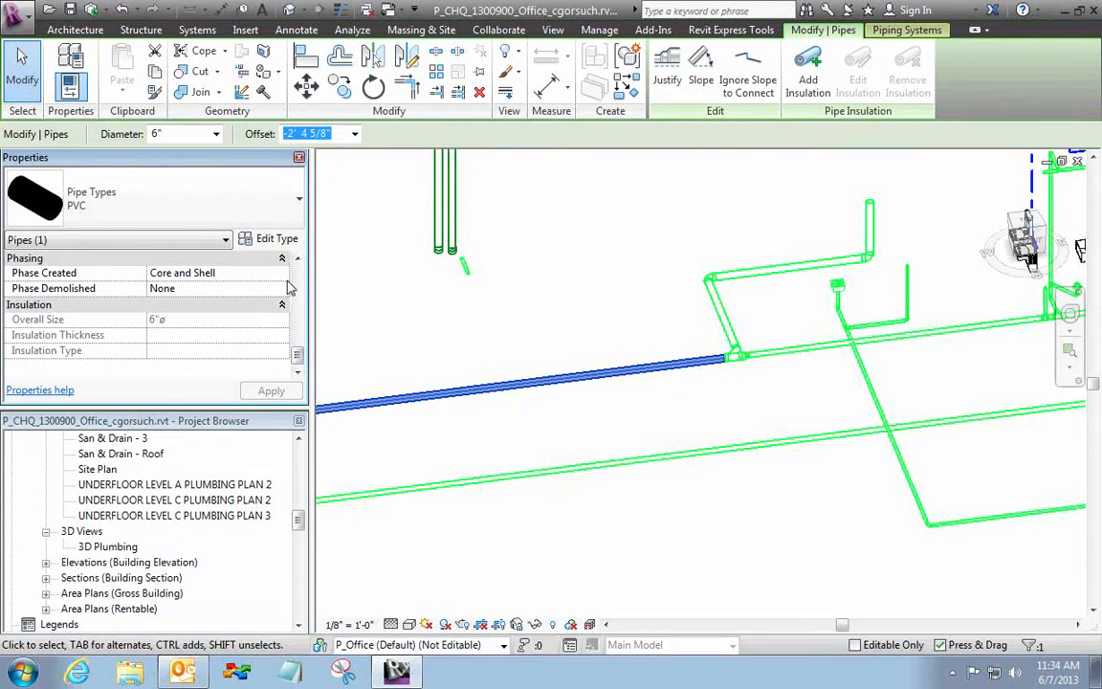
left_click(257, 273)
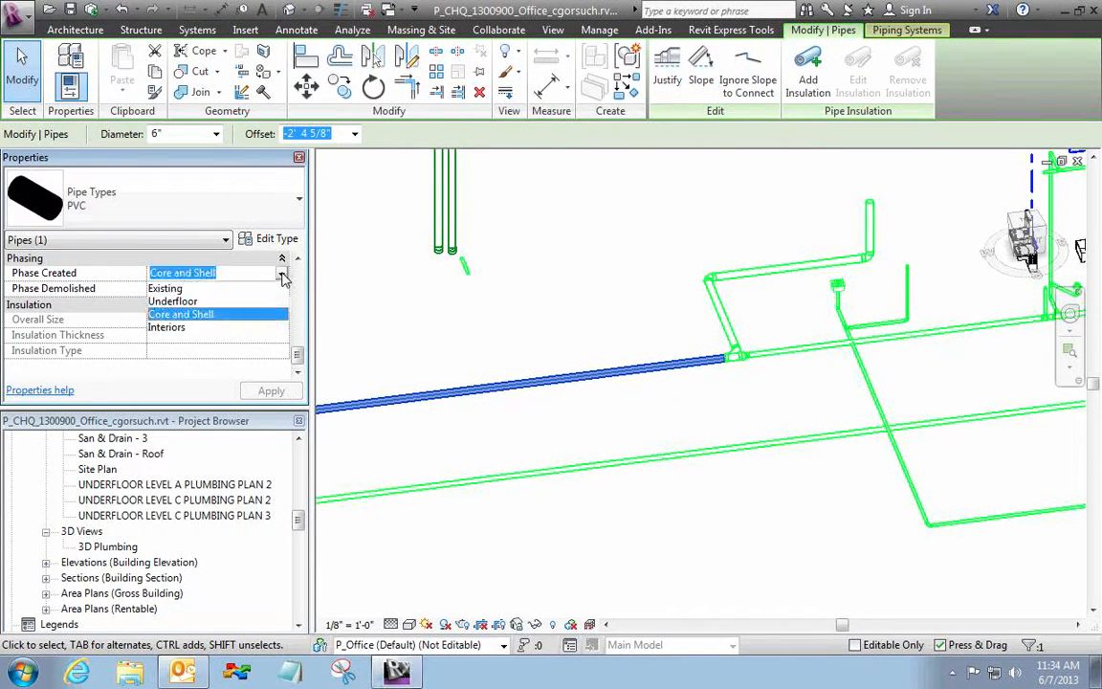
left_click(188, 328)
left_click(272, 392)
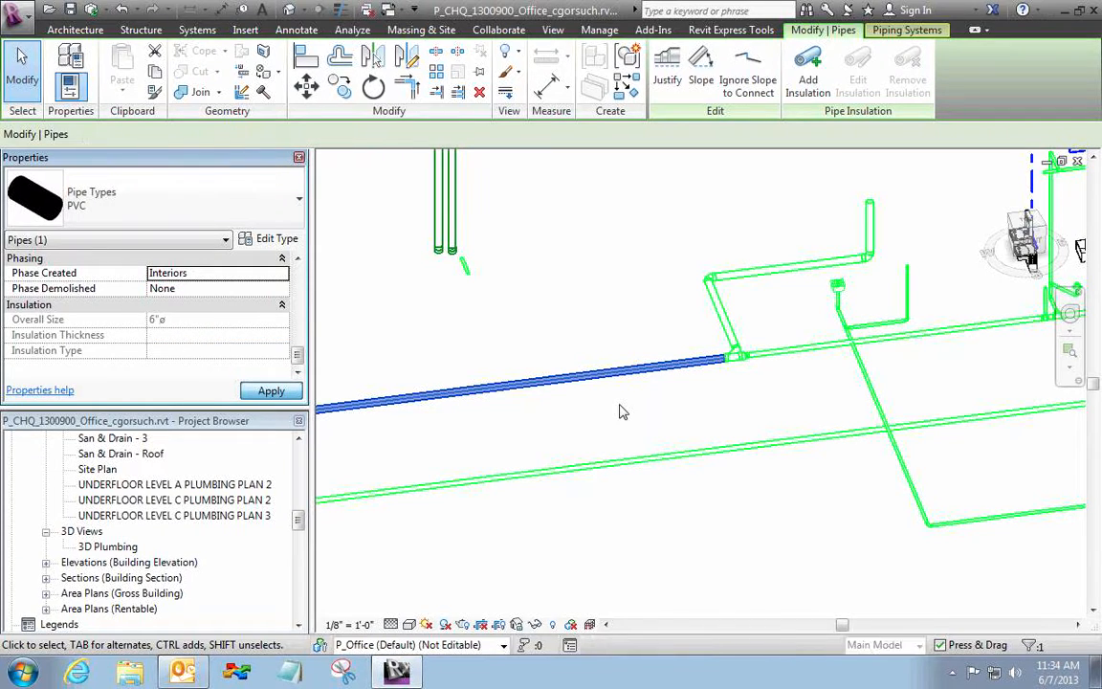
left_click(664, 405)
- Undo the long underground pipe's phase change to Interiors
middle_click_drag(672, 407, 786, 386)
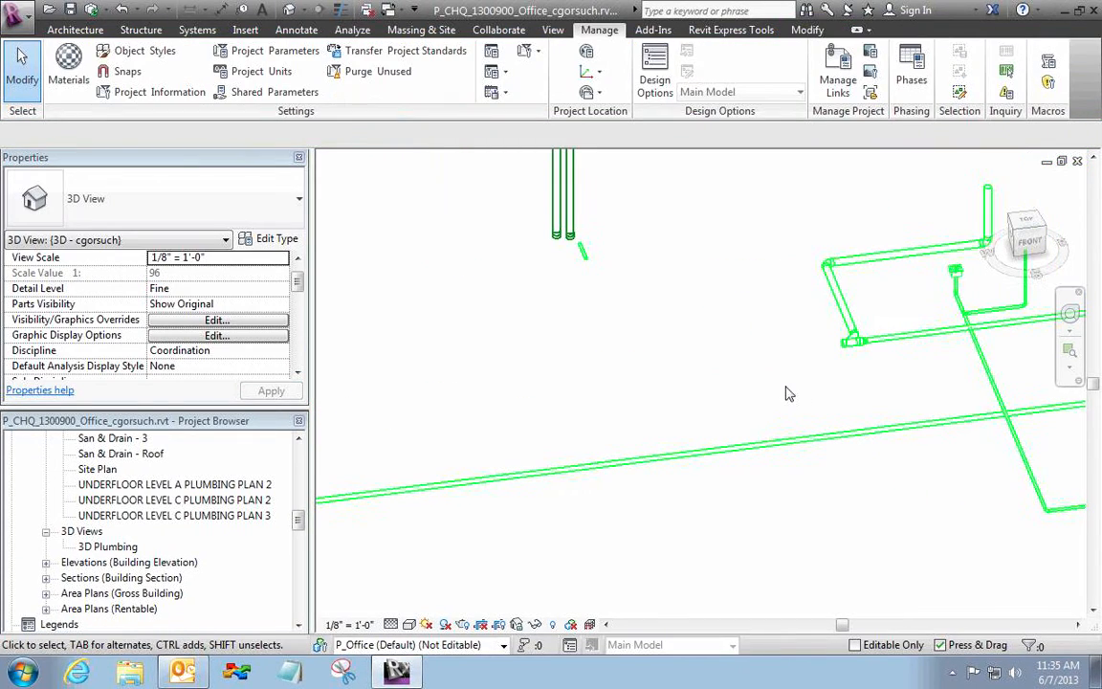
scroll(786, 387, "down", 4)
scroll(785, 393, "down", 3)
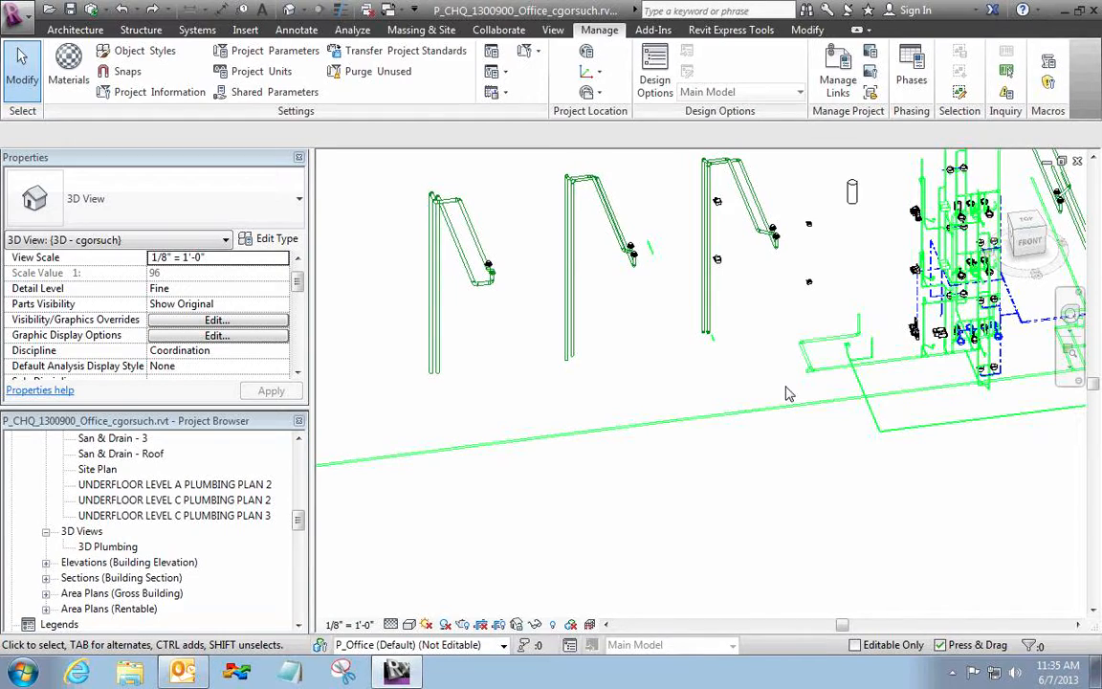
mouse_move(1, 1)
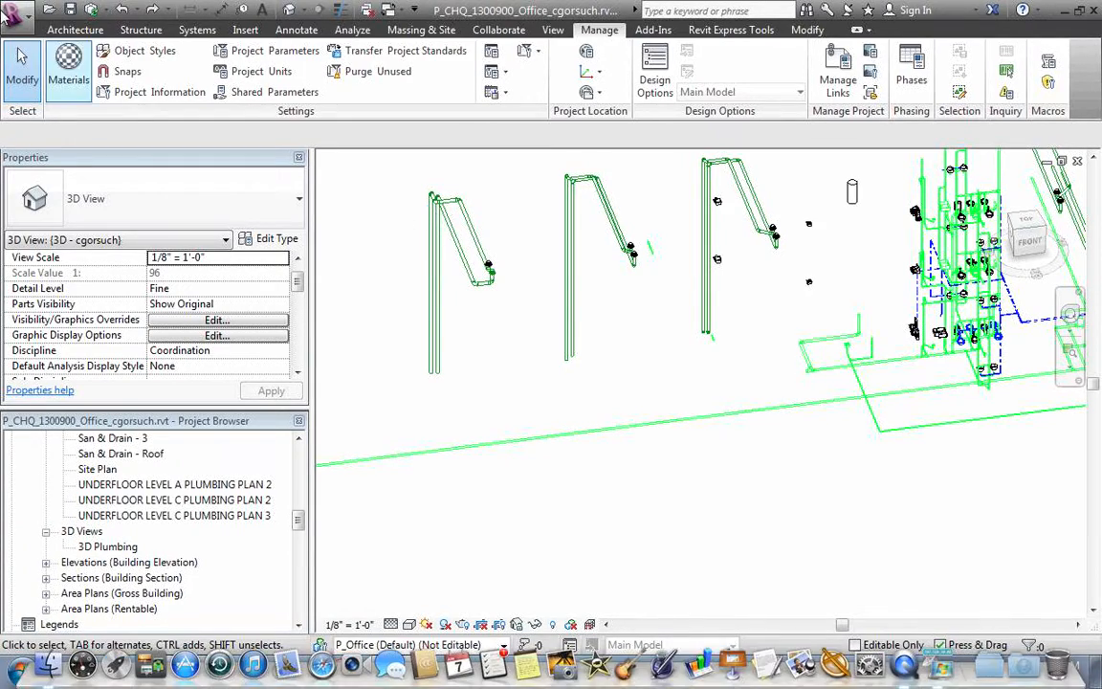
left_click(475, 343)
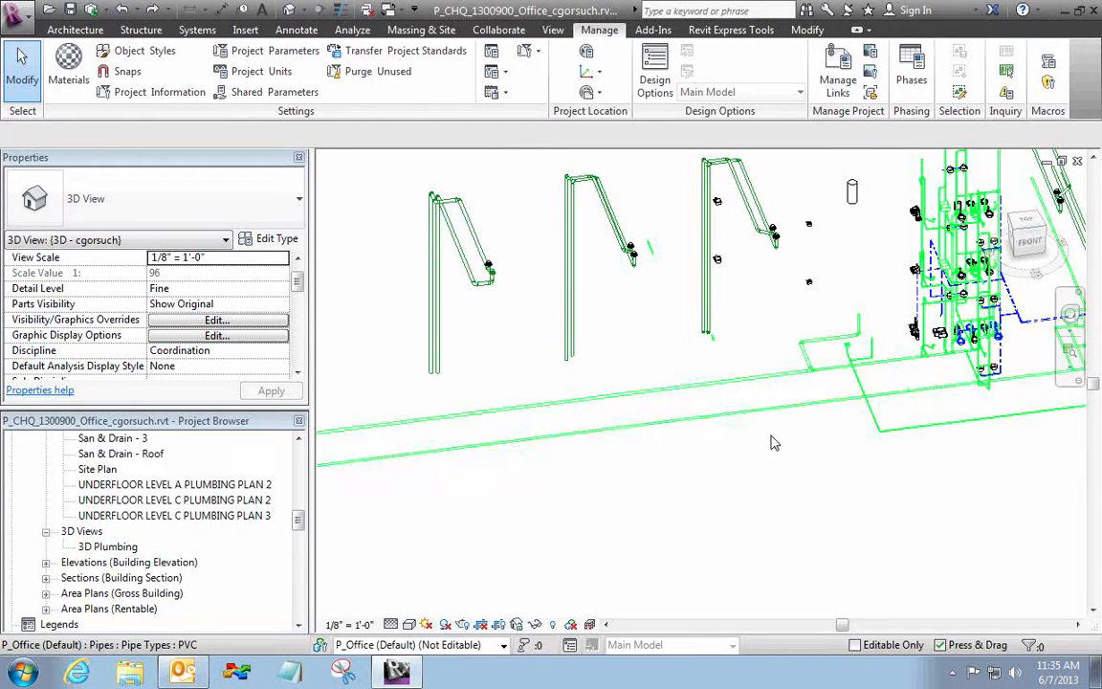
- Set the created phase of the underground piping beneath and beside the restroom stack, including the looped floor-drain branches and their connecting fittings, to Underfloor
middle_click_drag(772, 443, 457, 484)
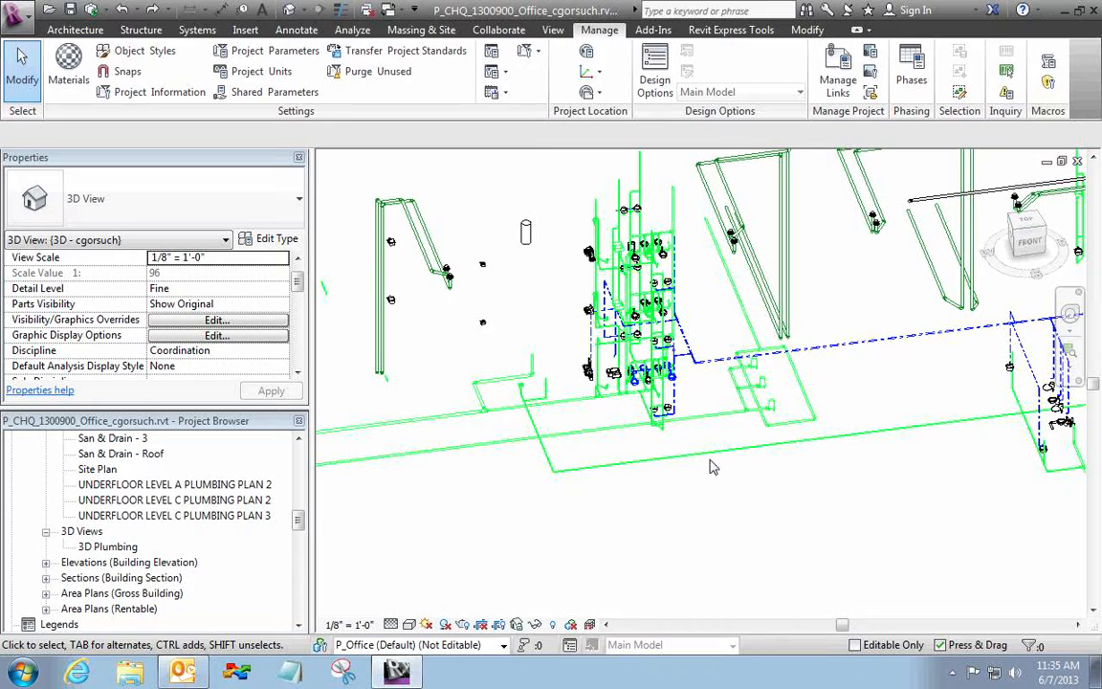
left_click_drag(729, 397, 721, 366)
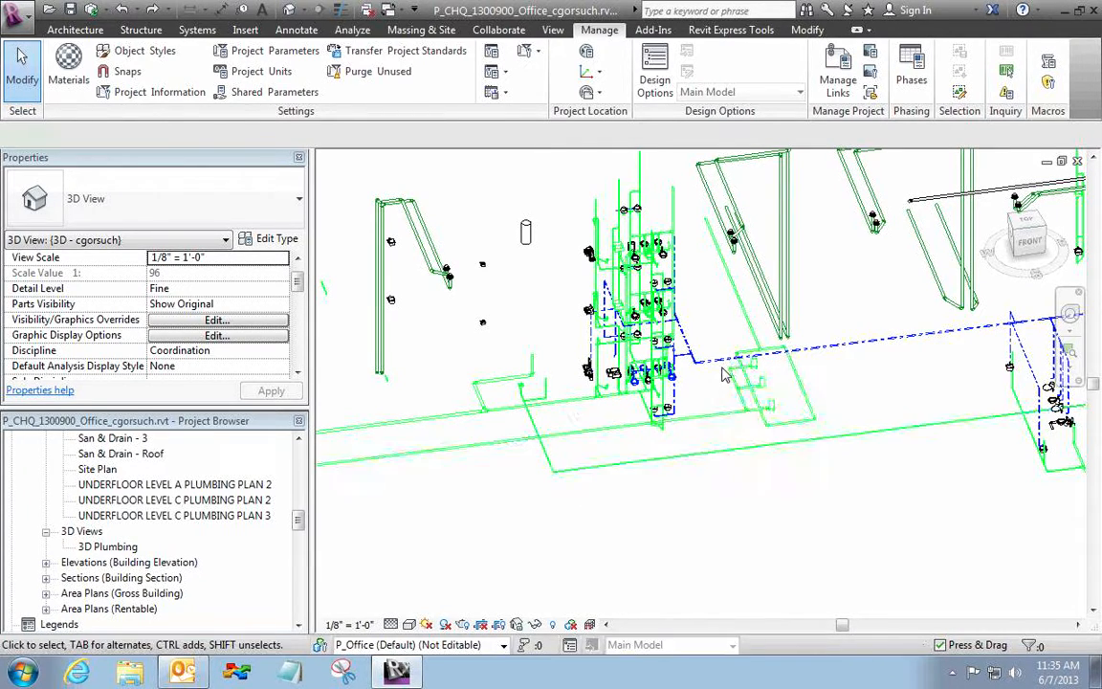
left_click_drag(561, 501, 440, 371)
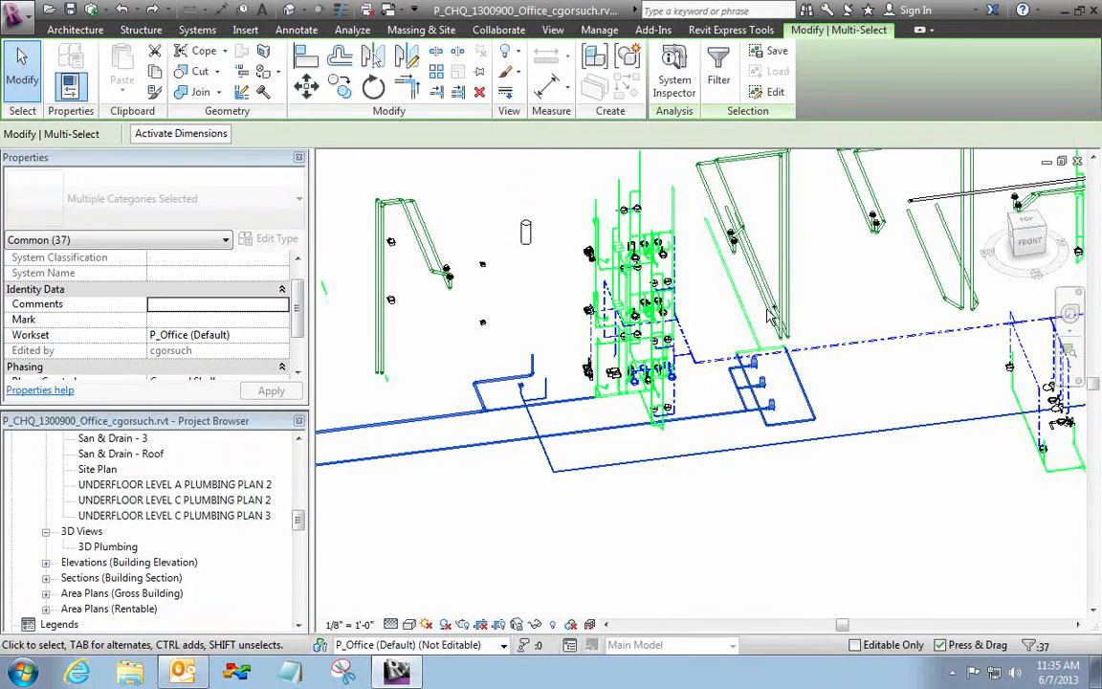
scroll(768, 314, "down", 6)
scroll(766, 321, "up", 8)
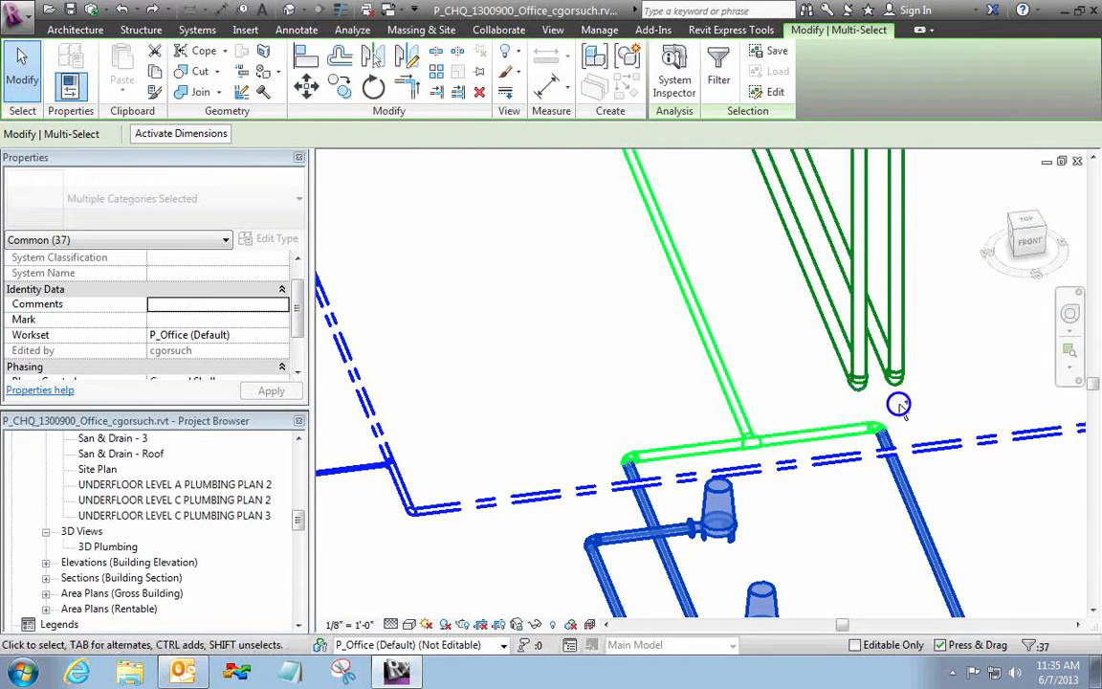
left_click_drag(784, 406, 709, 453, "ctrl")
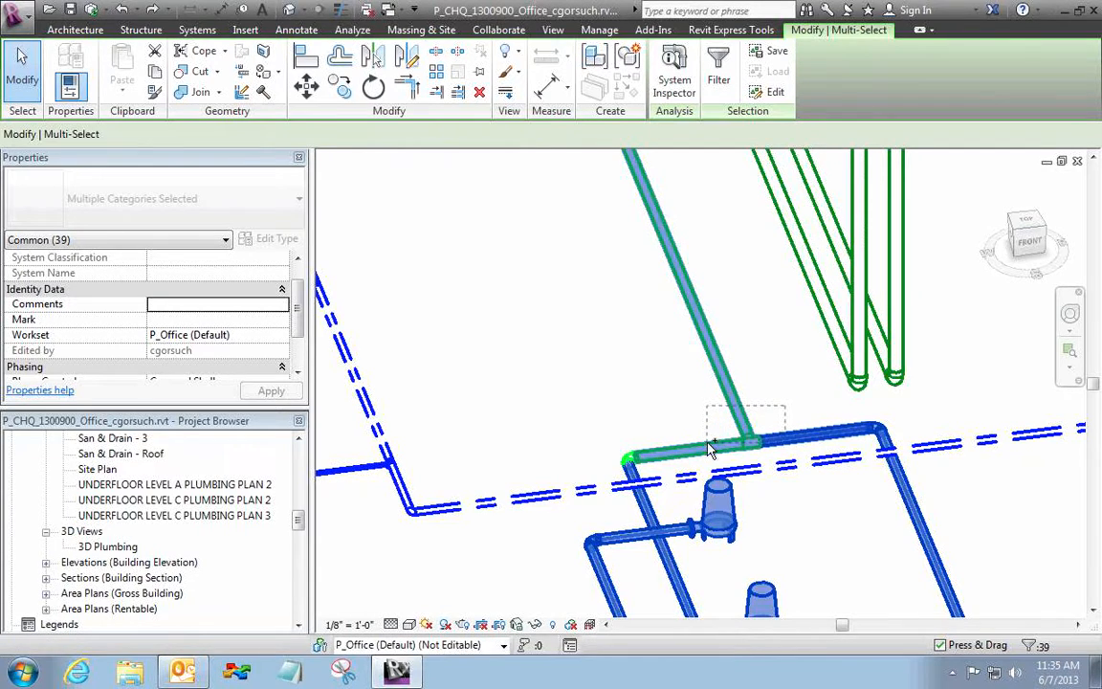
left_click(624, 456, "ctrl")
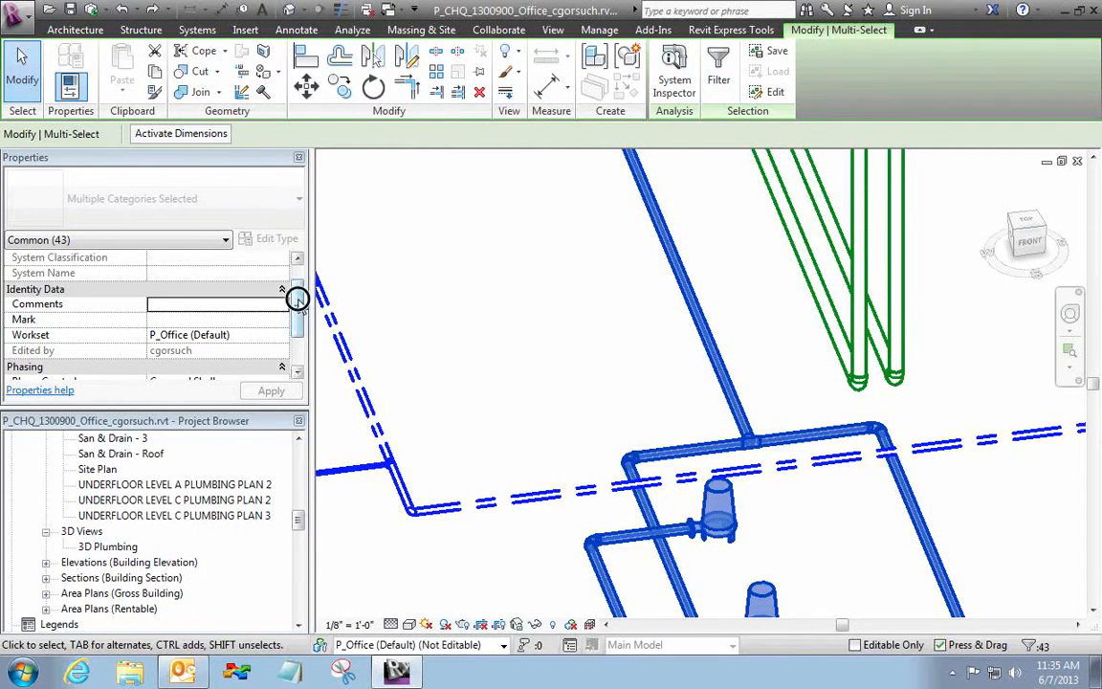
left_click_drag(298, 299, 293, 350)
left_click(282, 337)
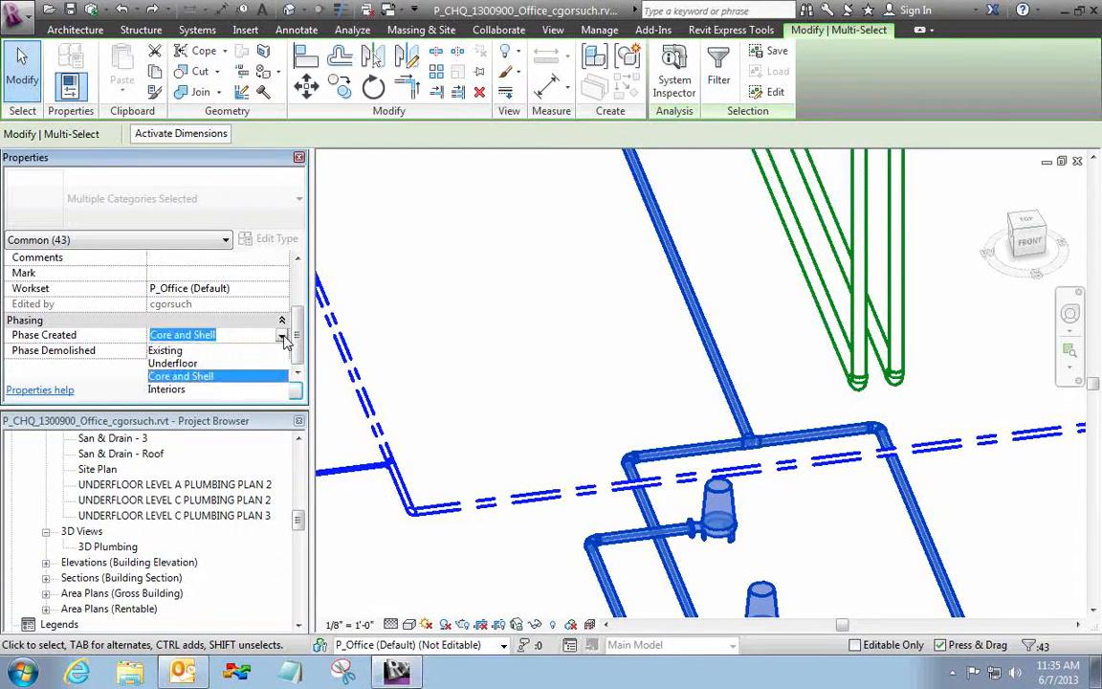
left_click(199, 362)
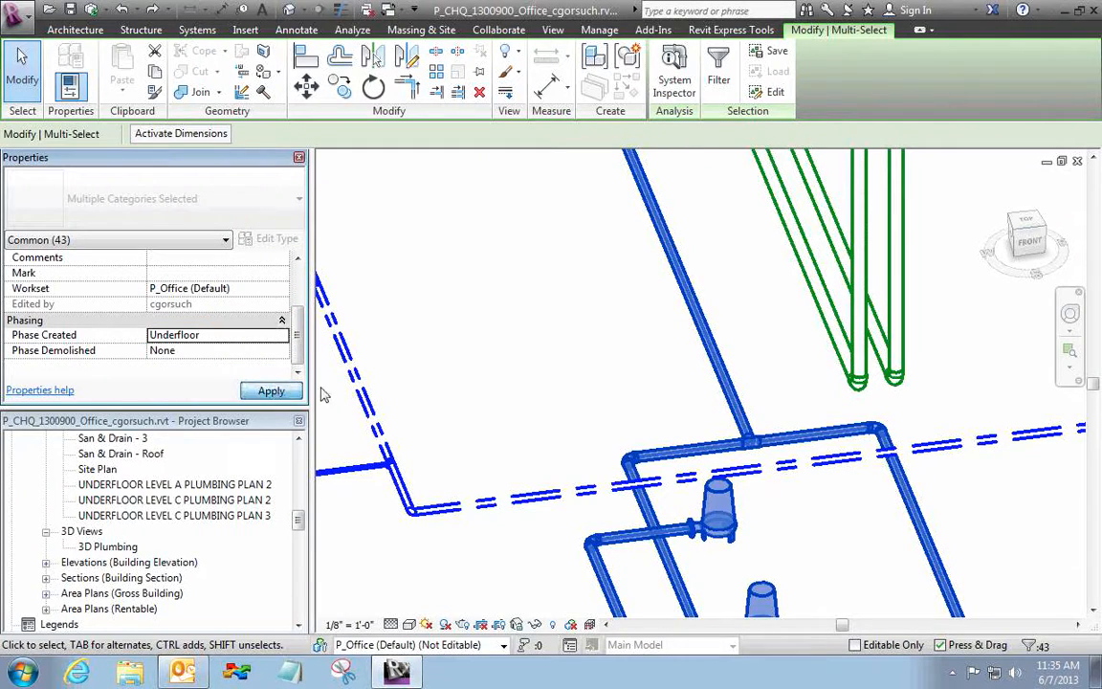
scroll(529, 357, "down", 4)
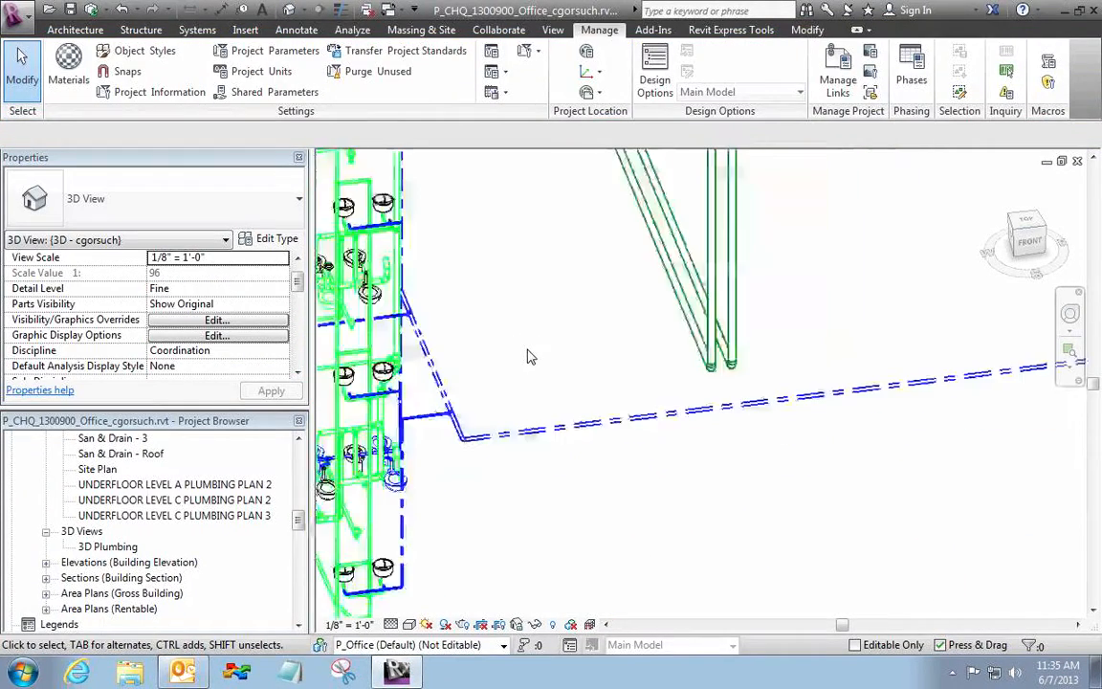
- Set the created phase of the sloping underground 6" pipes and elbows at the bases of the two riser pairs beyond the restroom stack to Underfloor
scroll(529, 357, "down", 2)
middle_click_drag(526, 357, 685, 445)
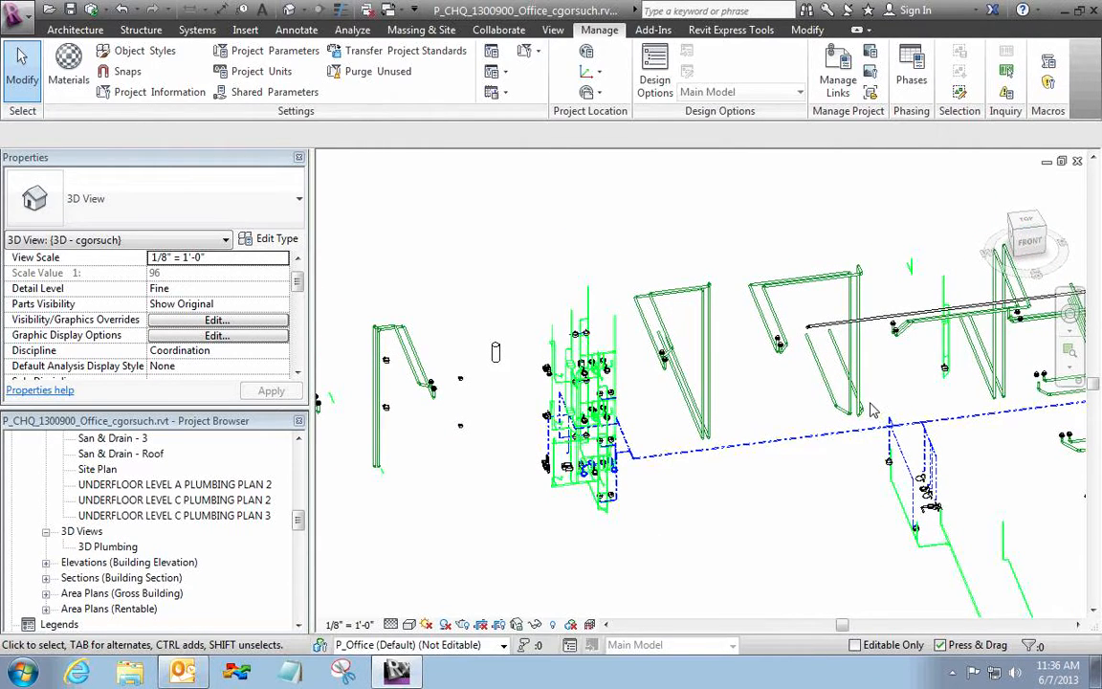
scroll(870, 411, "up", 5)
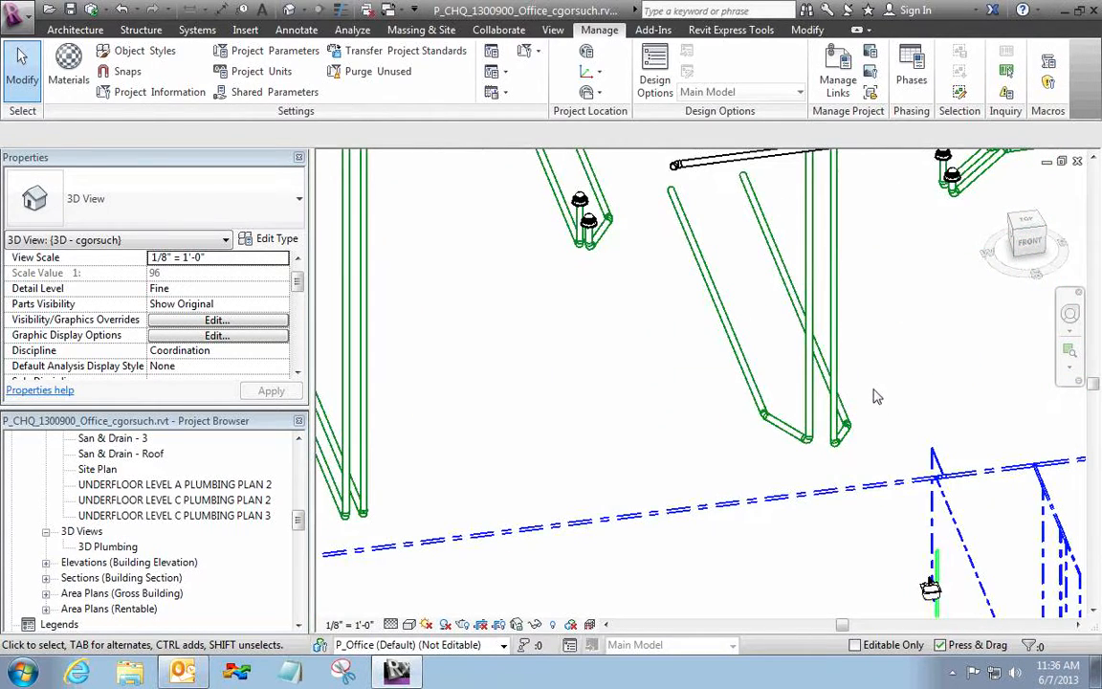
left_click_drag(676, 460, 896, 367)
left_click_drag(782, 289, 781, 239)
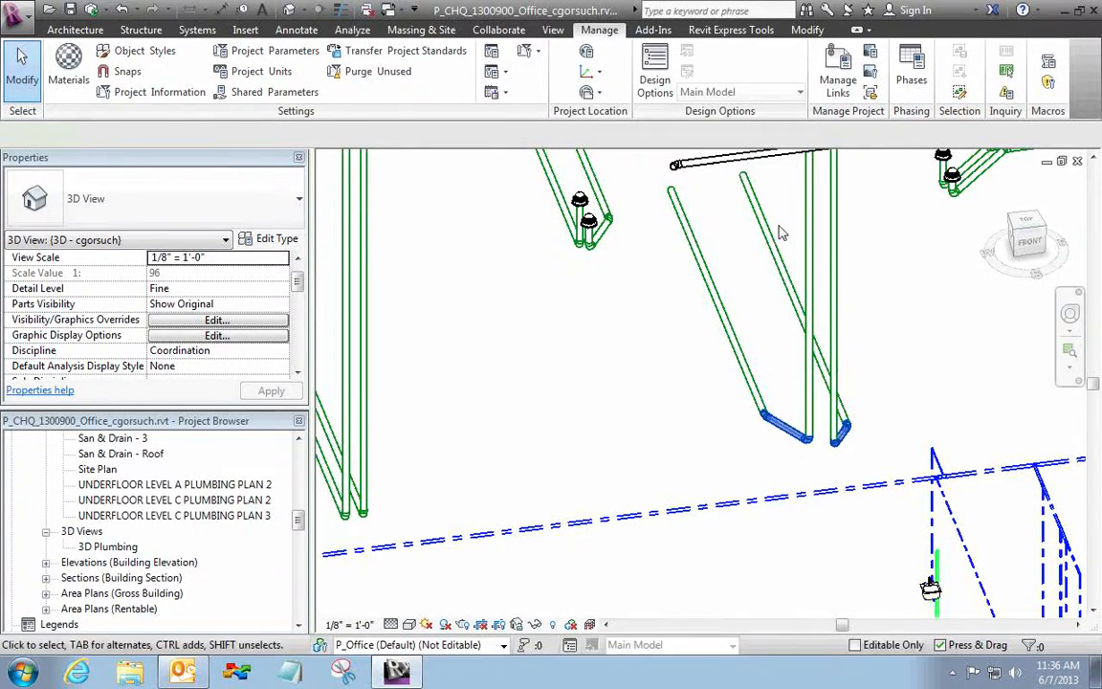
left_click(705, 285, "ctrl")
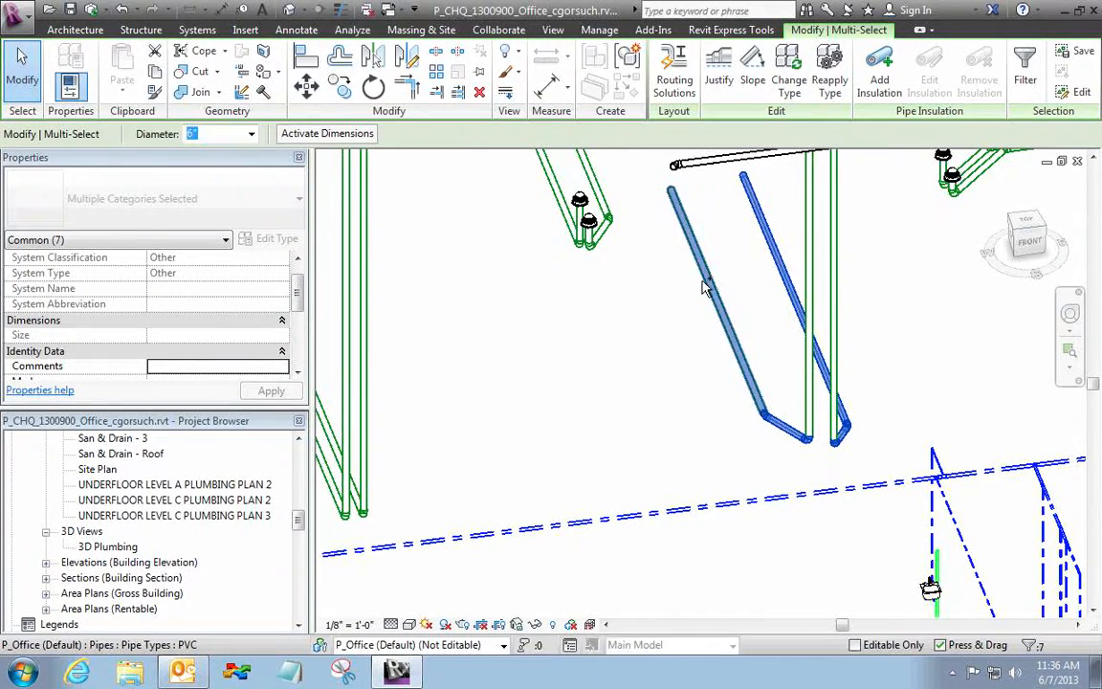
middle_click_drag(809, 411, 627, 459, "shift")
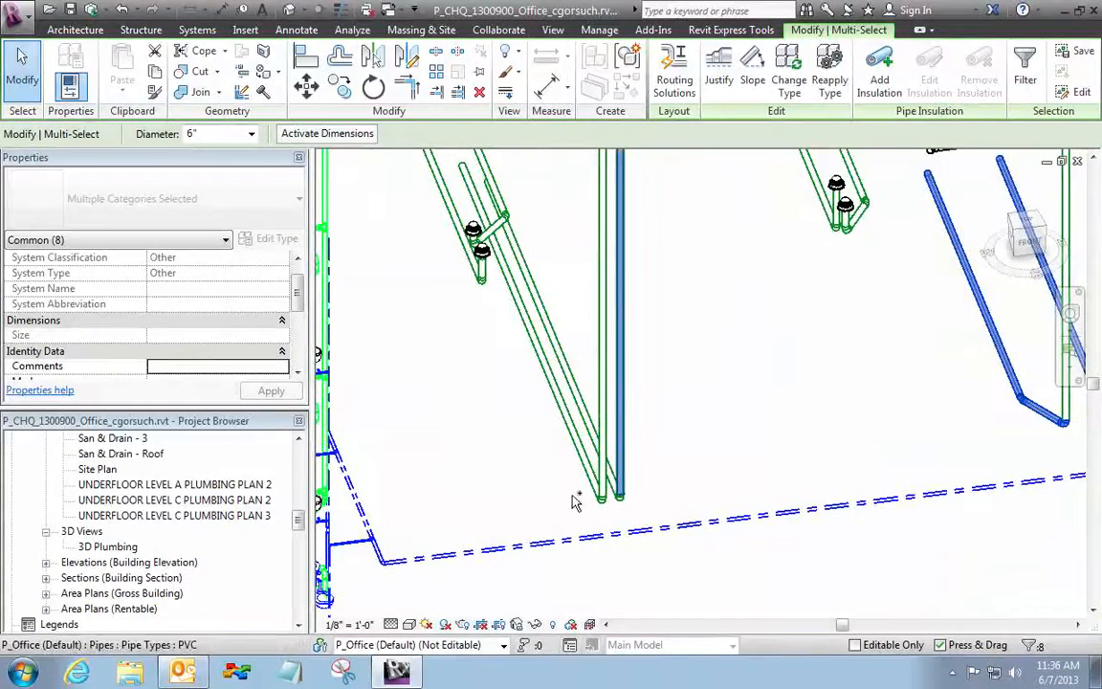
left_click_drag(557, 517, 654, 468)
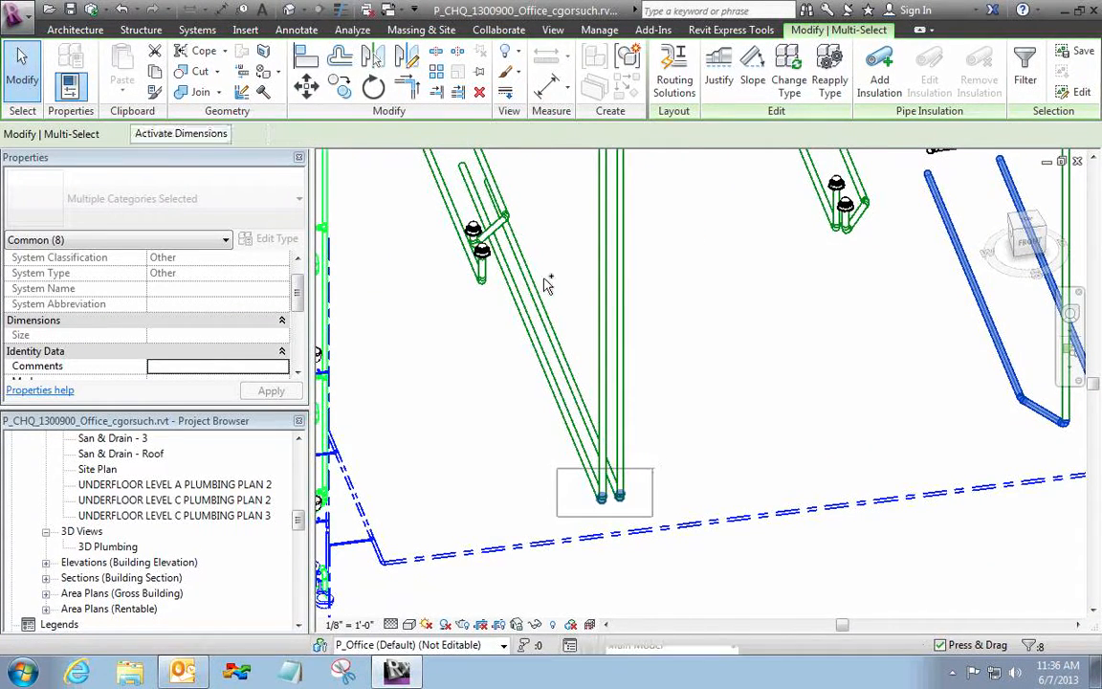
left_click_drag(547, 274, 432, 374, "ctrl")
scroll(296, 321, "down", 2)
left_click_drag(296, 321, 292, 352)
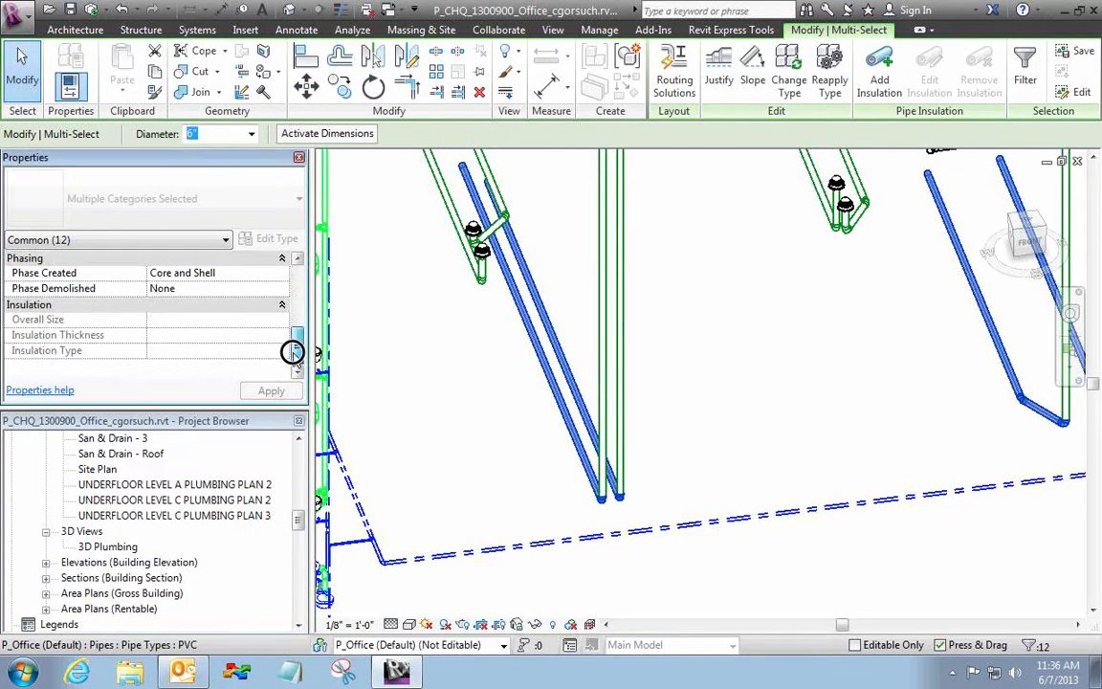
left_click(282, 276)
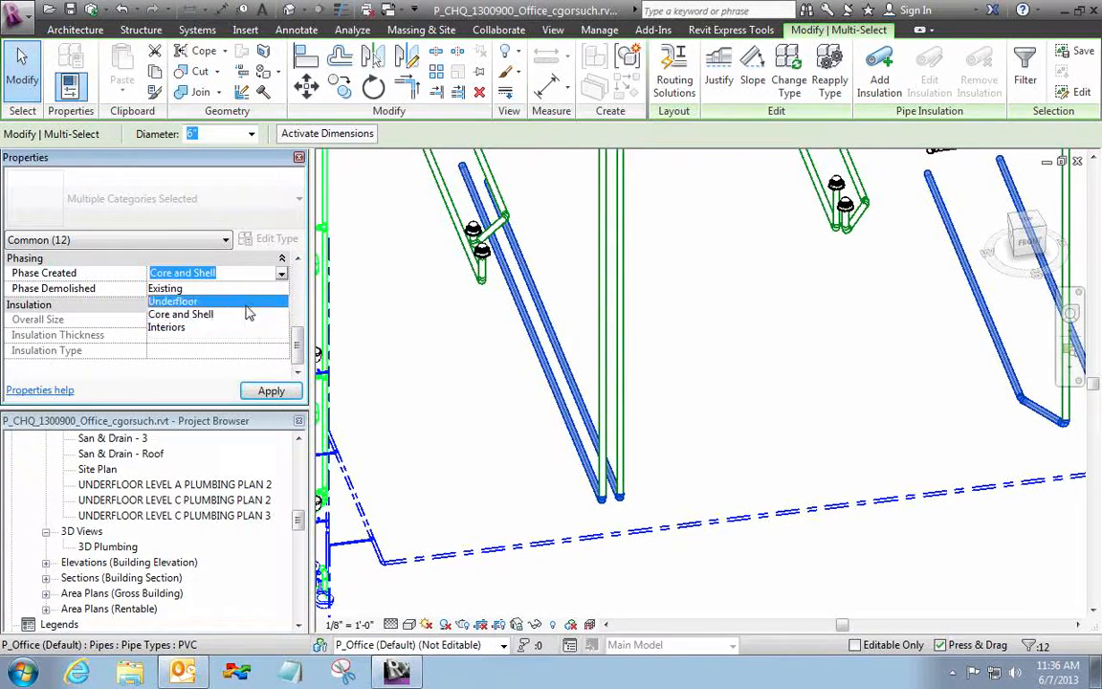
left_click(240, 302)
left_click(760, 400)
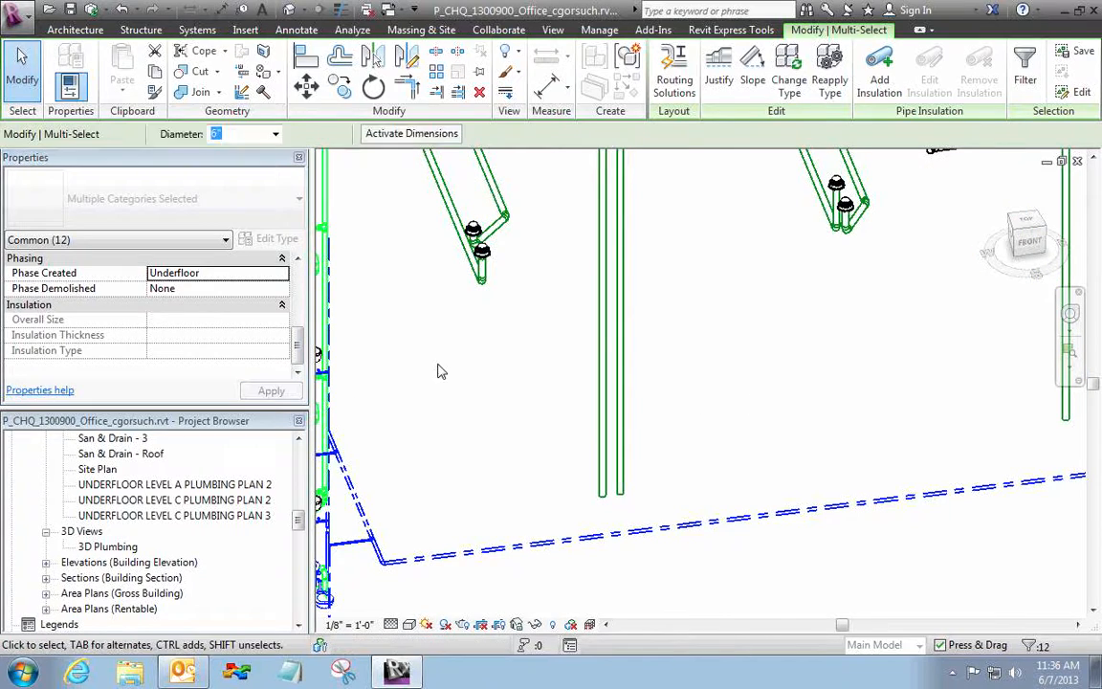
- Set the 3D view's phase filter to Show Previous + New
left_click_drag(290, 308, 299, 371)
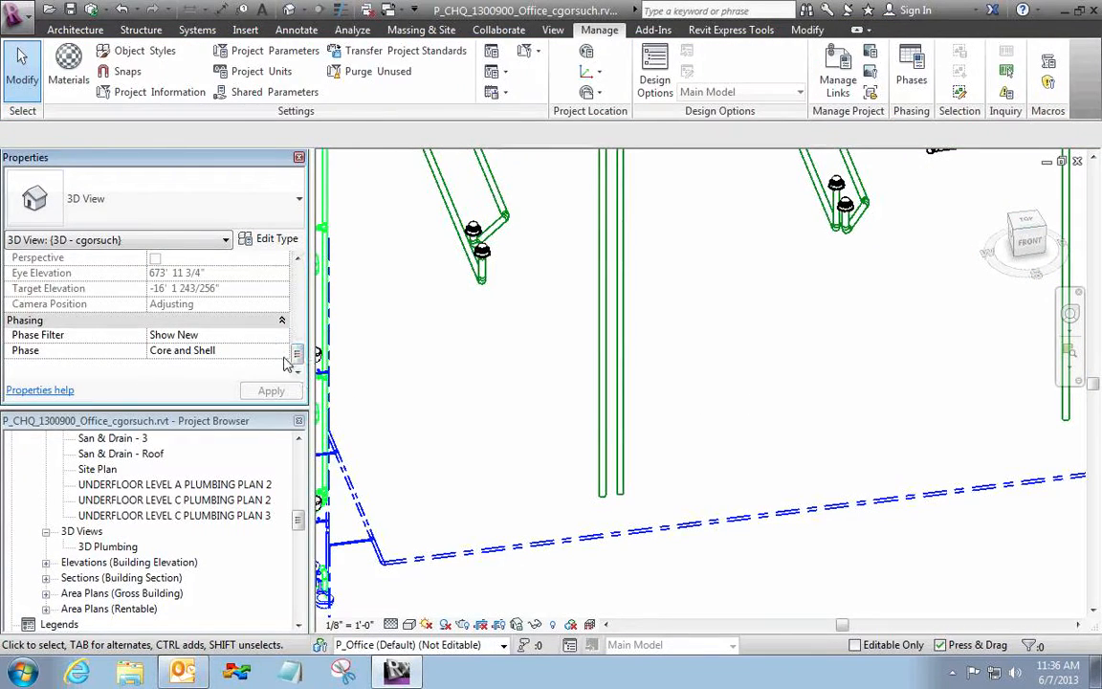
left_click(282, 335)
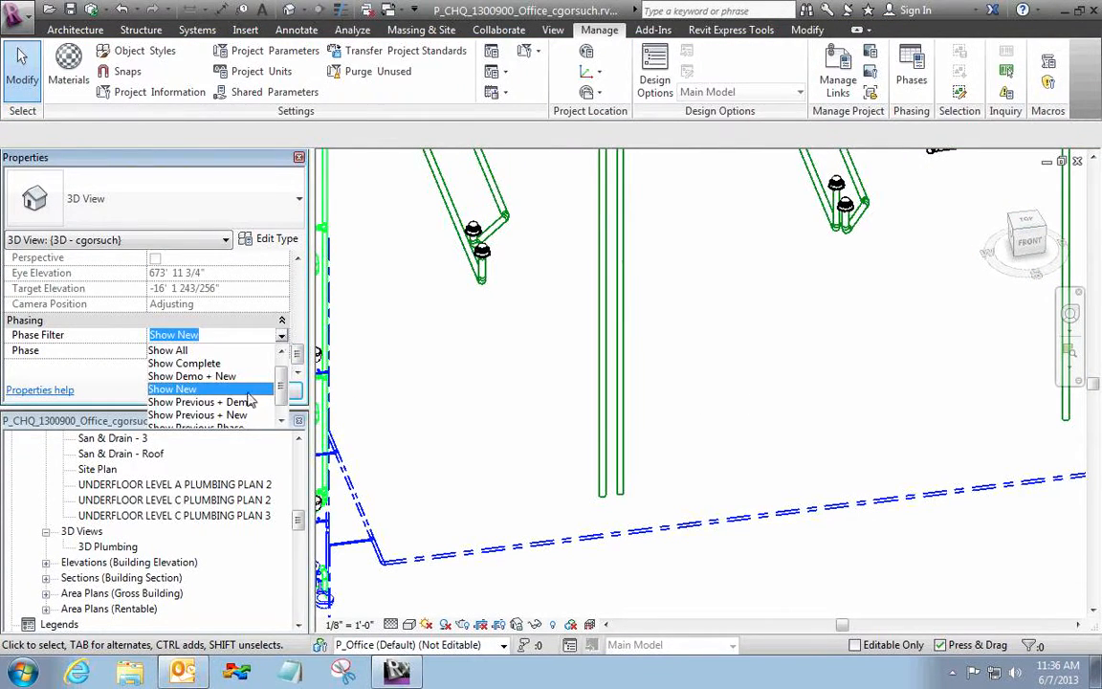
scroll(286, 391, "down", 1)
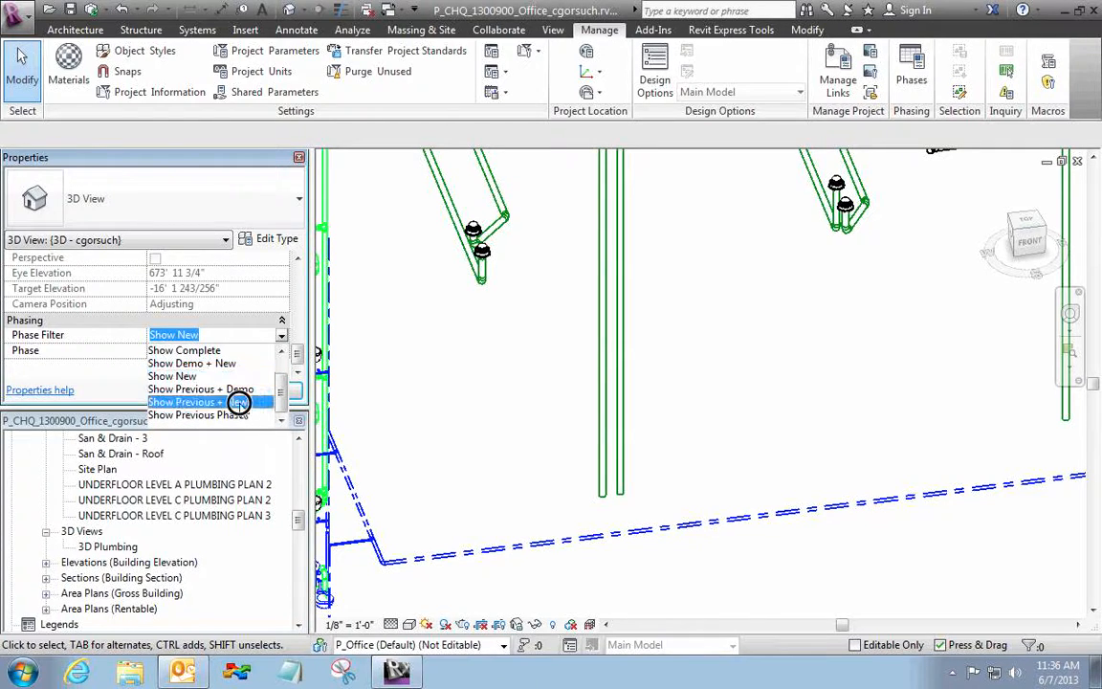
left_click(239, 402)
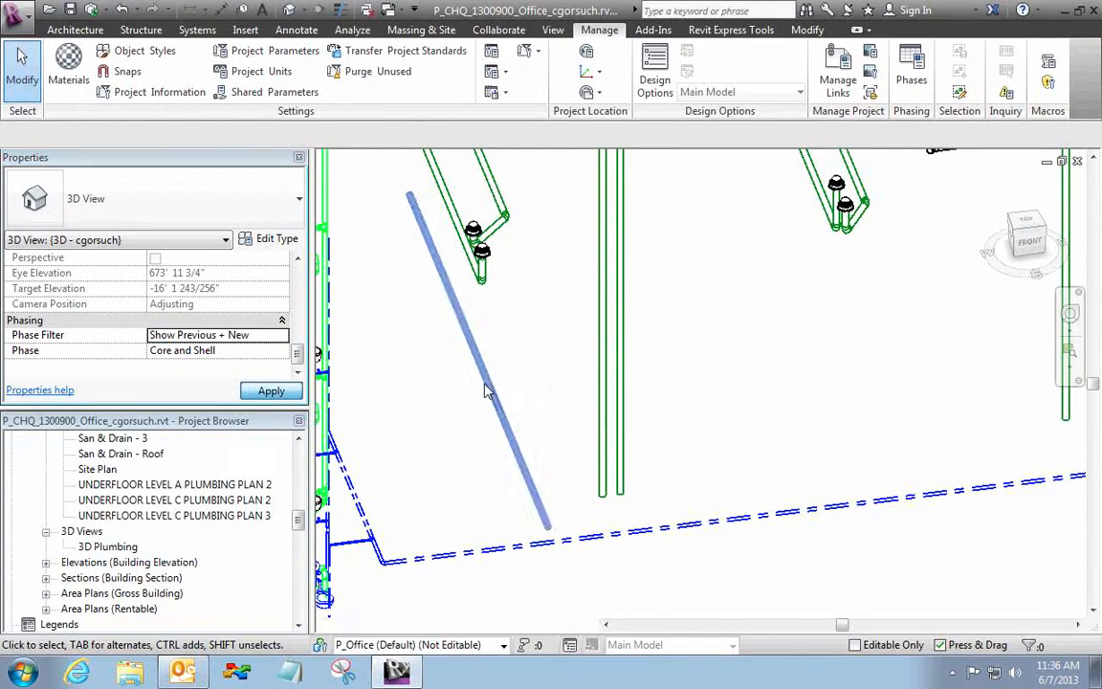
- Set the created phase of the roof drain risers, their overhead piping and the two roof drains beside the restroom stack to Core and Shell
middle_click_drag(564, 435, 768, 387)
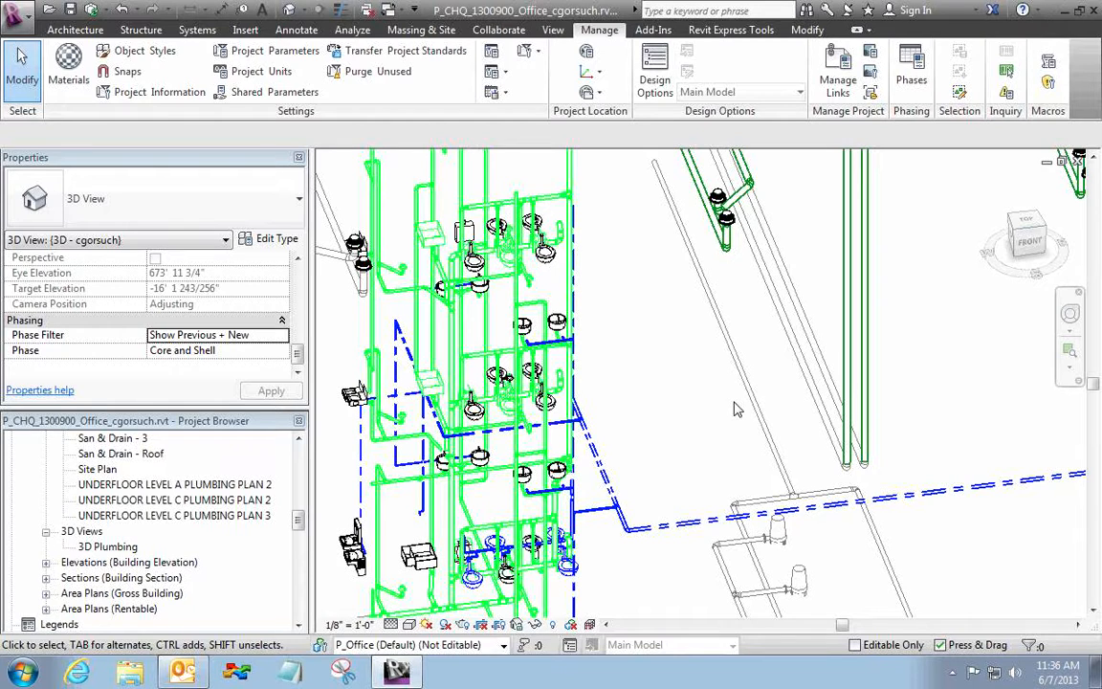
middle_click_drag(678, 298, 1060, 491)
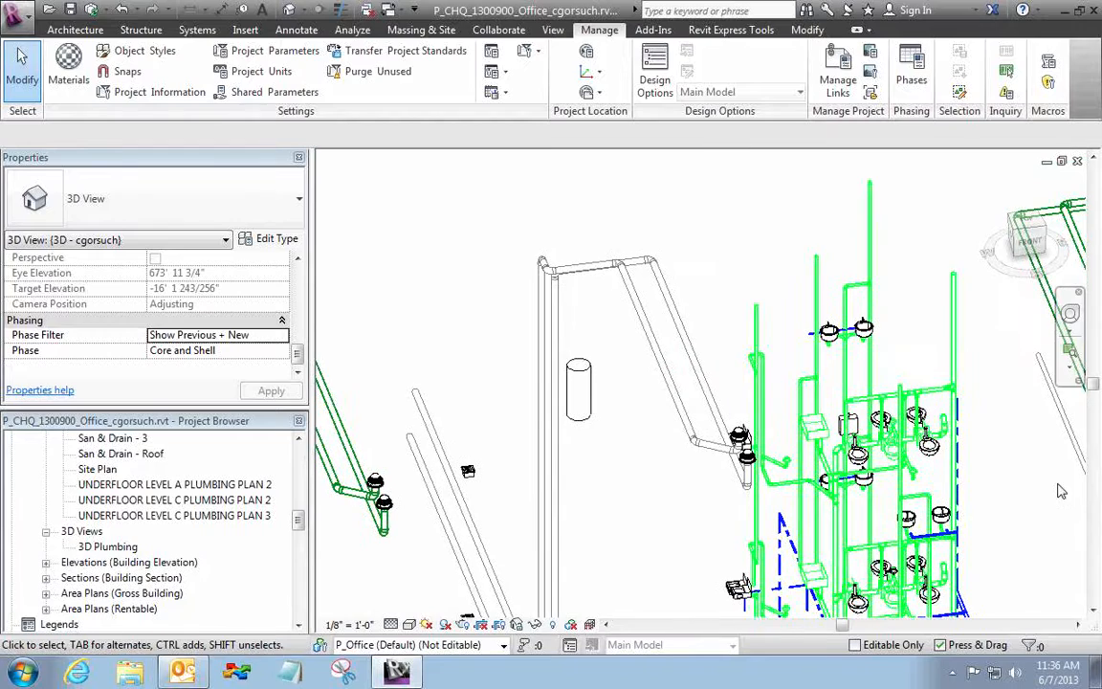
left_click_drag(692, 221, 478, 298)
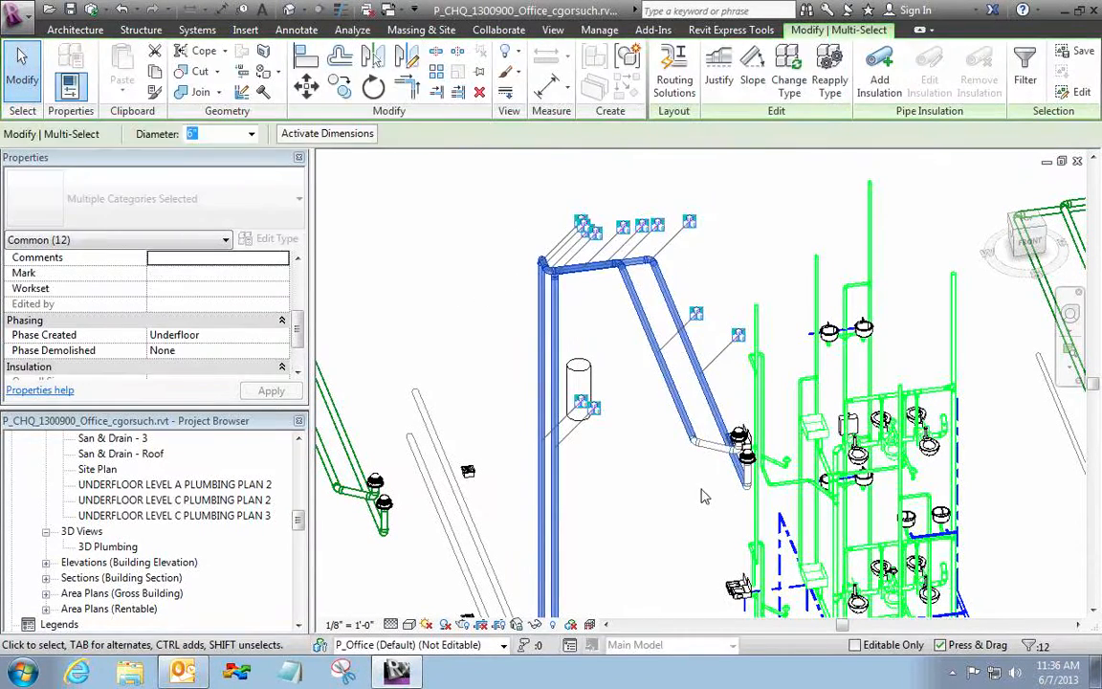
middle_click_drag(711, 492, 551, 503, "shift")
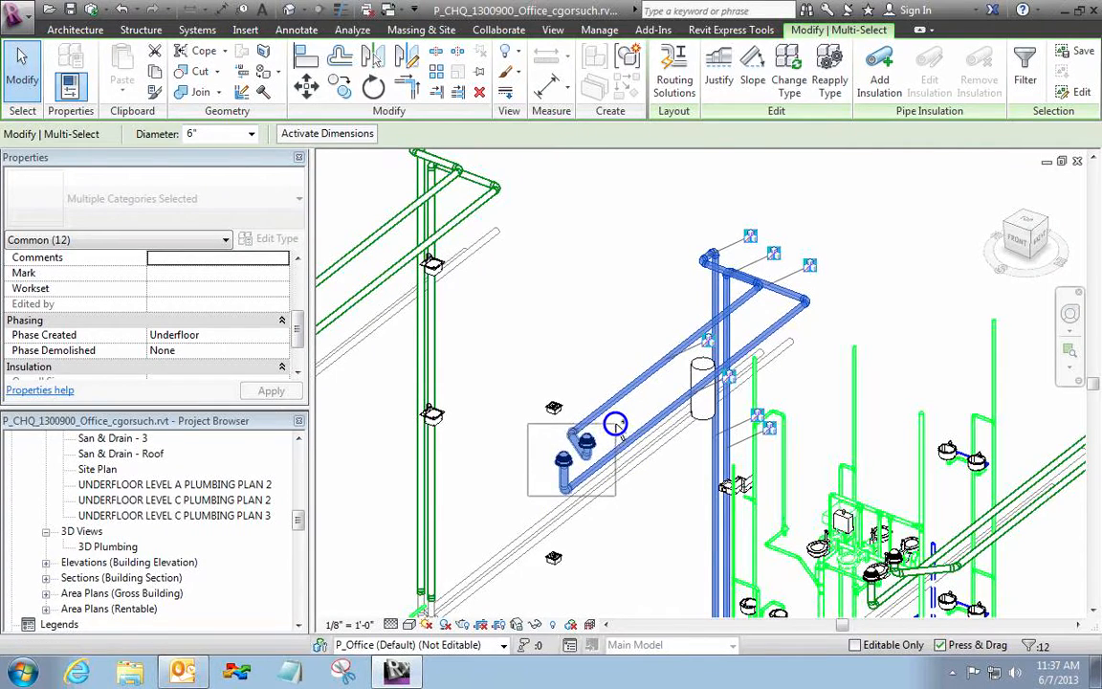
left_click_drag(615, 423, 615, 423)
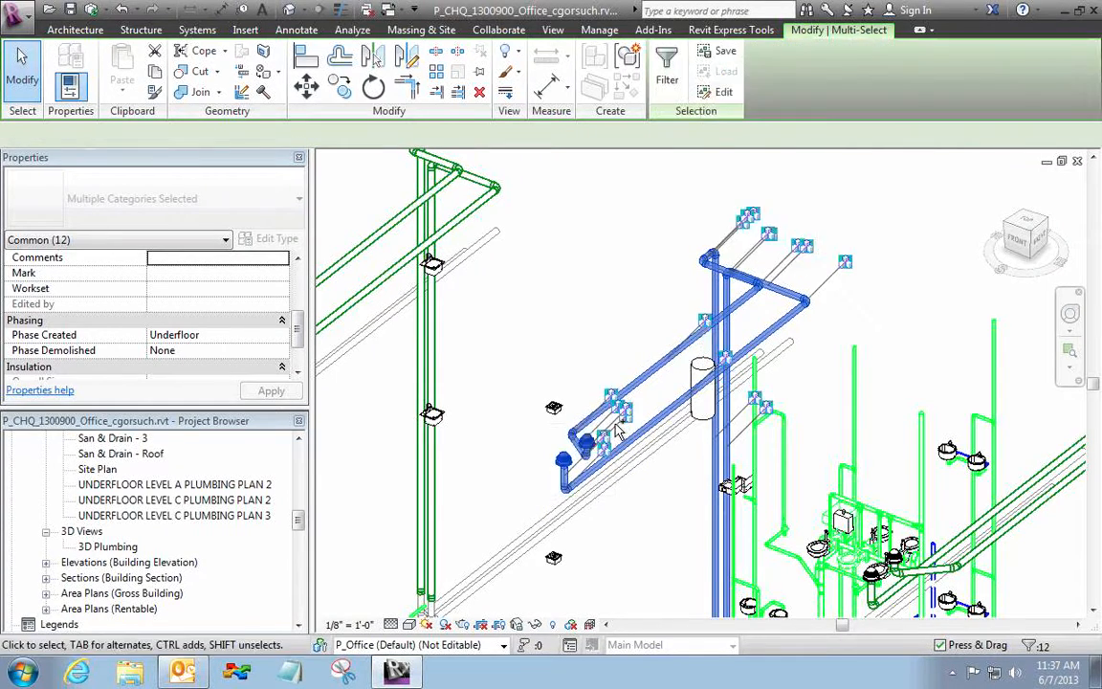
left_click(285, 335)
left_click(211, 377)
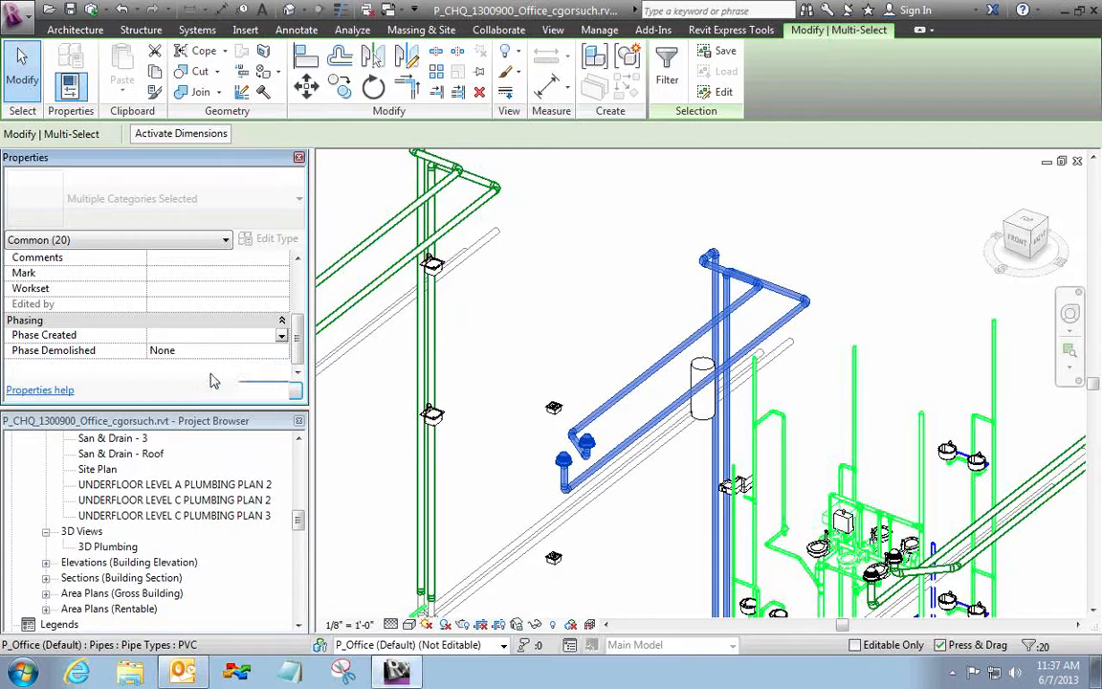
left_click(269, 389)
left_click(561, 337)
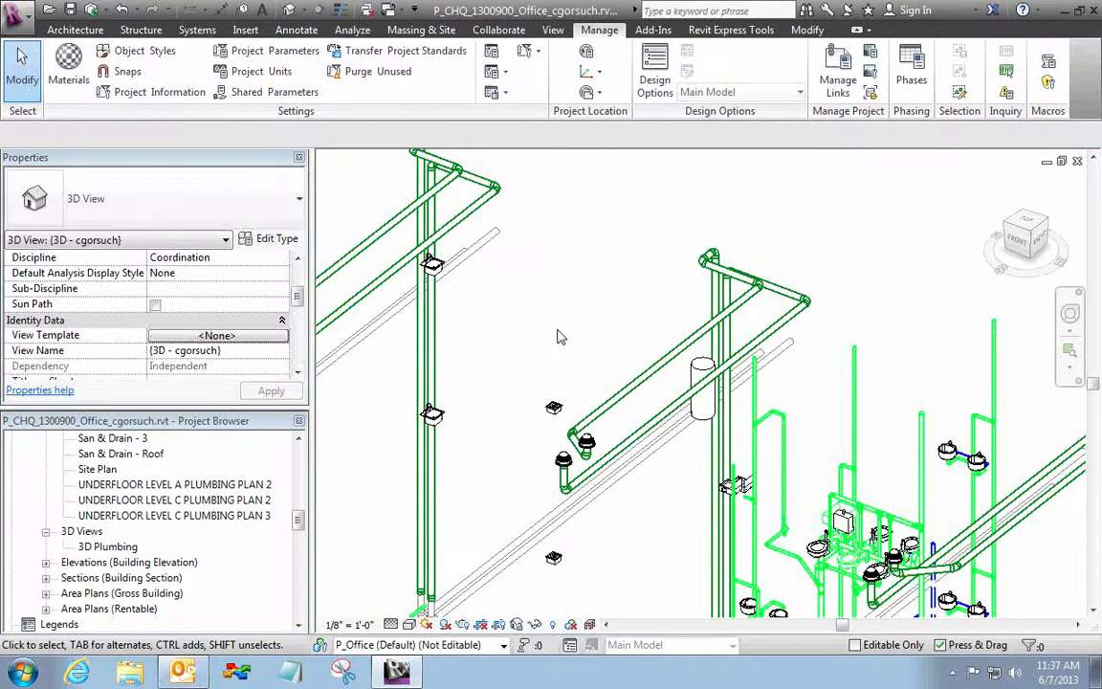
- Examine the bases of the remaining riser pairs where the vertical pipes meet the underground elbows and couplings
middle_click_drag(561, 337, 745, 335)
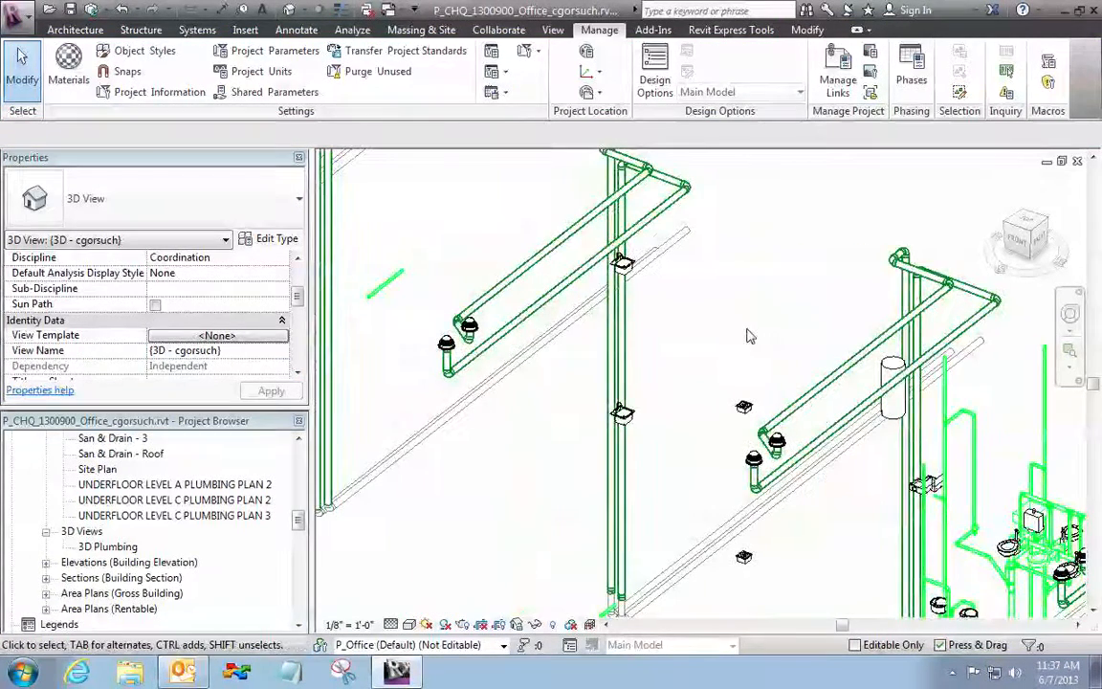
scroll(749, 335, "down", 1)
middle_click_drag(754, 519, 705, 458)
scroll(704, 463, "up", 2)
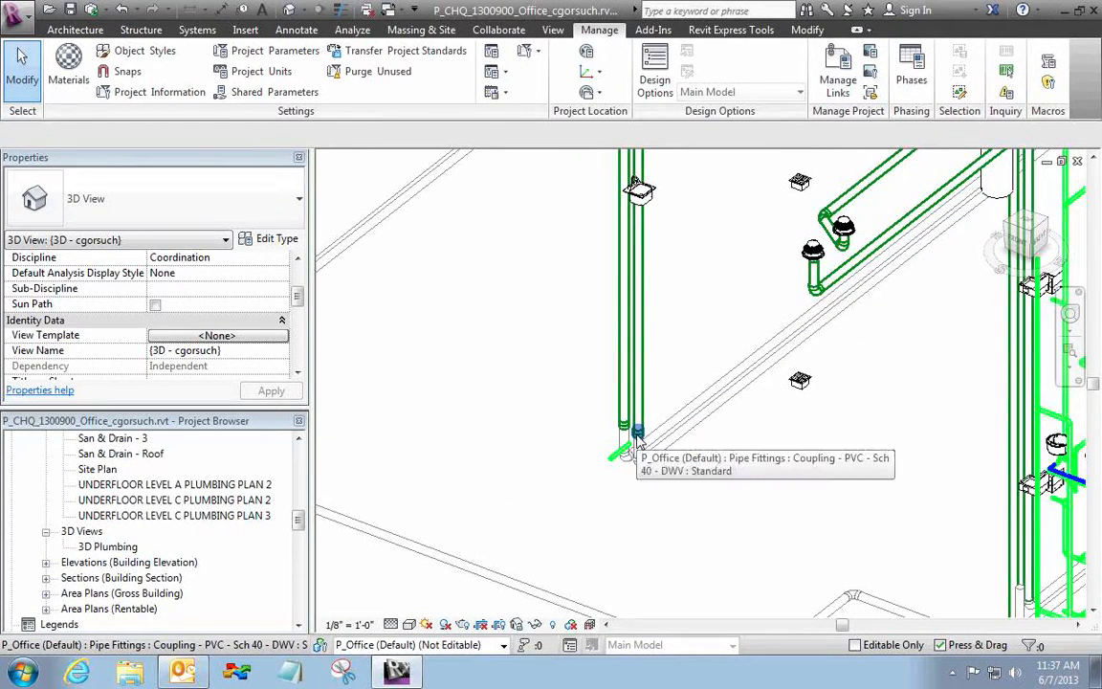
scroll(638, 438, "down", 2)
scroll(638, 438, "down", 1)
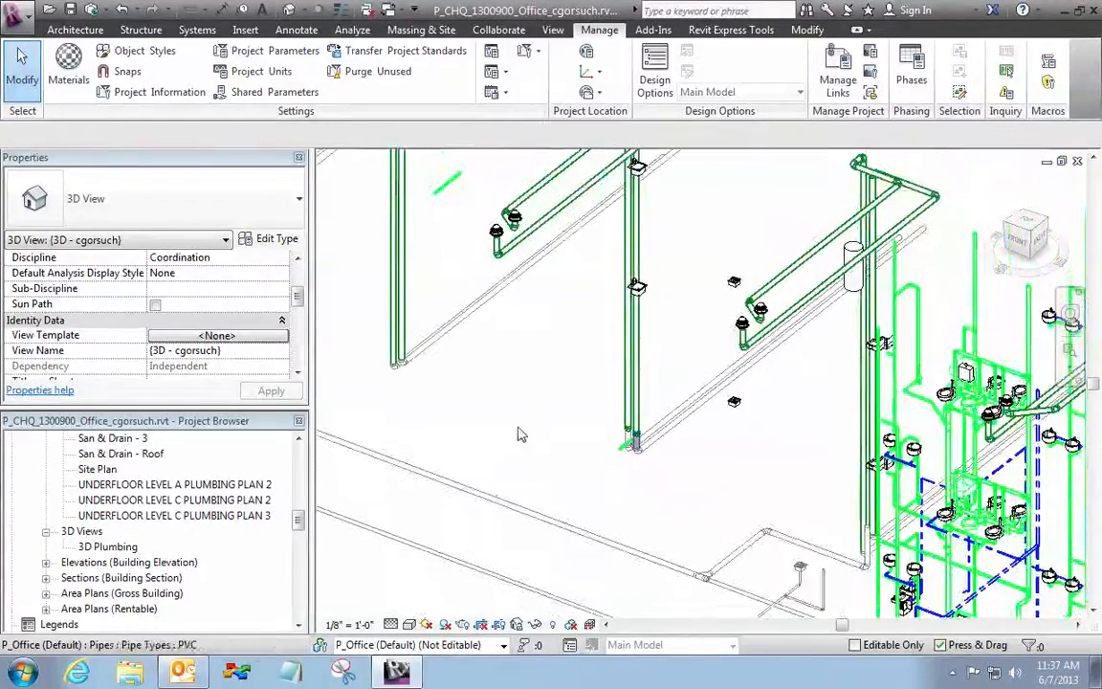
mouse_move(534, 411)
middle_mouse_down()
mouse_move(622, 475)
mouse_move(536, 417)
middle_mouse_up()
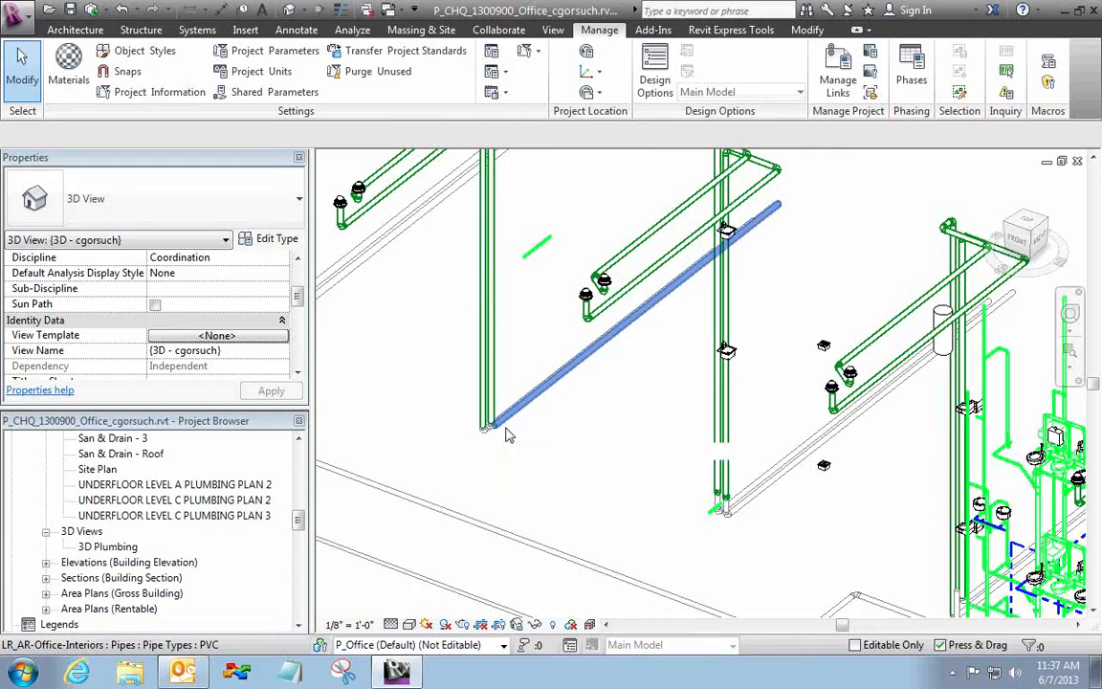
scroll(508, 433, "up", 5)
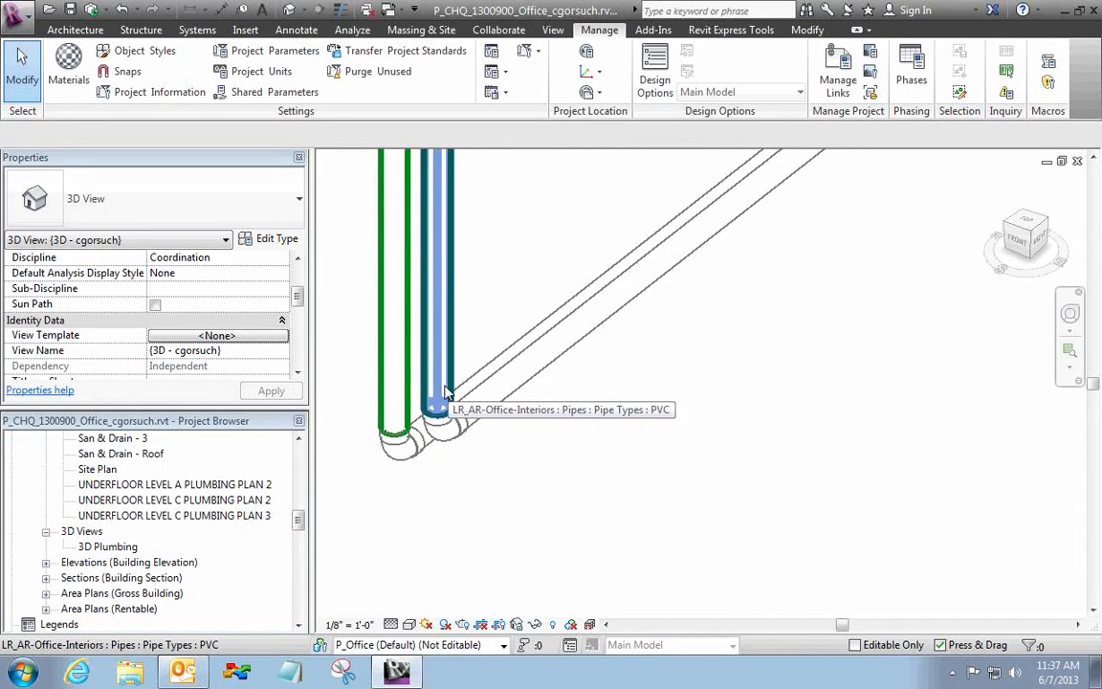
scroll(514, 422, "down", 5)
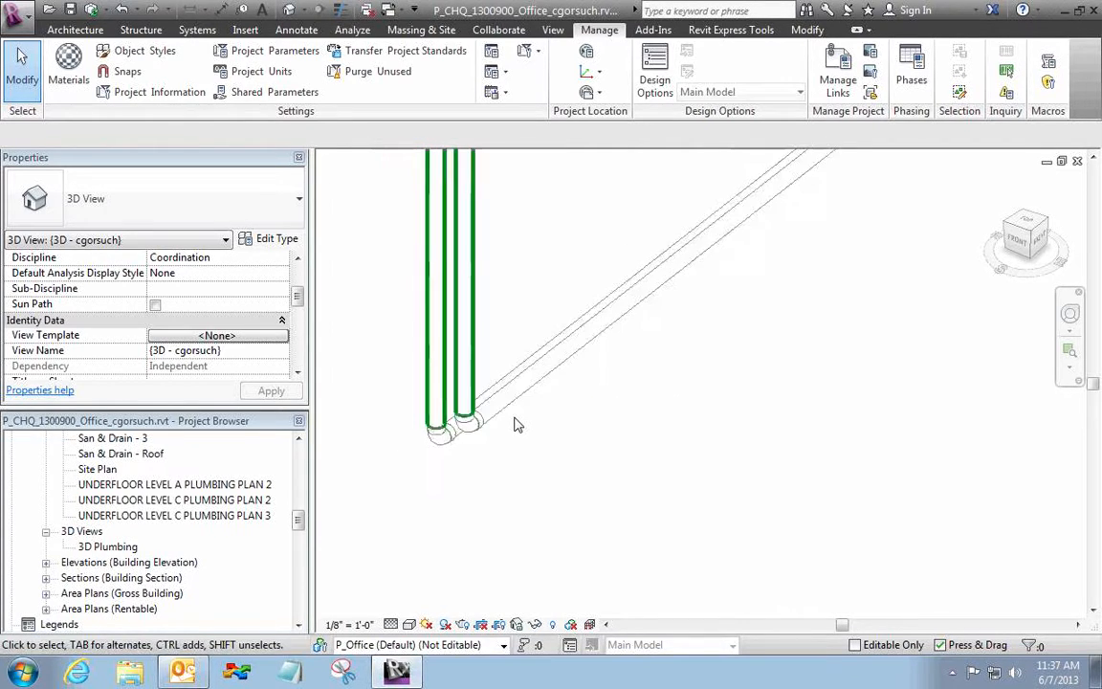
- Trim the open end of the long overhead pipe beyond the last riser pair to a corner with the adjacent short cross pipe
scroll(514, 423, "down", 3)
middle_click_drag(574, 460, 898, 597)
middle_click_drag(459, 369, 456, 514)
scroll(628, 347, "up", 3)
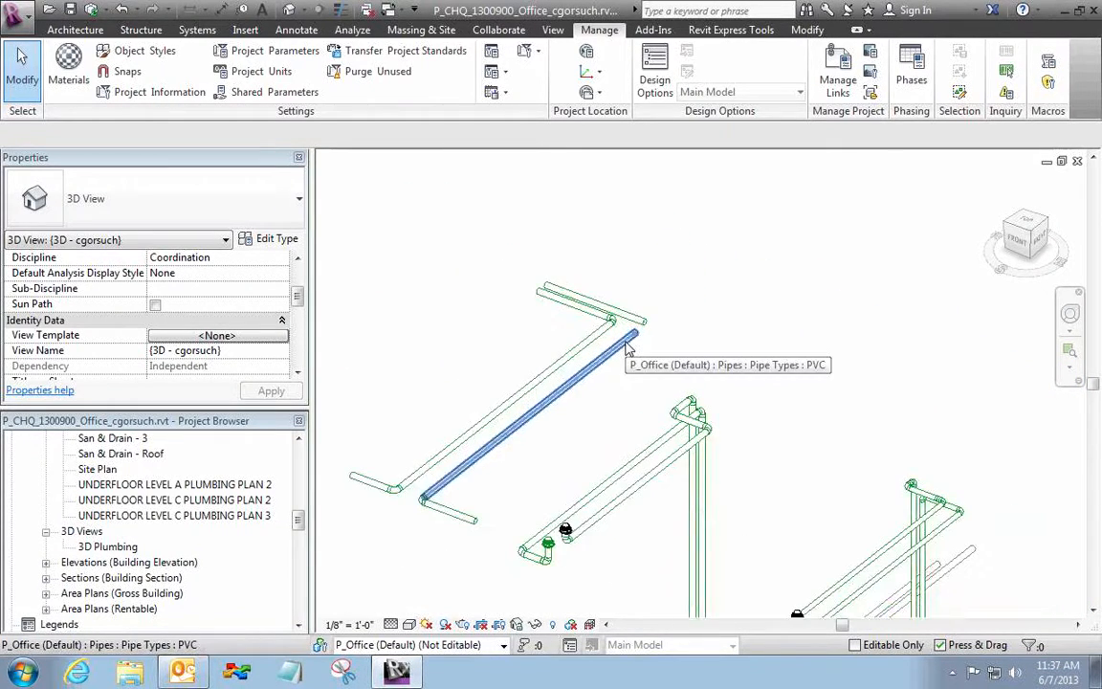
scroll(628, 347, "up", 2)
key("t")
key("r")
left_click(633, 337)
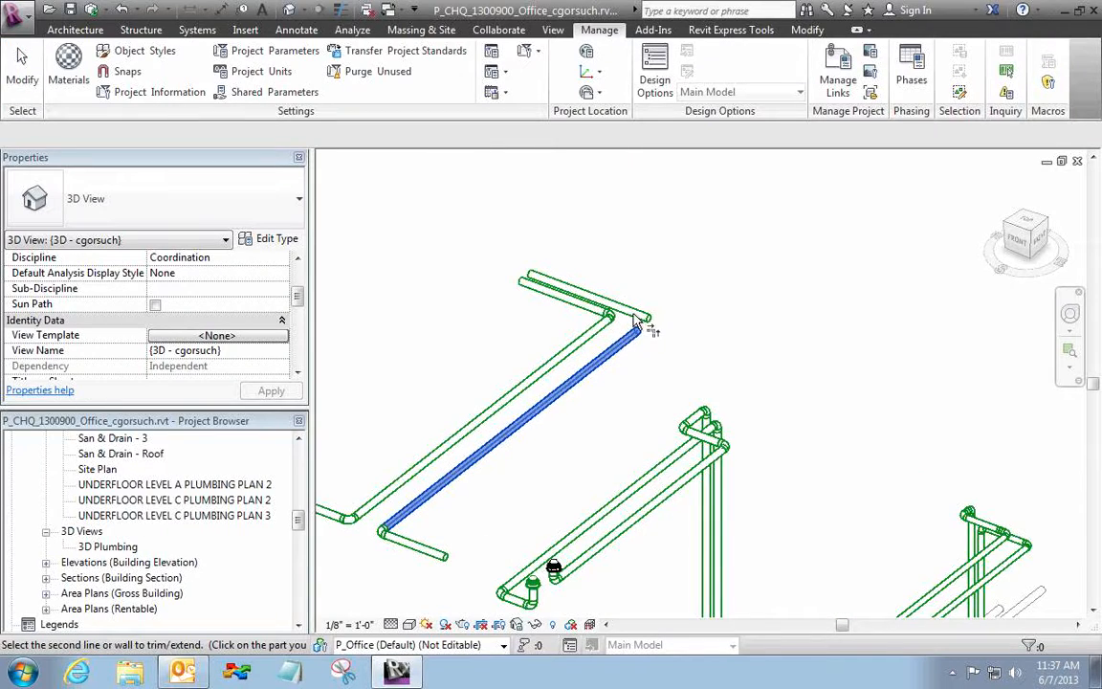
left_click(700, 303)
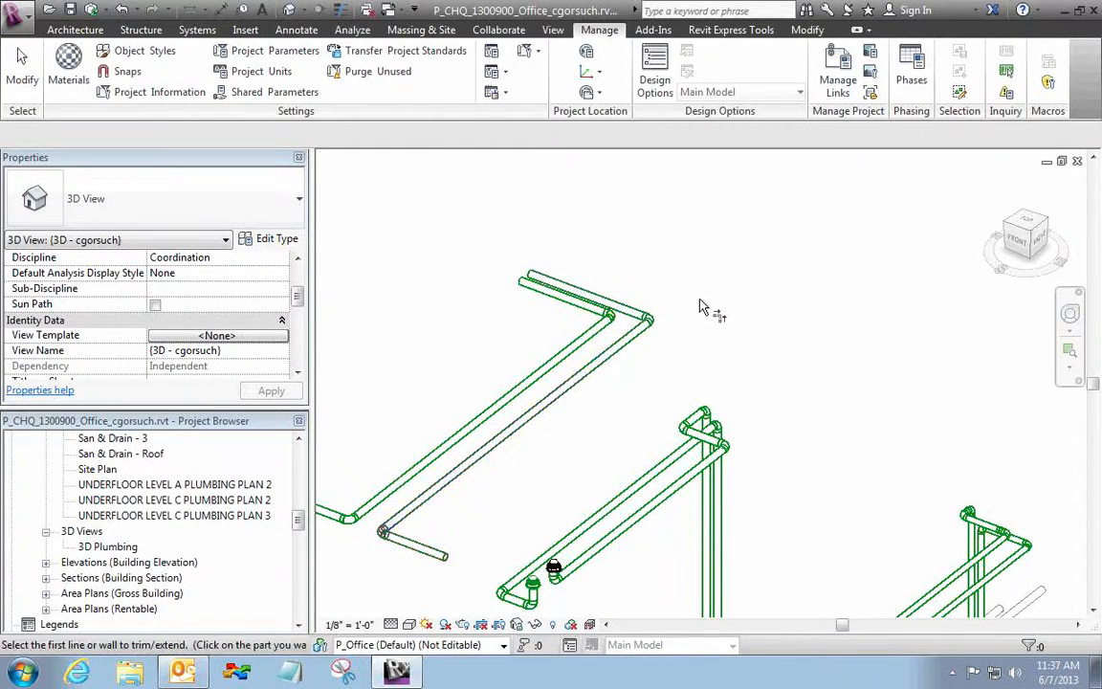
key("Escape")
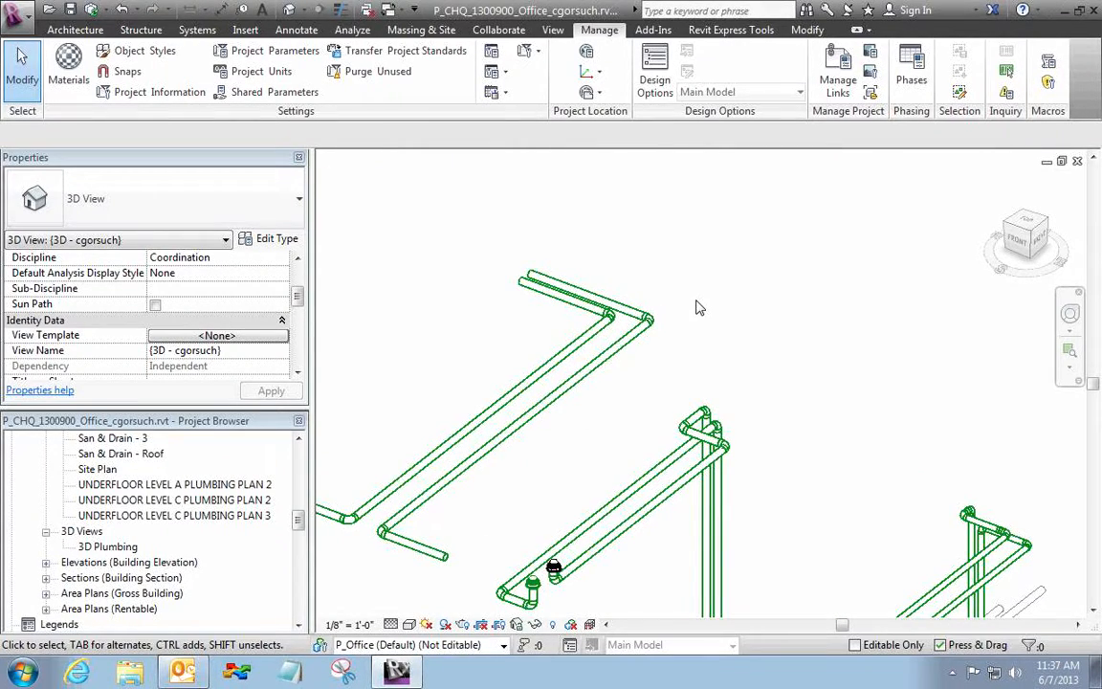
- Set the created phase of the underground 6" pipes and elbows at the bases of the five riser pairs by the second restroom stack to Underfloor
scroll(699, 311, "down", 4)
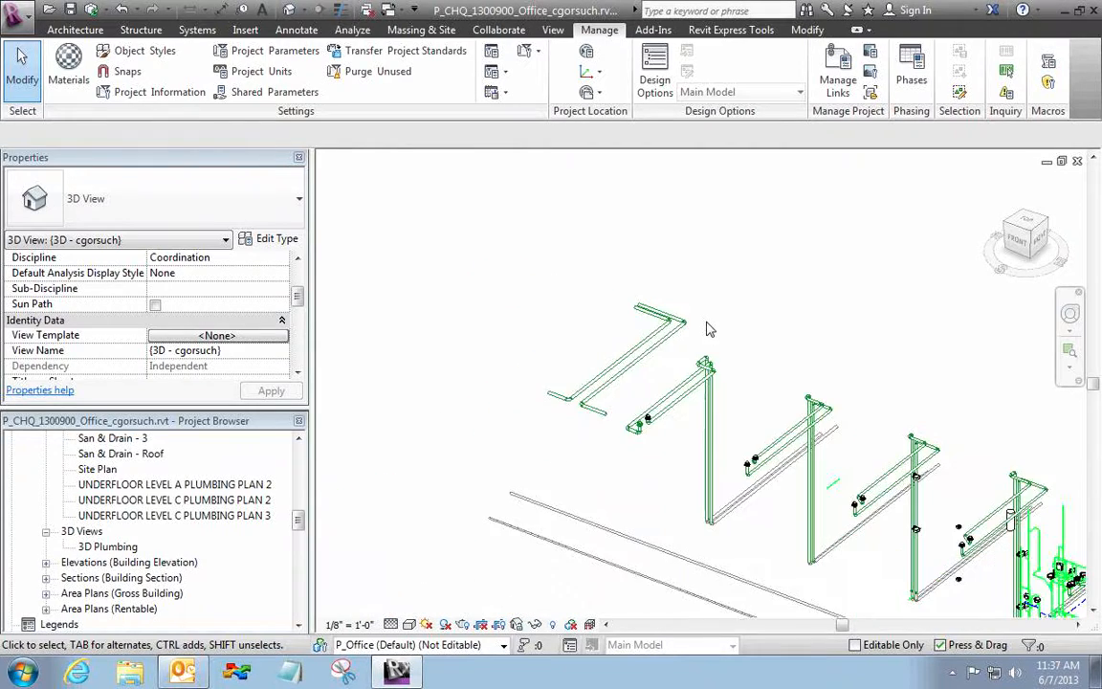
scroll(708, 326, "down", 1)
middle_click_drag(706, 330, 491, 269)
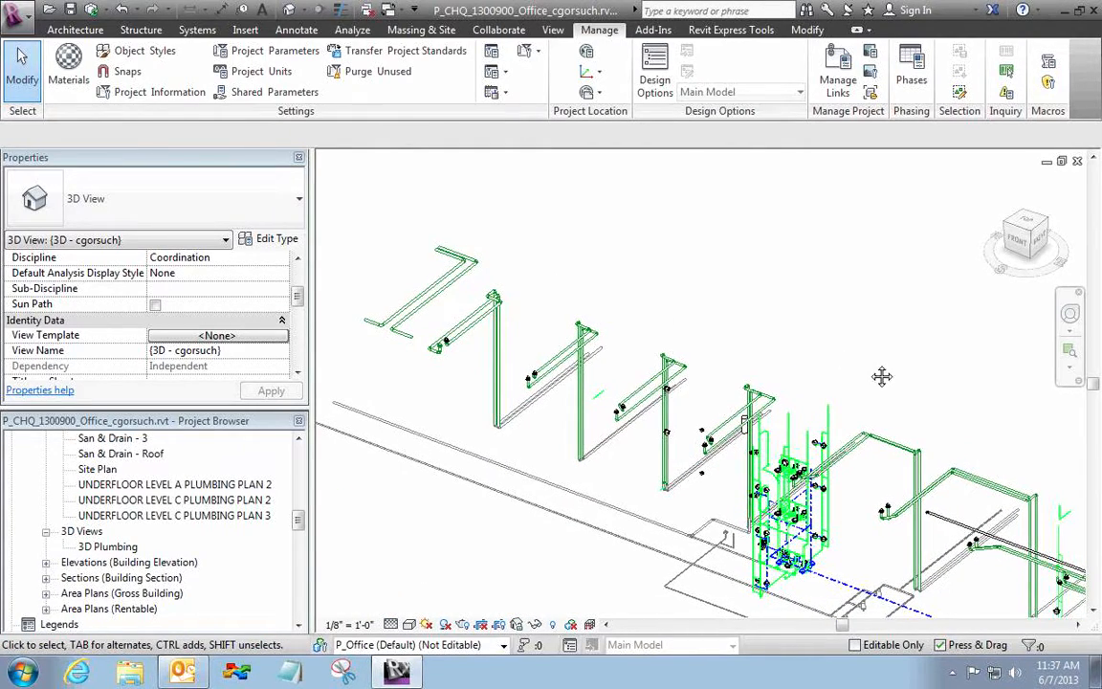
middle_click_drag(881, 376, 574, 228)
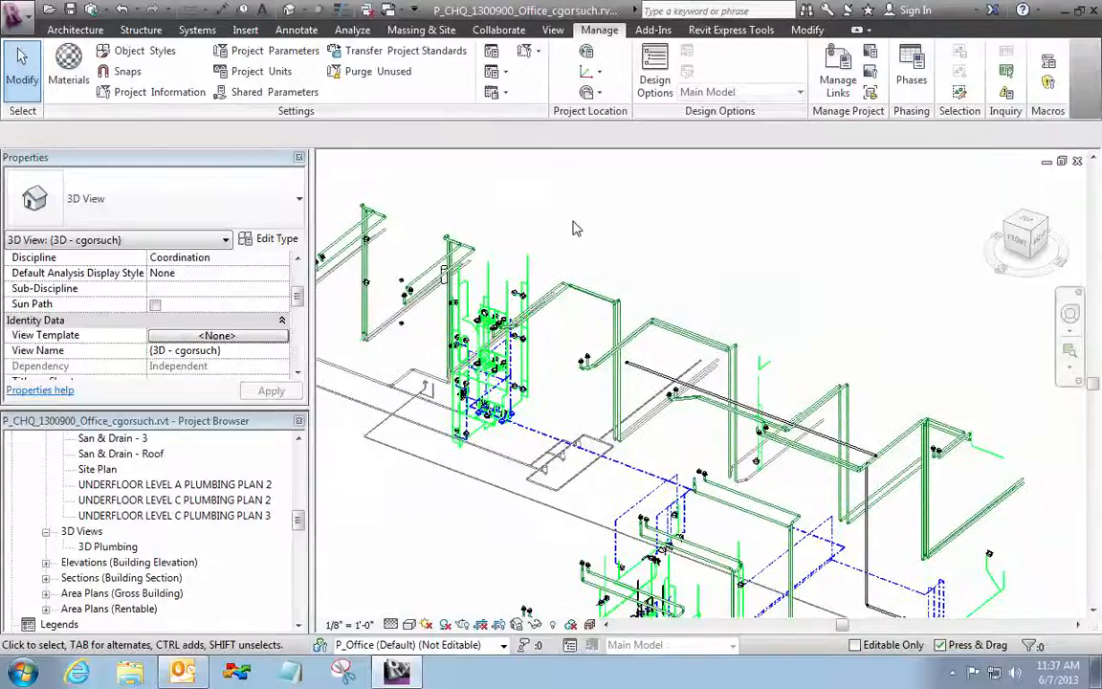
middle_click_drag(512, 551, 449, 302)
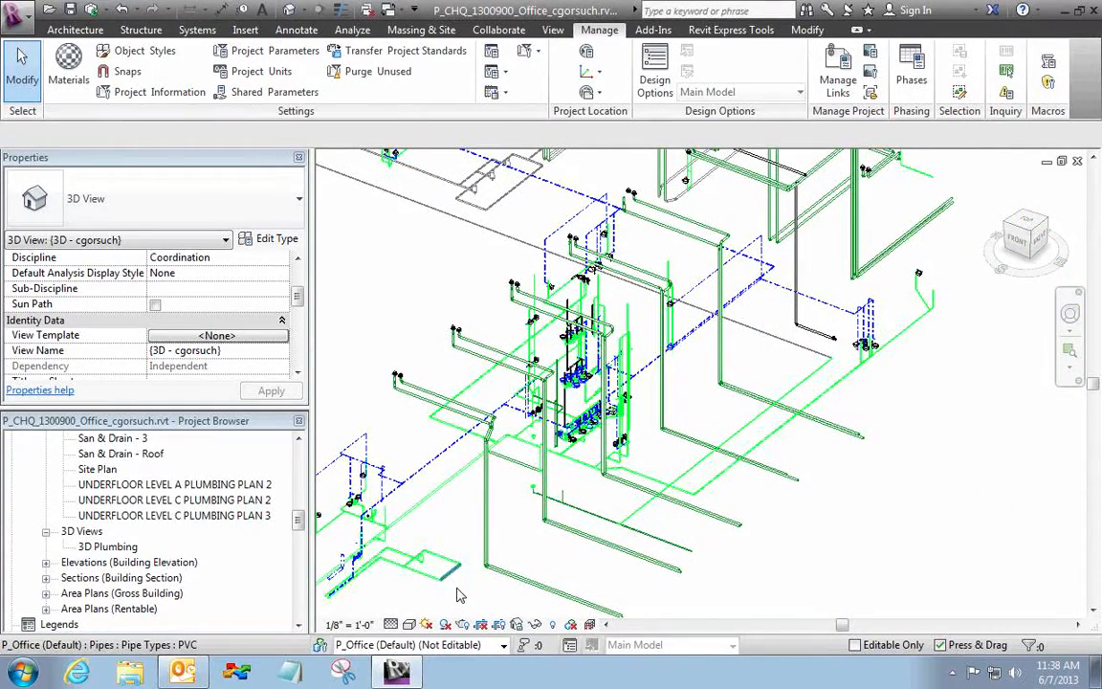
left_click(536, 585)
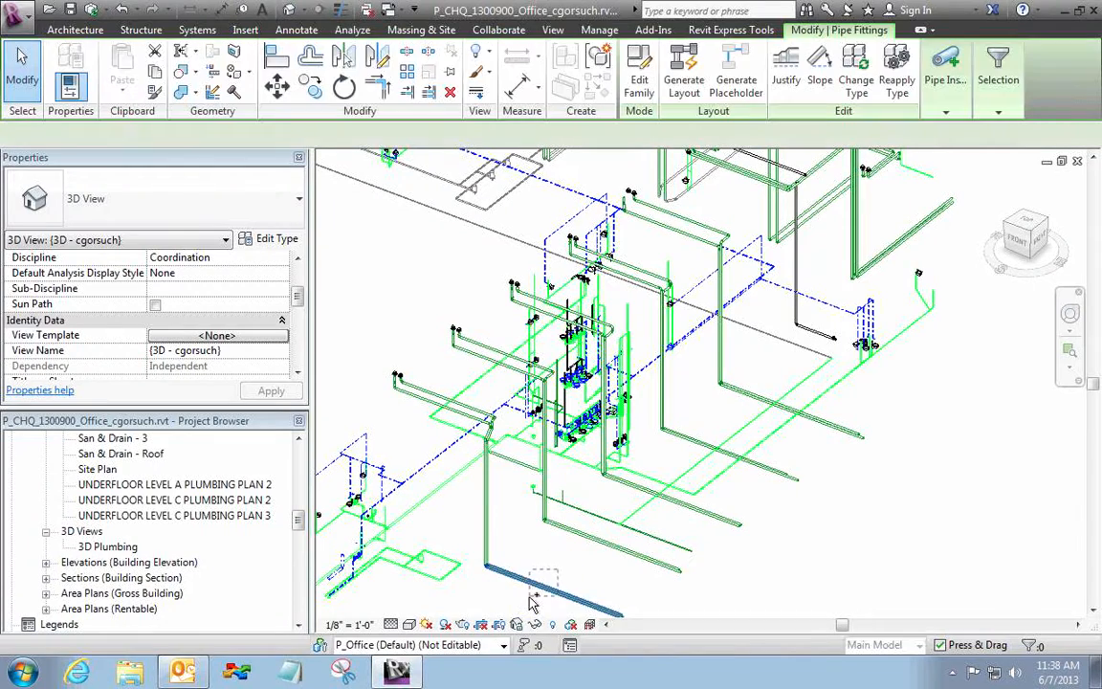
left_click(581, 543, "ctrl")
left_click(580, 543, "ctrl")
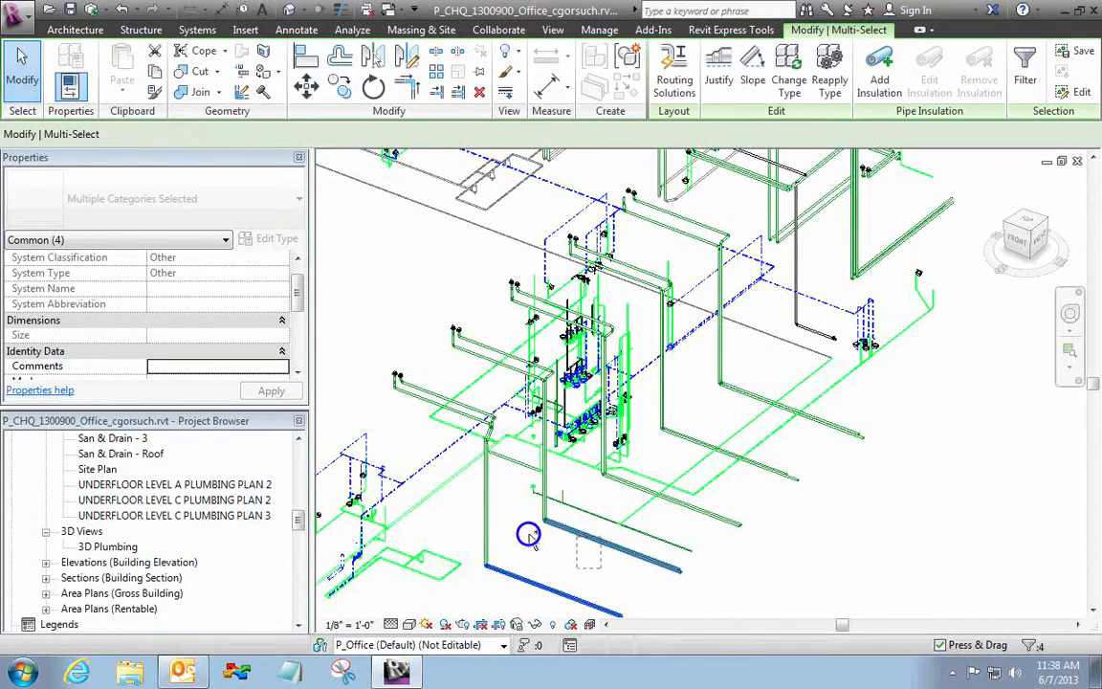
left_click_drag(528, 534, 560, 508, "ctrl")
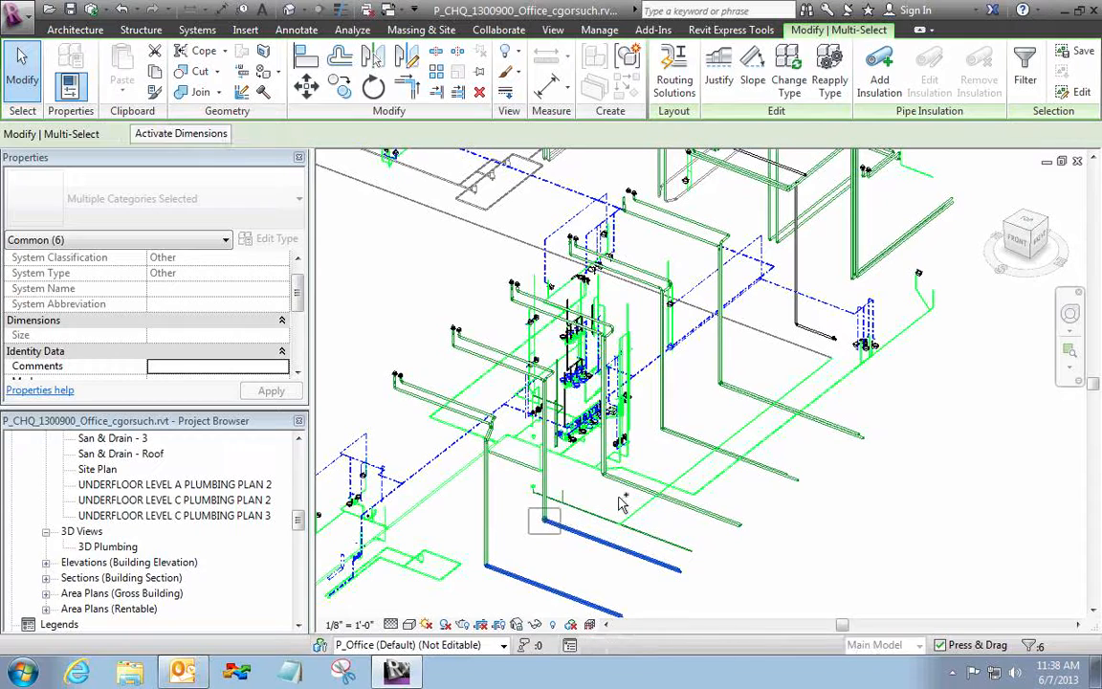
scroll(619, 497, "up", 3)
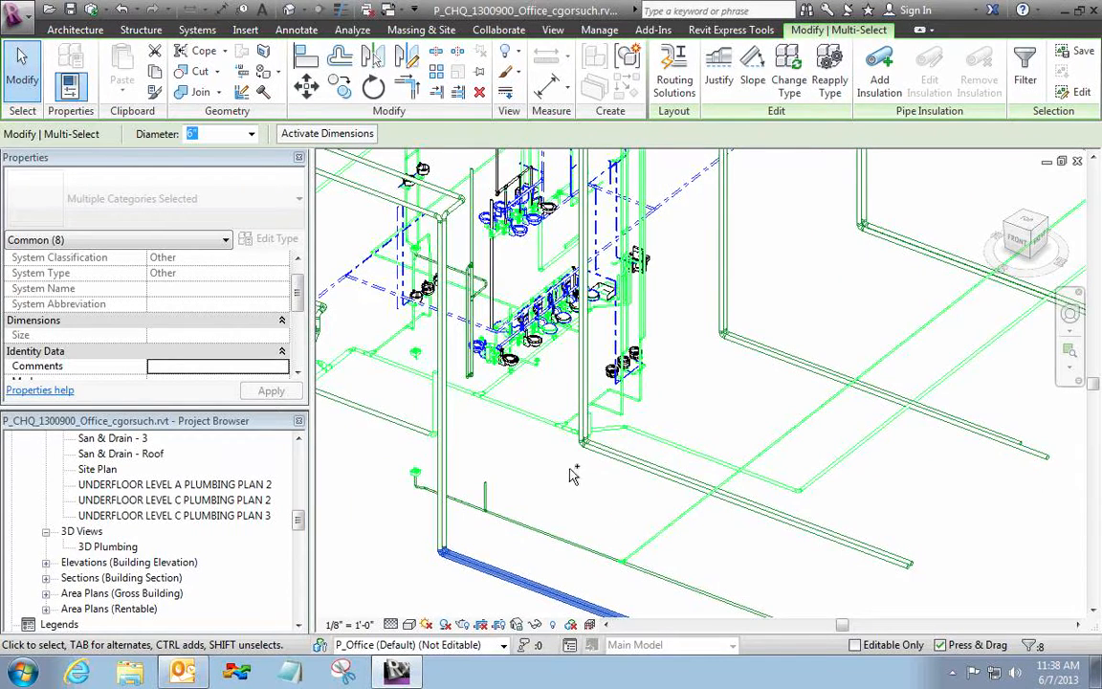
scroll(571, 469, "up", 5)
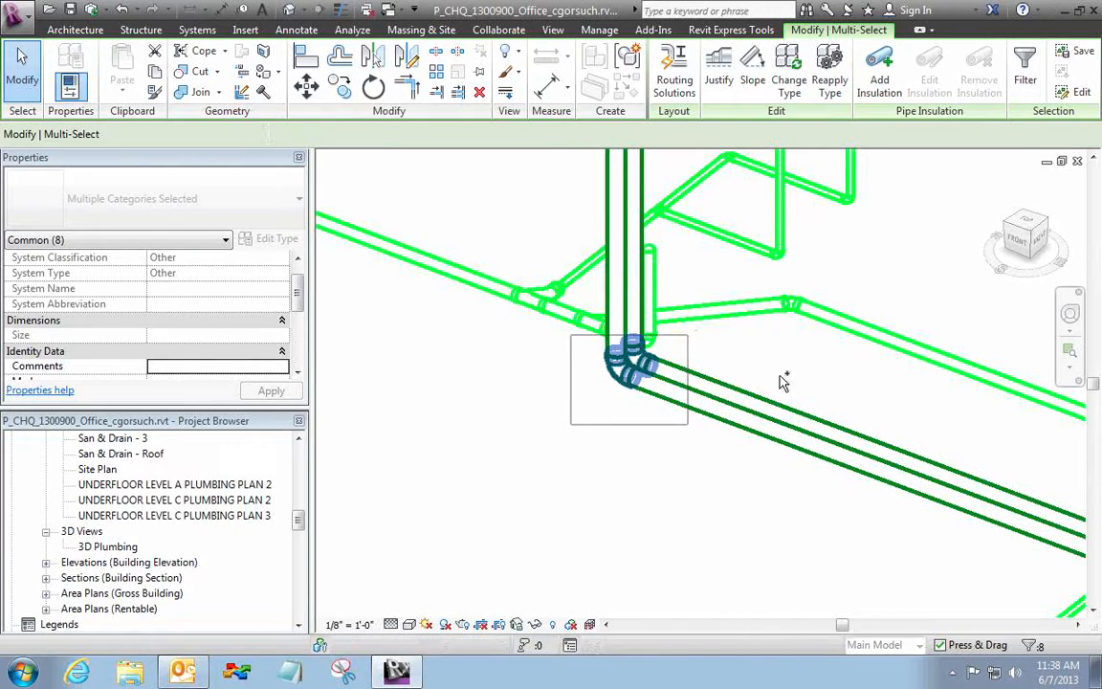
left_click(770, 414, "ctrl")
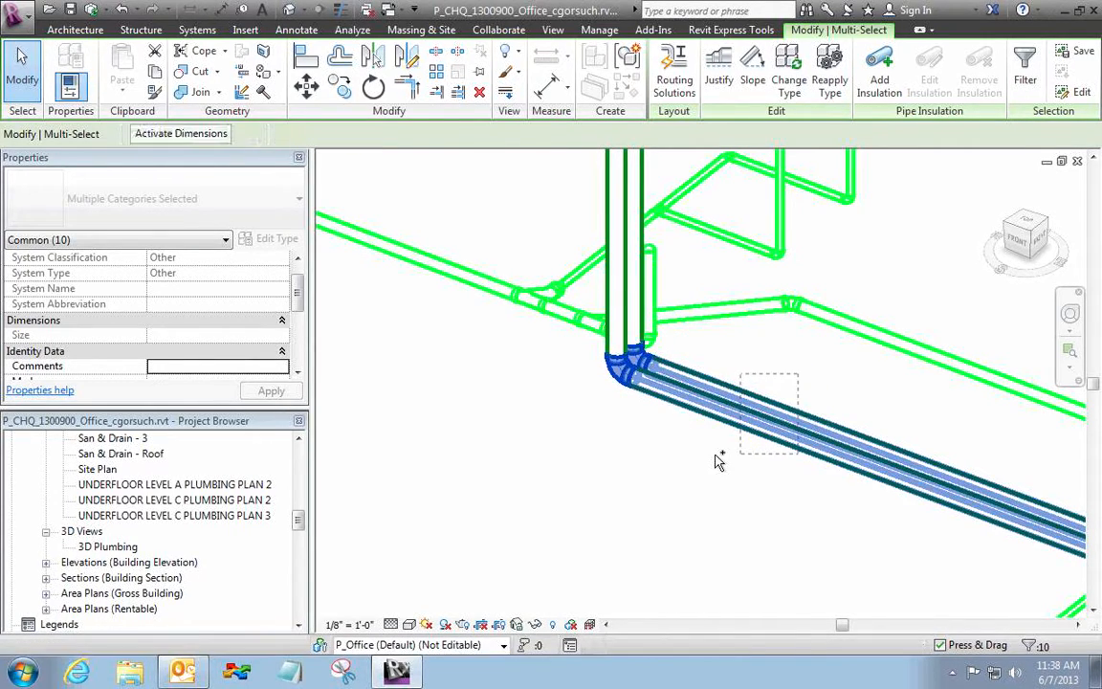
scroll(718, 461, "up", 2)
middle_click_drag(717, 461, 728, 468)
scroll(714, 457, "down", 5)
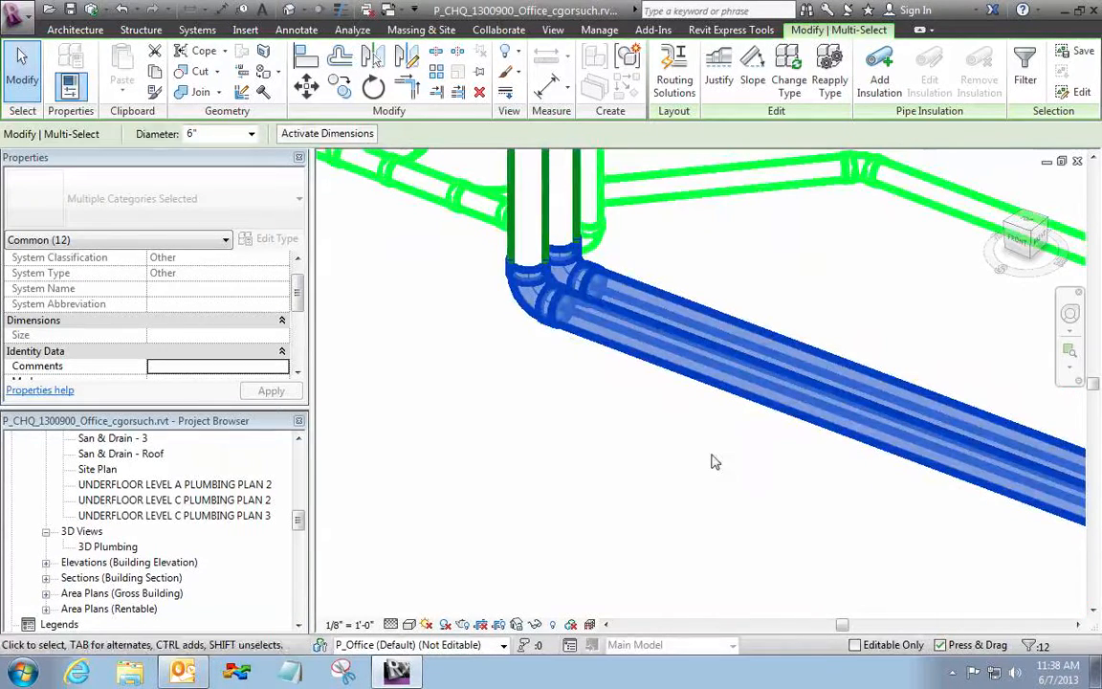
middle_click_drag(488, 522, 451, 538)
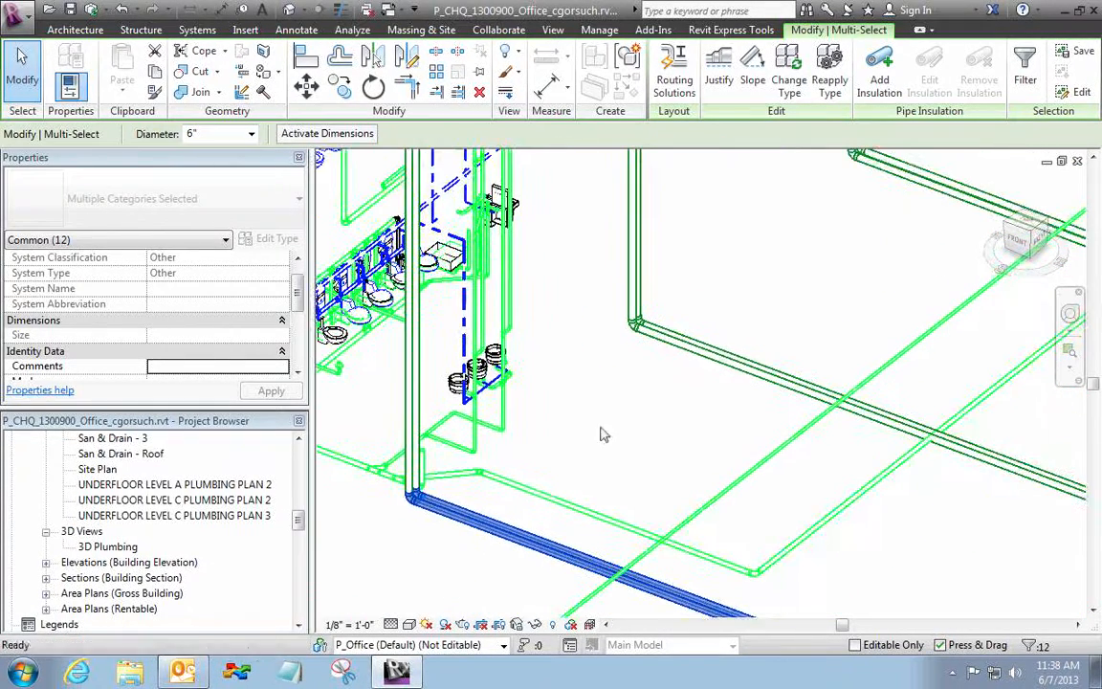
left_click_drag(601, 348, 702, 299, "ctrl")
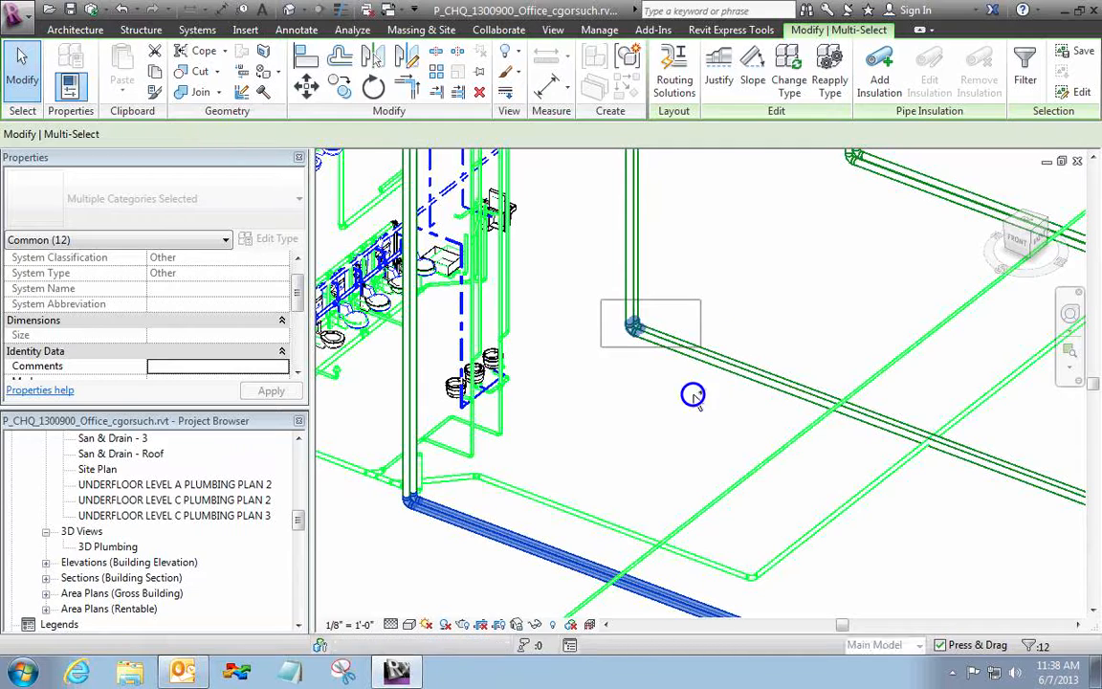
left_click_drag(743, 394, 692, 313, "ctrl")
middle_click_drag(860, 185, 691, 343)
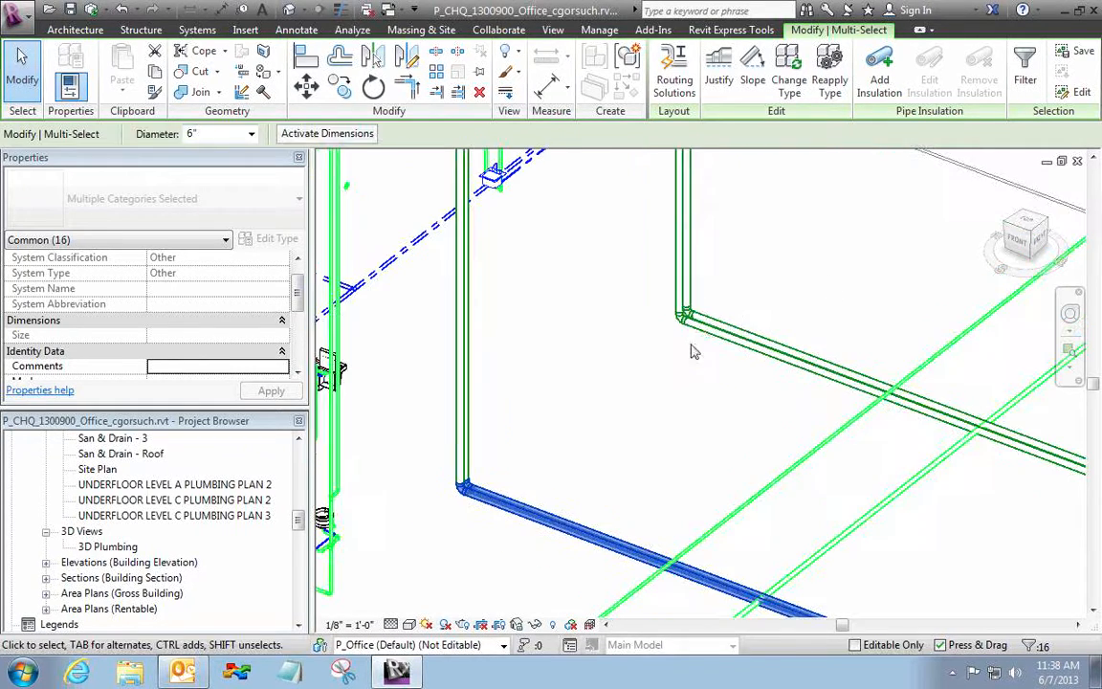
mouse_move(649, 354)
left_mouse_down("ctrl")
mouse_move(696, 342)
mouse_move(753, 291)
mouse_move(737, 390)
mouse_move(713, 382)
left_mouse_up("ctrl")
left_click_drag(304, 300, 290, 348)
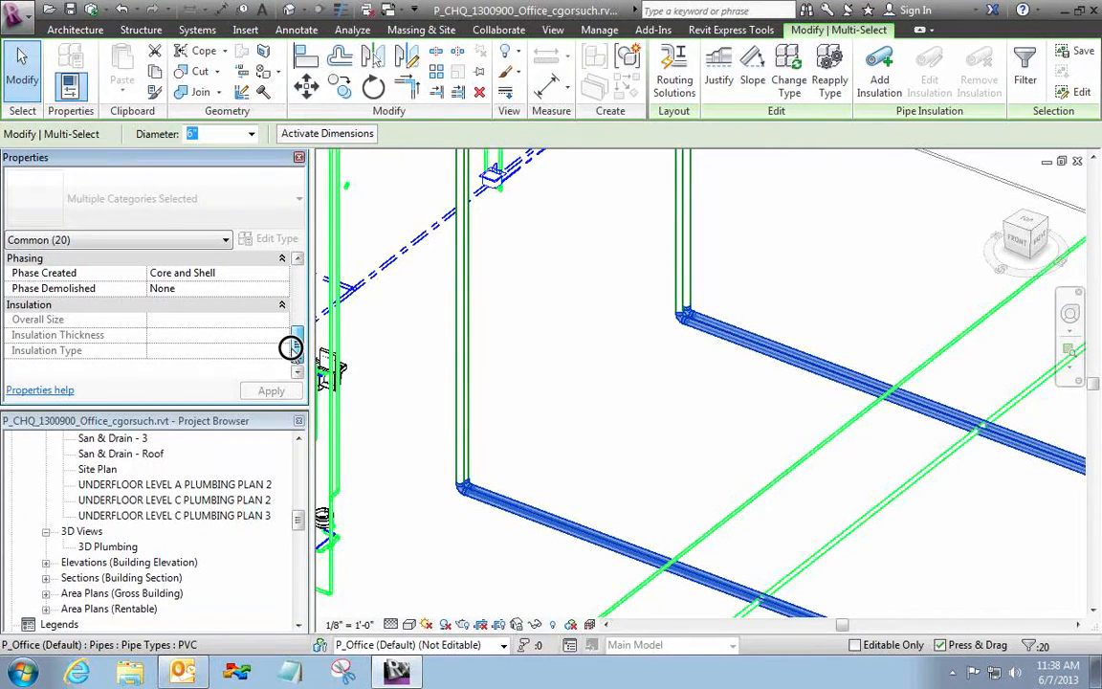
left_click(282, 276)
left_click(218, 301)
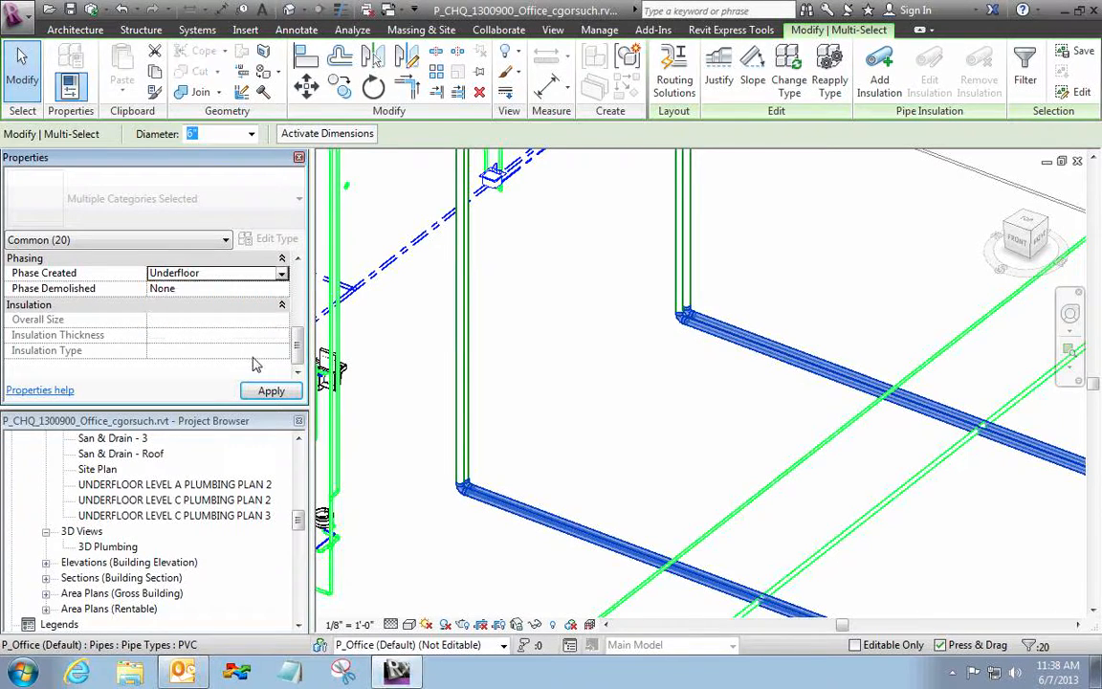
left_click(618, 383)
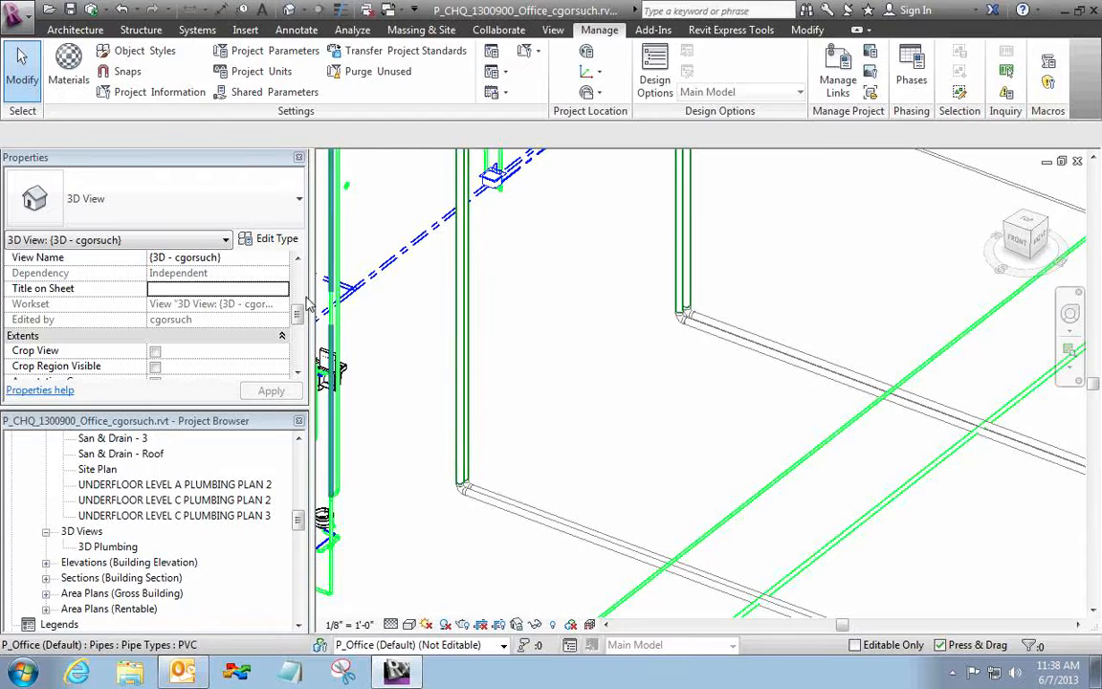
- Set the 3D view's phase filter to None
left_click_drag(297, 315, 294, 360)
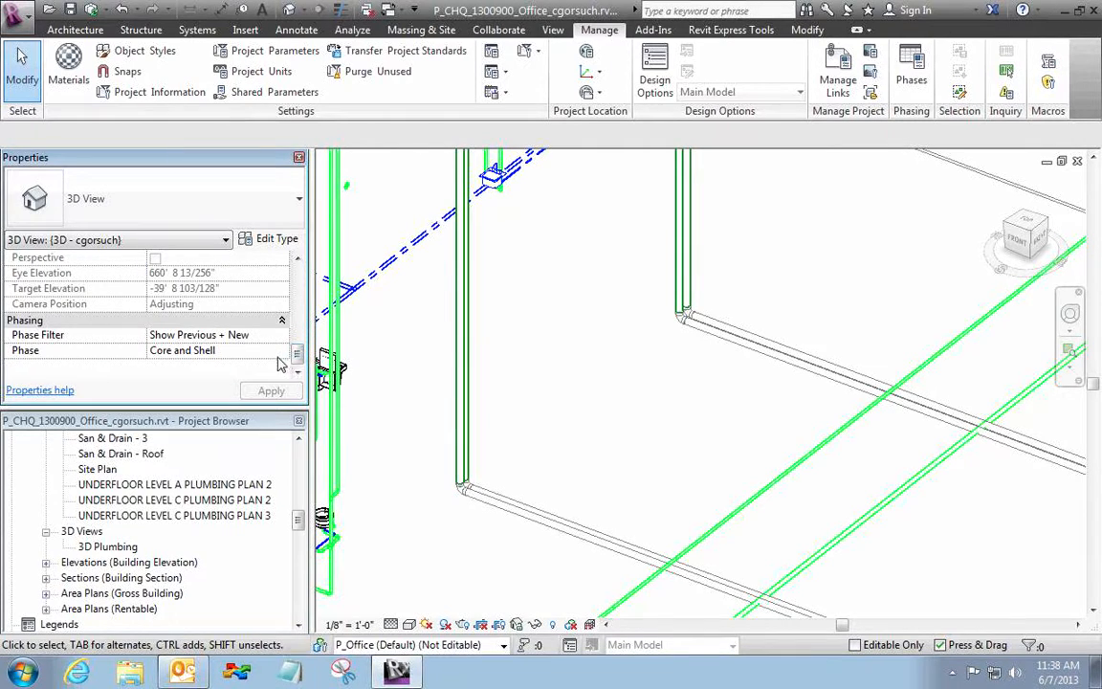
left_click(282, 337)
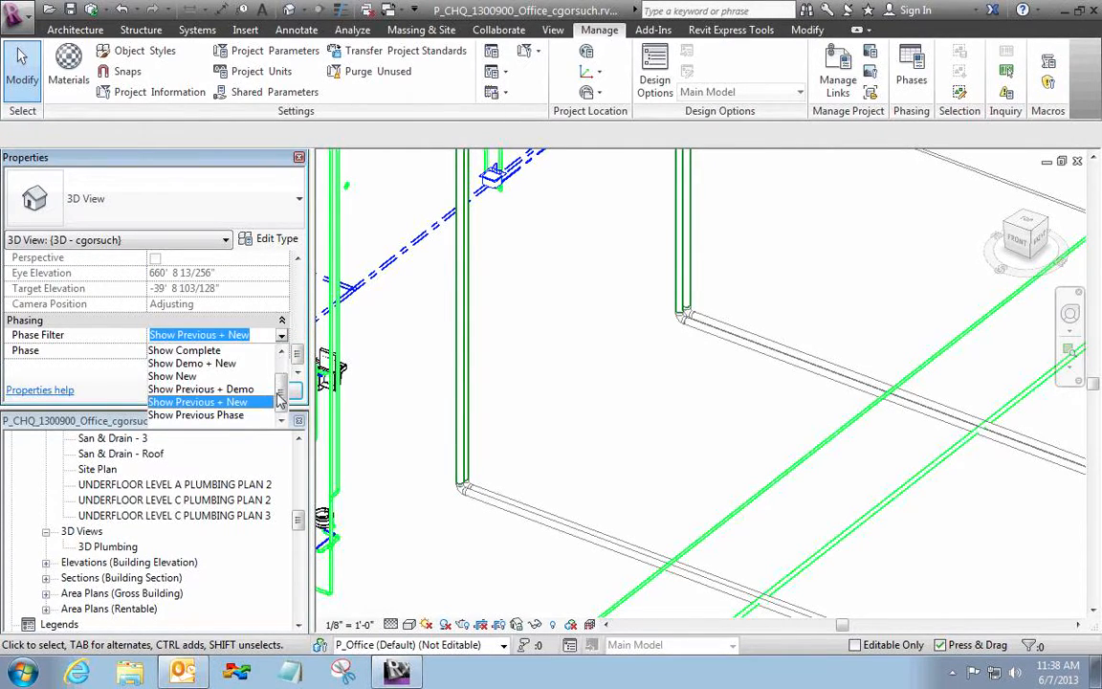
scroll(287, 353, "up", 1)
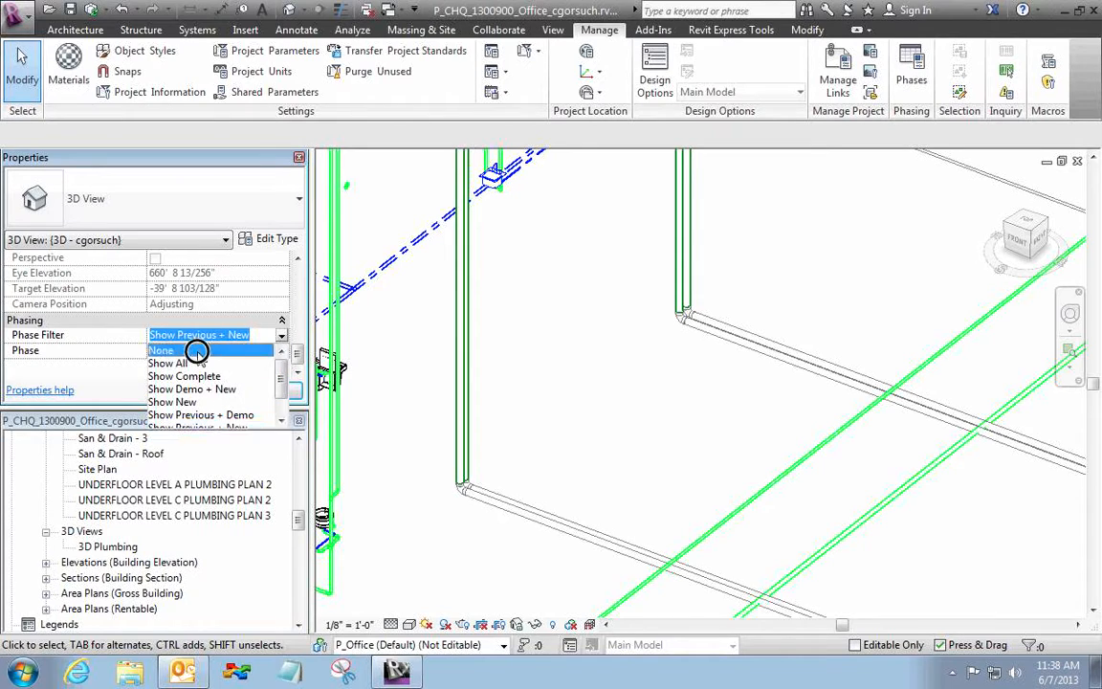
left_click(215, 350)
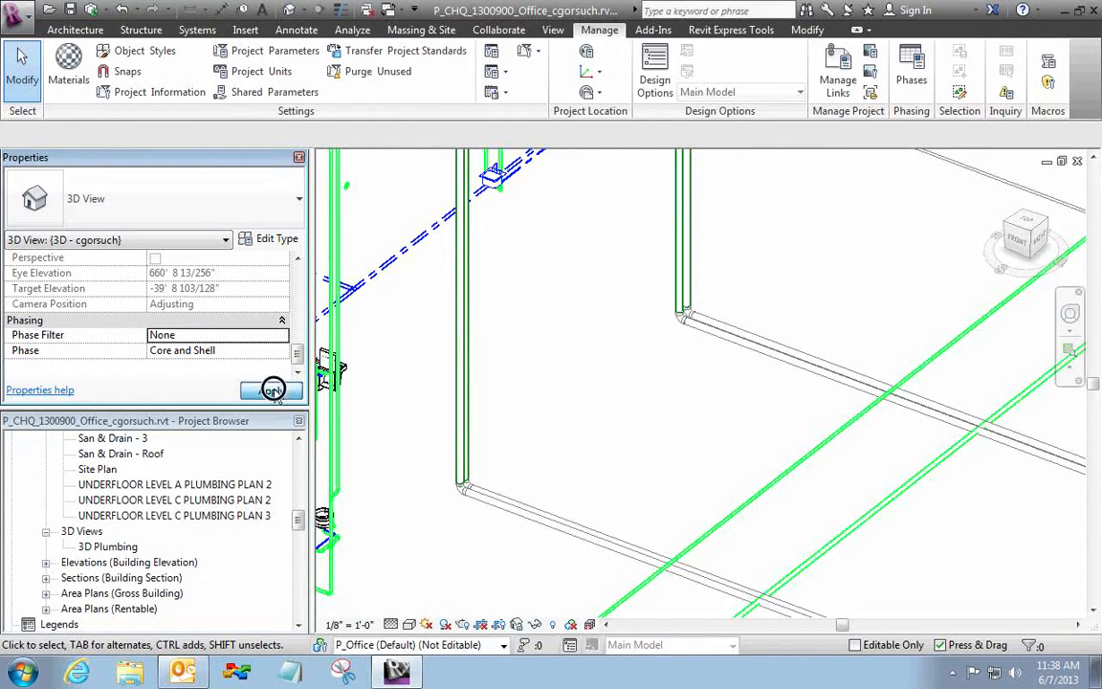
scroll(577, 399, "down", 6)
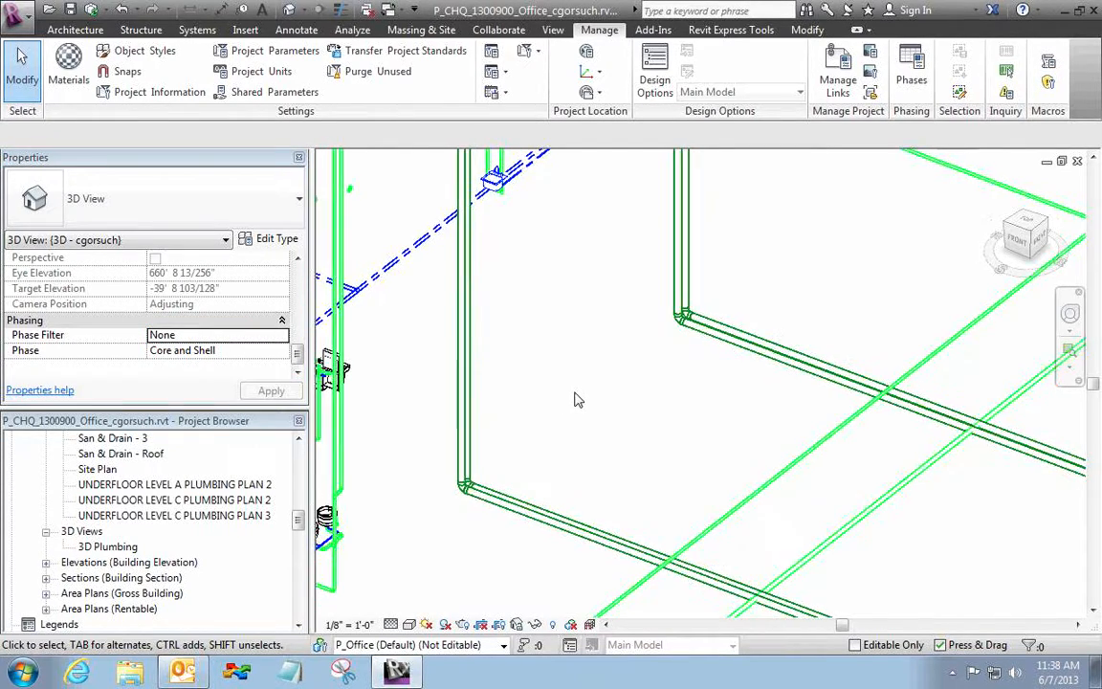
middle_click_drag(586, 405, 793, 485)
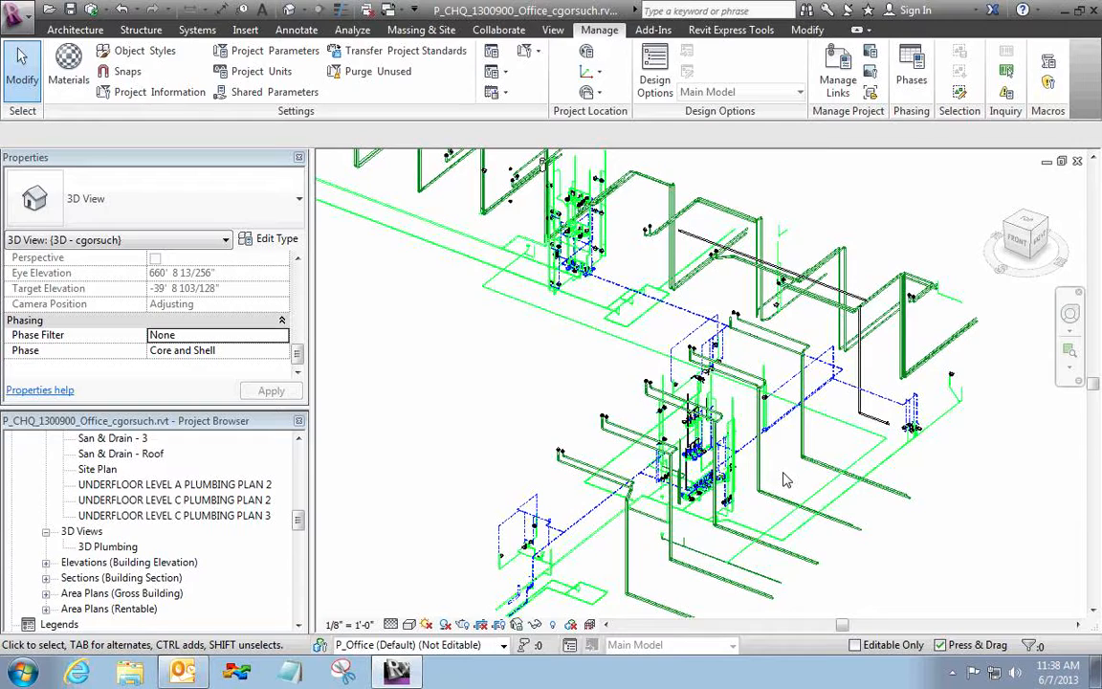
- Set the 3D view's phase filter back to Show Previous + New
left_click(281, 334)
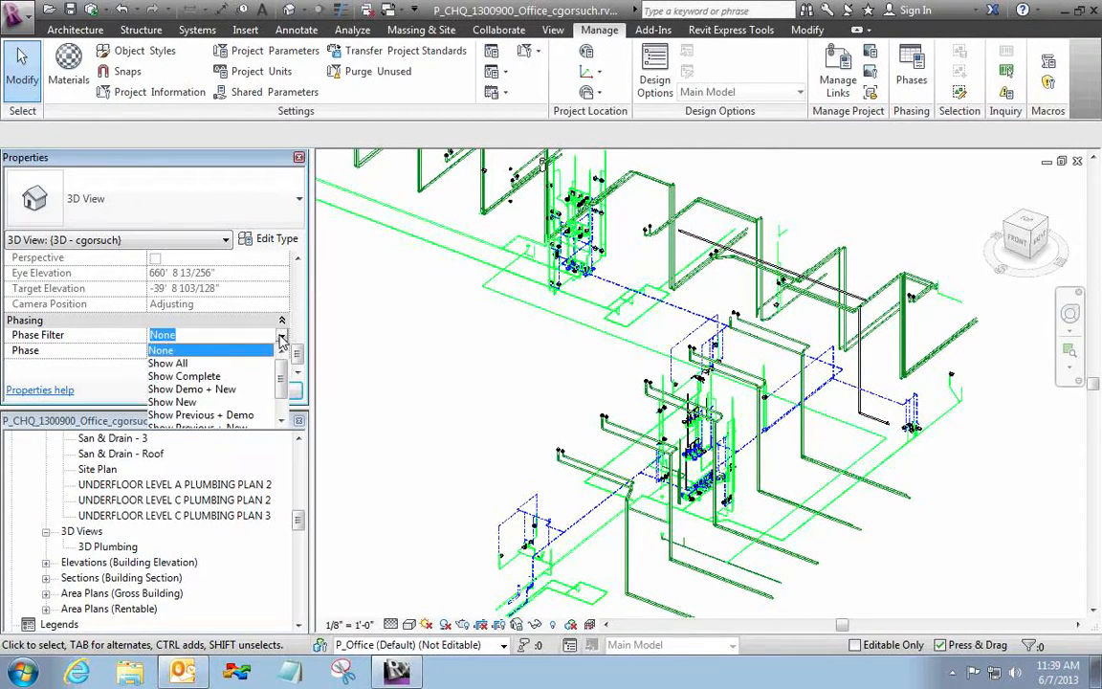
left_click_drag(276, 377, 276, 397)
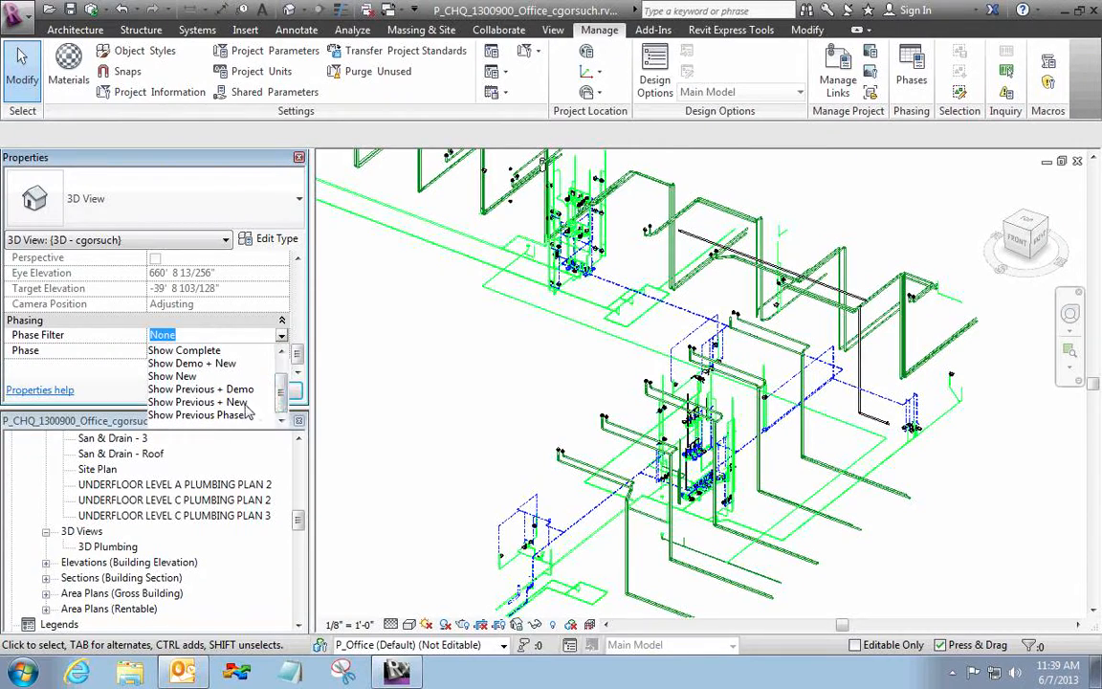
left_click(237, 402)
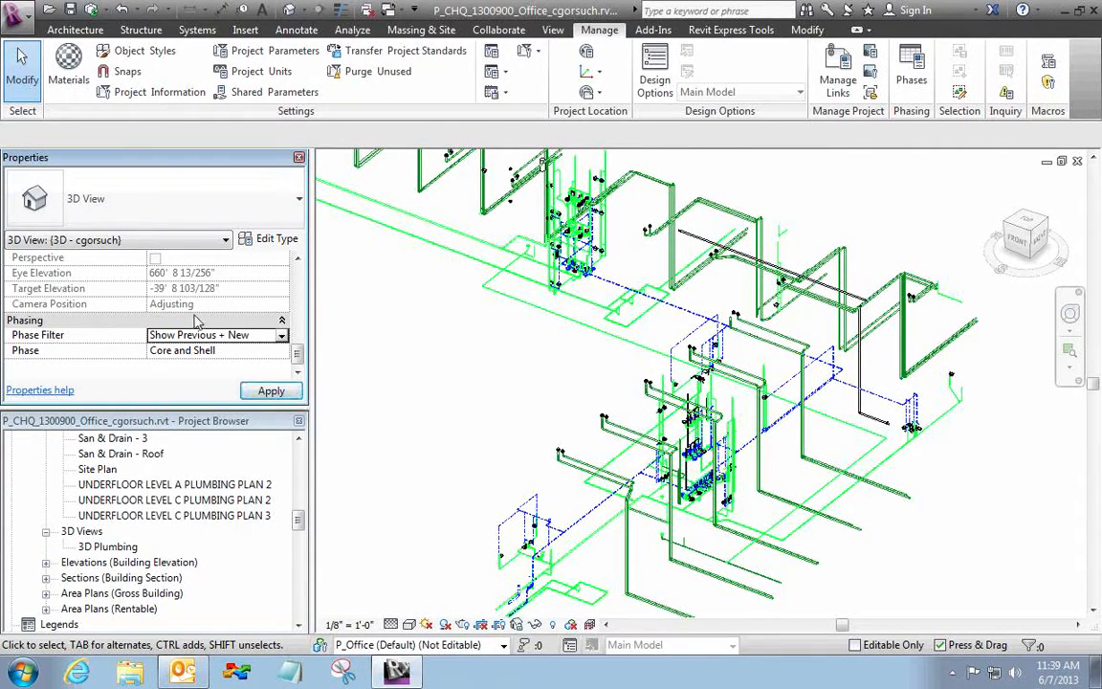
left_click(273, 390)
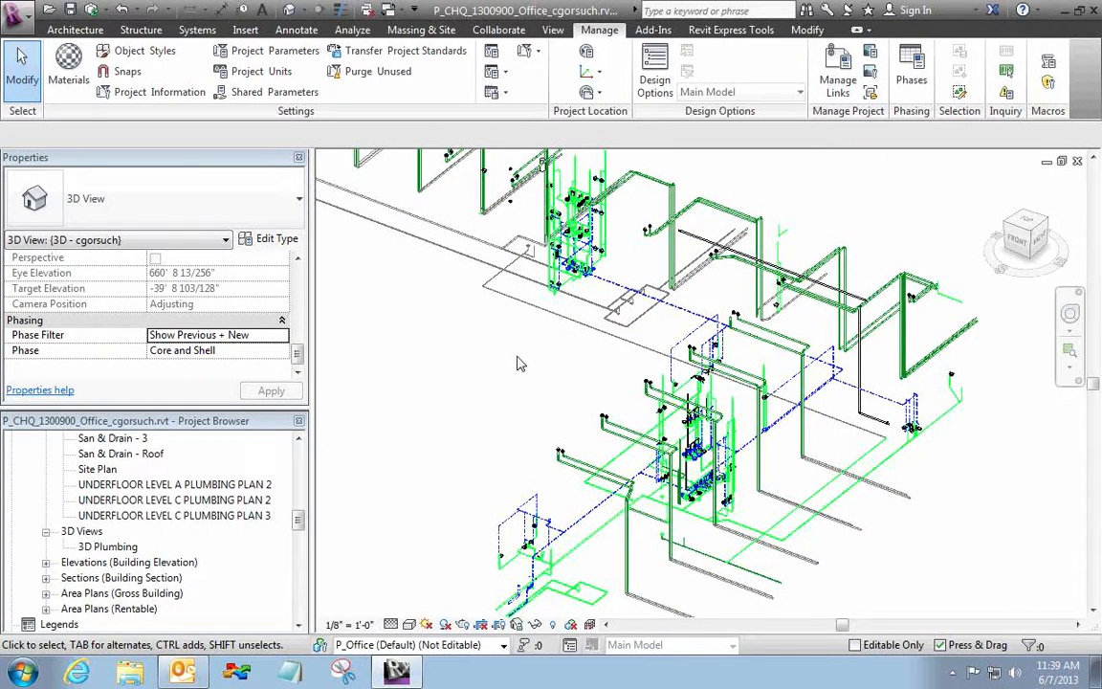
middle_click_drag(517, 365, 492, 394)
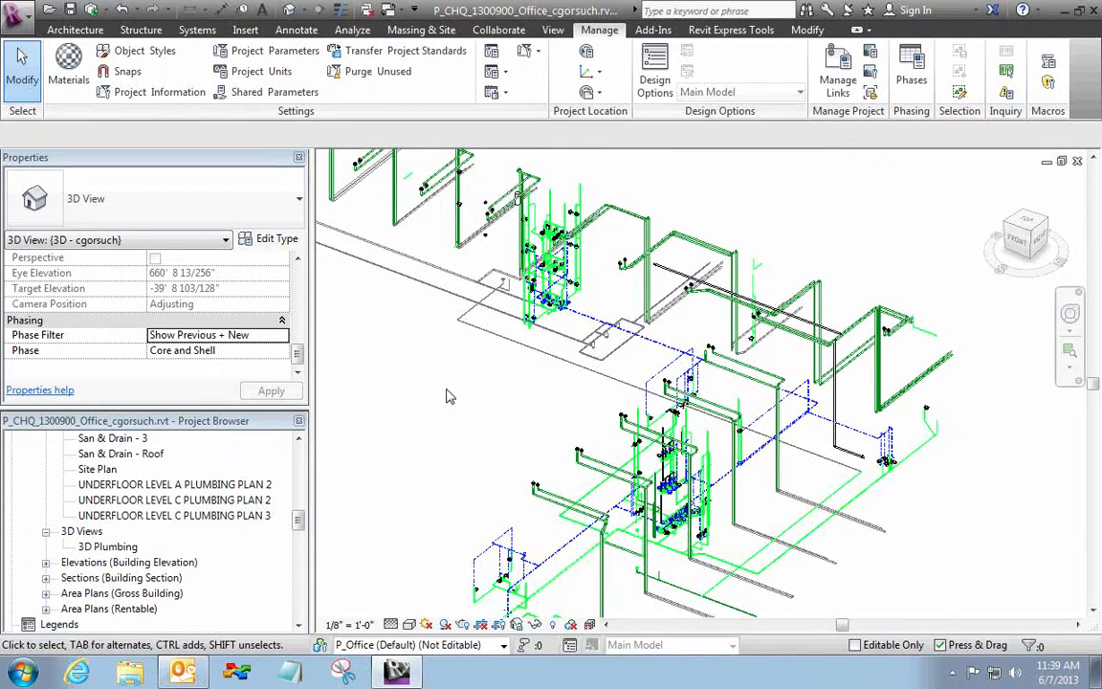
left_click(283, 353)
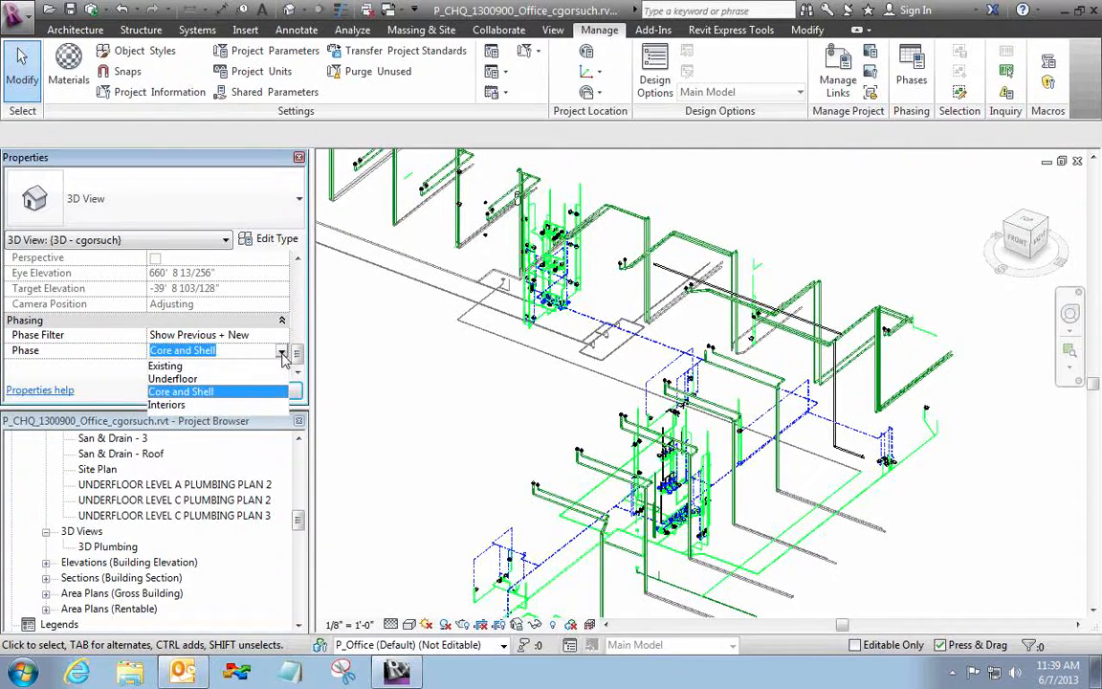
left_click(397, 375)
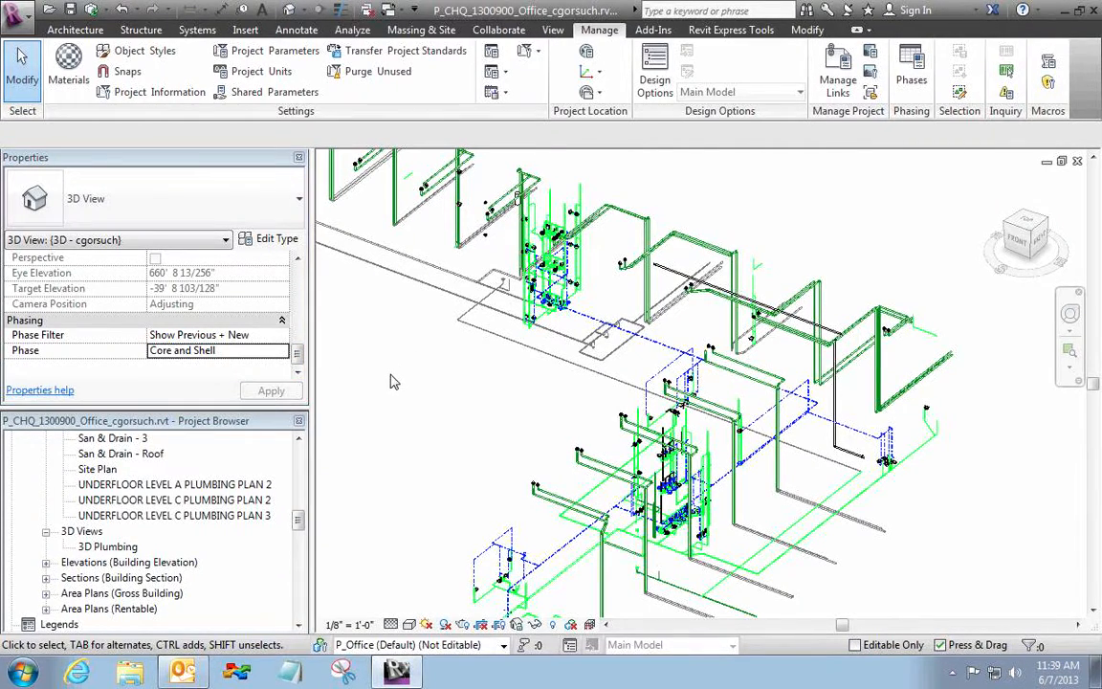
scroll(937, 509, "up", 5)
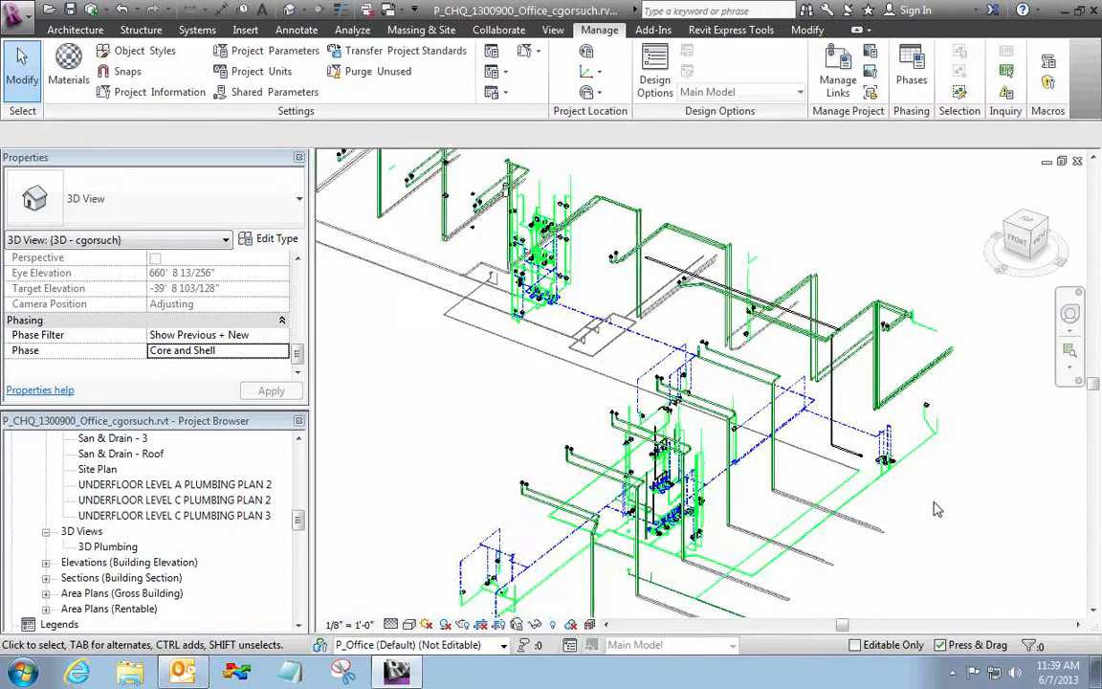
- Inspect the phase display of the 3D piping, from the outlying fixture group along the underground runs to the isolated piping beyond them
scroll(928, 504, "up", 3)
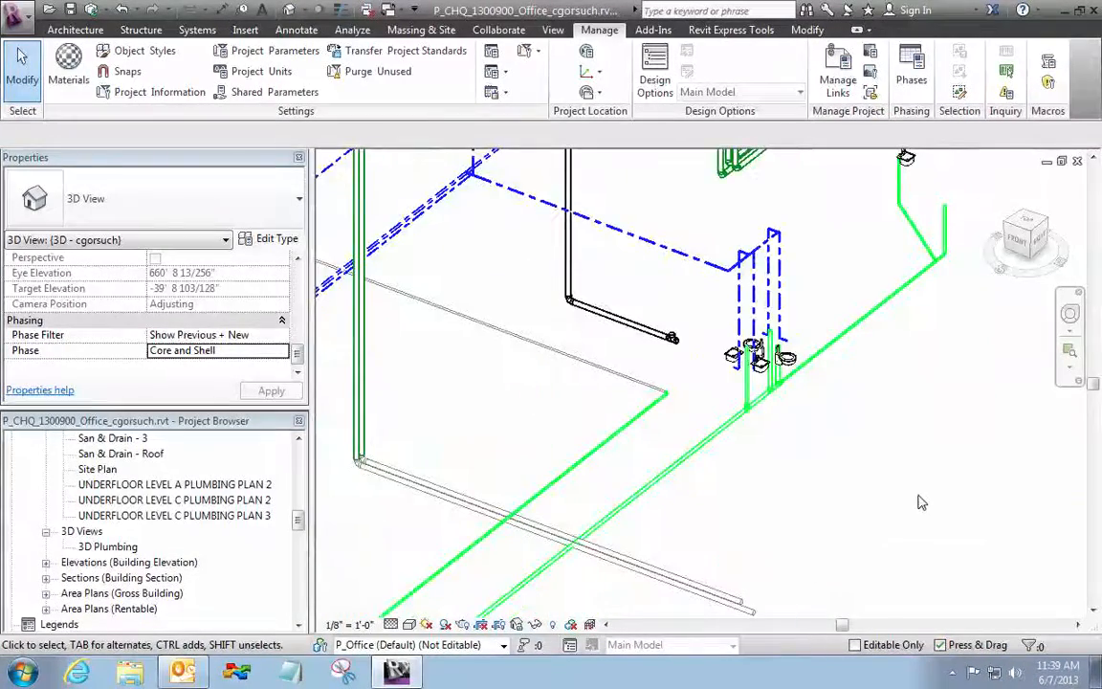
middle_click_drag(805, 433, 647, 614)
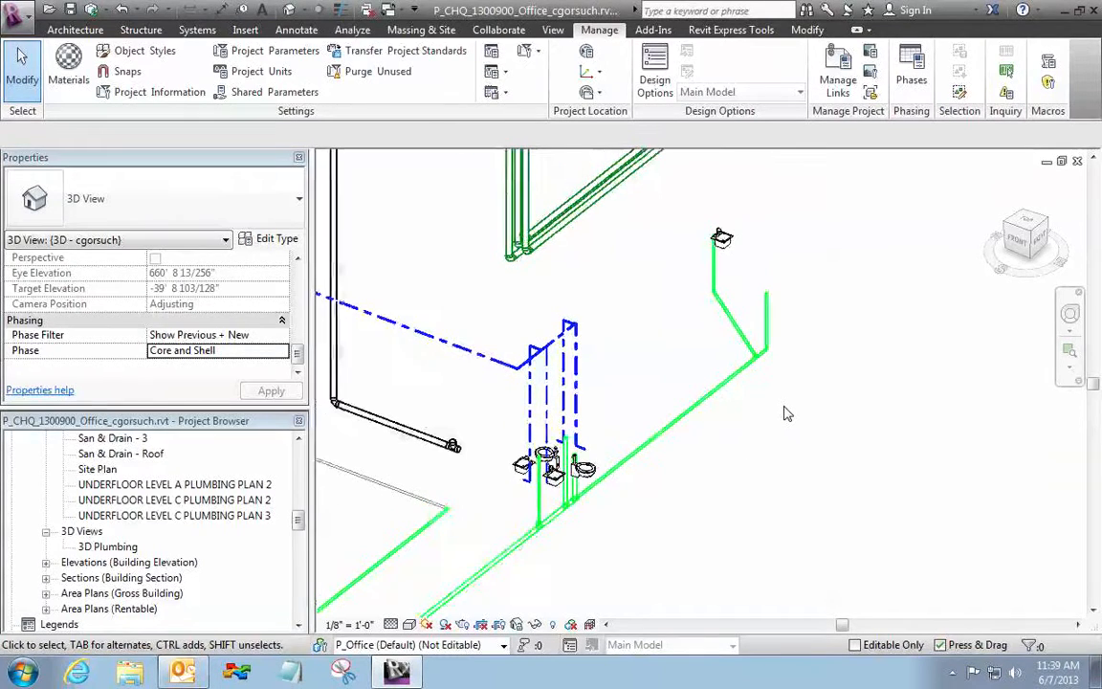
middle_click_drag(587, 580, 879, 280)
scroll(882, 510, "down", 4)
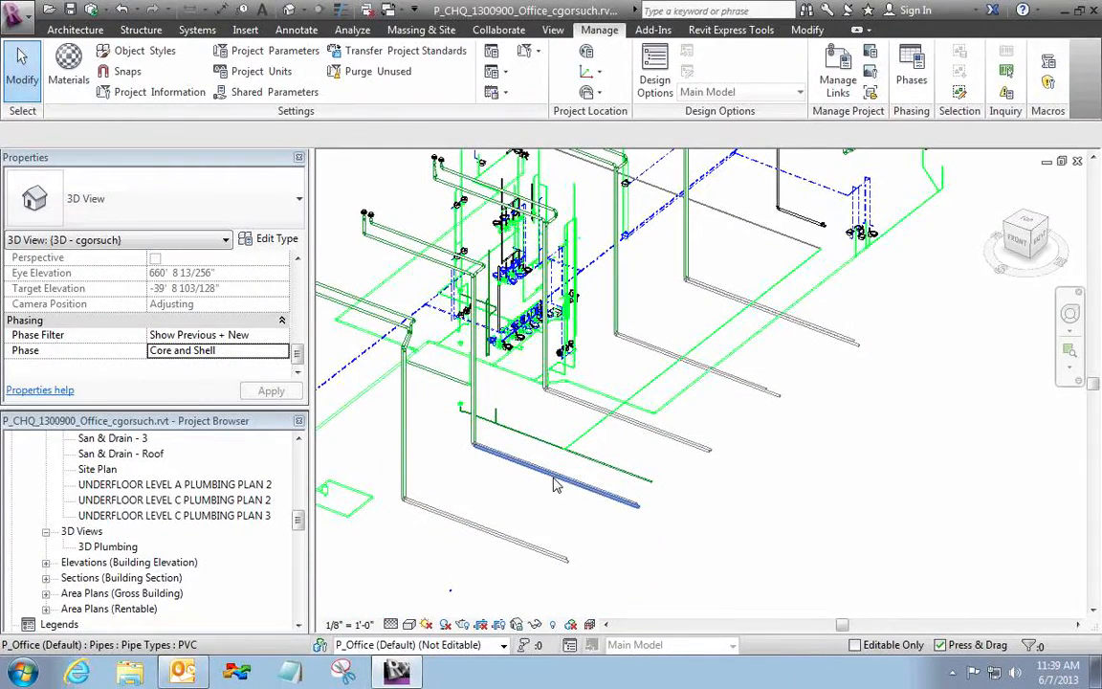
scroll(553, 485, "down", 2)
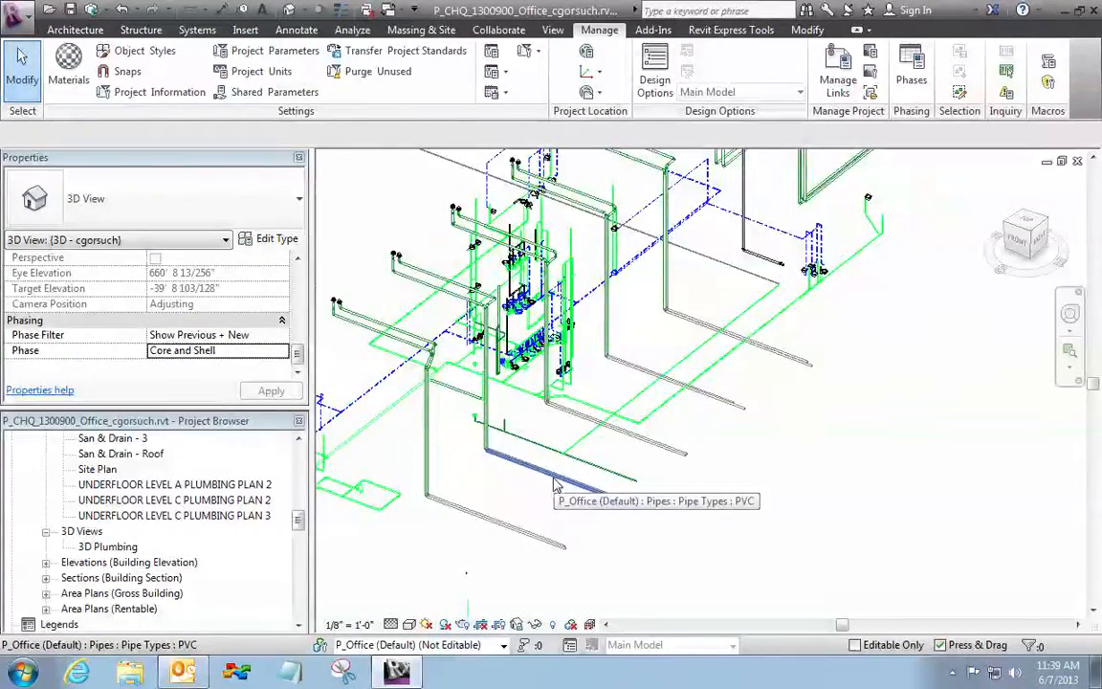
middle_click_drag(418, 571, 628, 453)
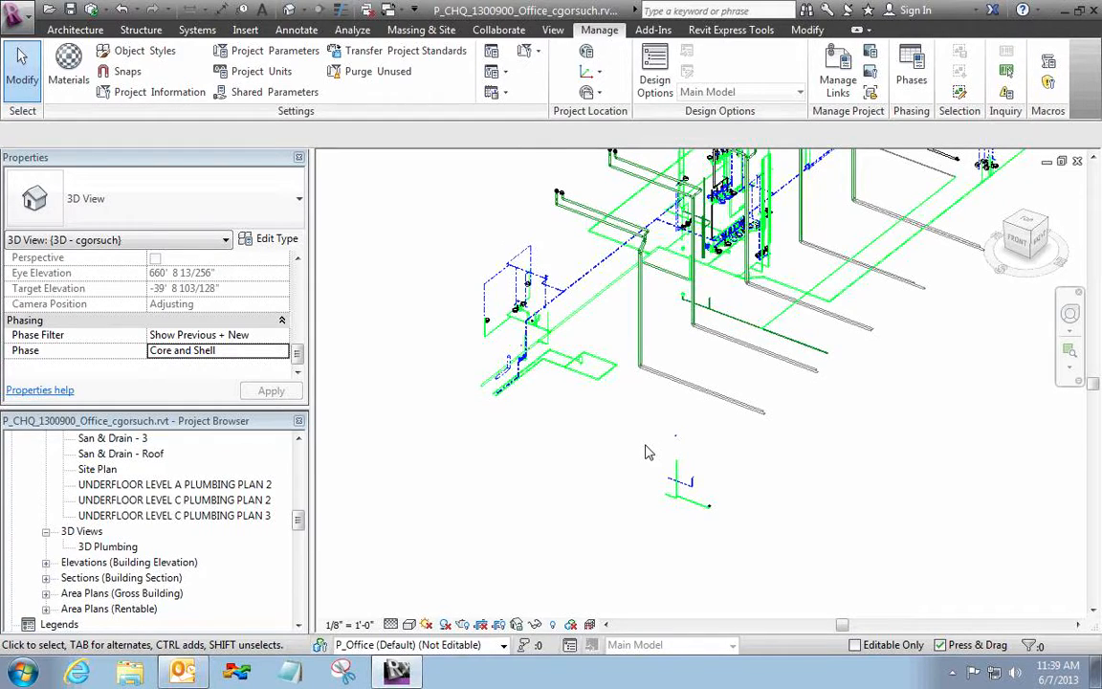
key("ctrl+Left")
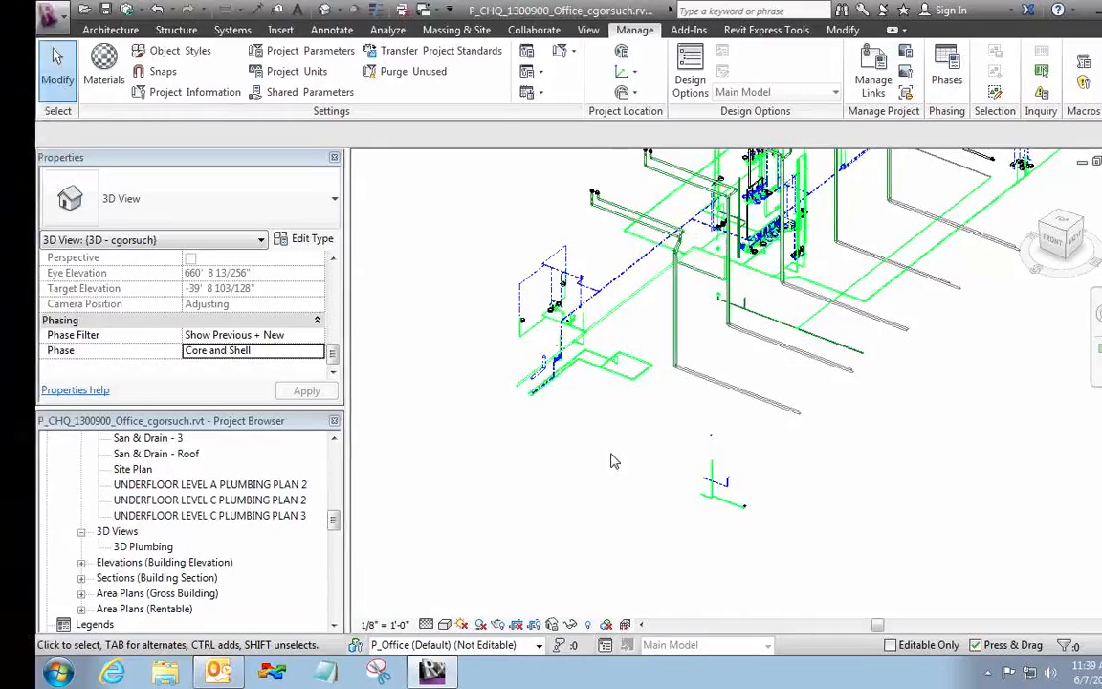